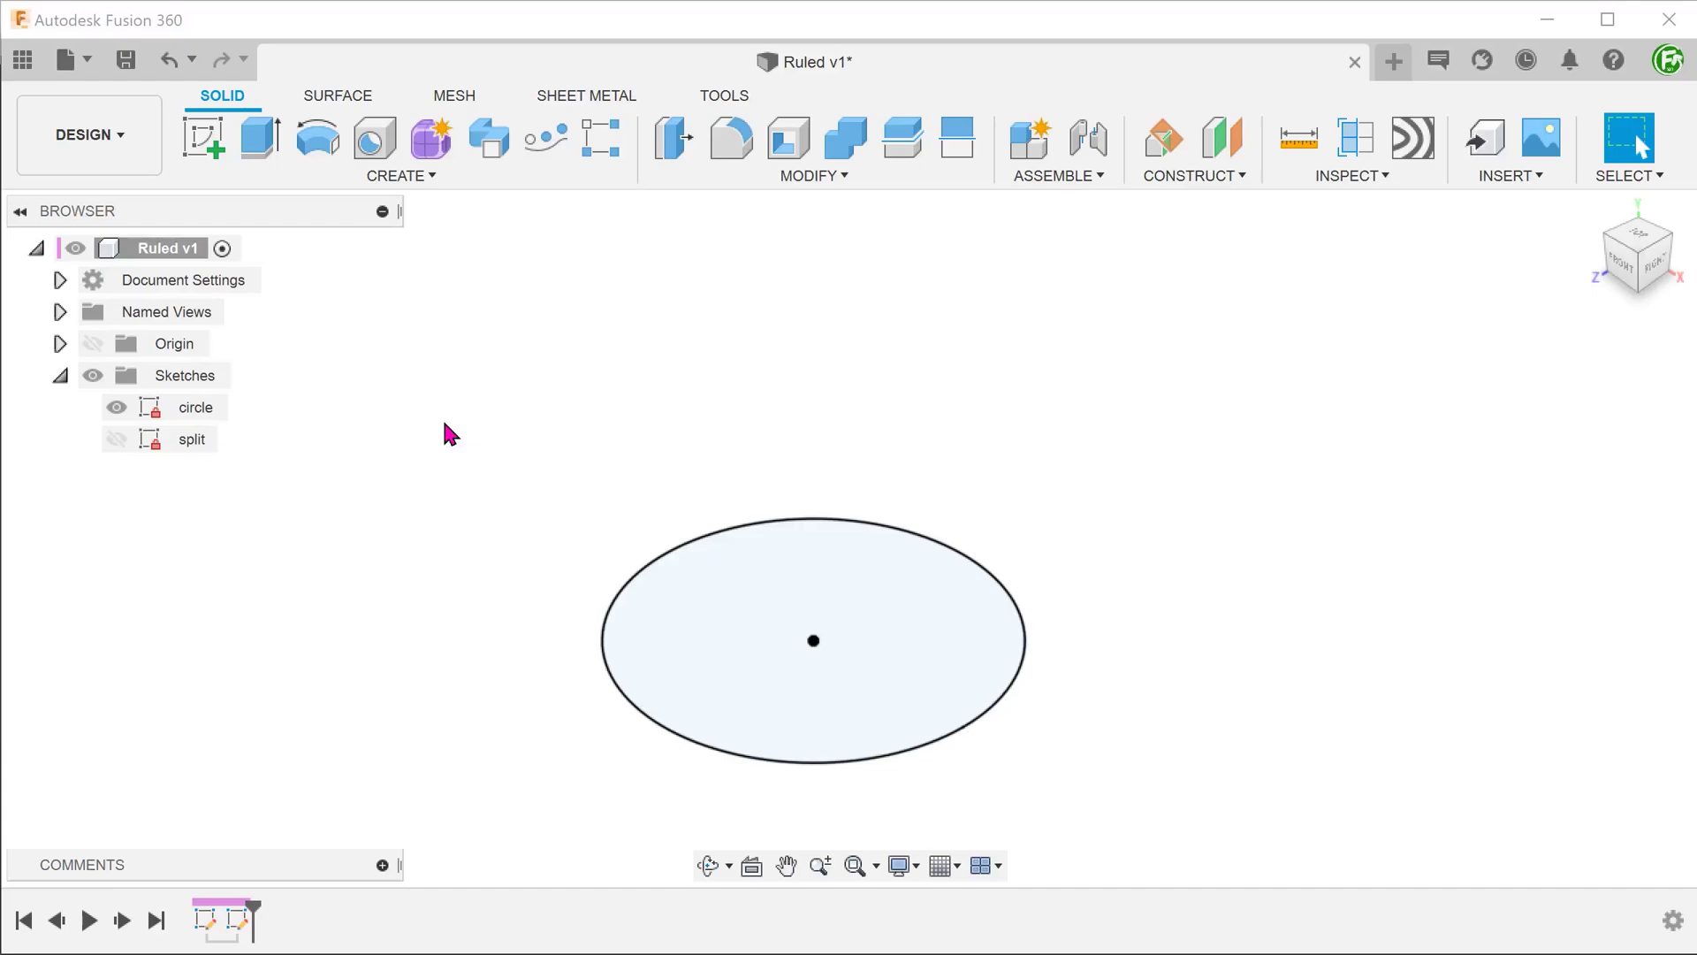
Step: Extrude the circle sketch's curve 80 mm upward as a new surface body
left_click(340, 96)
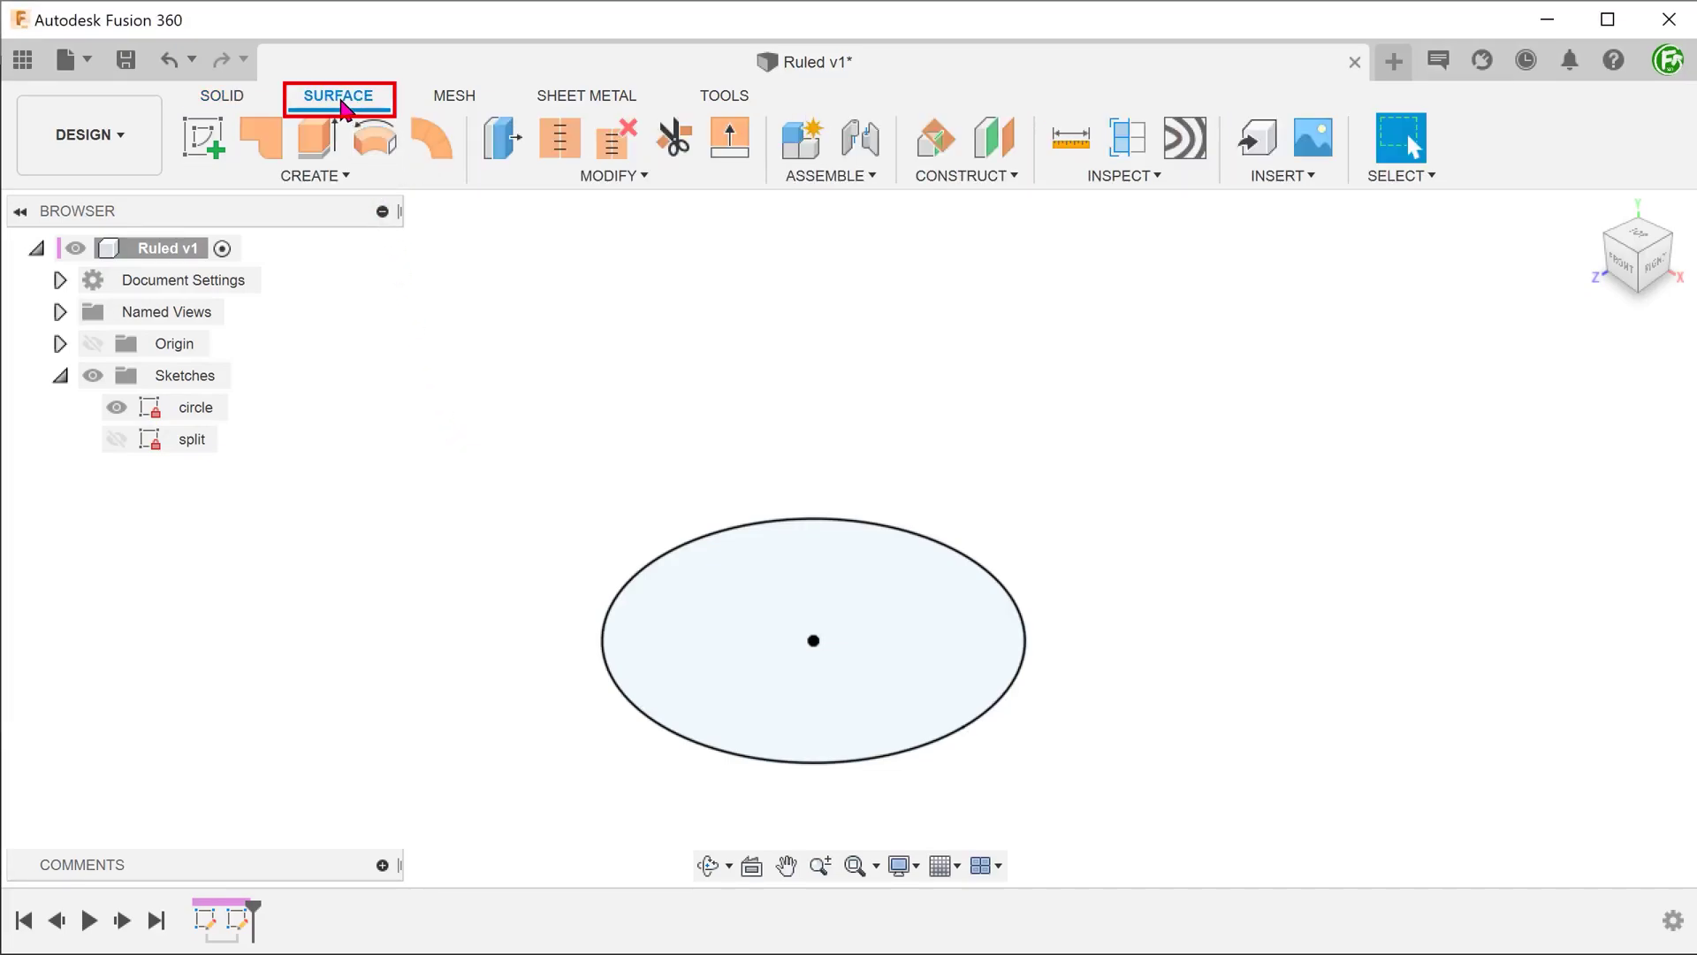
left_click(315, 139)
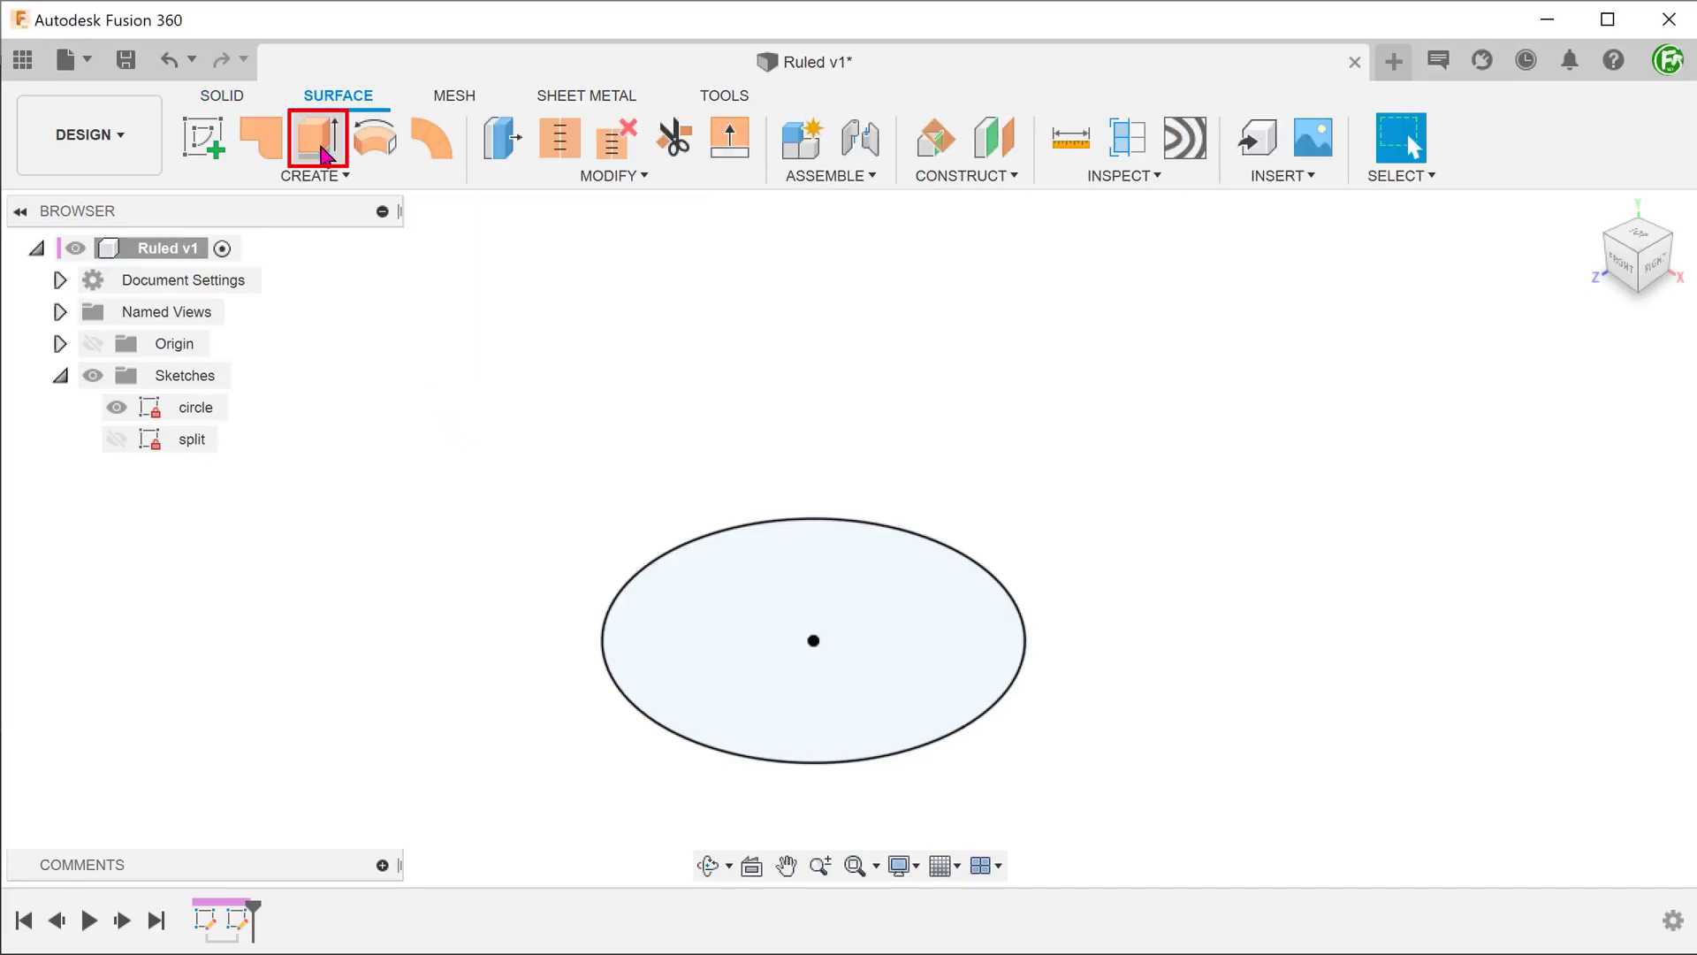
left_click_drag(663, 488, 658, 398)
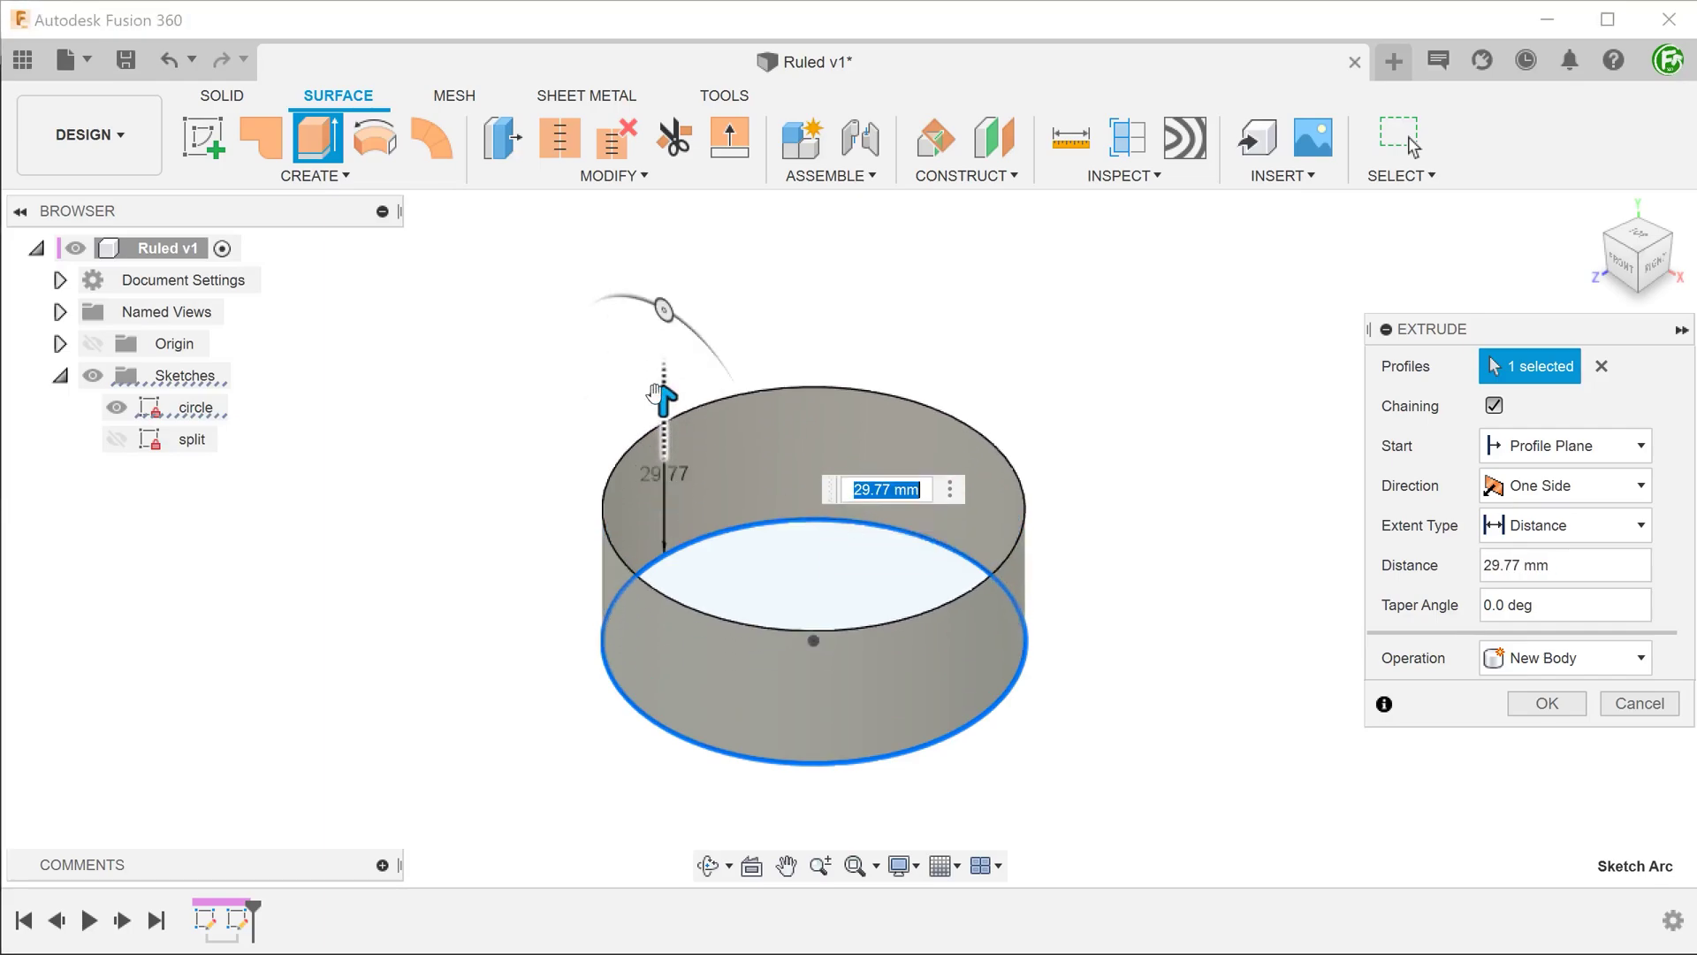
type("80")
key("Return")
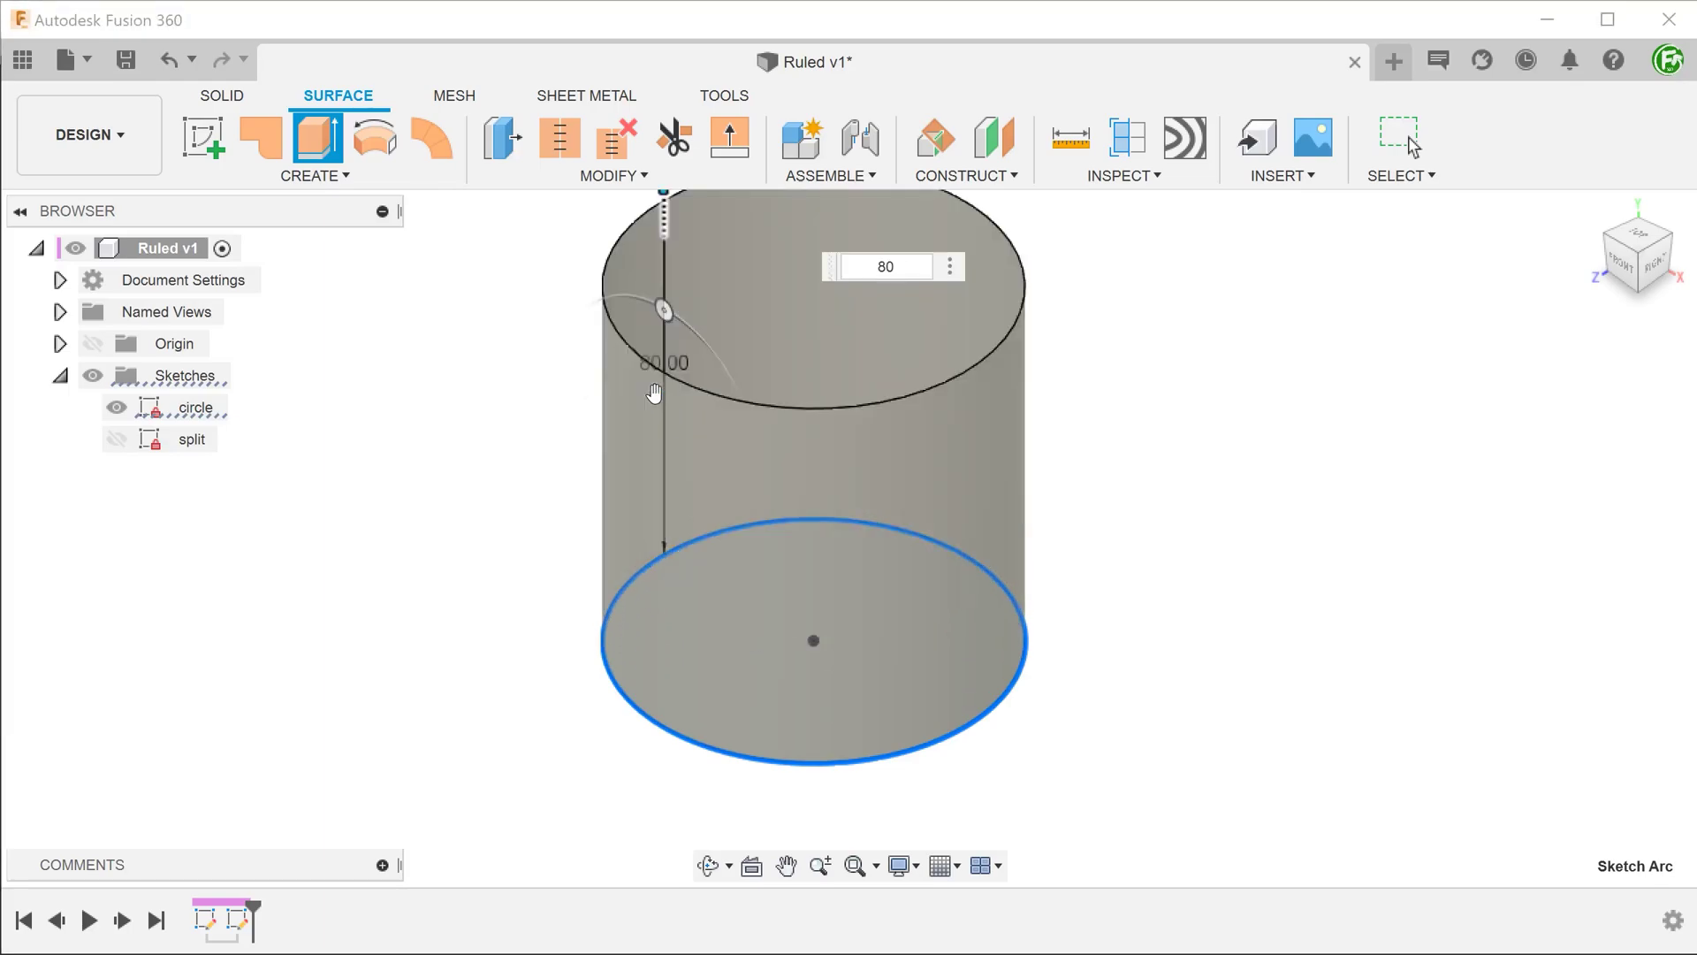
Step: Hide the circle sketch and show the split sketch
middle_click_drag(449, 424, 418, 433, "shift")
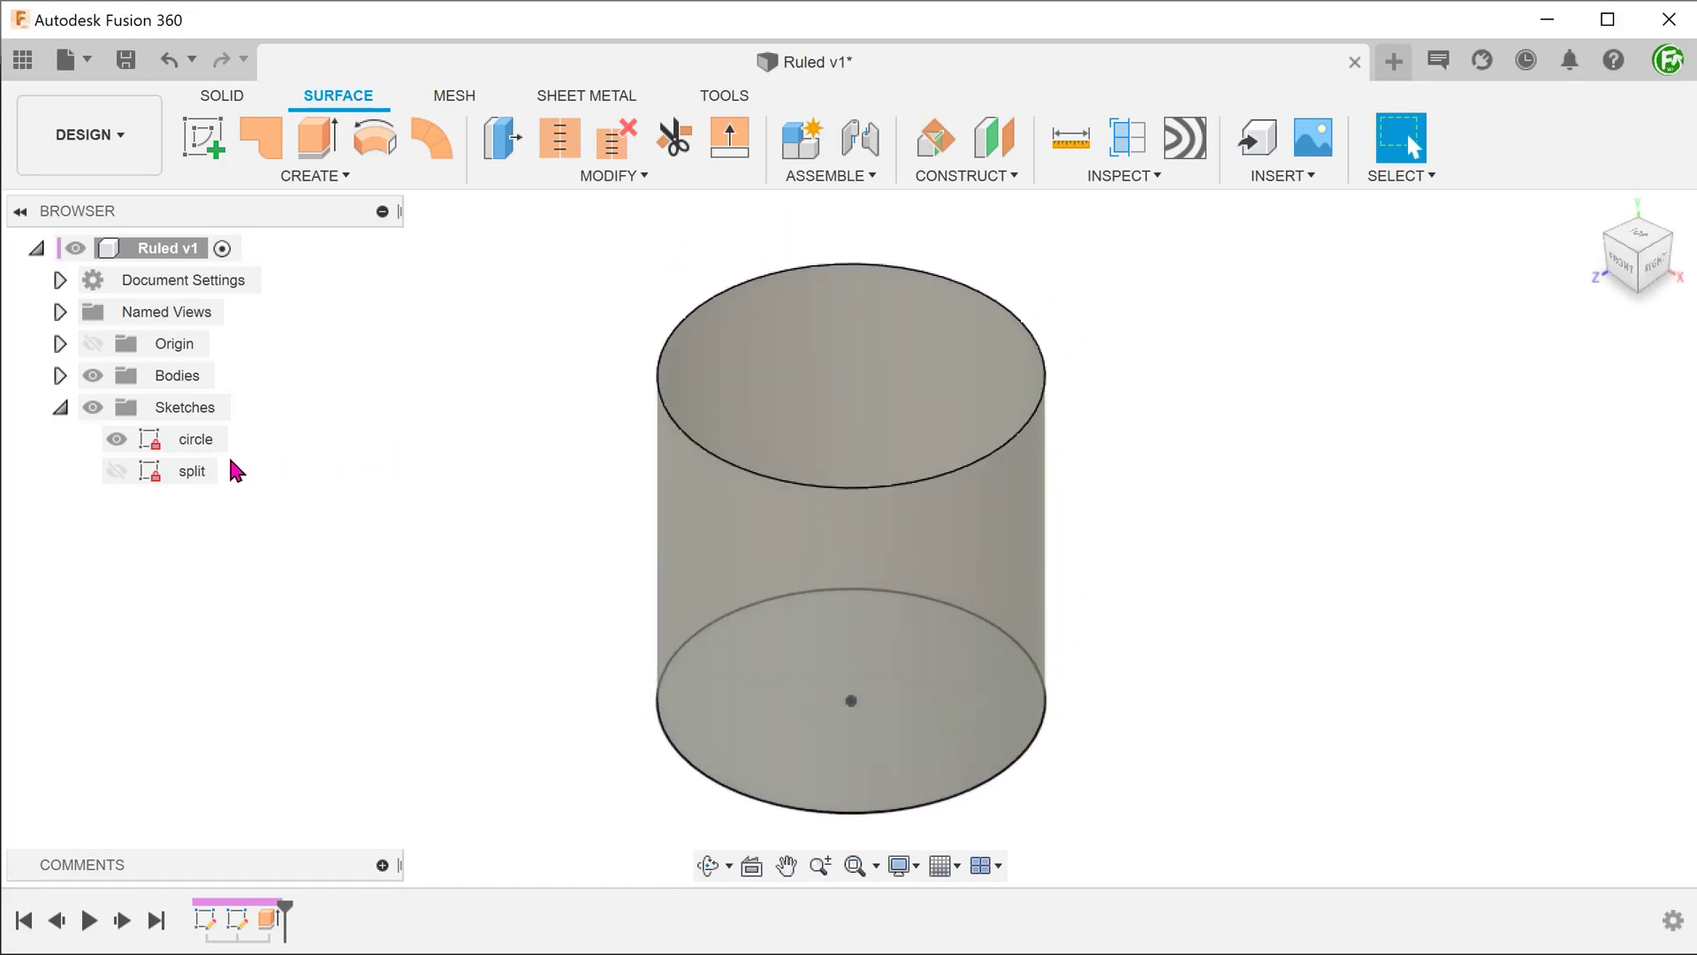
left_click(116, 439)
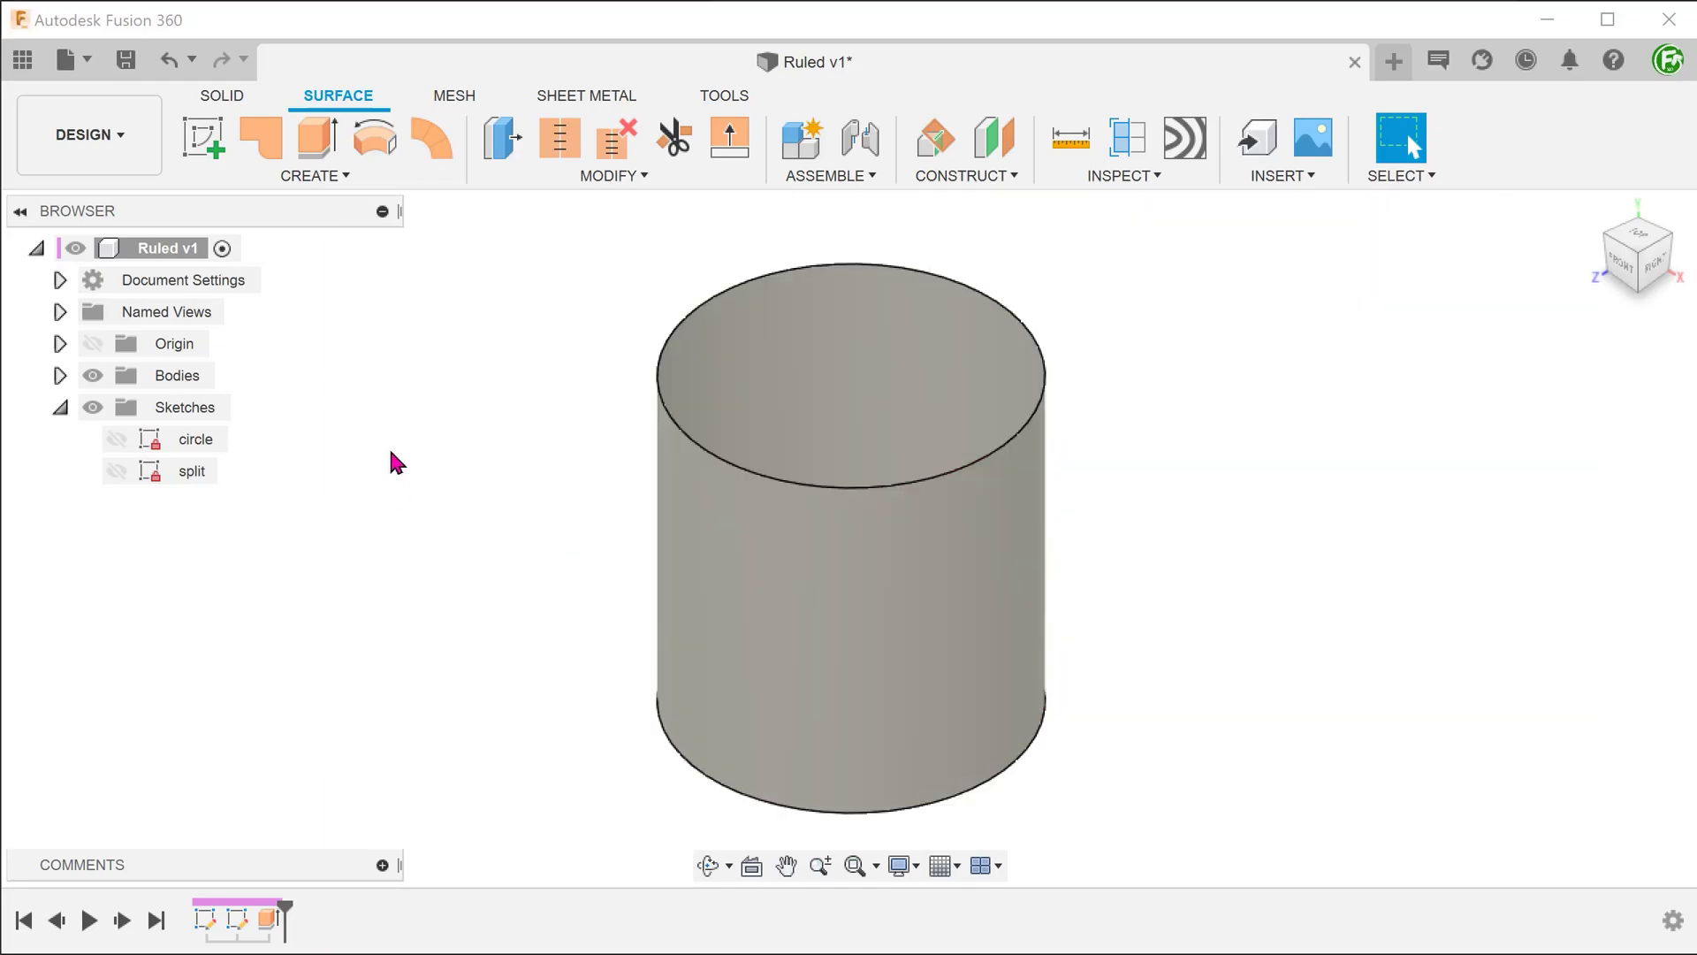
left_click(116, 471)
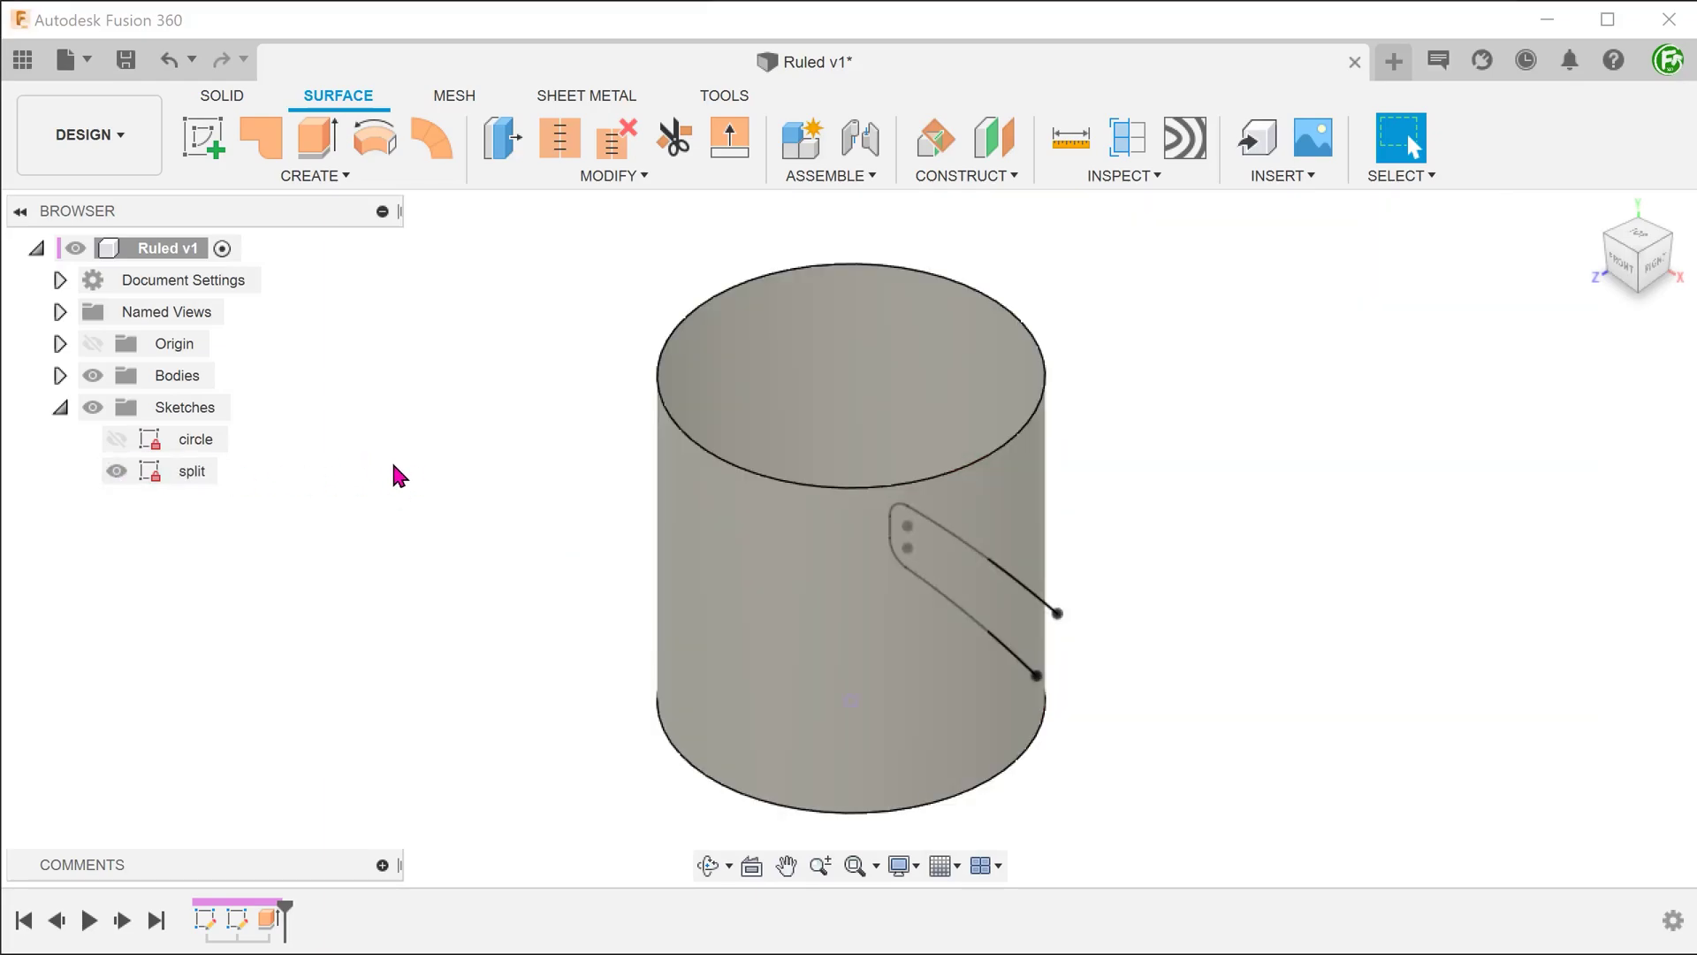
Step: Examine the split sketch's straight end, long arcs and rounded corners from the front, and return to the home view
left_click(60, 311)
double_click(212, 468)
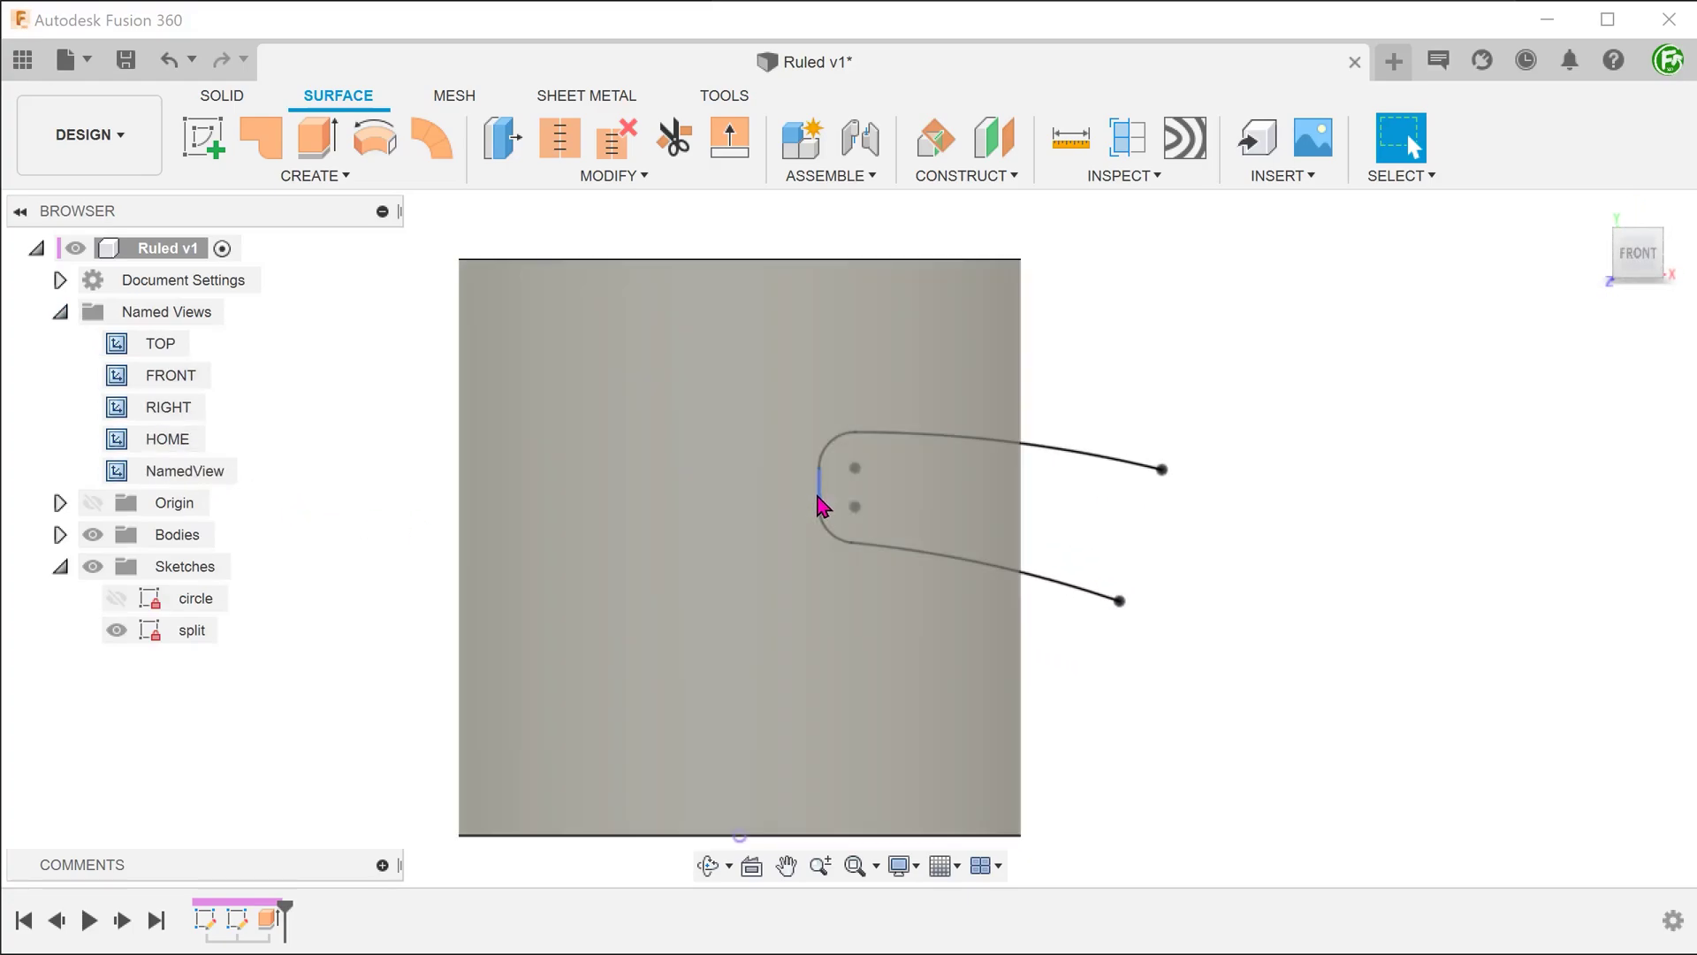
left_click(820, 492)
left_click(1071, 458)
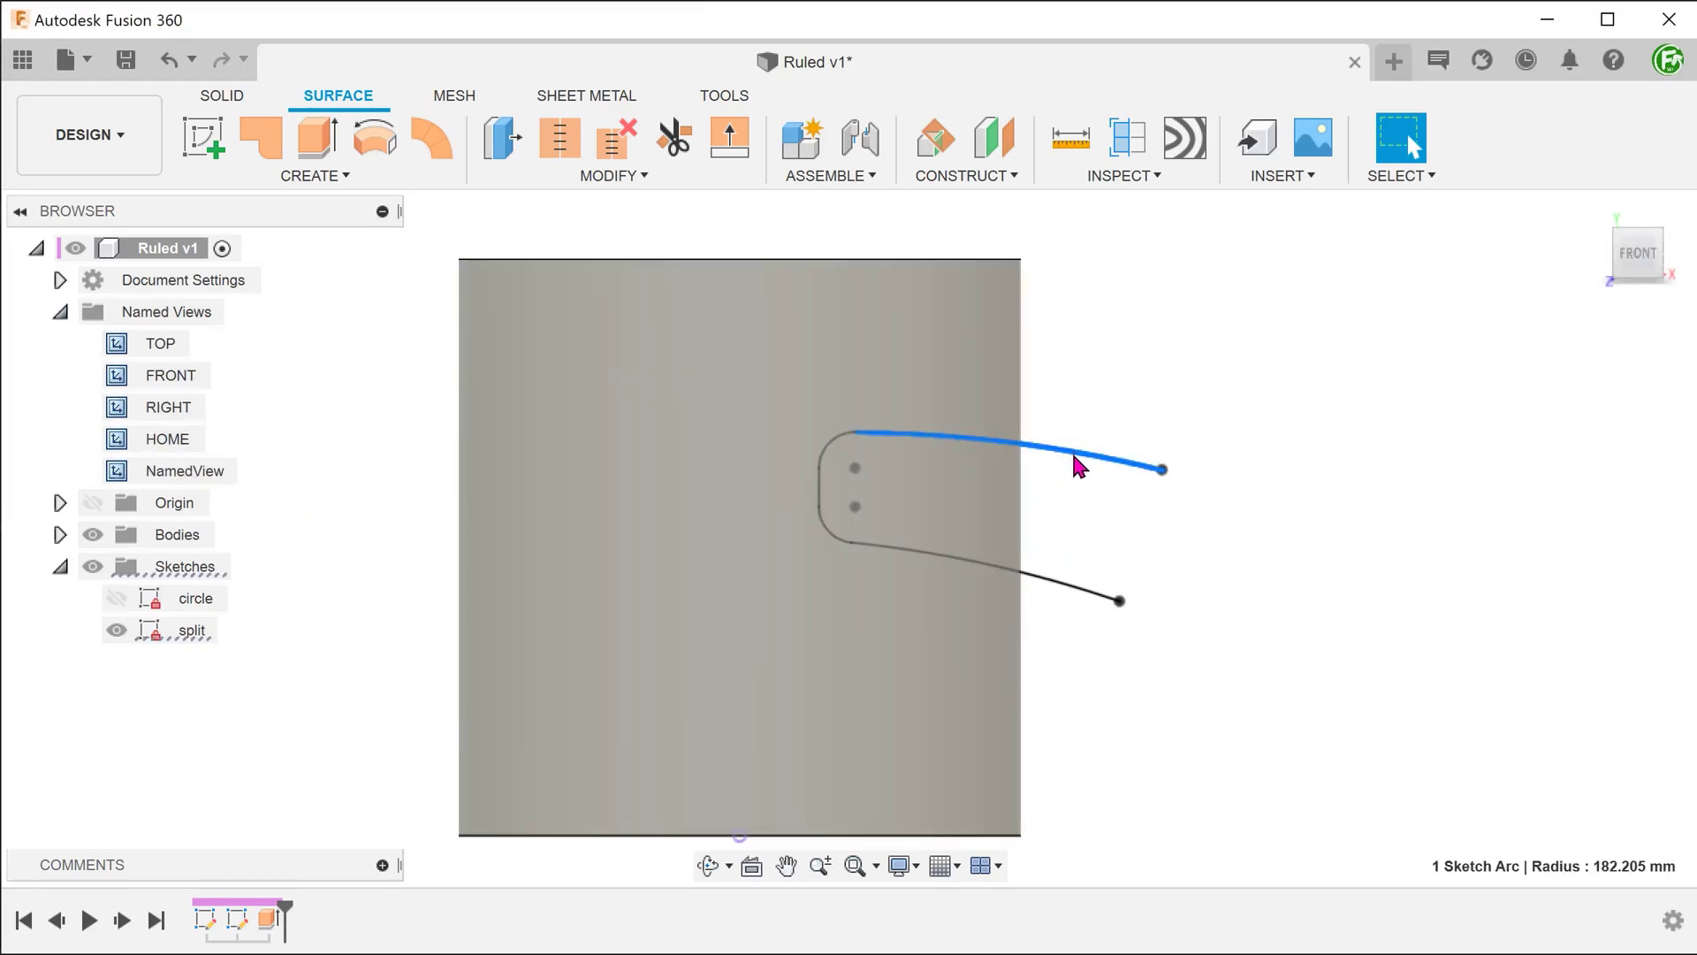
left_click(1069, 587)
left_click(1125, 658)
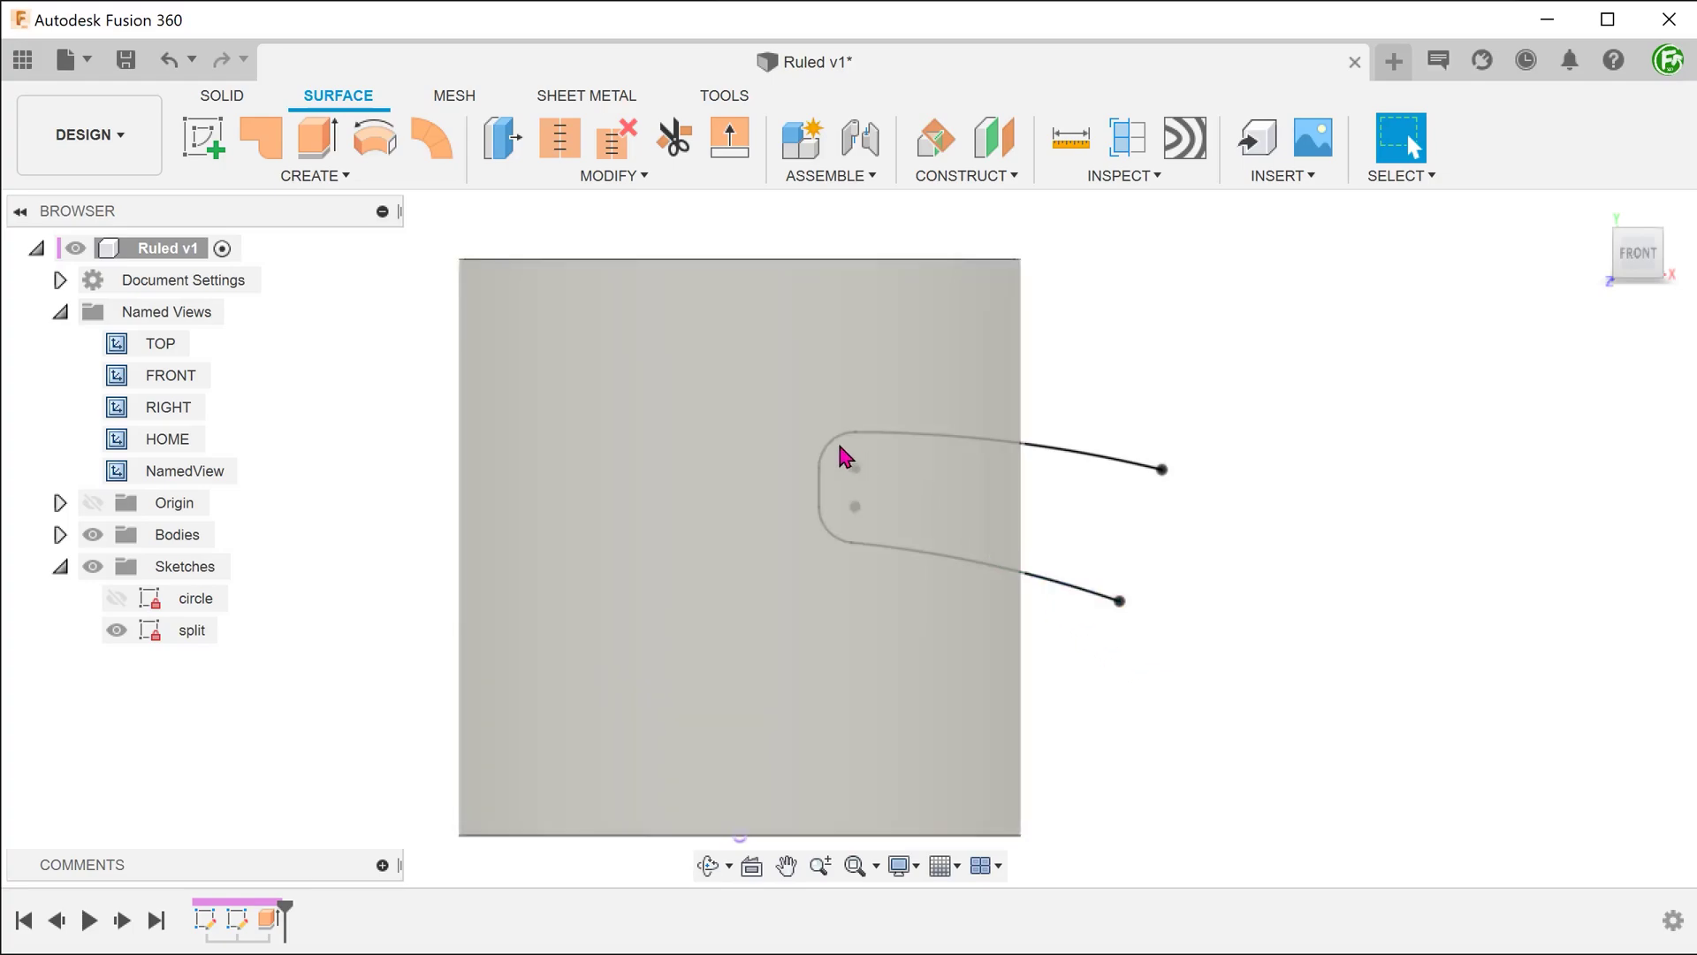
left_click(832, 447)
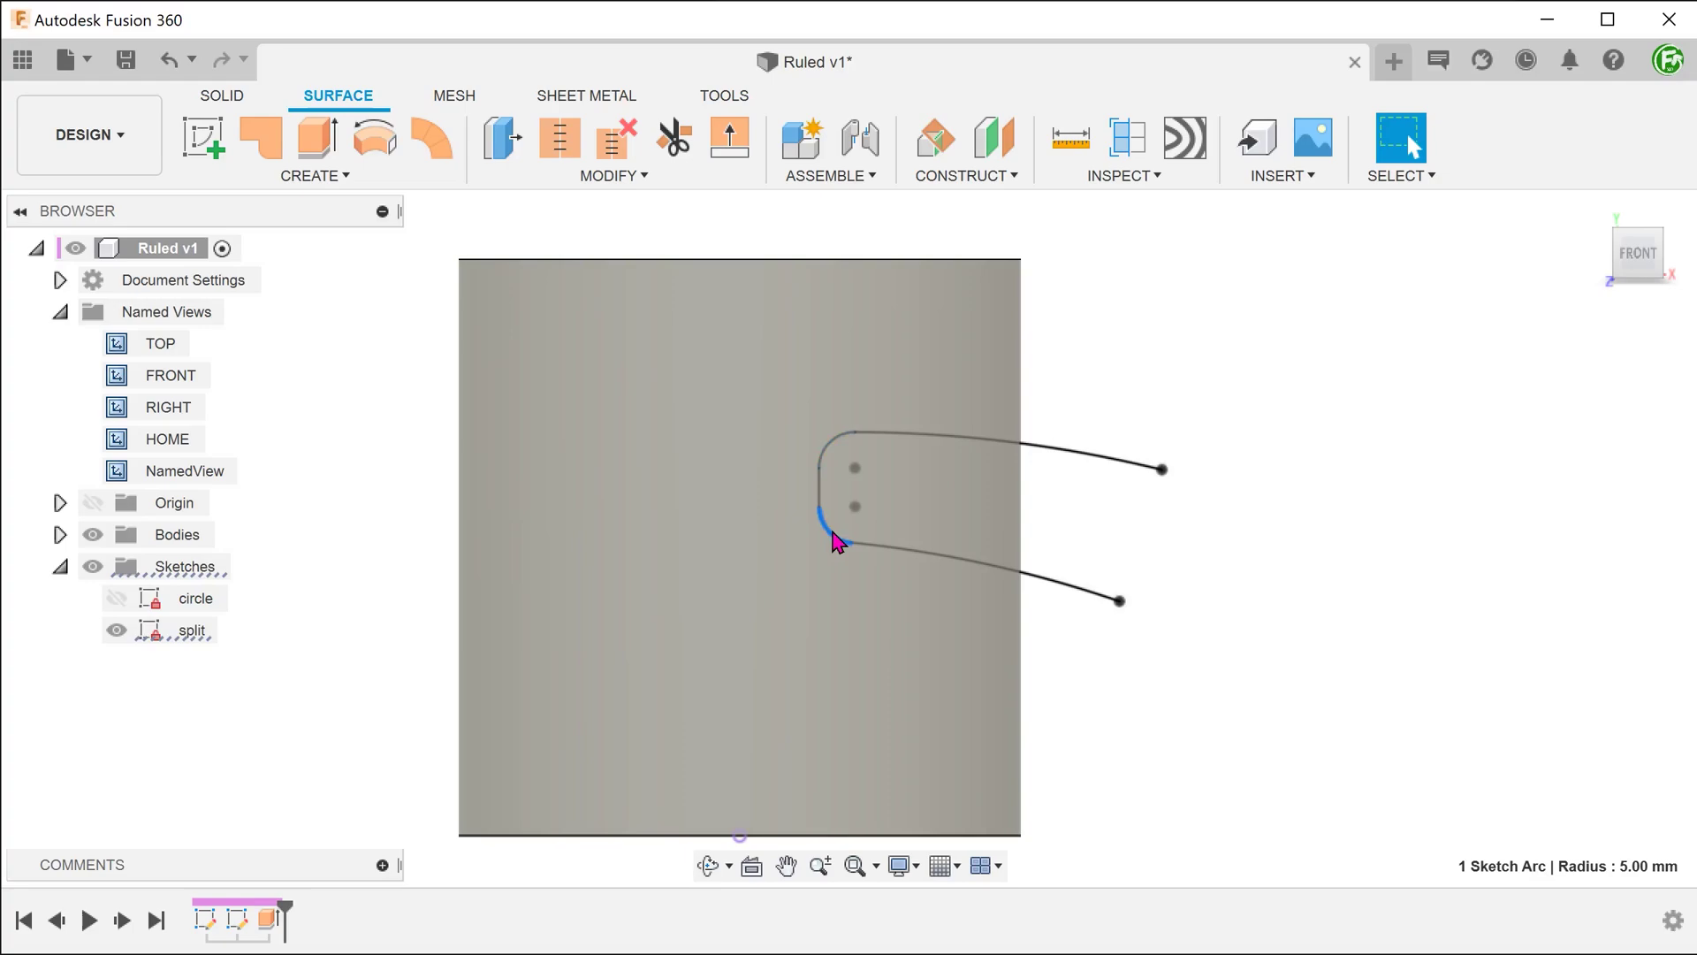
left_click(1122, 691)
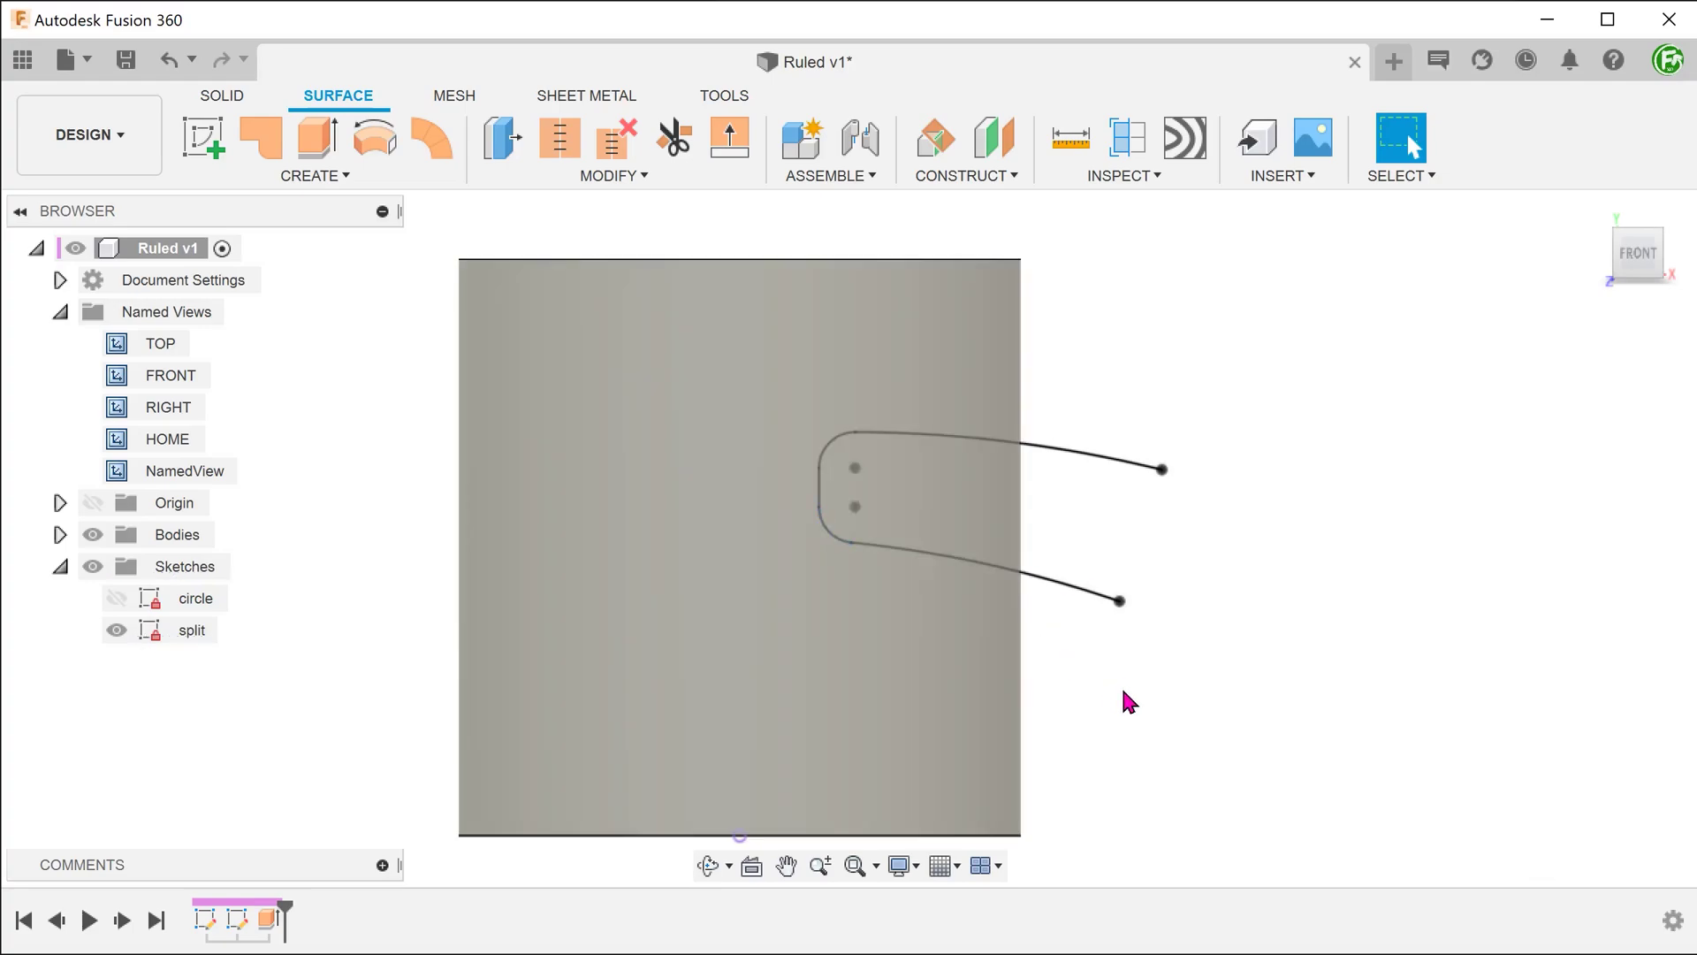
key("Home")
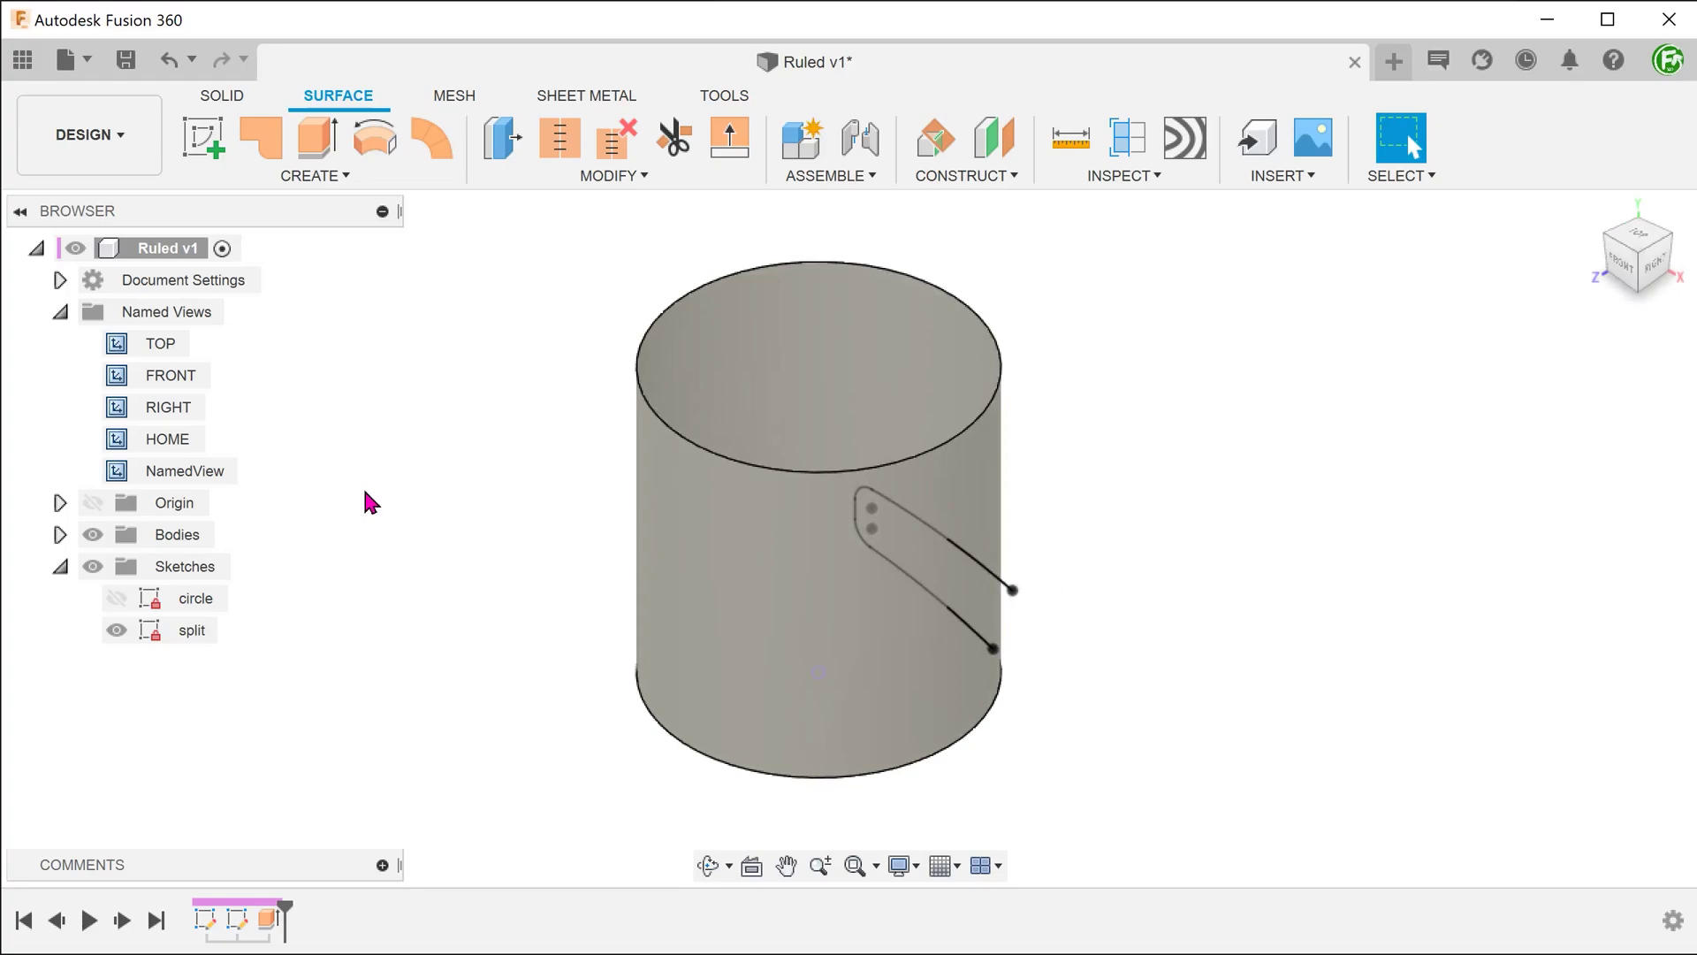
Step: Split the cylindrical surface body with the split sketch's profile, keeping the splitting tool extended
left_click(546, 180)
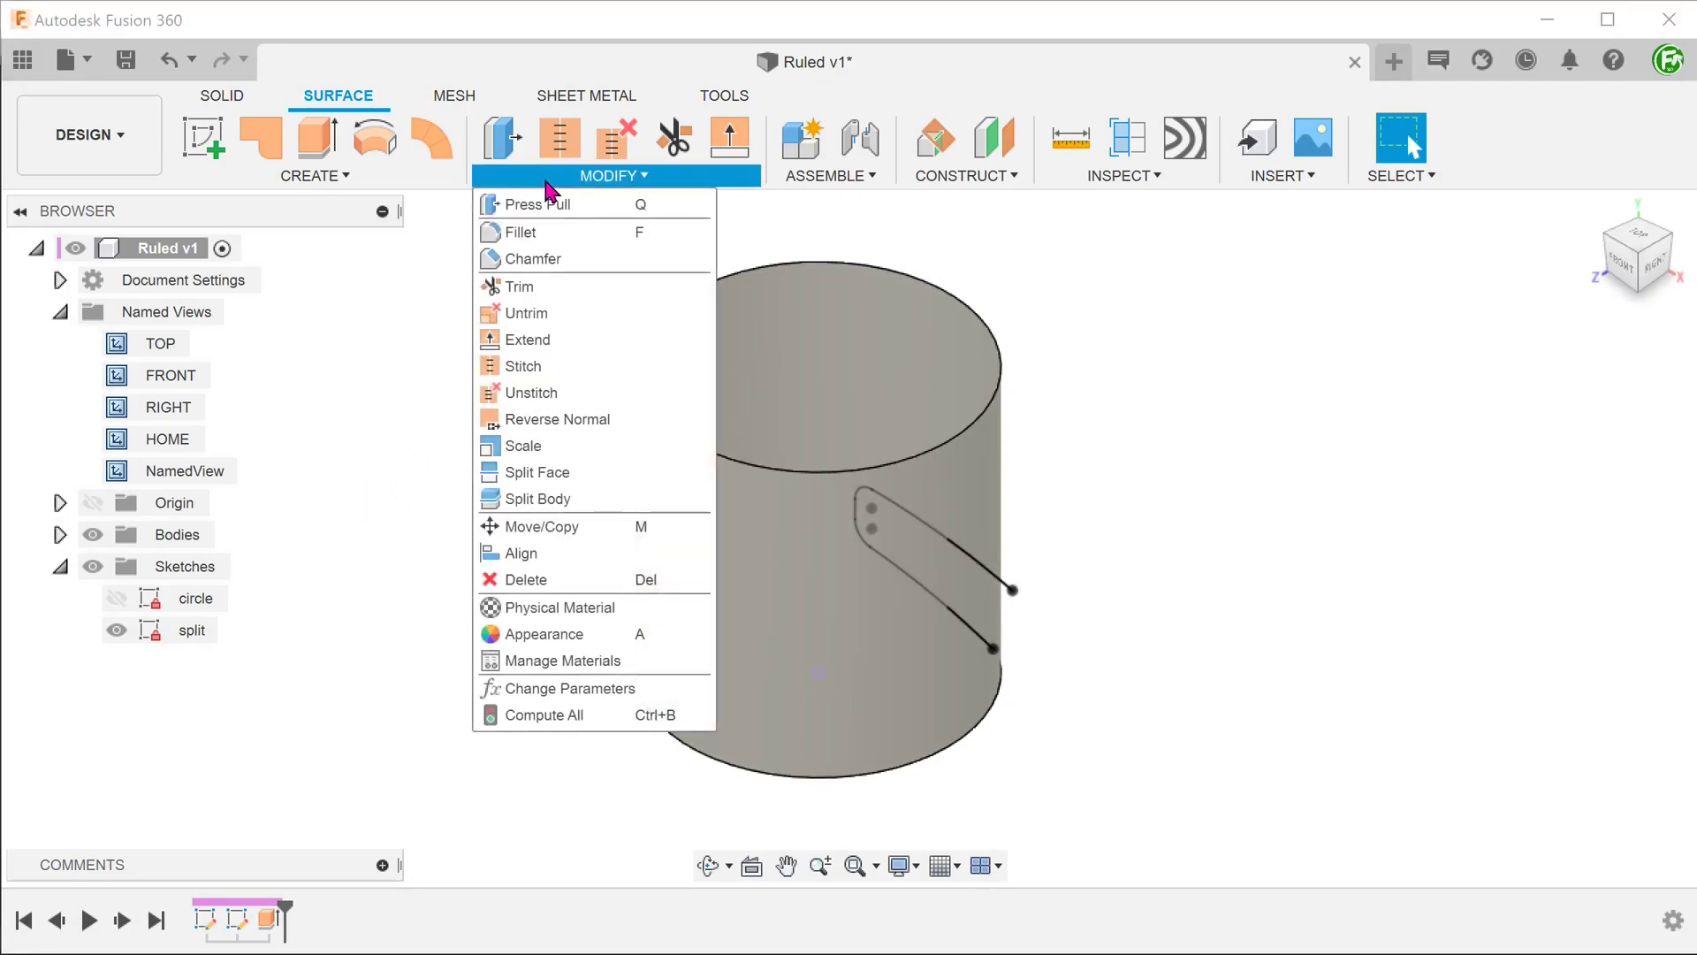
left_click(629, 500)
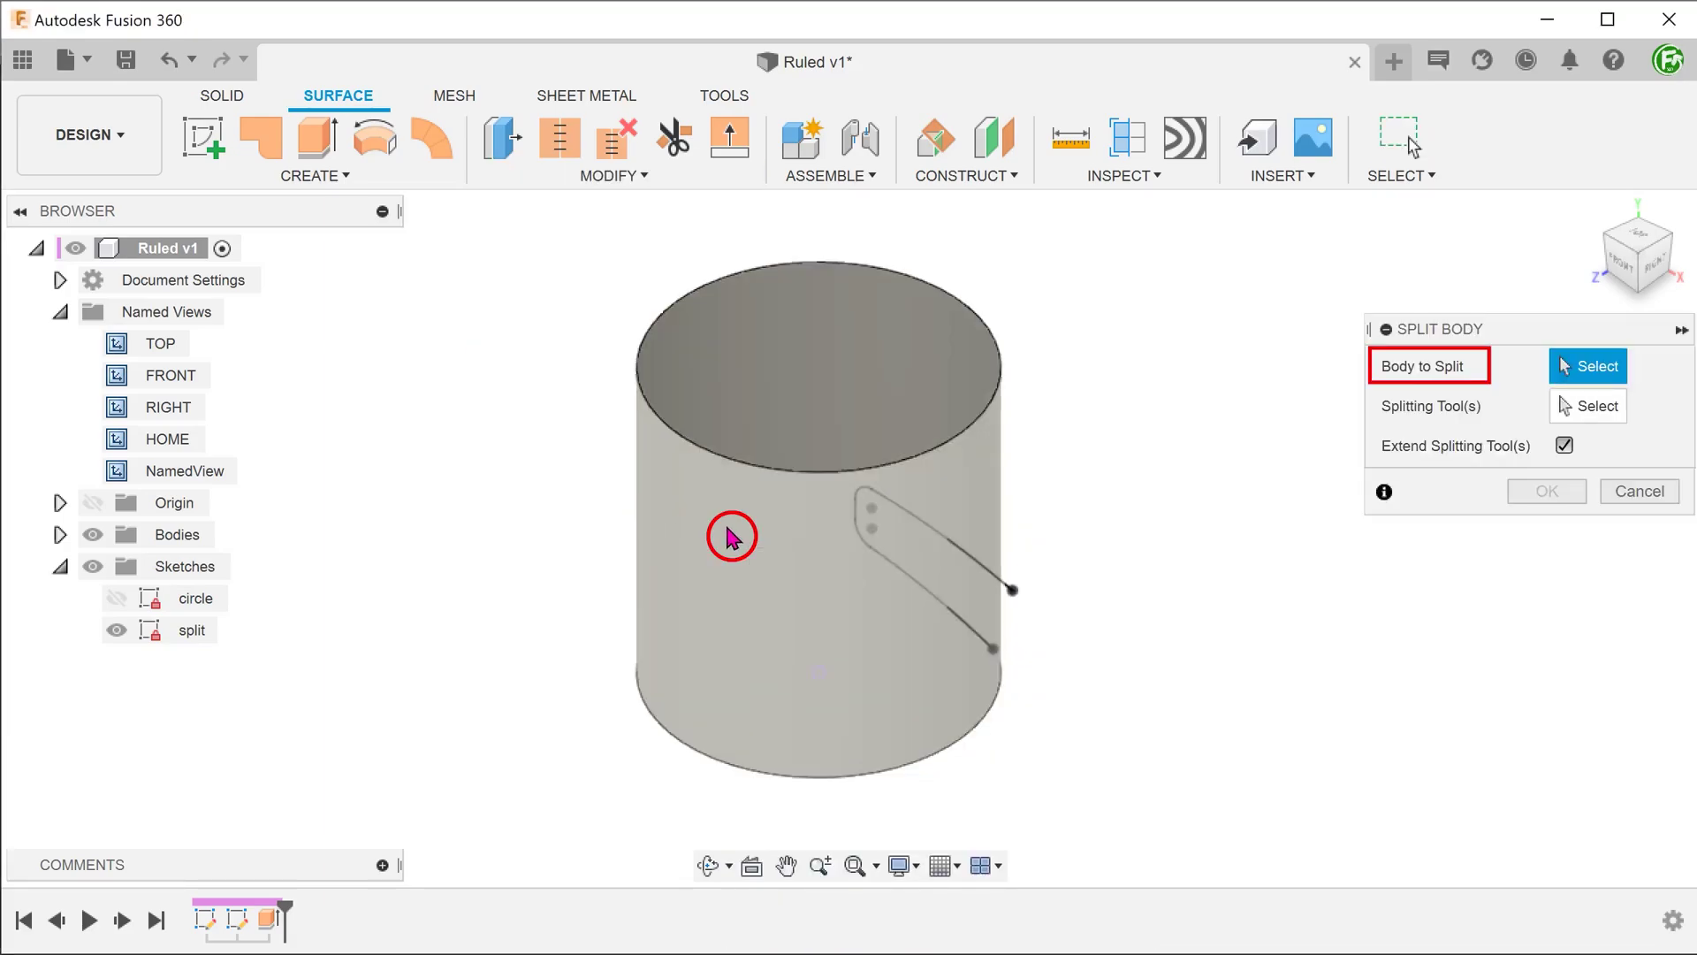
left_click(730, 536)
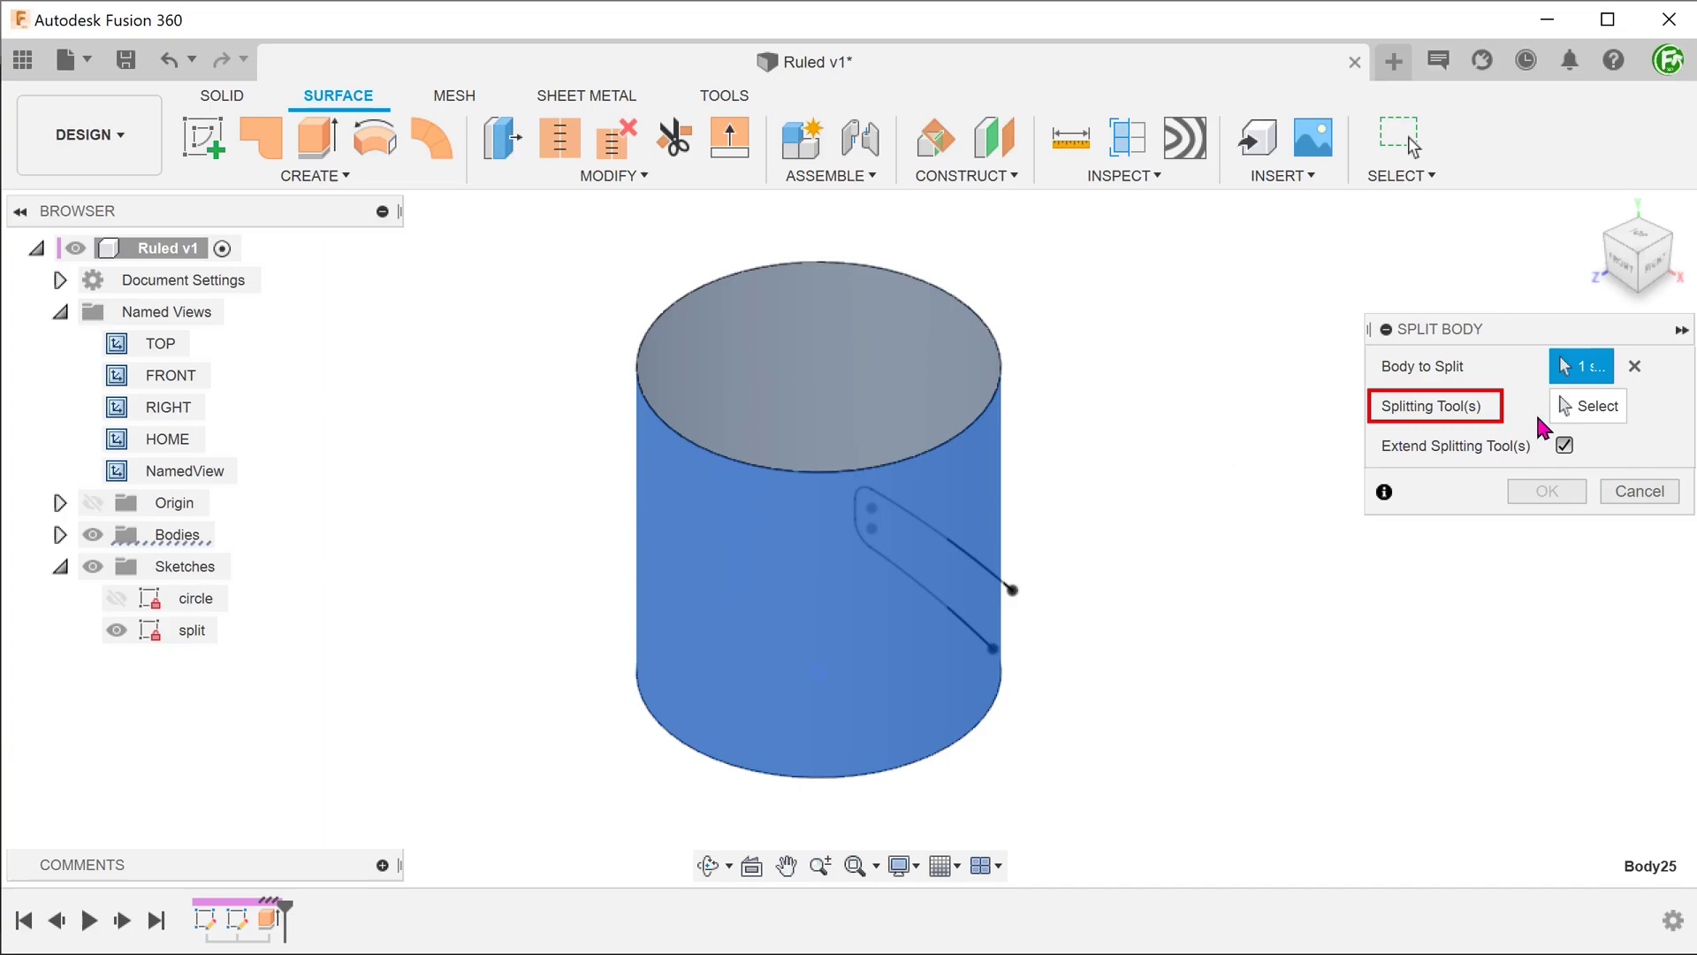
left_click(1589, 407)
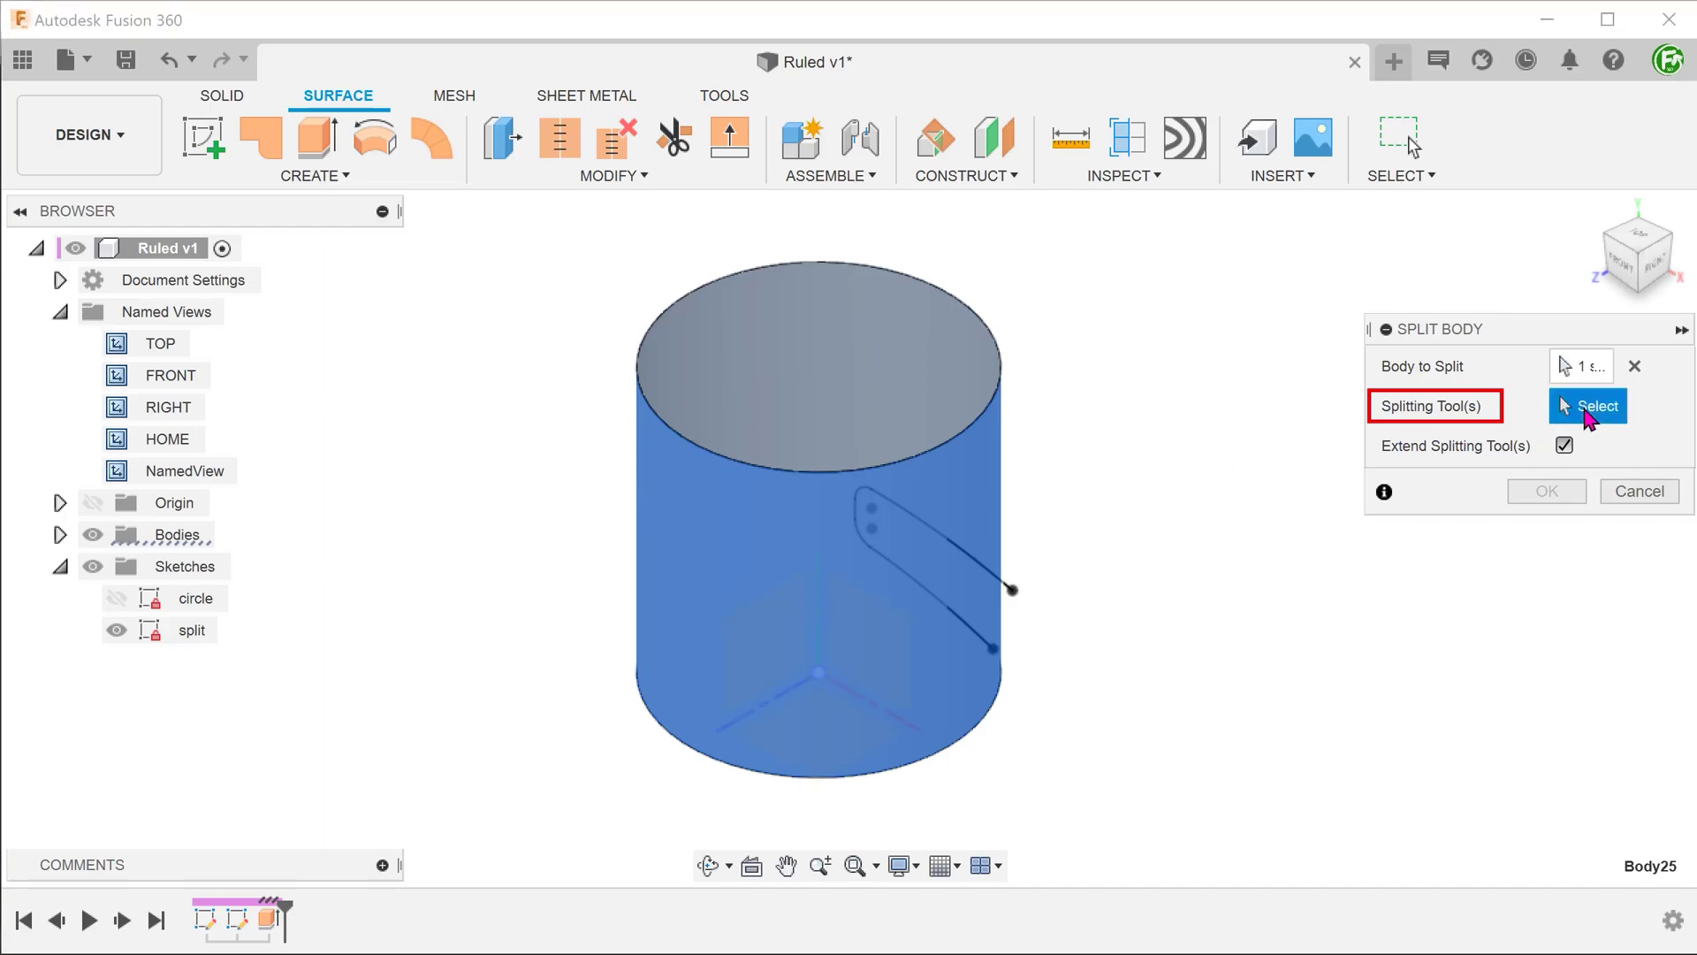
left_click(1006, 584)
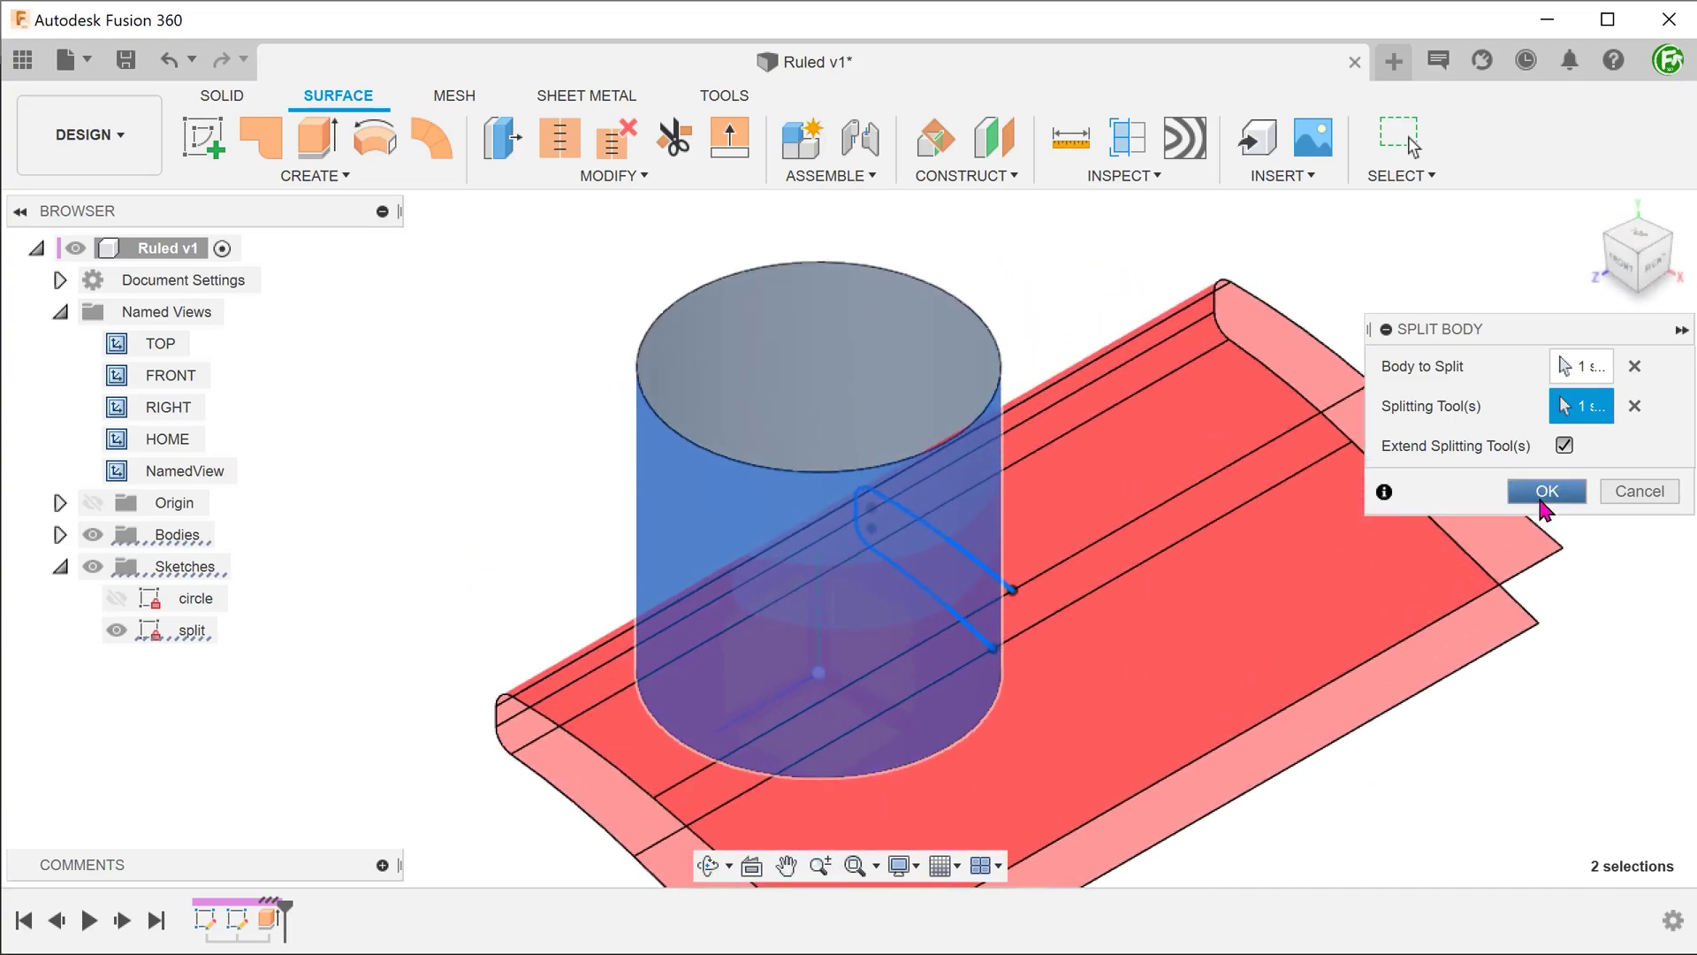
left_click(1547, 491)
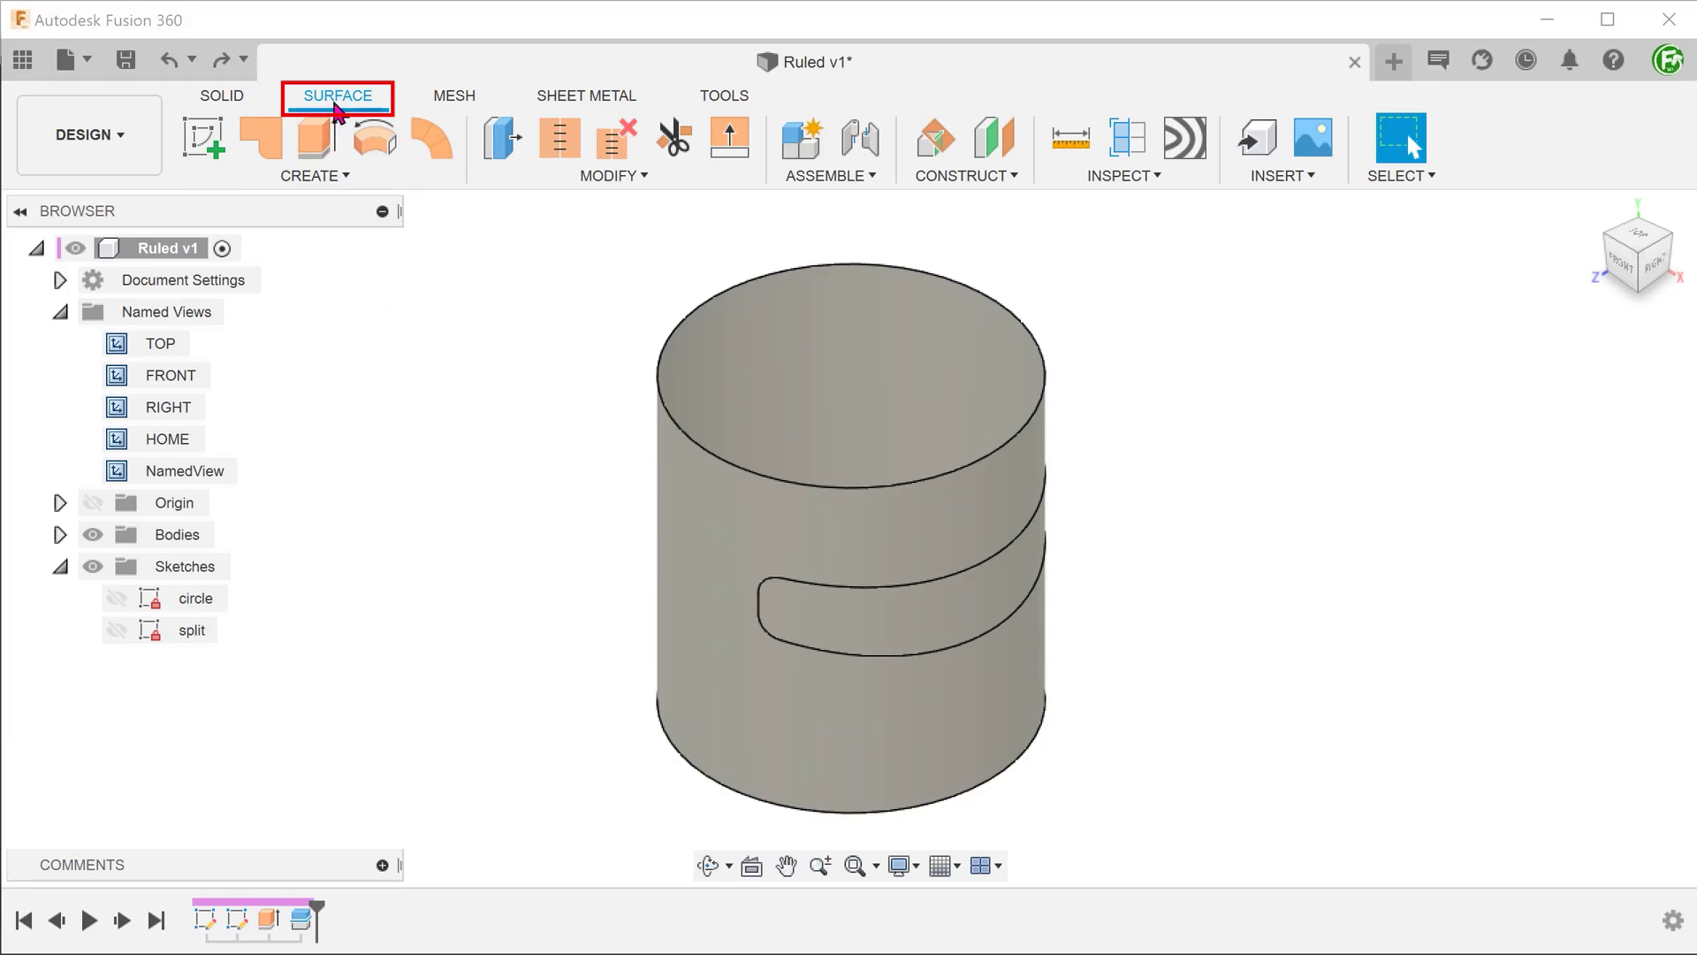
Step: Offset the split-off band face by -10 mm as a new body and save the design
left_click(327, 176)
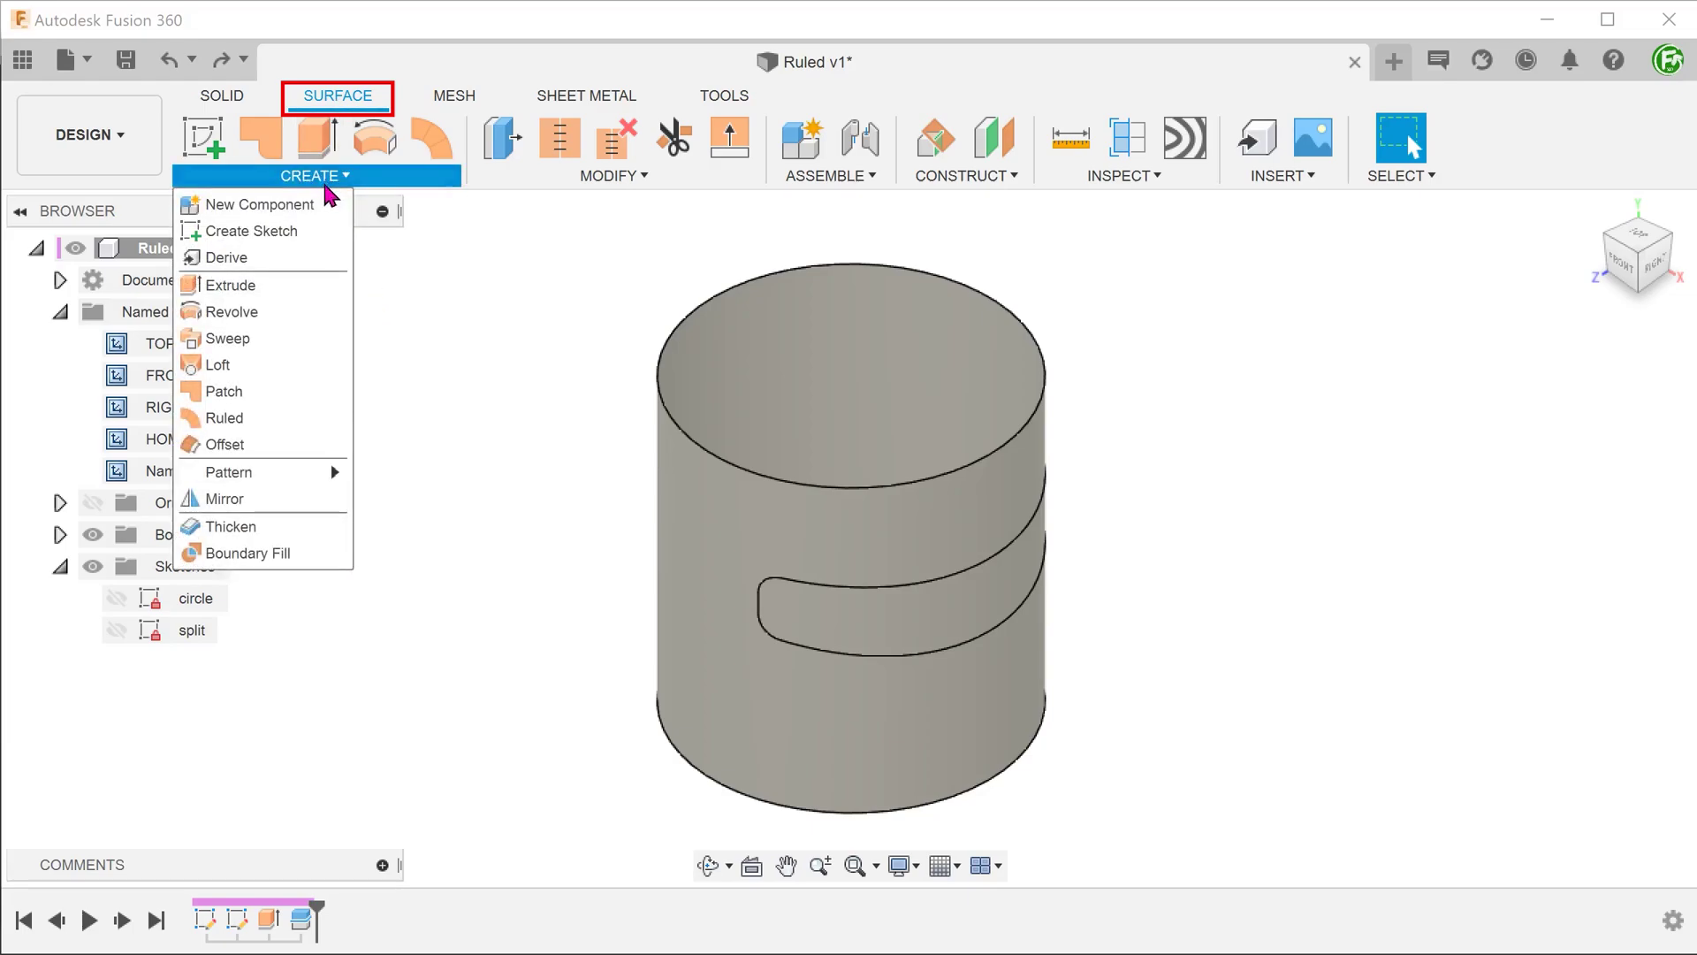
left_click(284, 447)
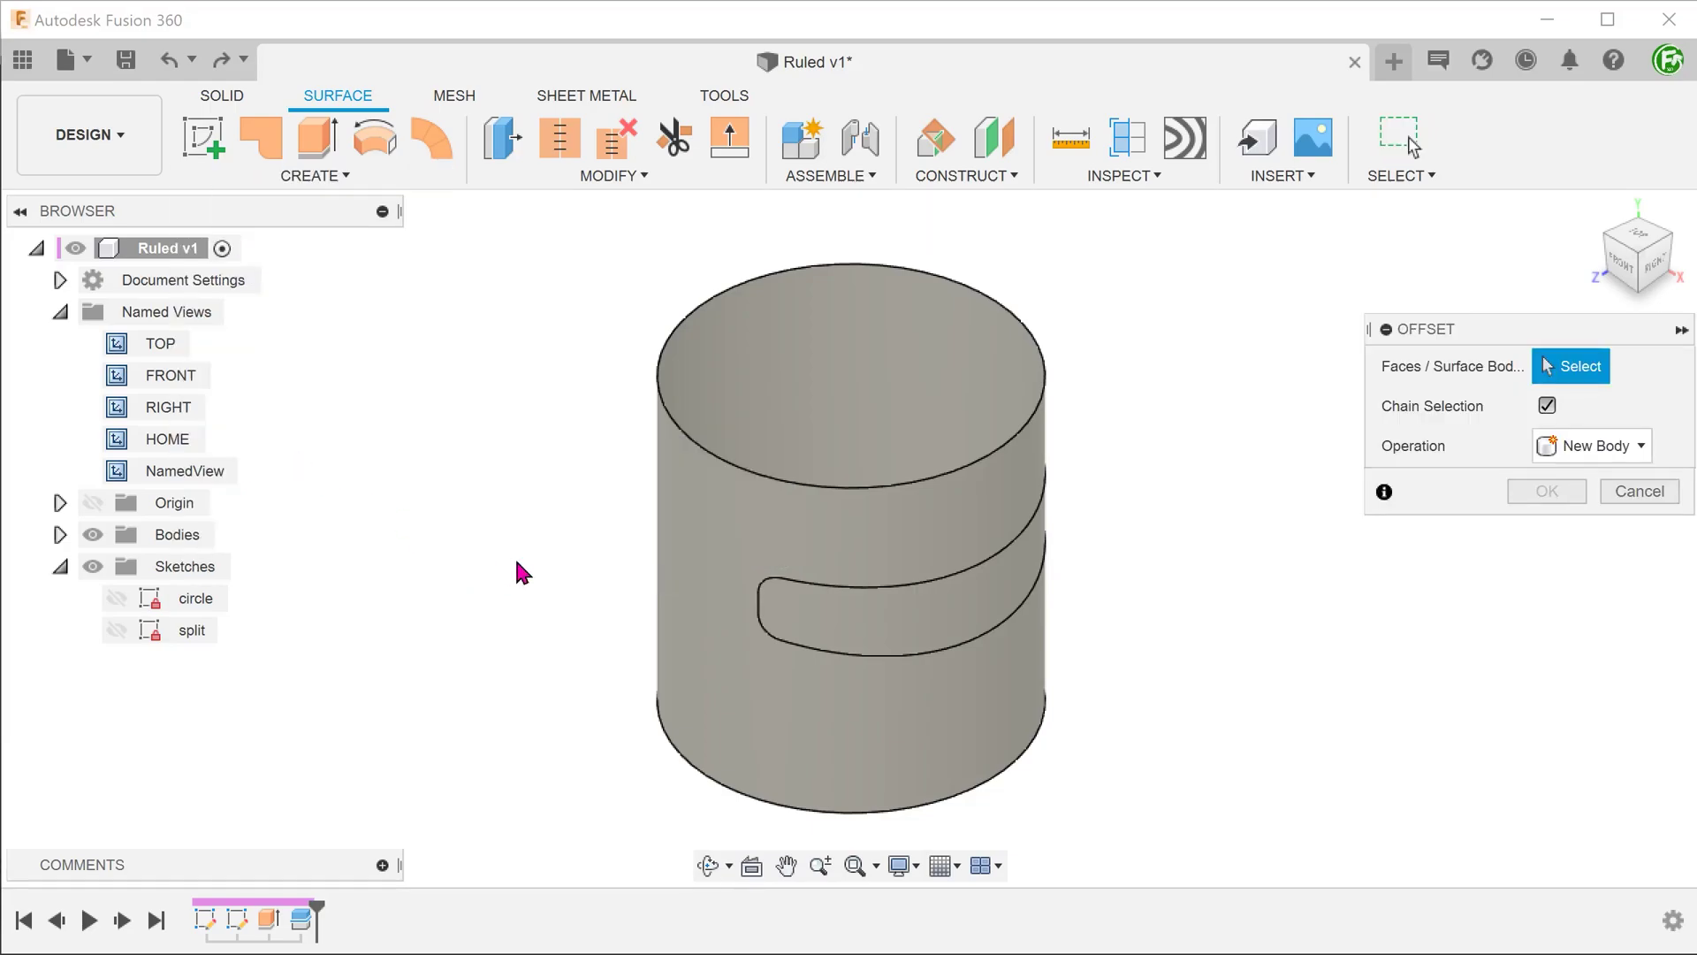
left_click(830, 618)
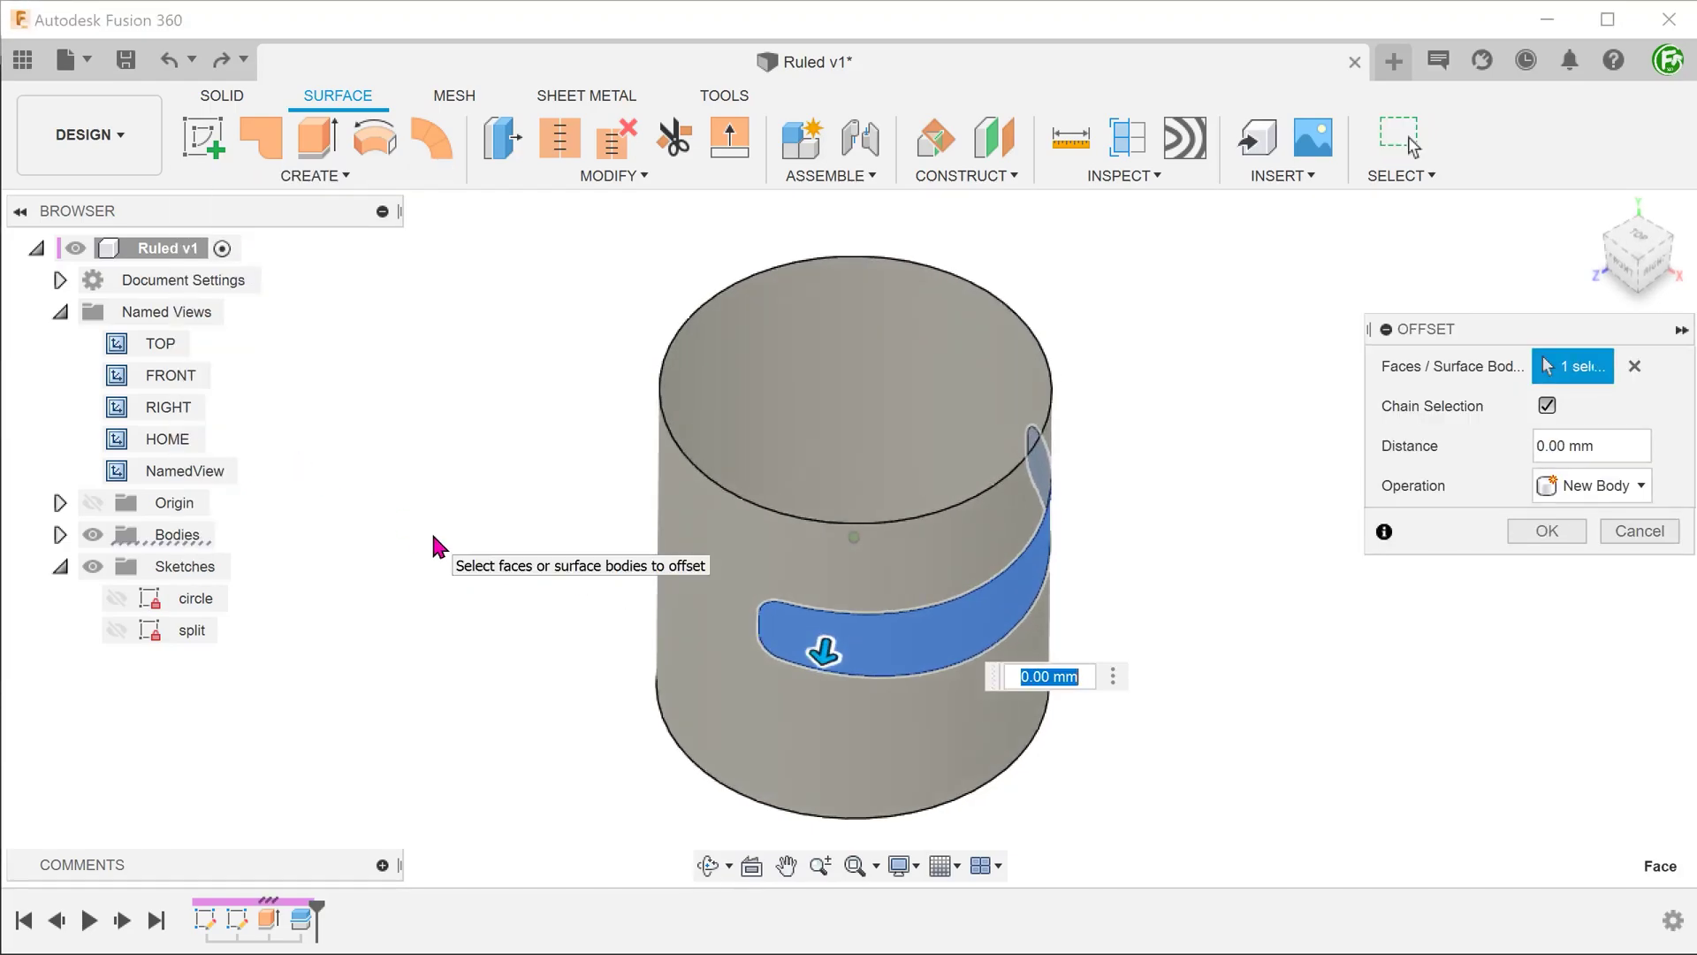
type("-10")
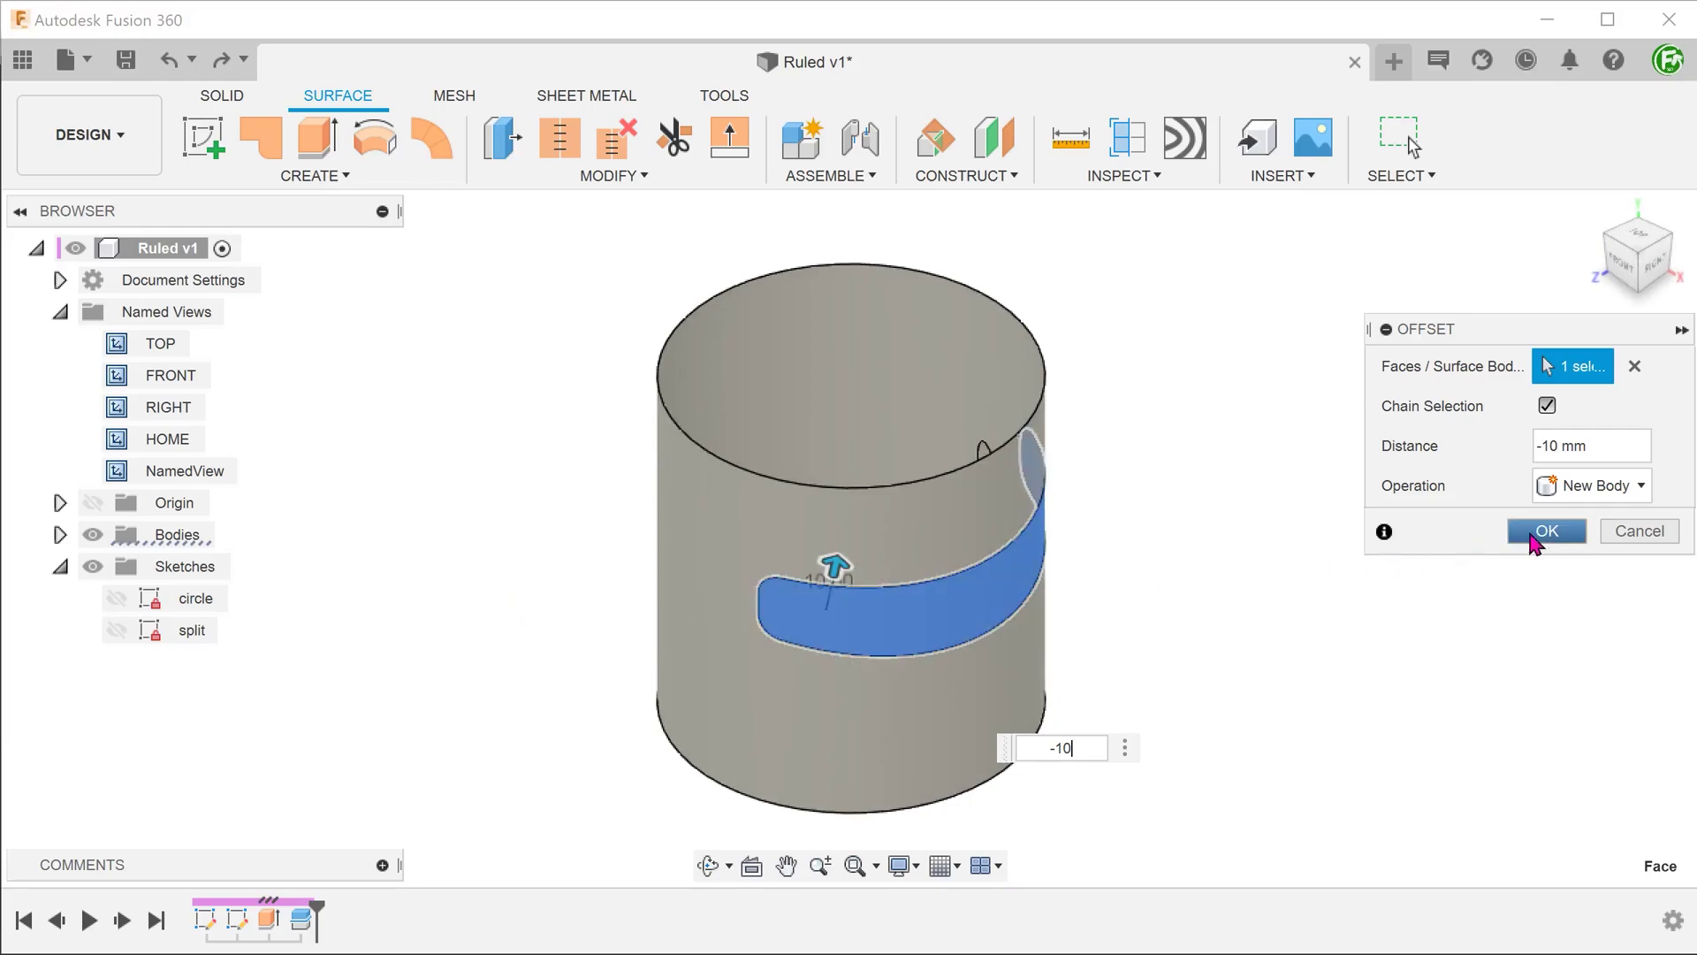
left_click(1545, 533)
key("ctrl+s")
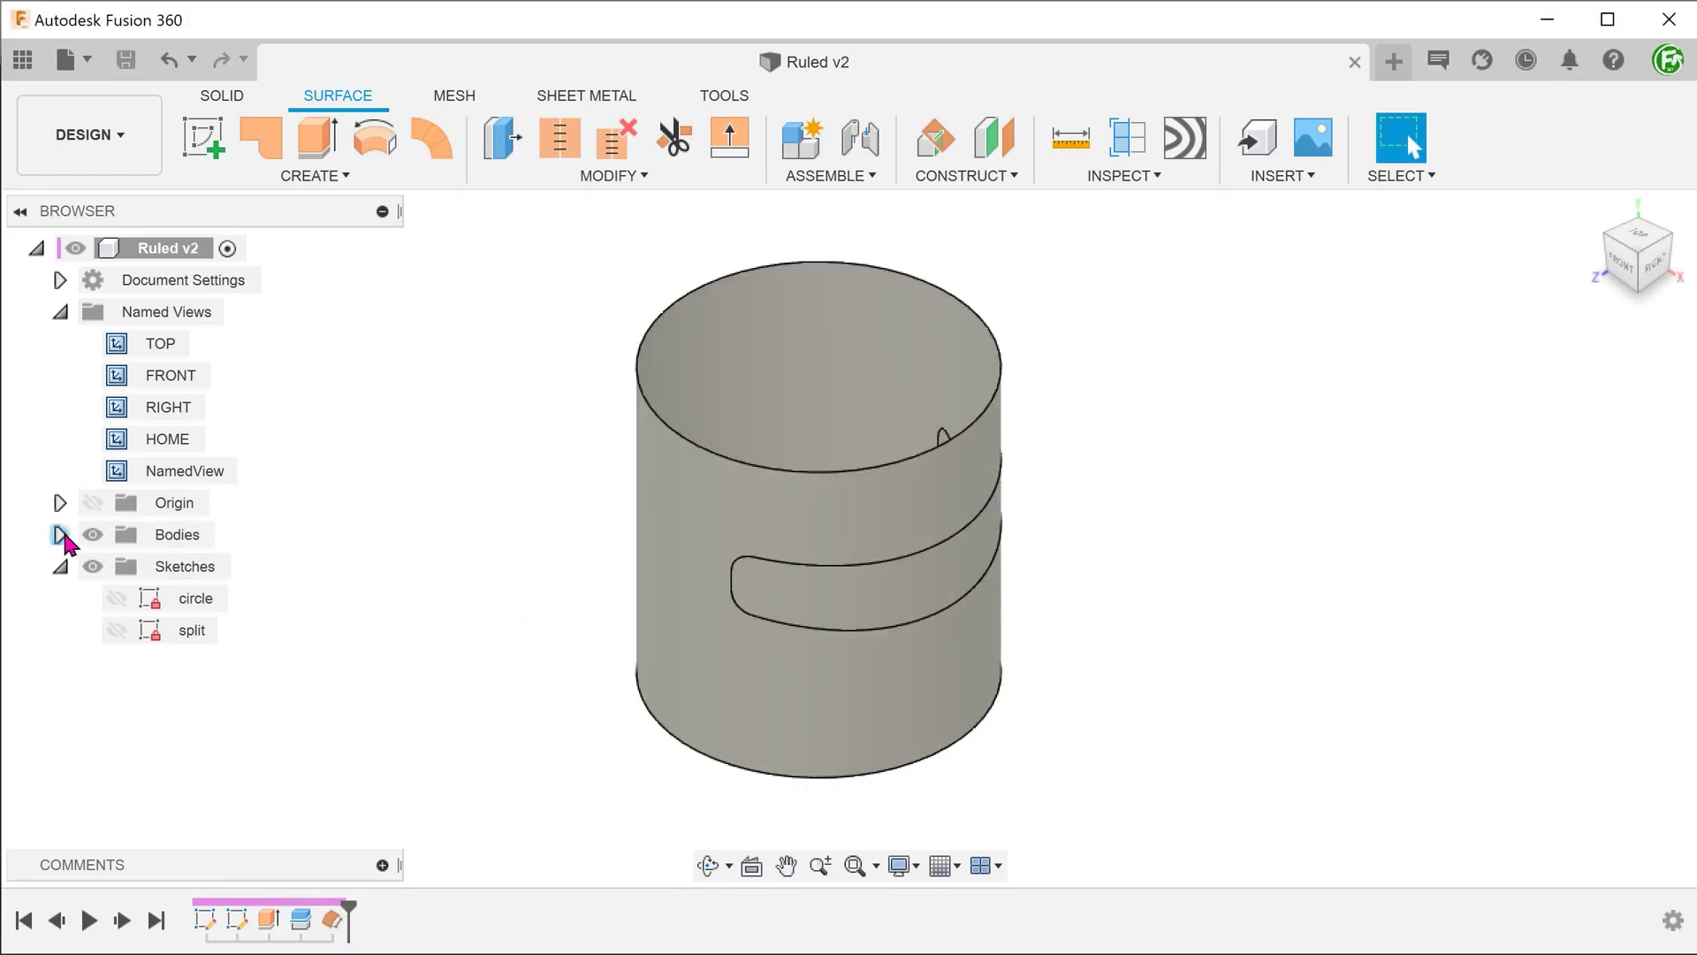
Step: Hide the cylinder and outer band bodies, leaving only the offset surface, and show the split sketch
left_click(60, 535)
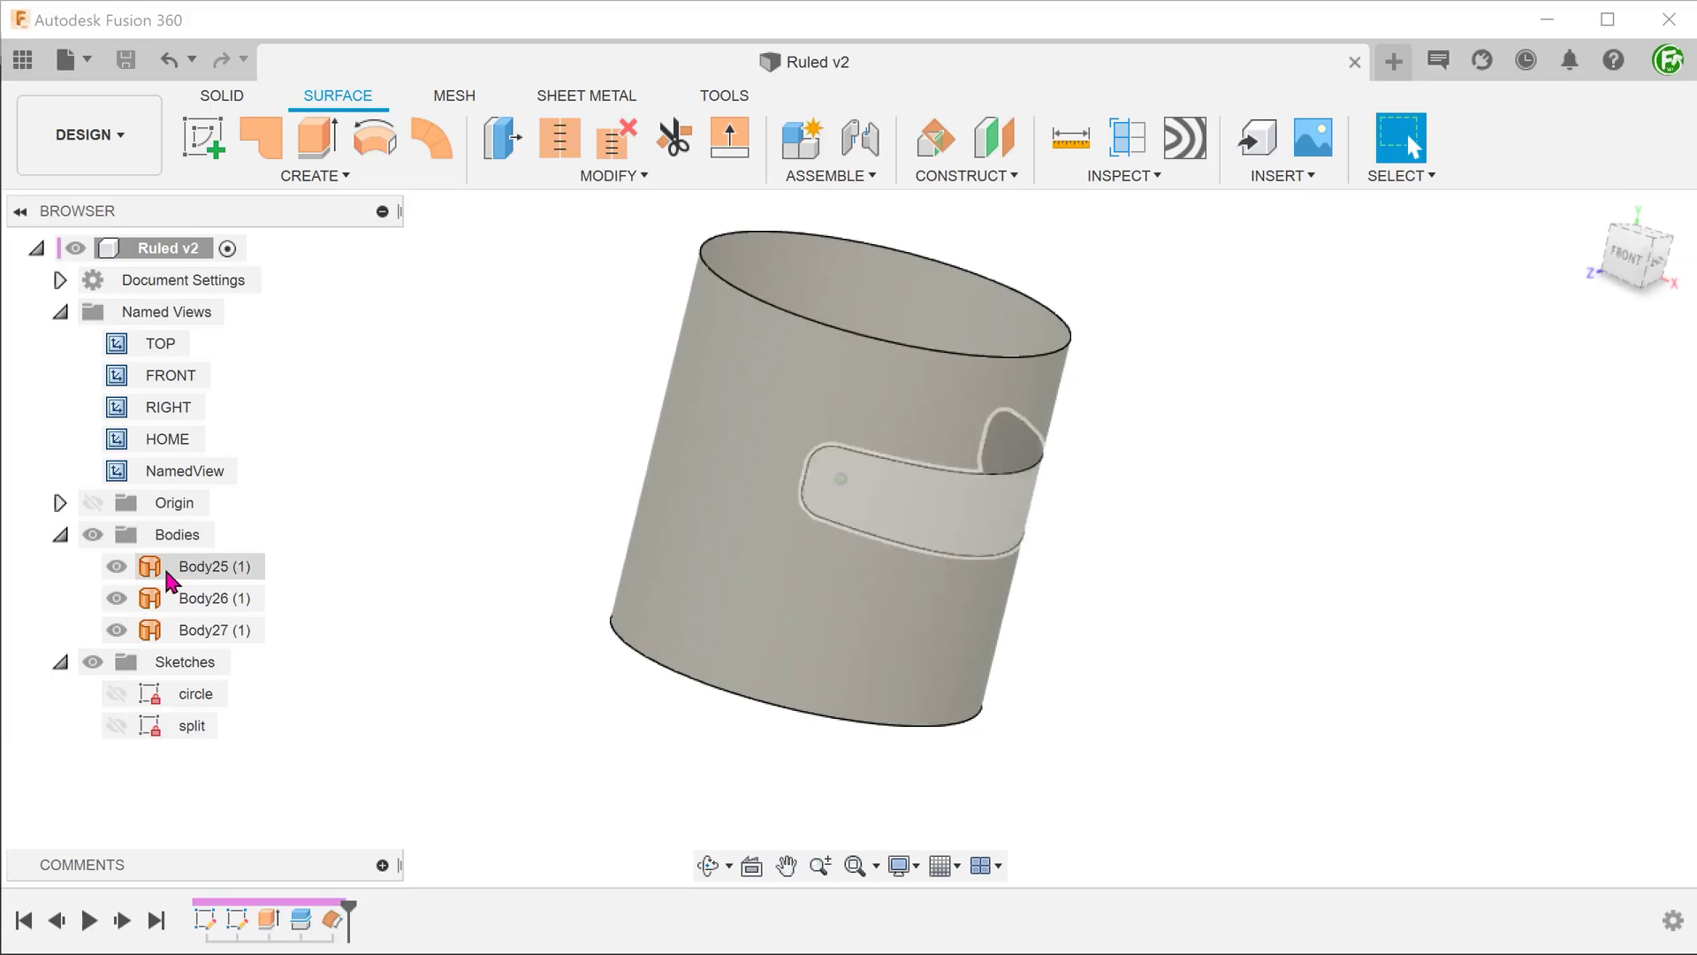
left_click(116, 566)
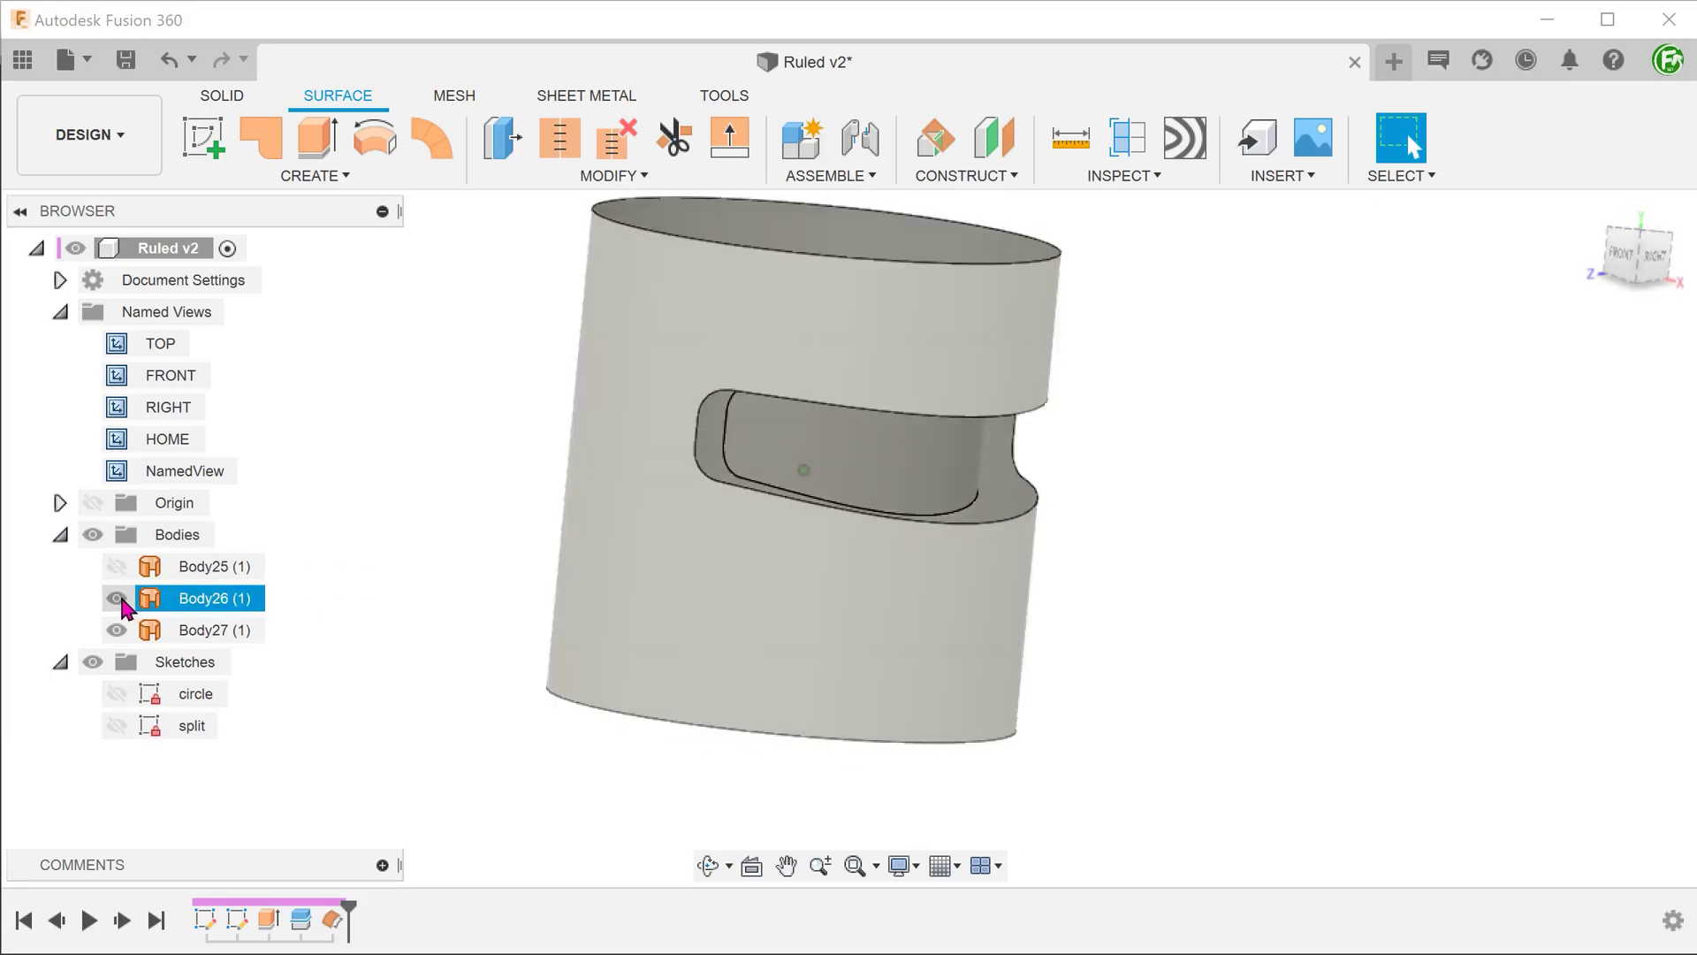
left_click(115, 598)
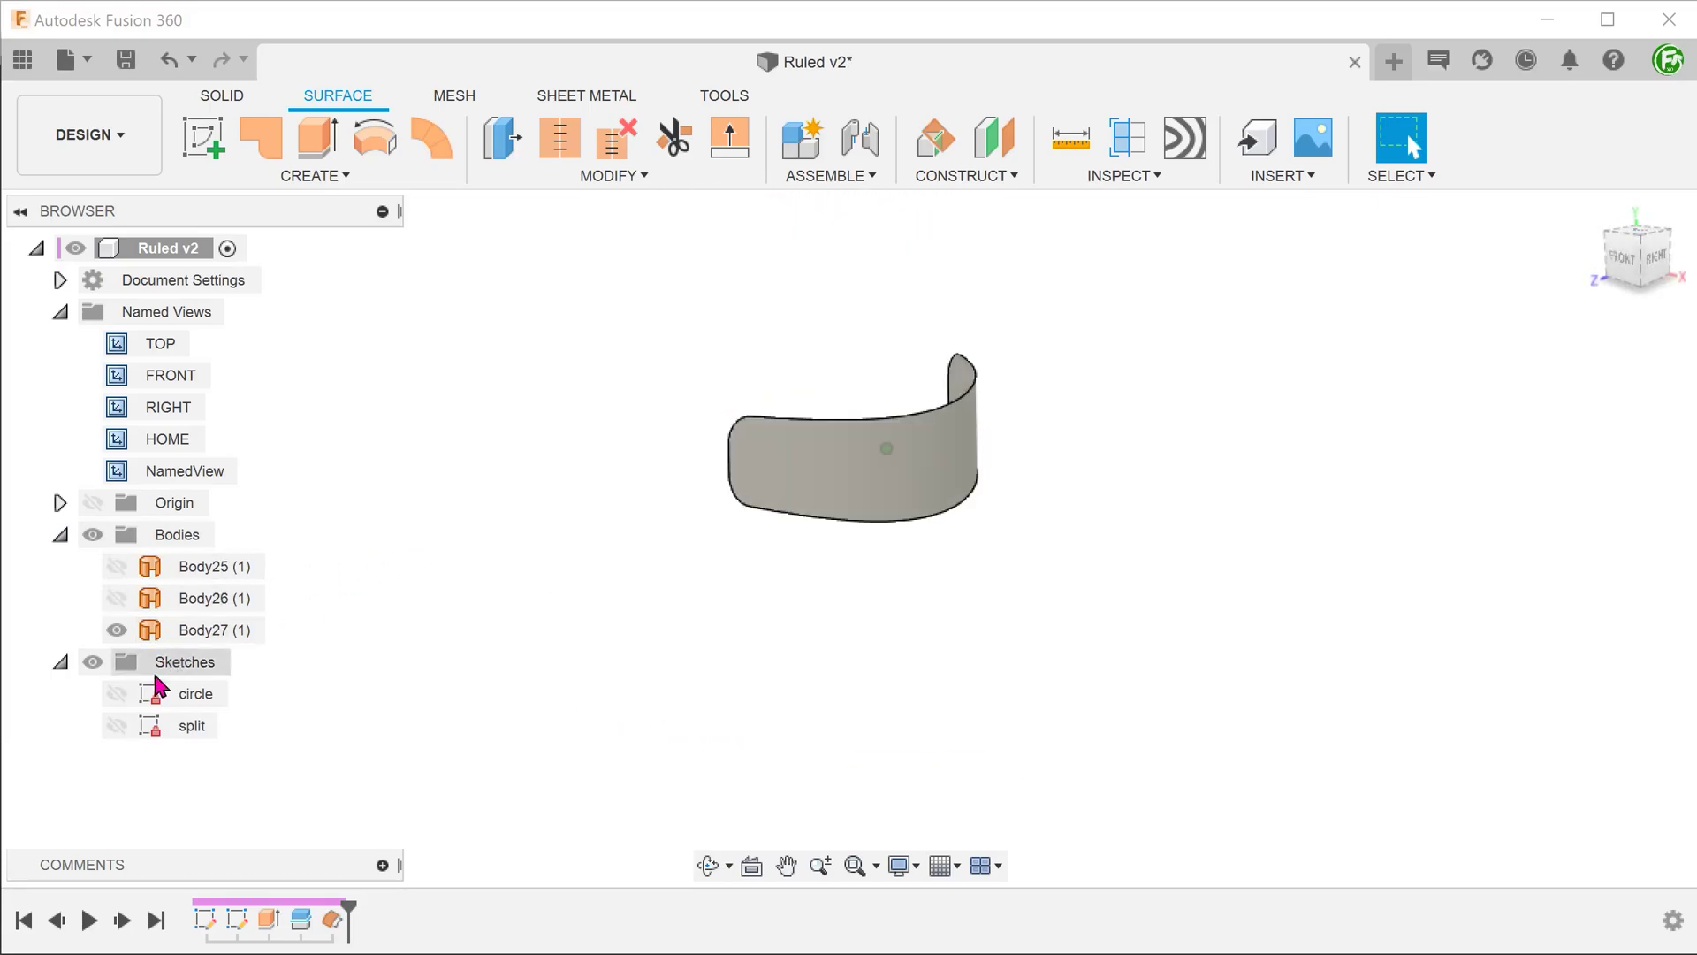
left_click(116, 725)
Step: Compare the offset surface's upper and lower edges with the split sketch curves from the front, and return to an isometric view
left_click(1617, 260)
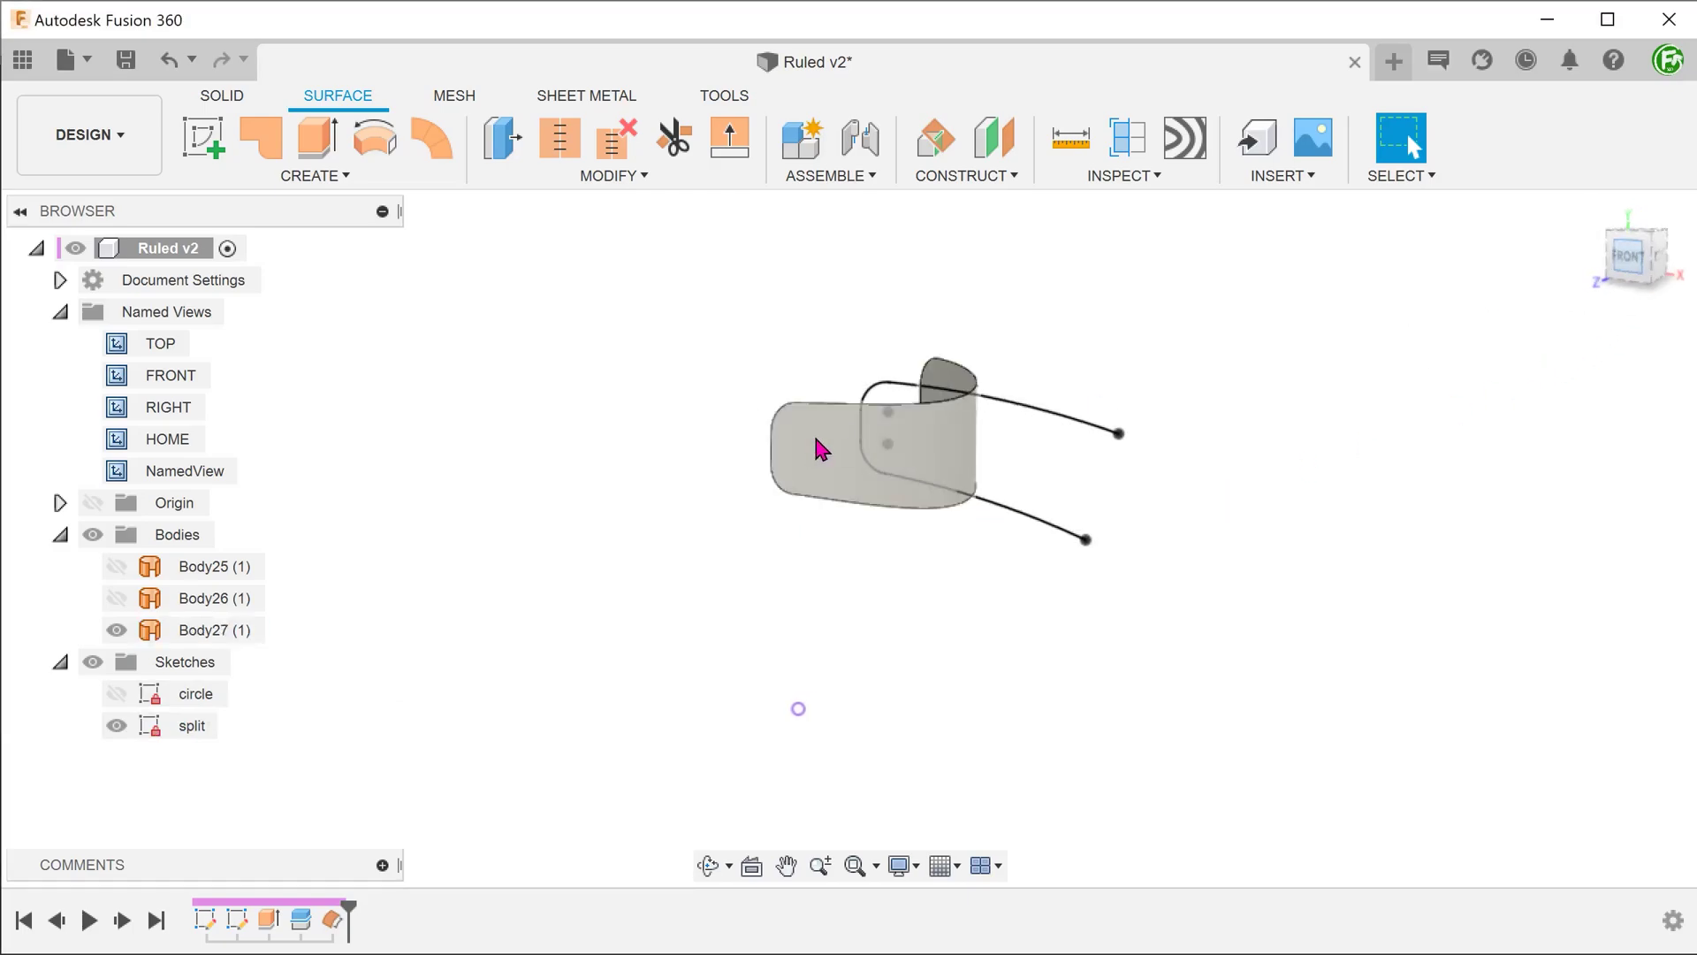
scroll(990, 351, "up", 4)
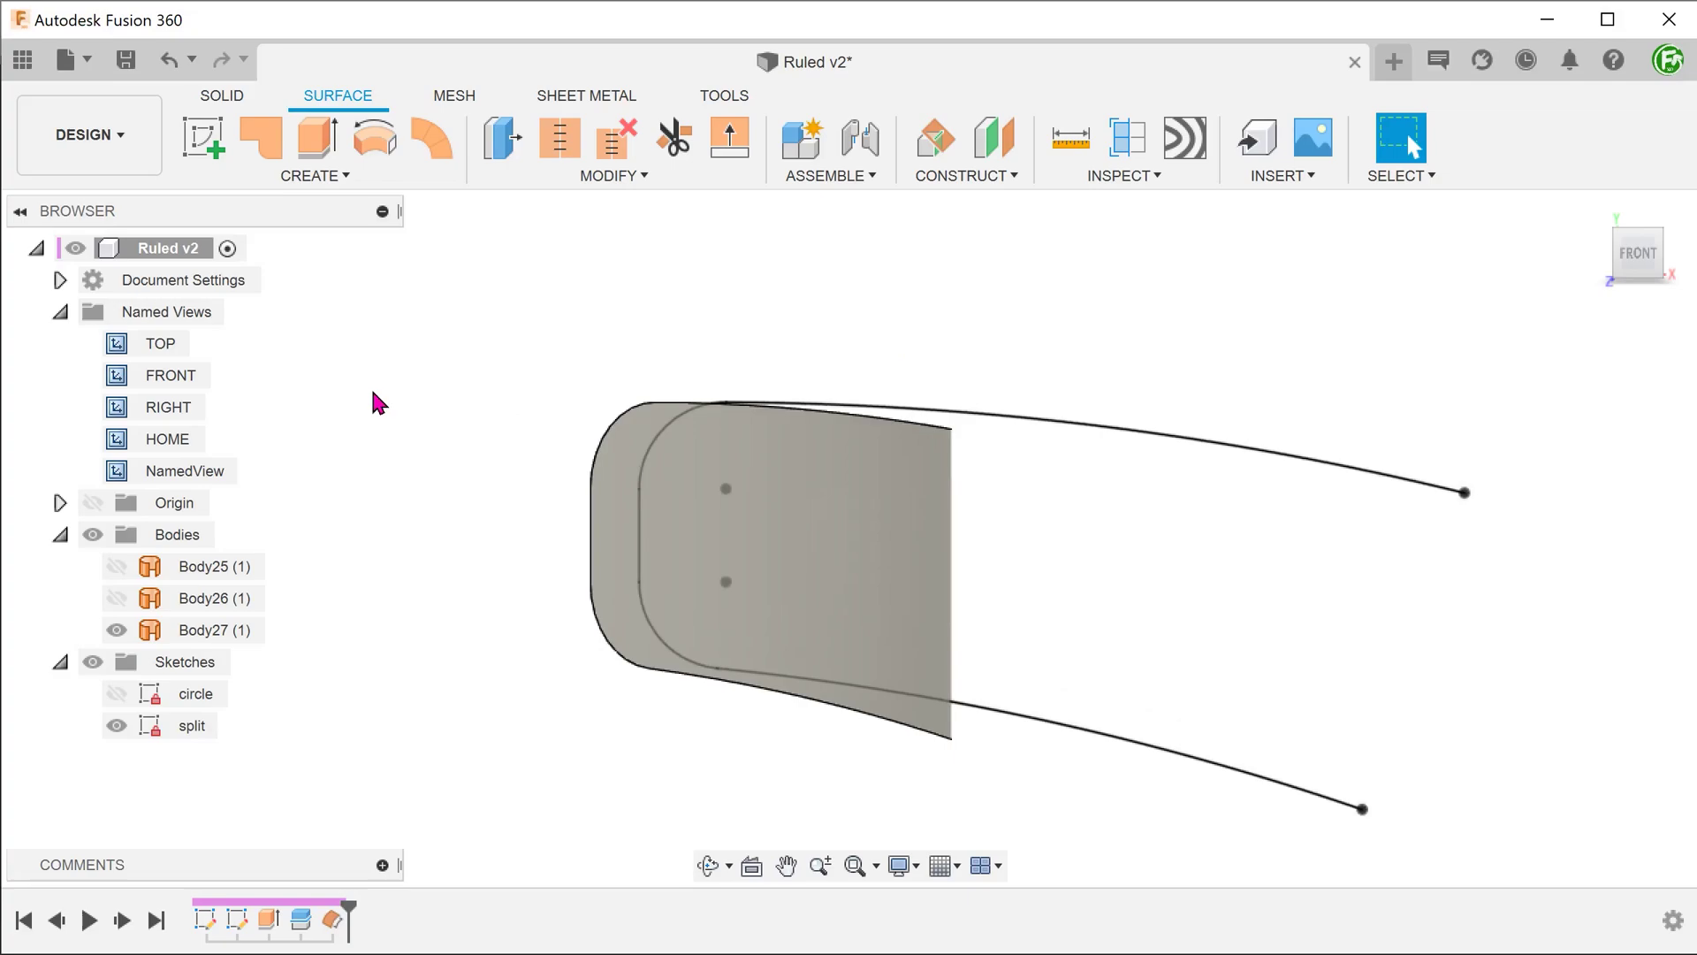
middle_click_drag(372, 392, 724, 454, "shift")
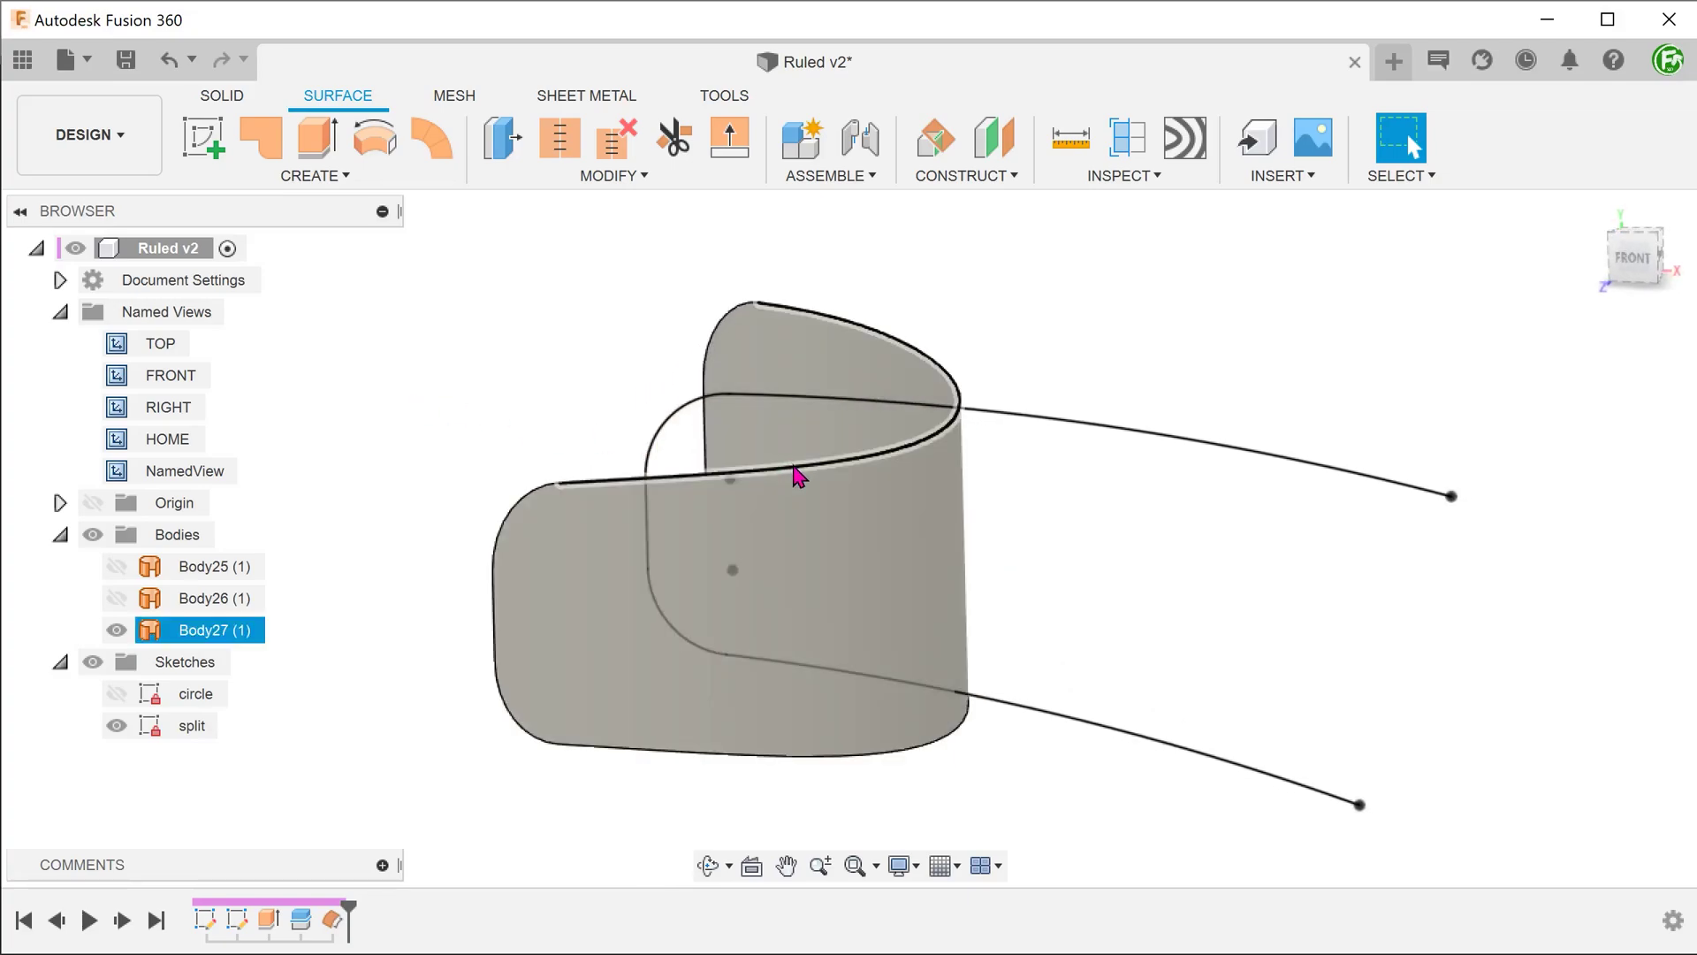
left_click(814, 672)
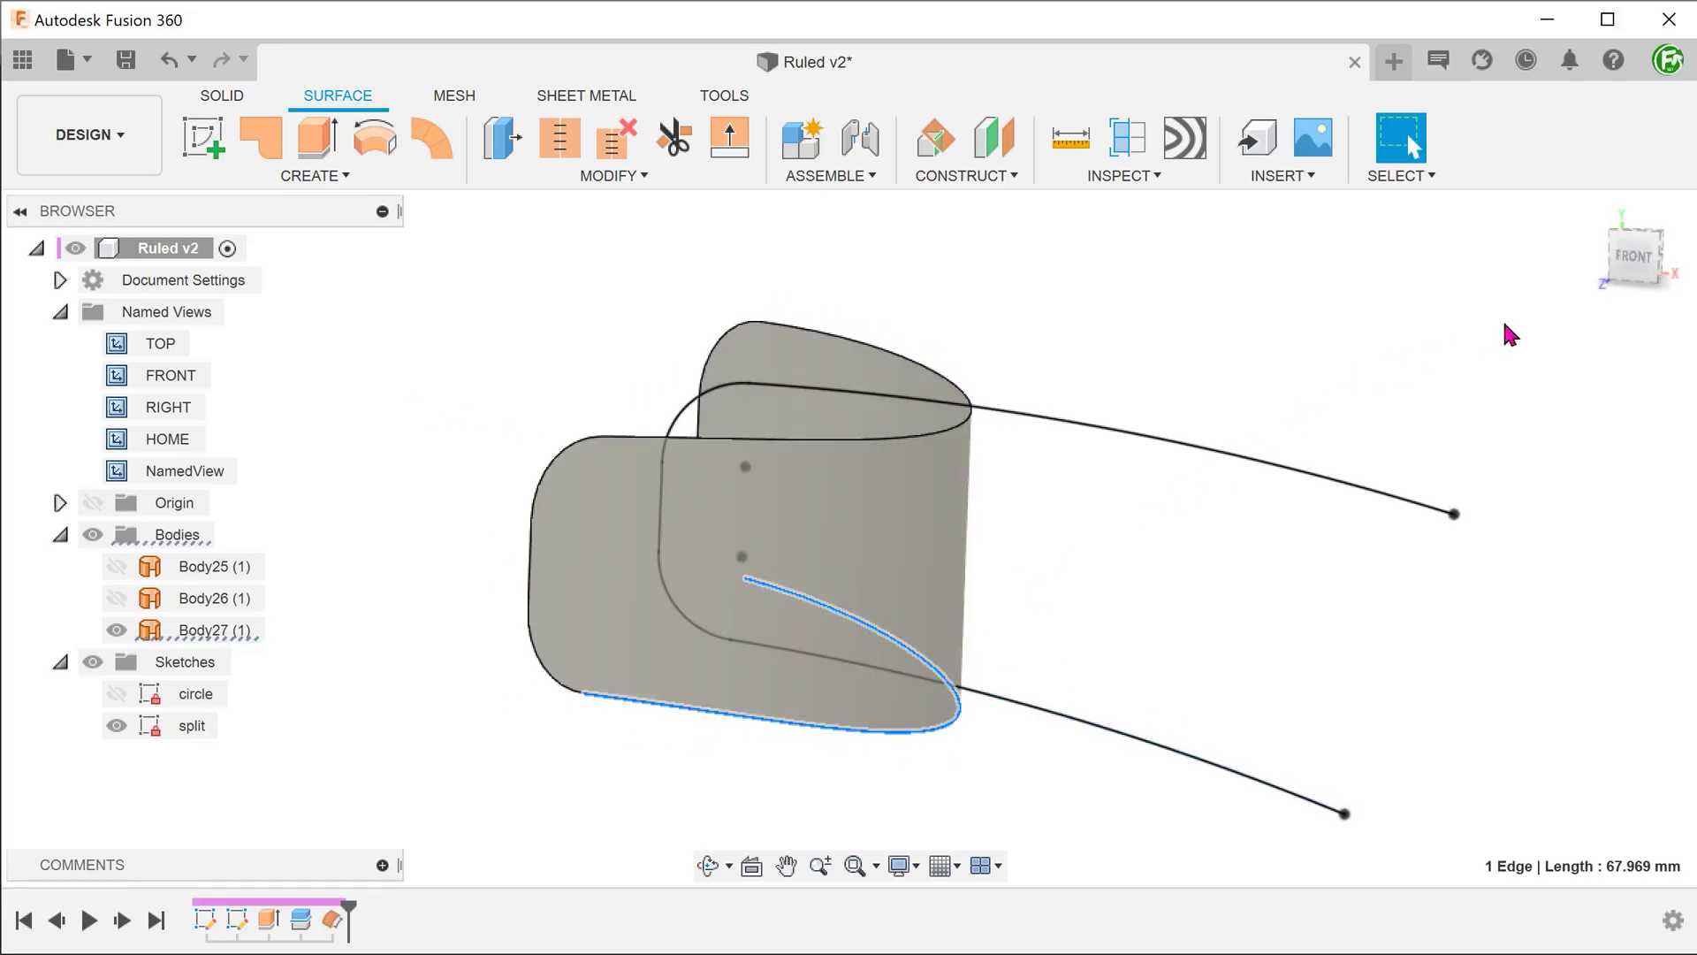
left_click(1634, 256)
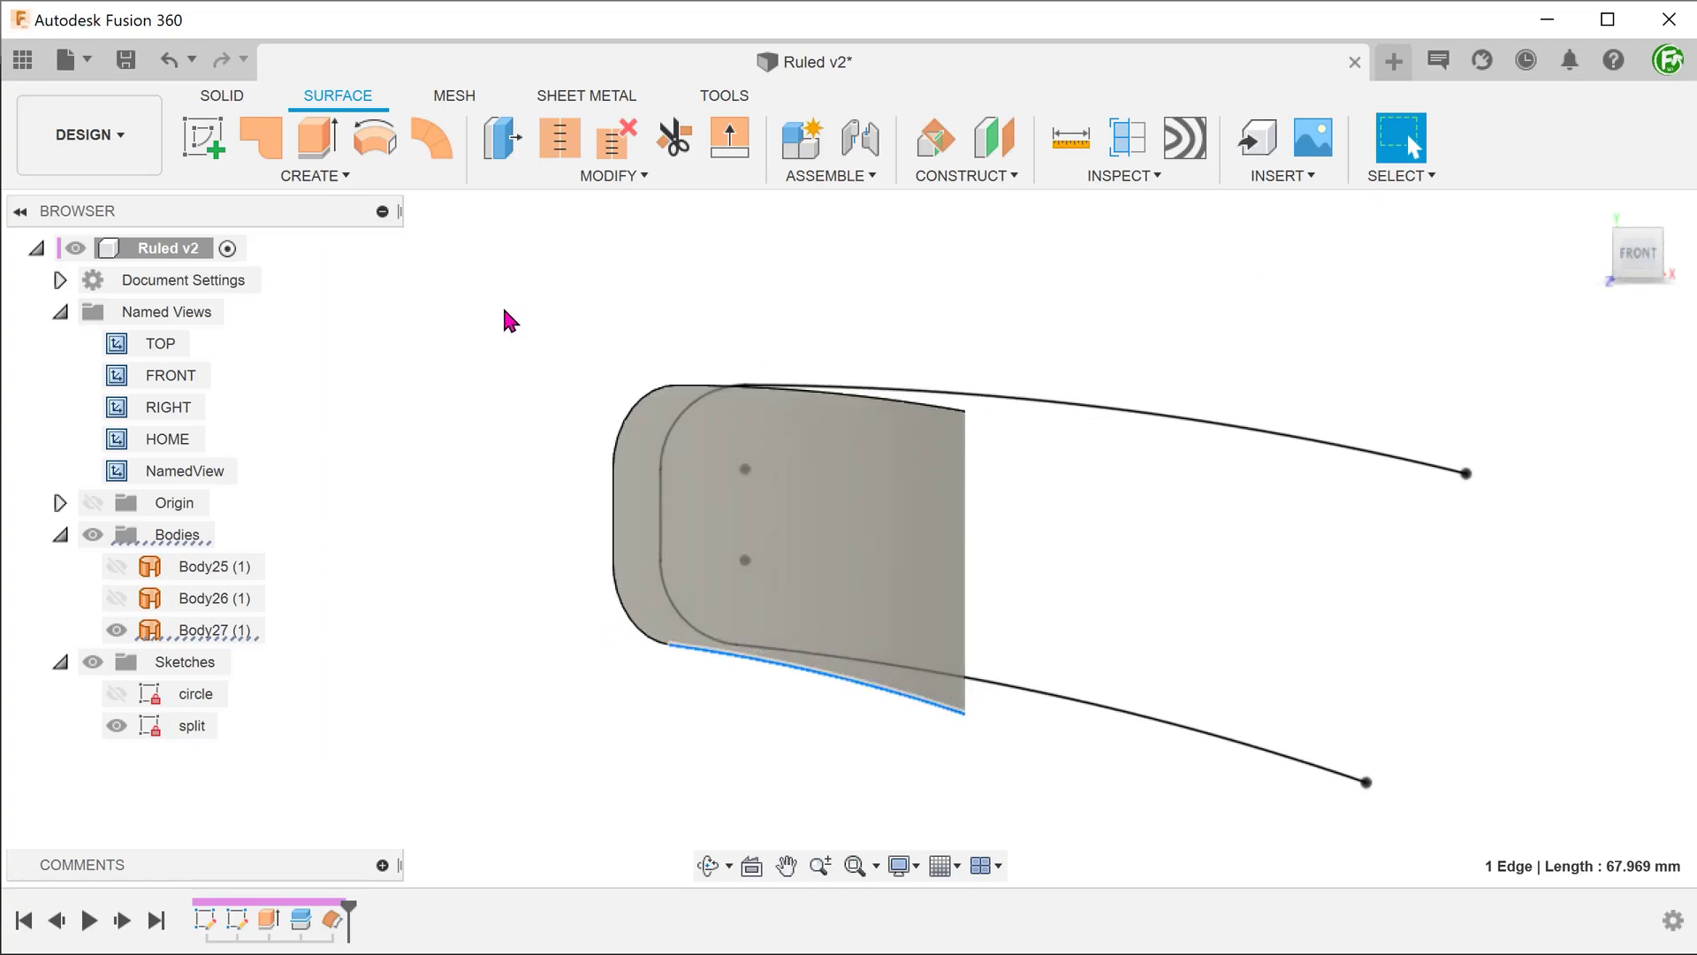
left_click(504, 309)
middle_click_drag(503, 310, 429, 347, "shift")
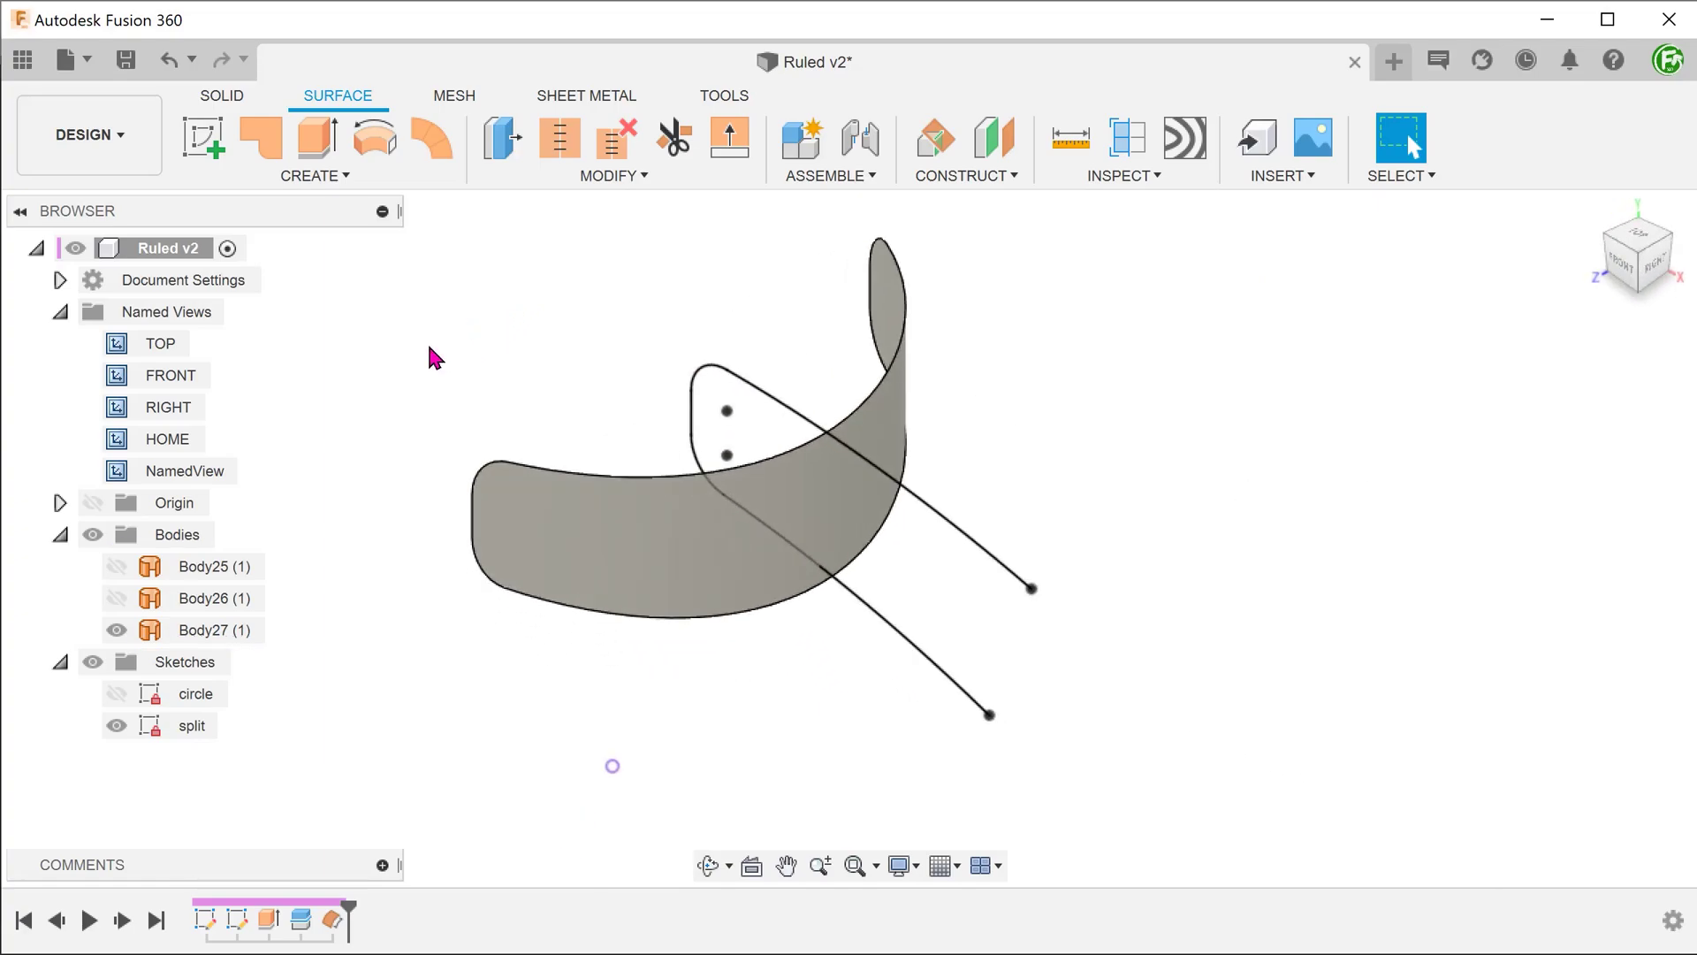
Step: Show the hidden cylinder and outer band bodies again
left_click(115, 566)
left_click(116, 597)
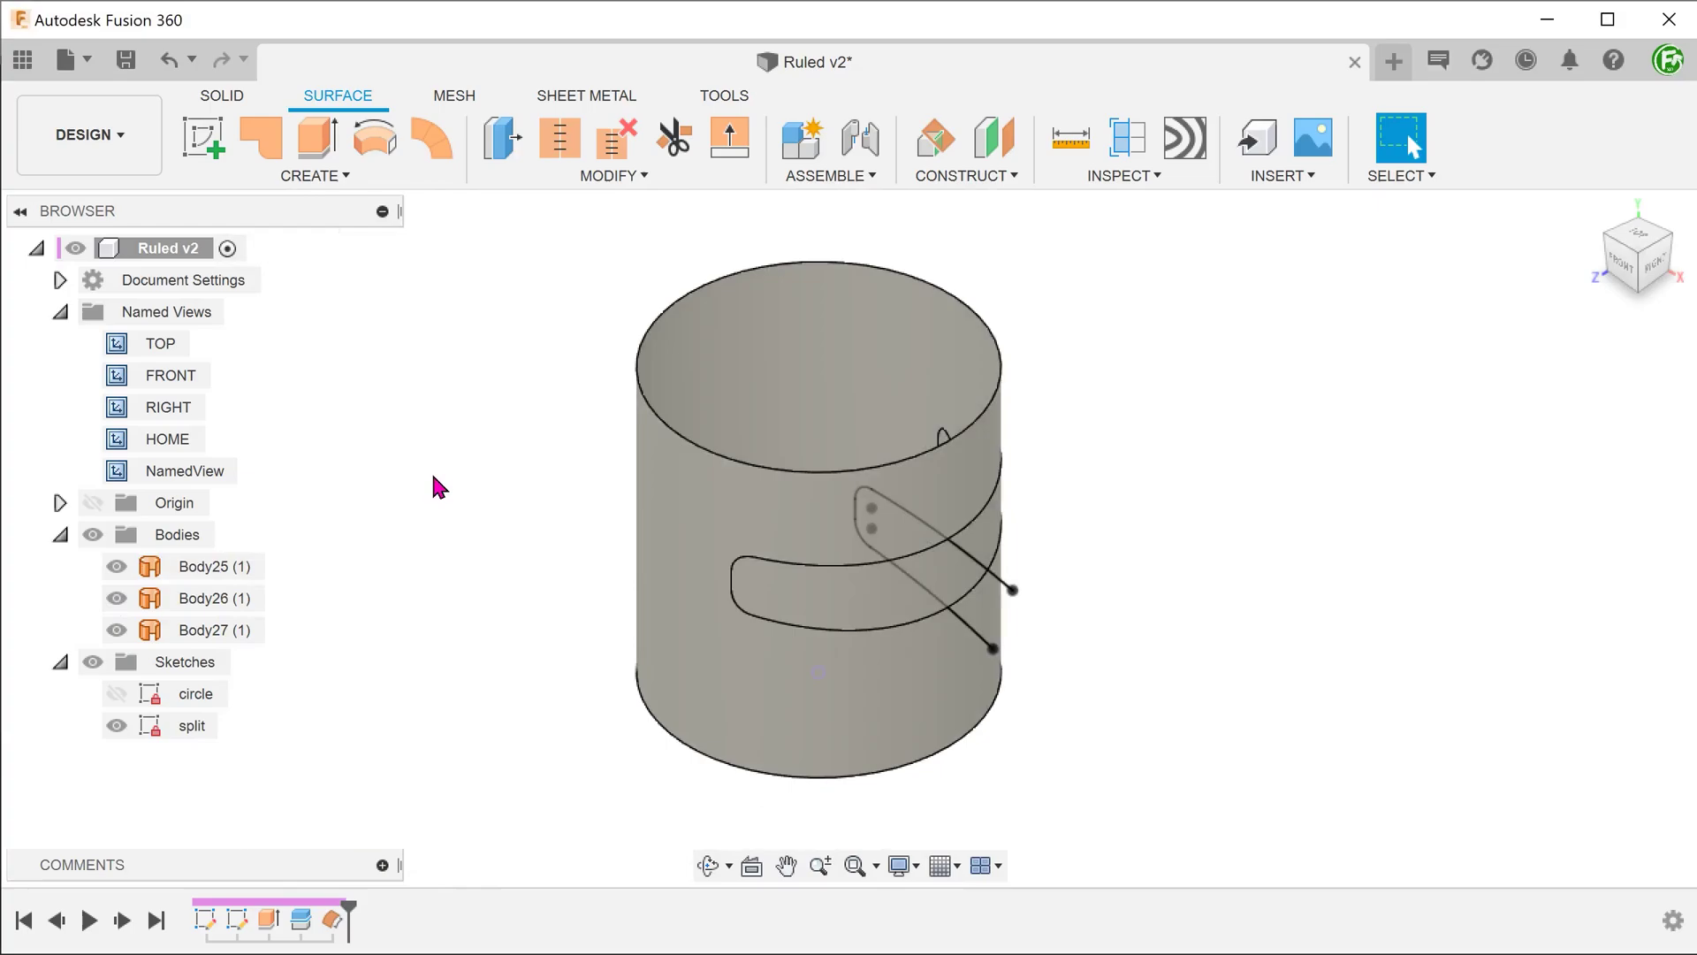
Step: Delete the split and offset features from the design history, leaving only the original cylinder surface
left_click(333, 921)
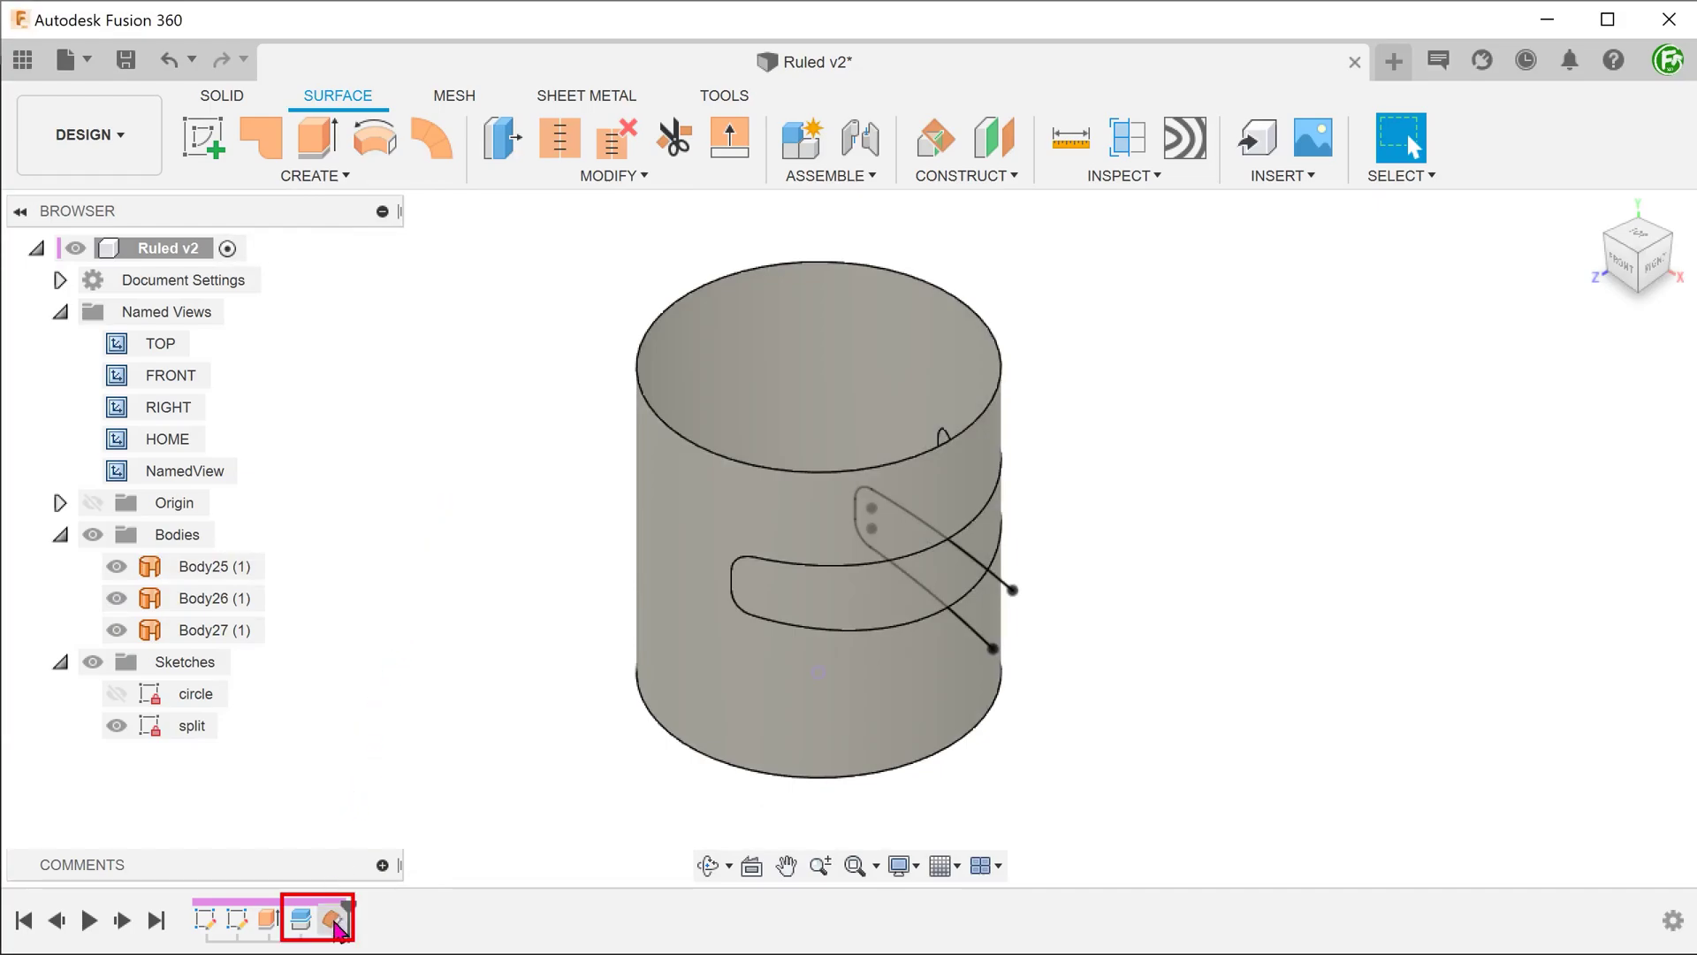
left_click(301, 921, "shift")
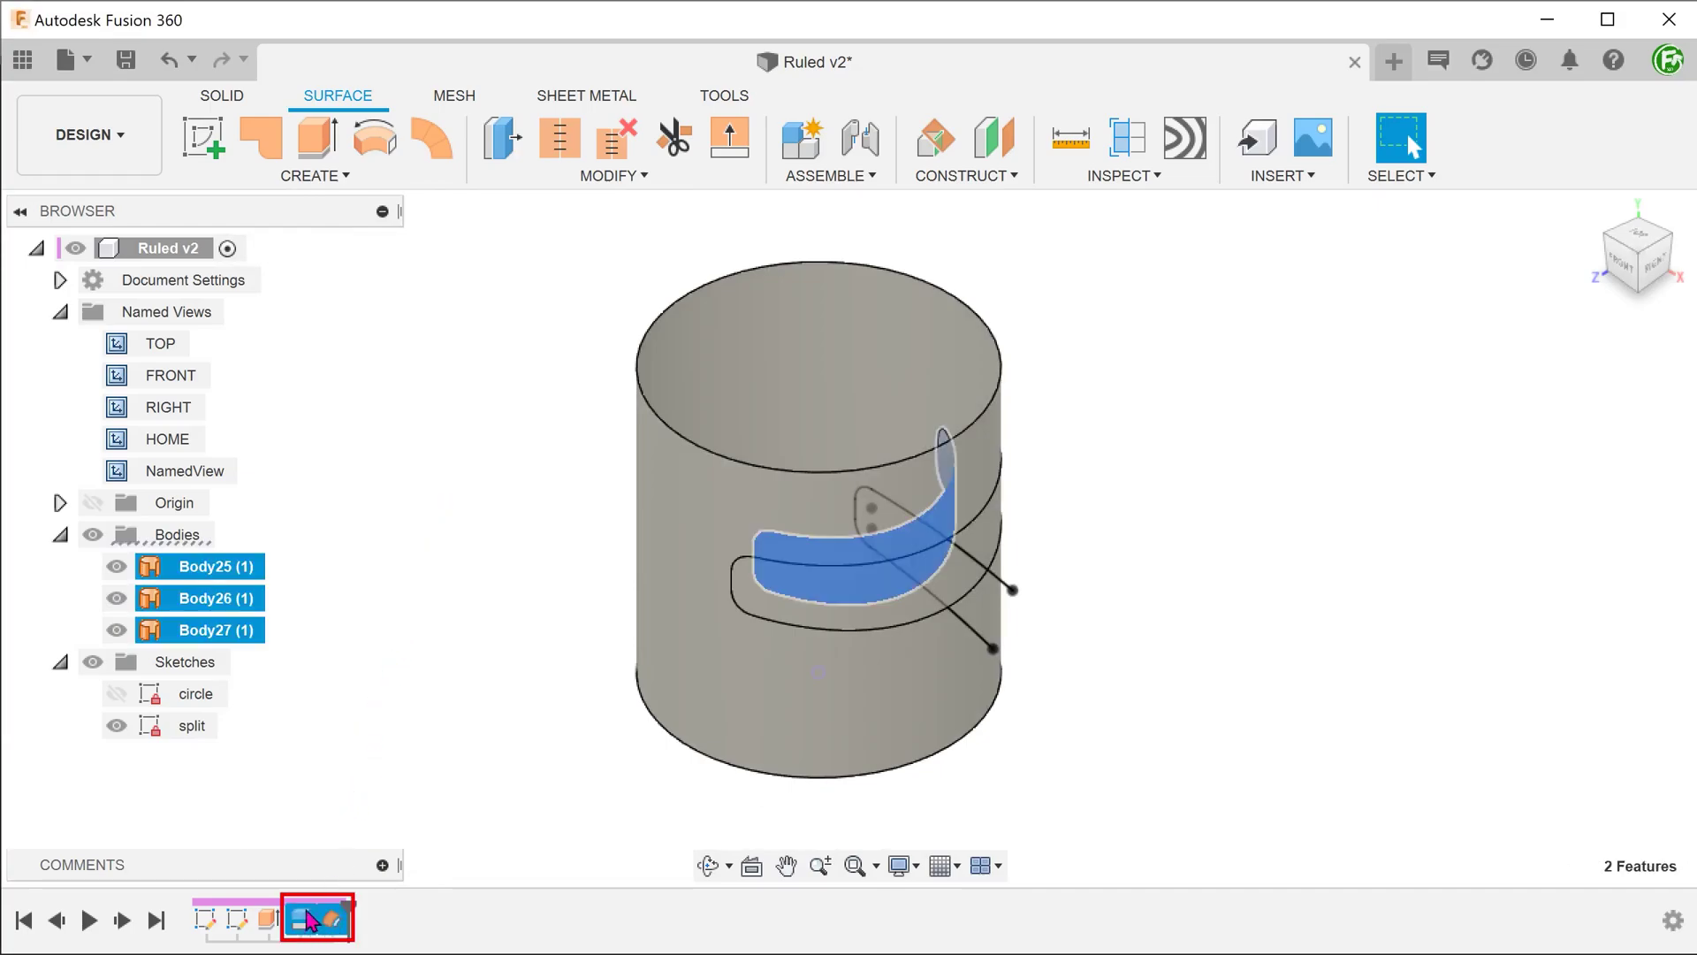
key("Delete")
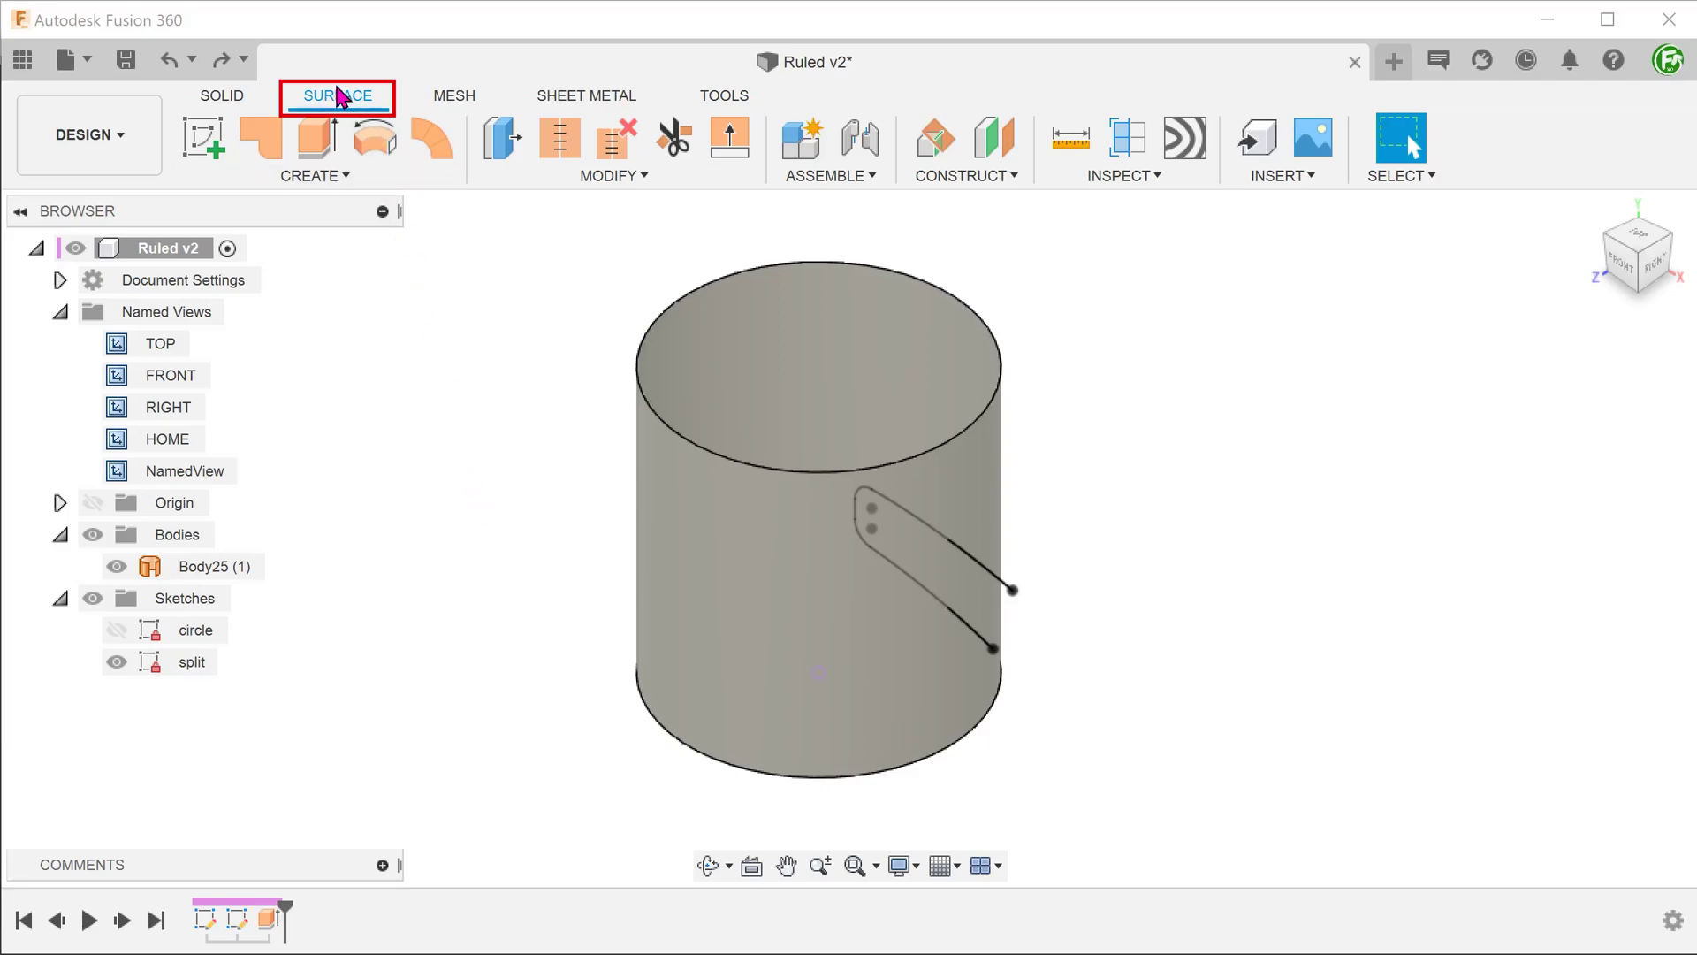
Step: Offset the whole cylinder face by -10 mm as a new body
left_click(341, 175)
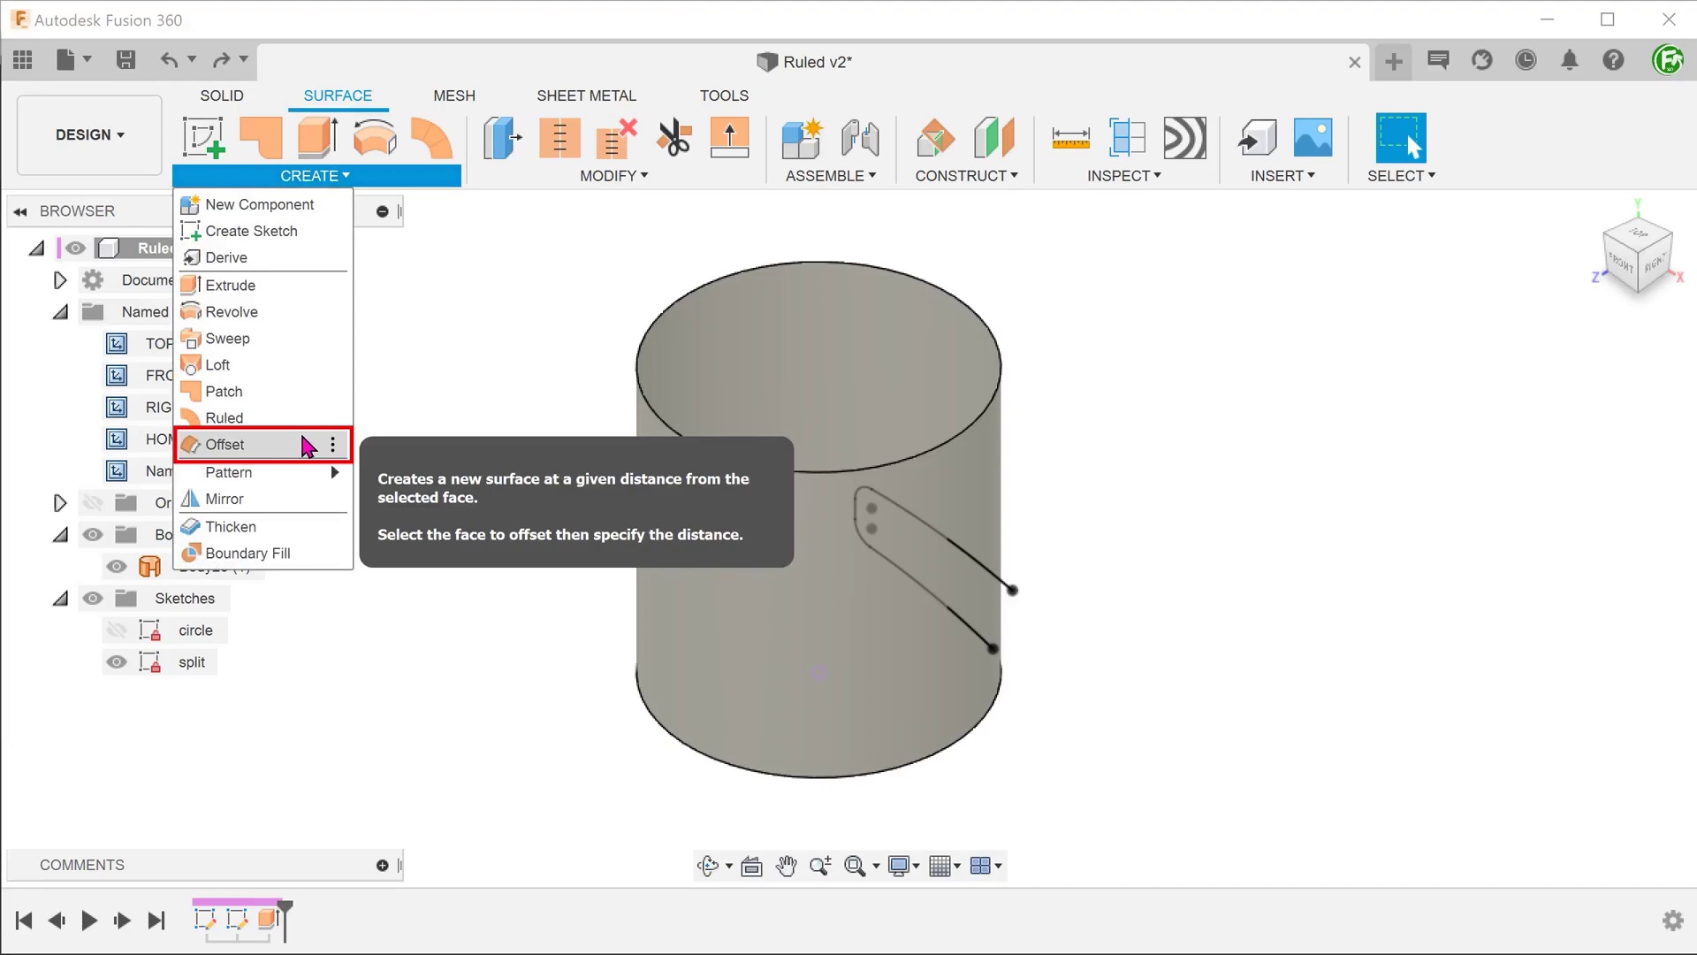
left_click(307, 445)
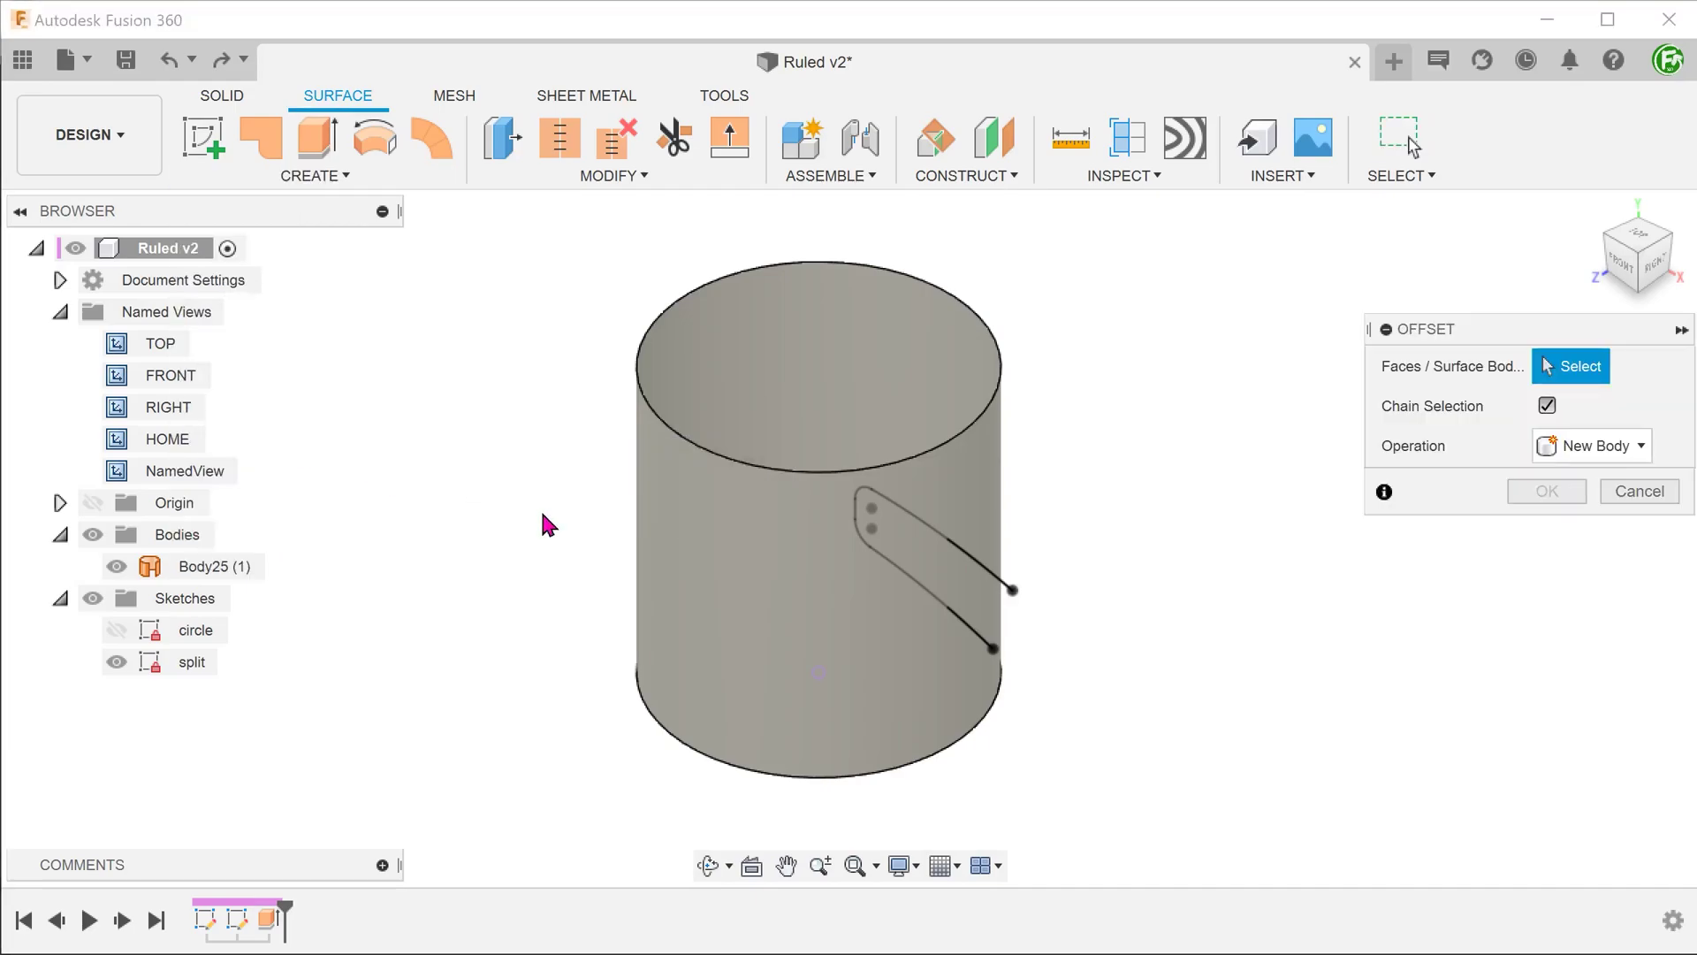
left_click(739, 576)
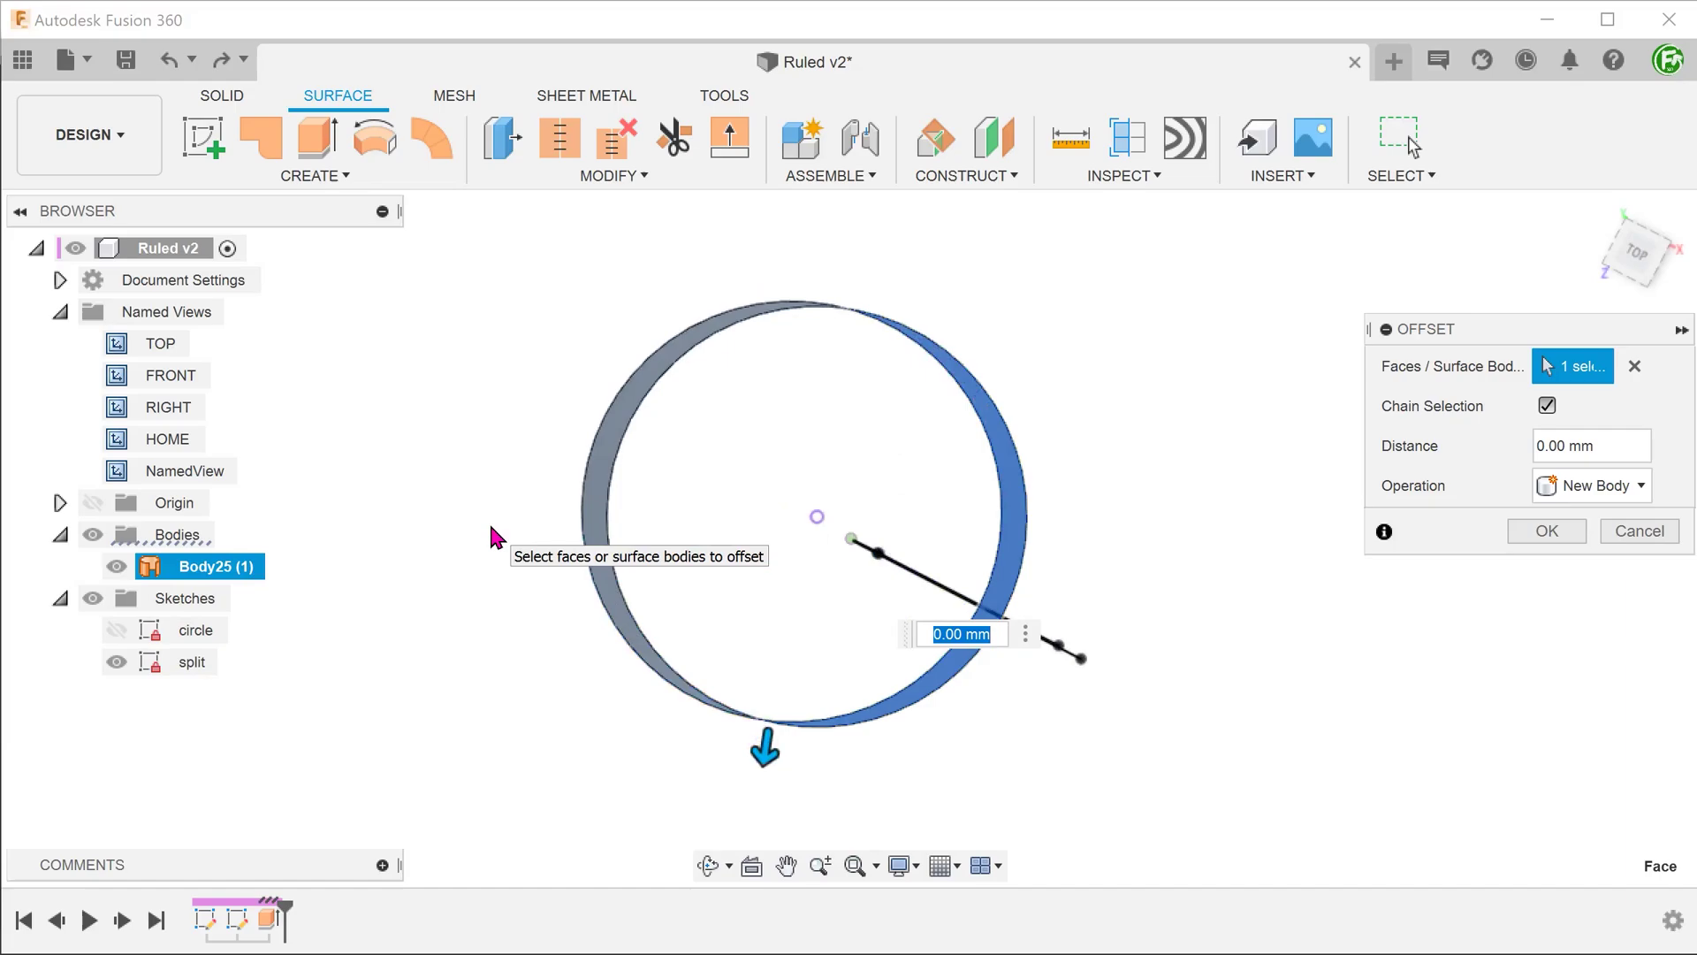
type("-10")
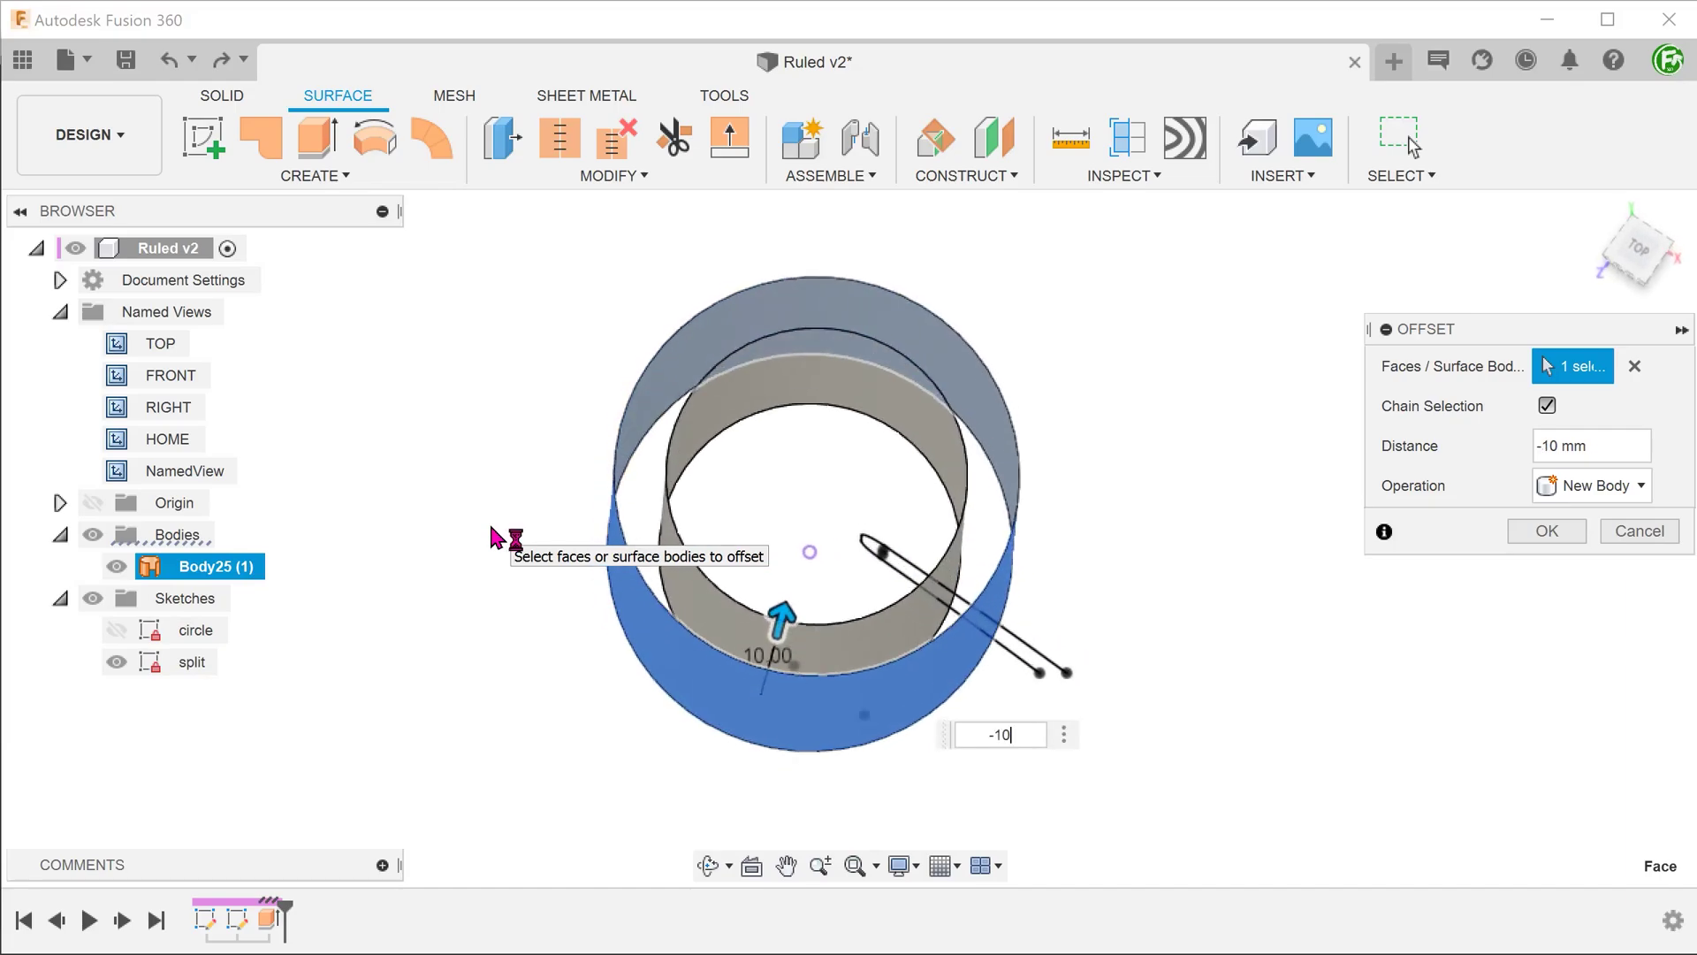
left_click(1547, 531)
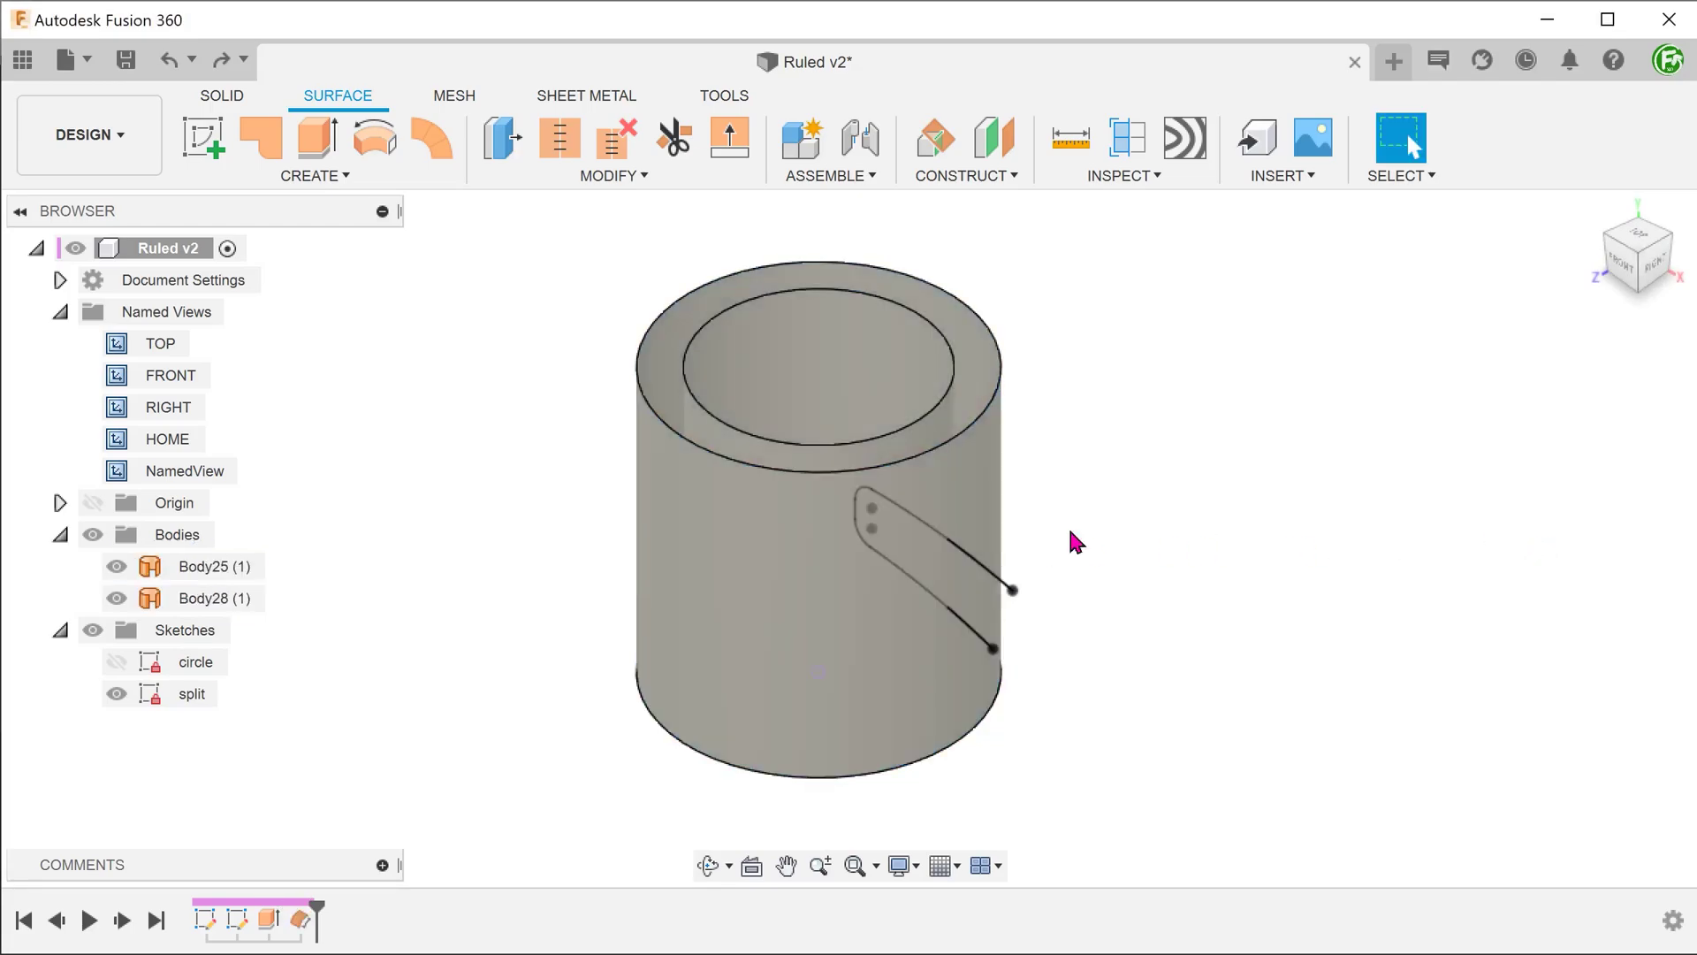
Step: Hide the outer cylinder and trim the inner cylinder with the split sketch profile, removing everything outside the band
left_click(118, 566)
left_click(115, 565)
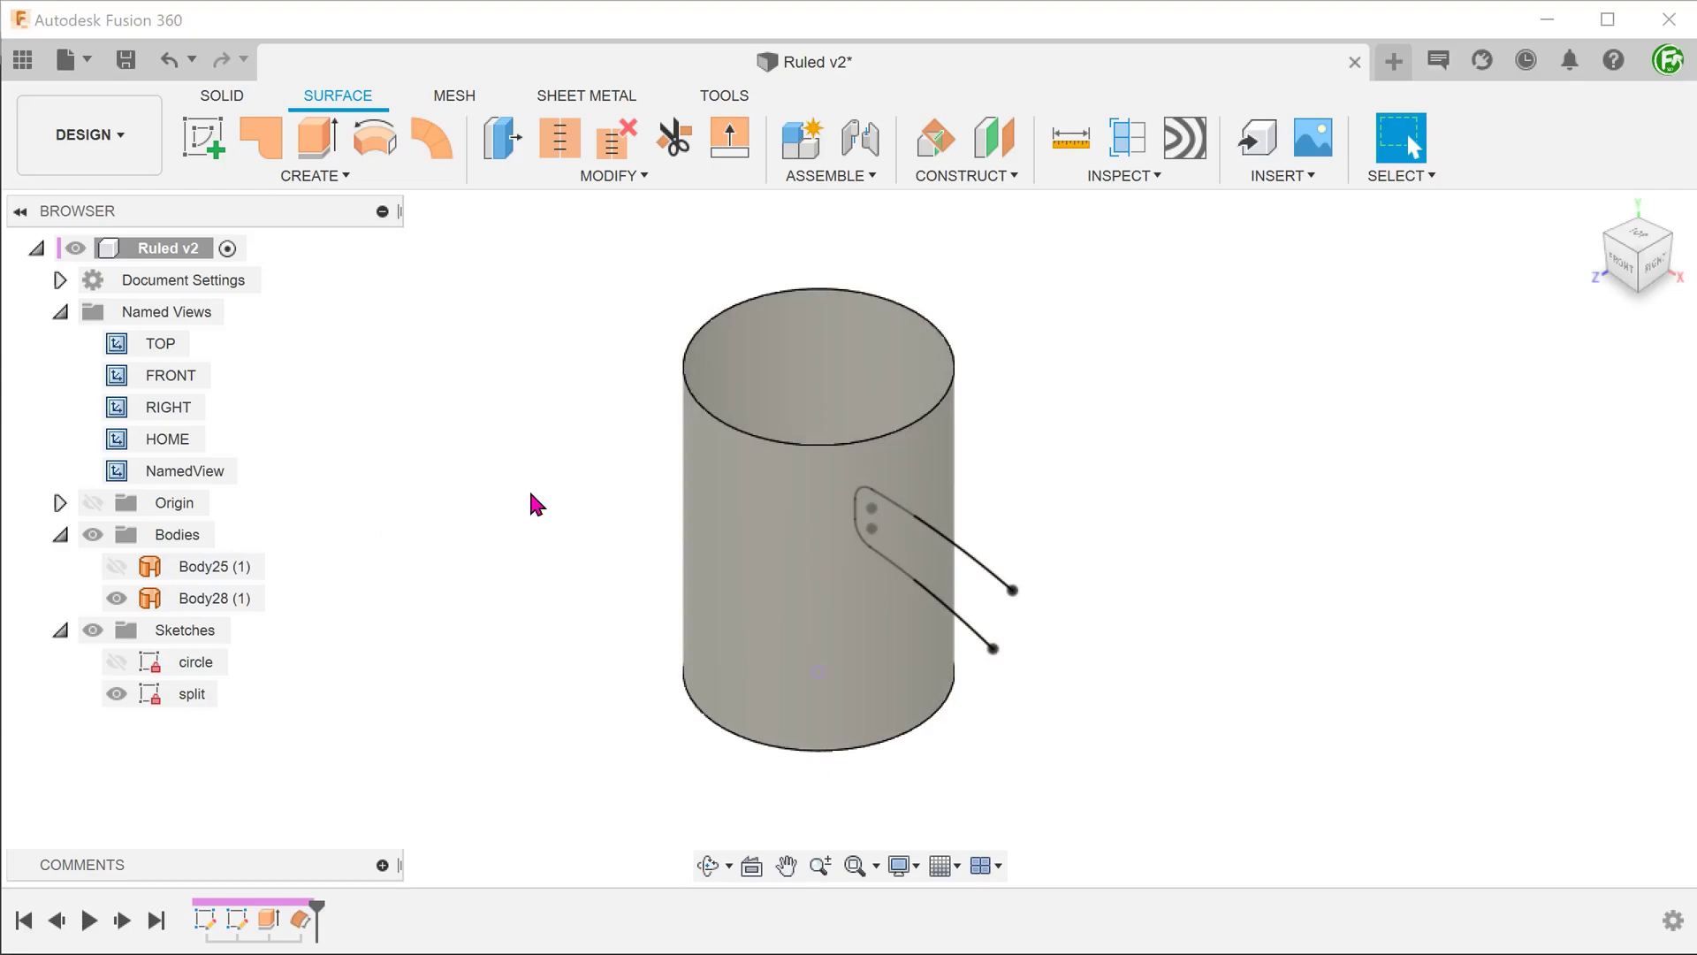
left_click(590, 176)
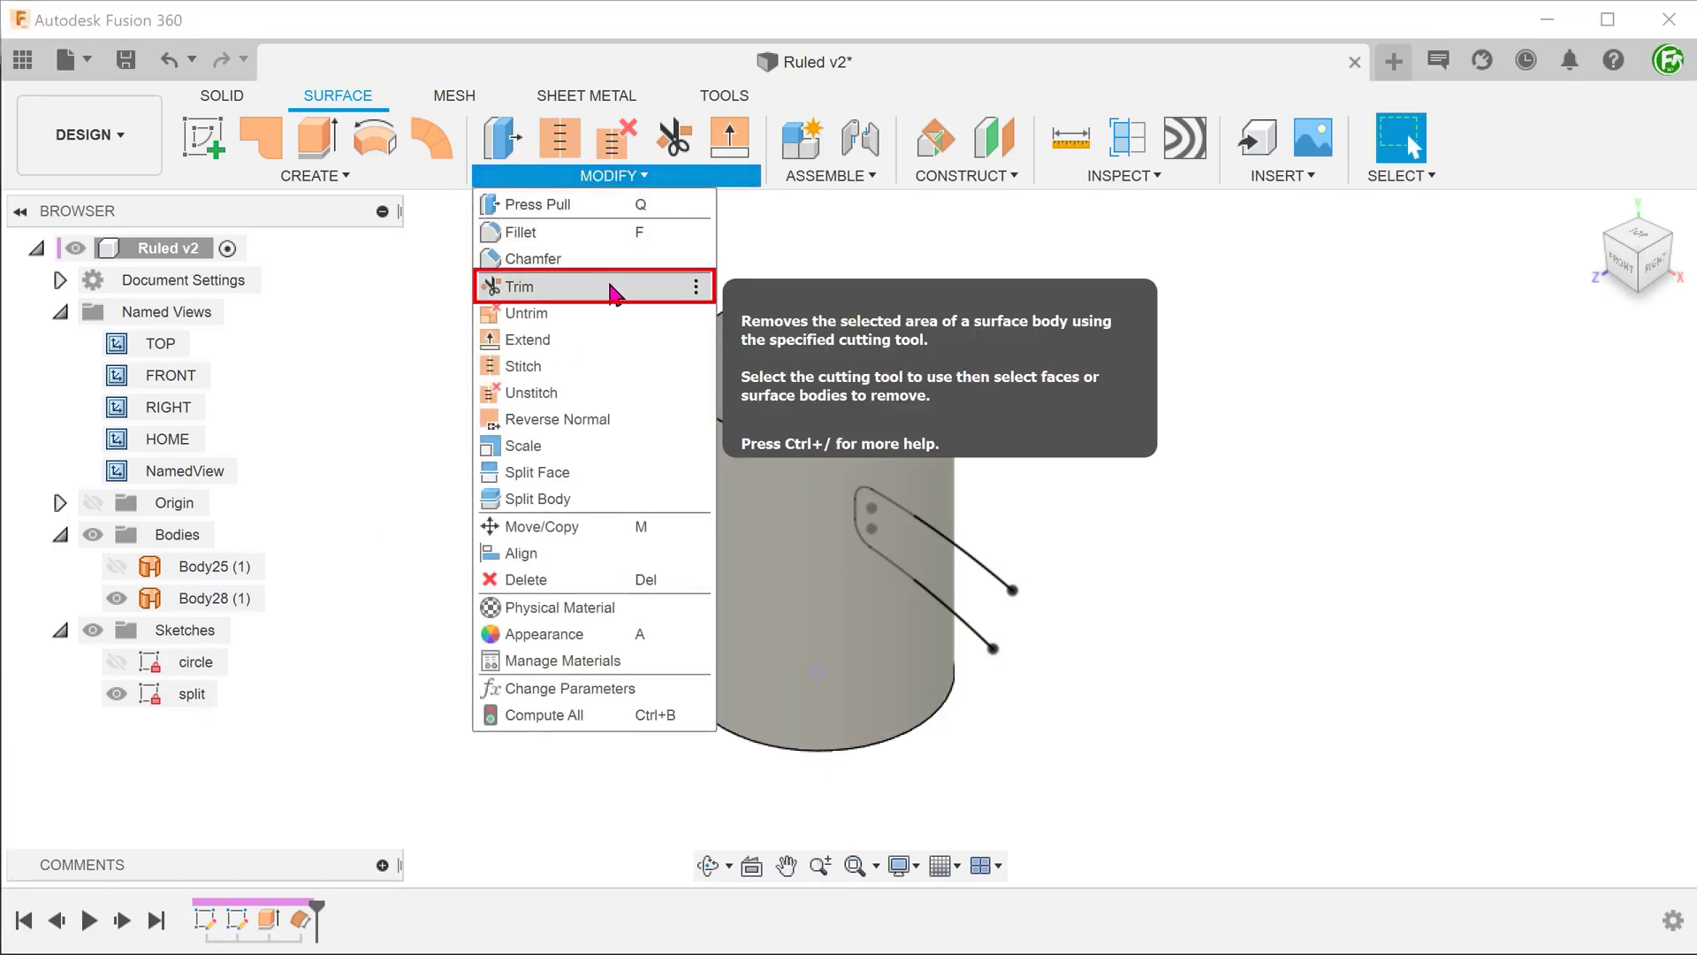
left_click(614, 292)
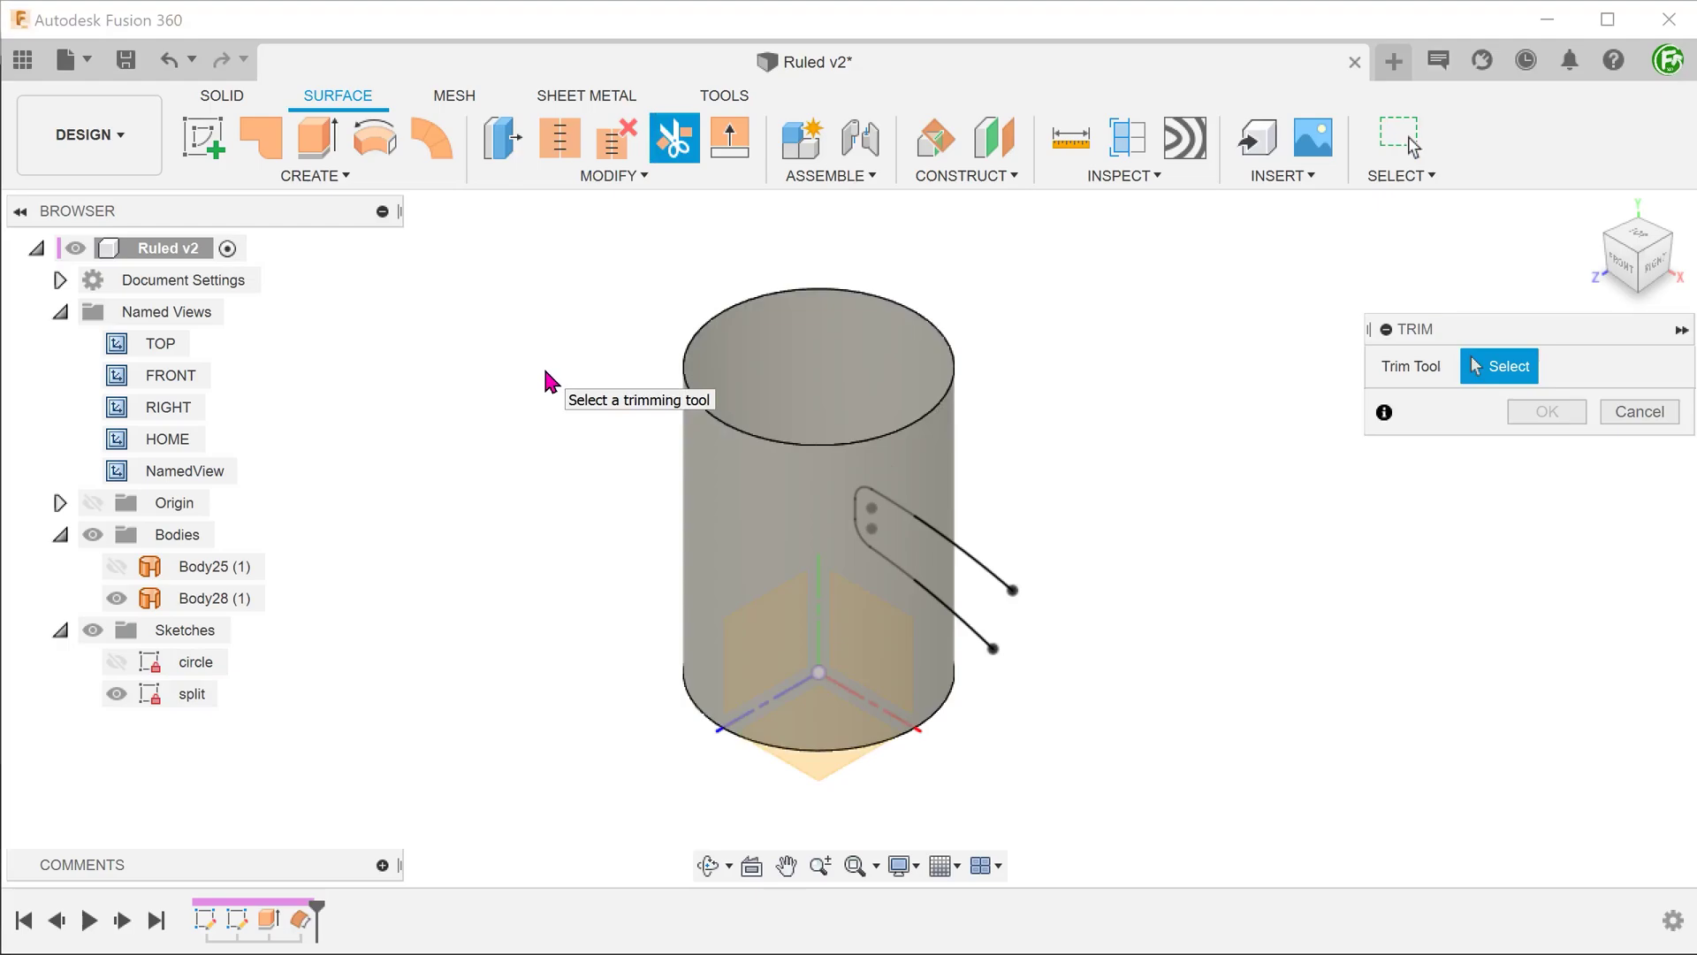
left_click(980, 566)
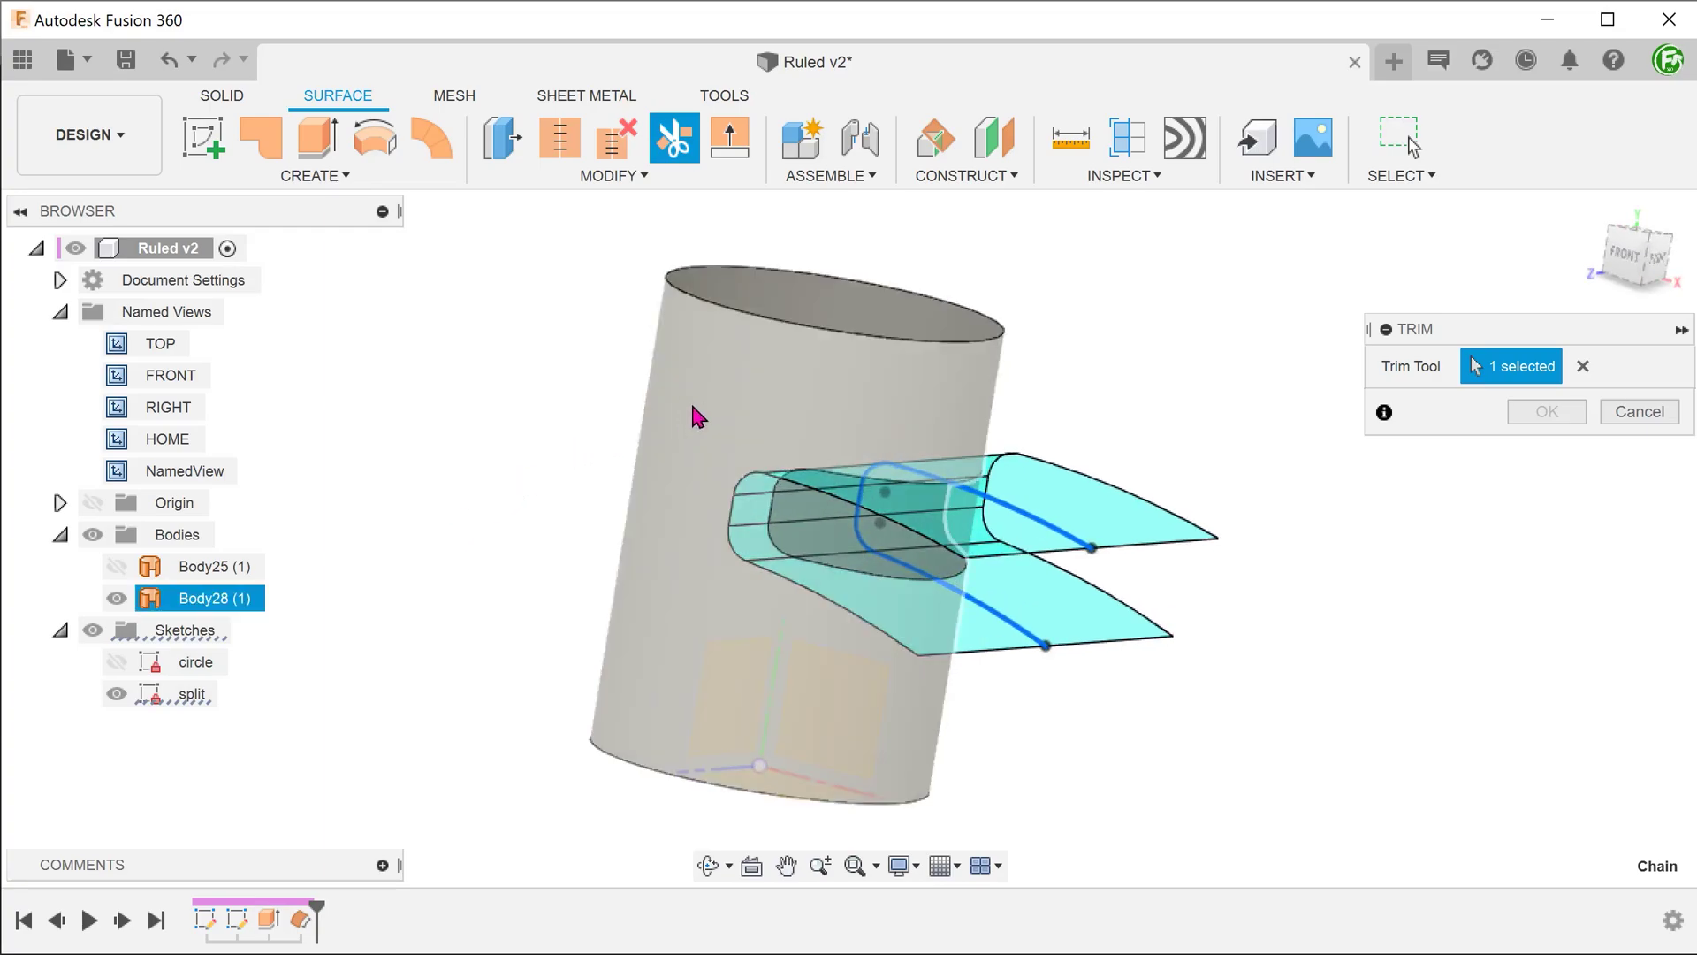
left_click(705, 411)
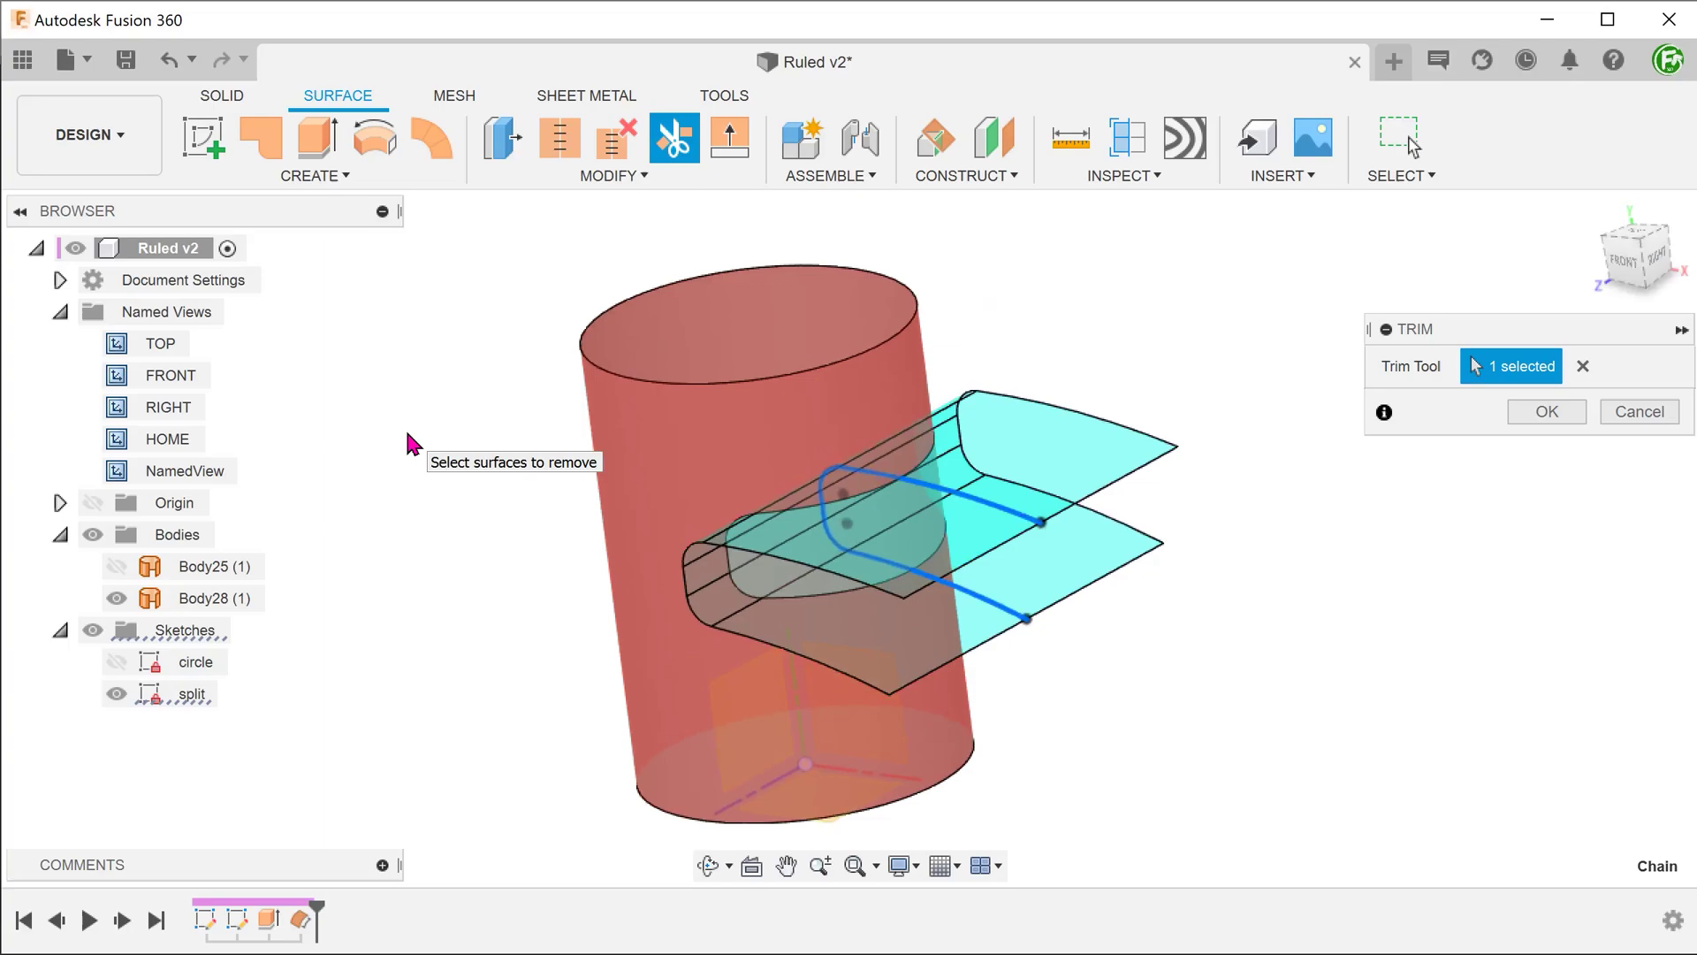
left_click(1529, 422)
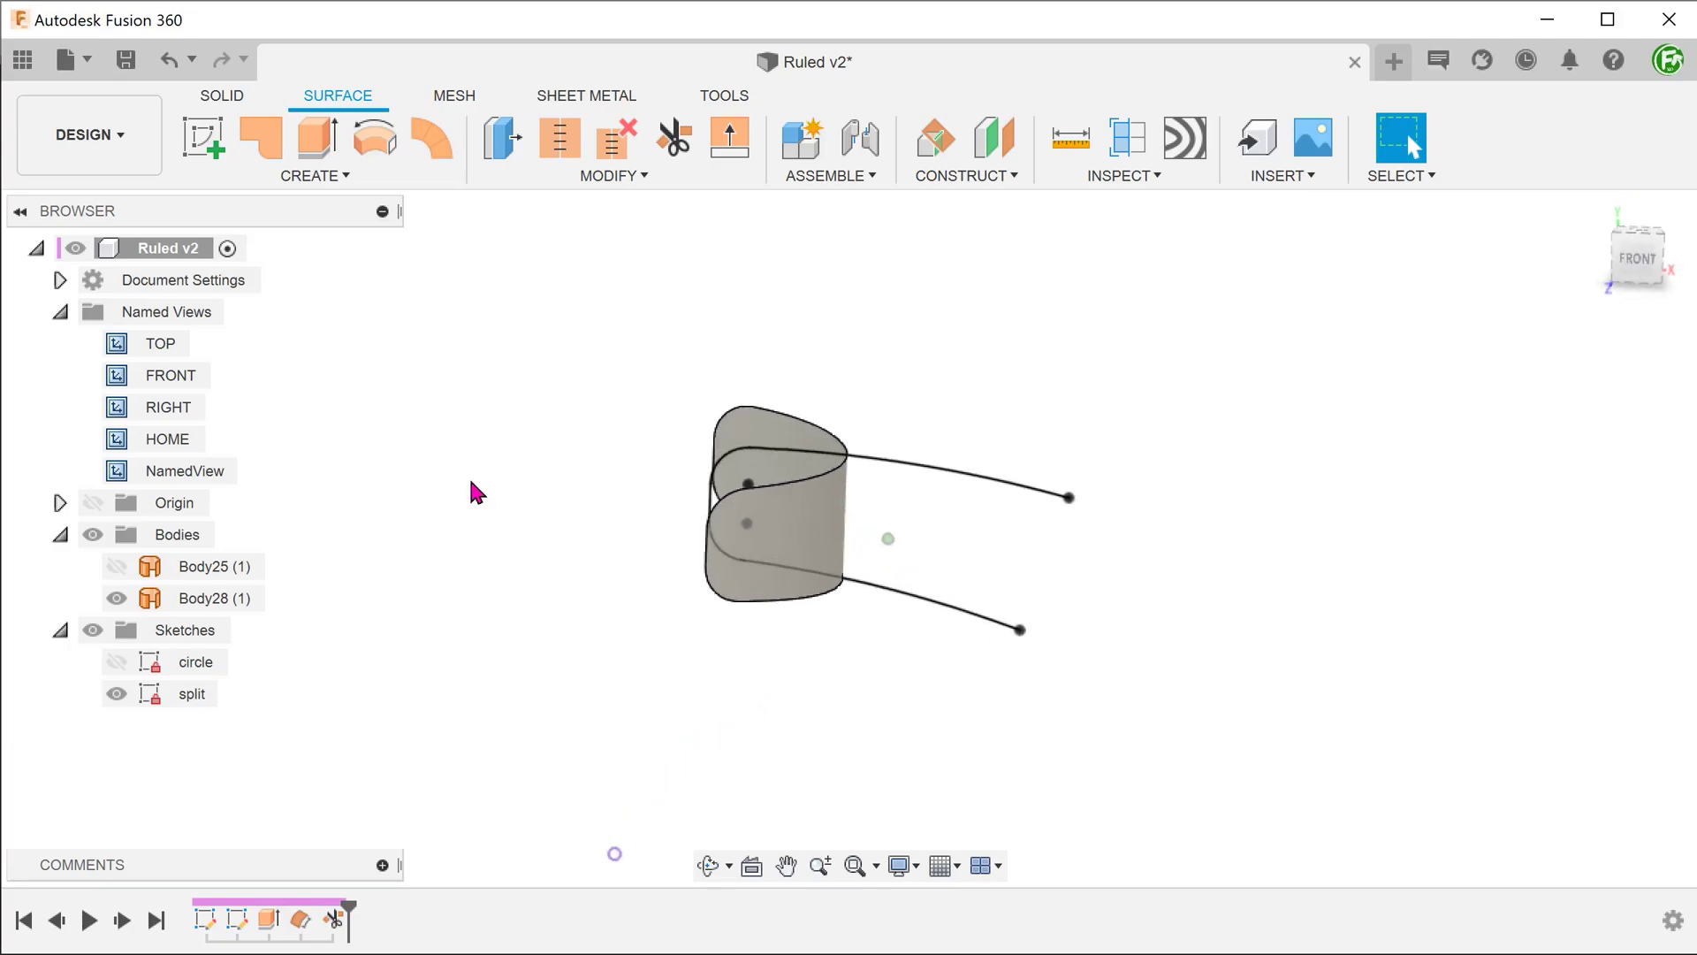
Step: Compare the trimmed band's edges with the split sketch curves from the front, return to an isometric view and hide the sketch
left_click(1641, 259)
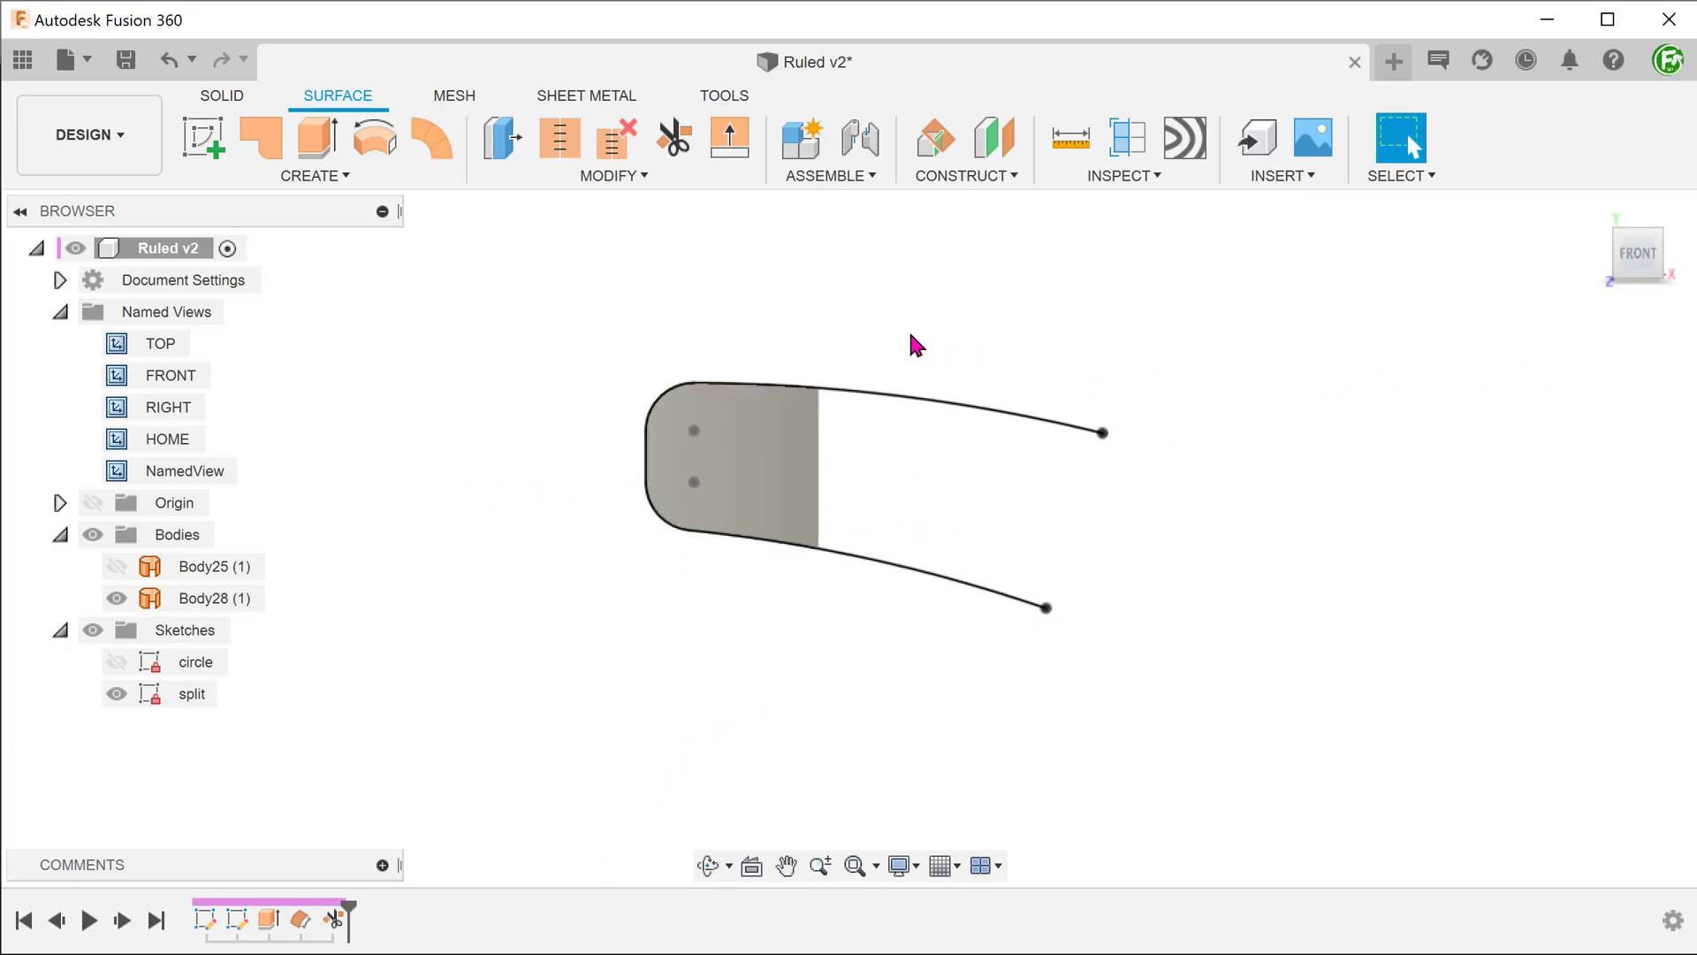
scroll(636, 681, "up", 3)
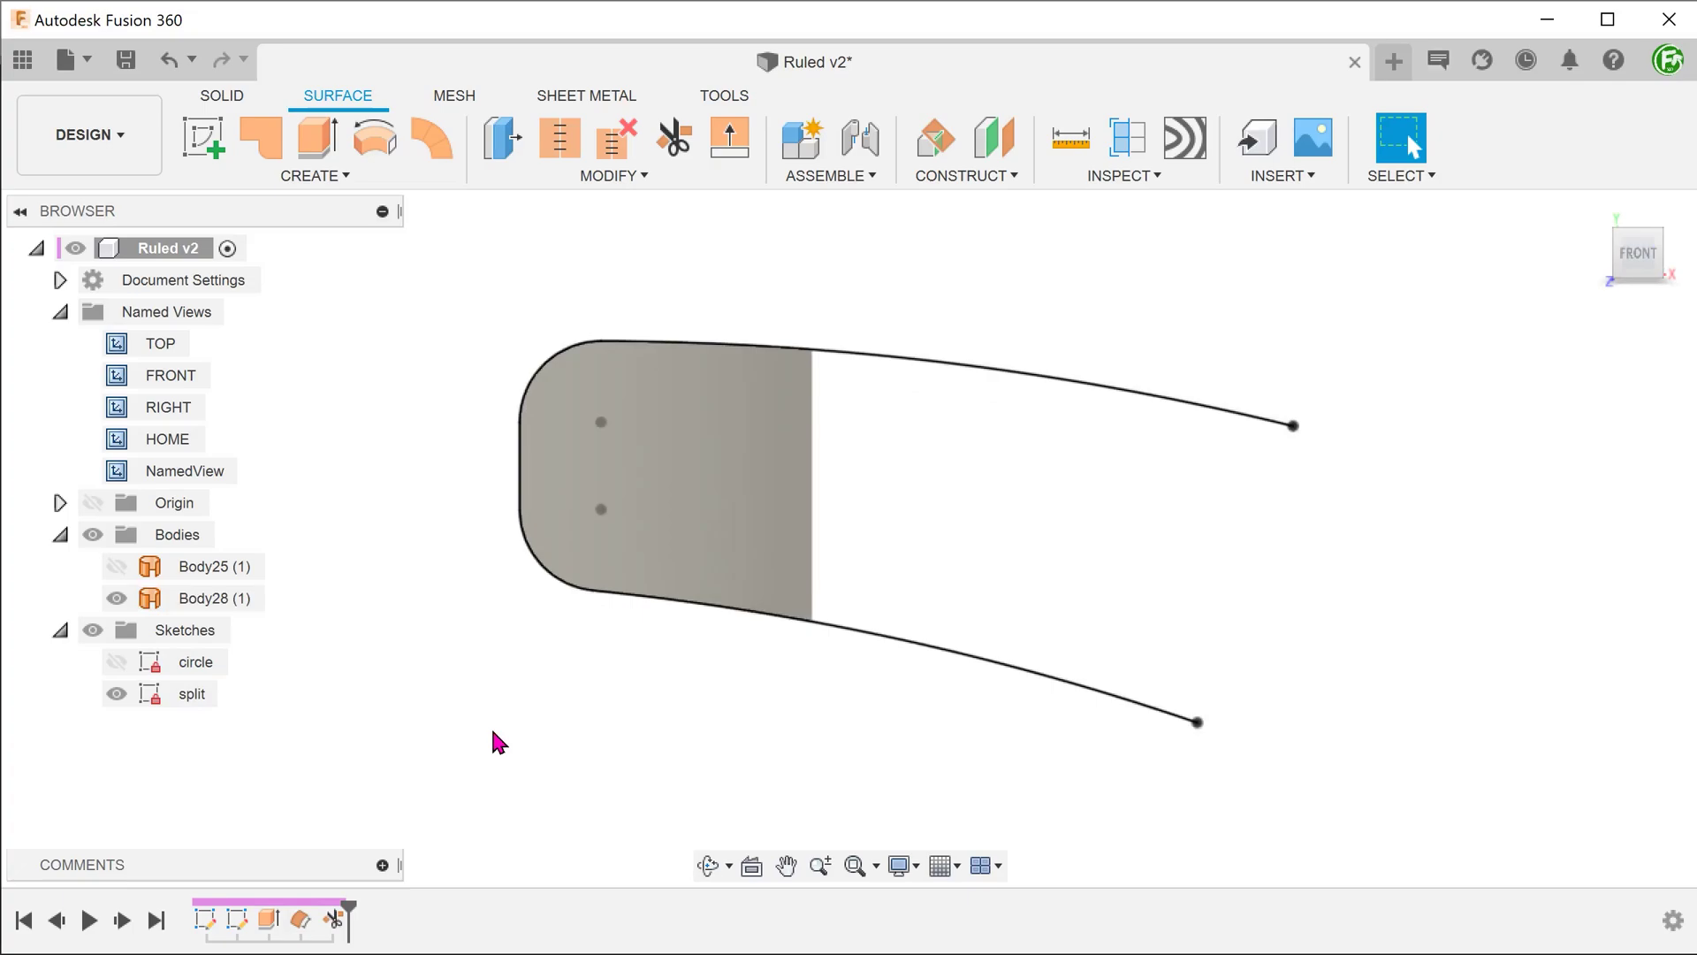
double_click(924, 656)
left_click(508, 794)
middle_click_drag(449, 651, 125, 716, "shift")
left_click(116, 694)
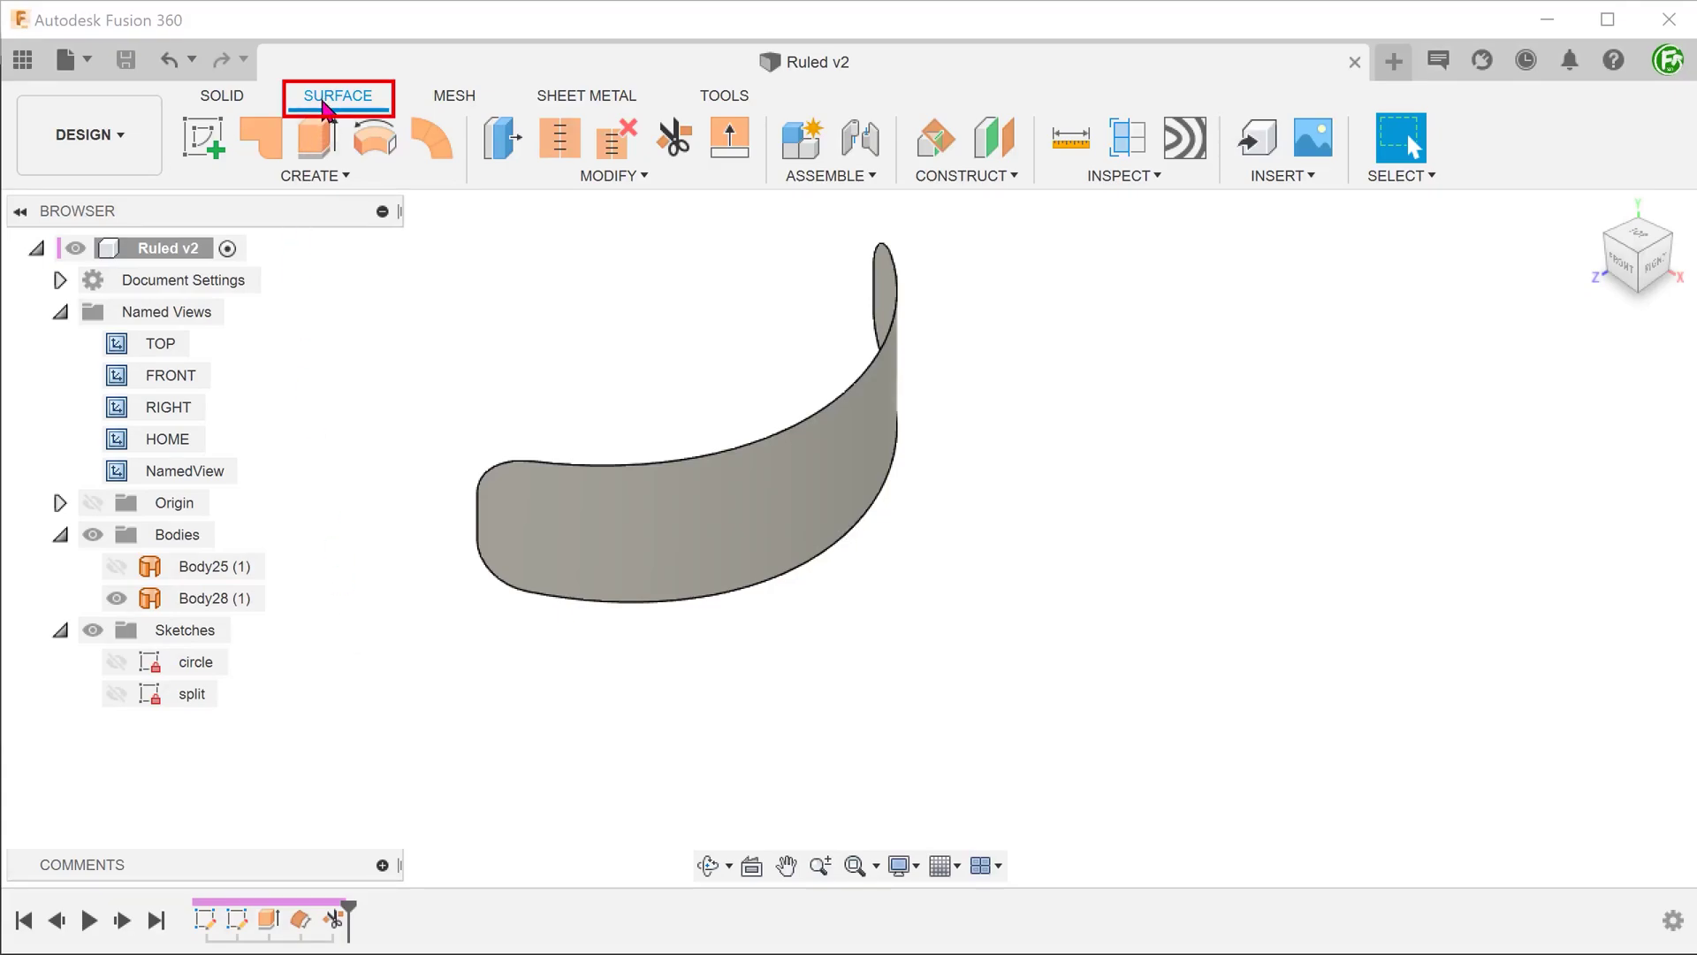
Step: Start a Normal-type ruled surface from the chained boundary edges of the trimmed band, extending it outward about 9.11 mm
left_click(329, 175)
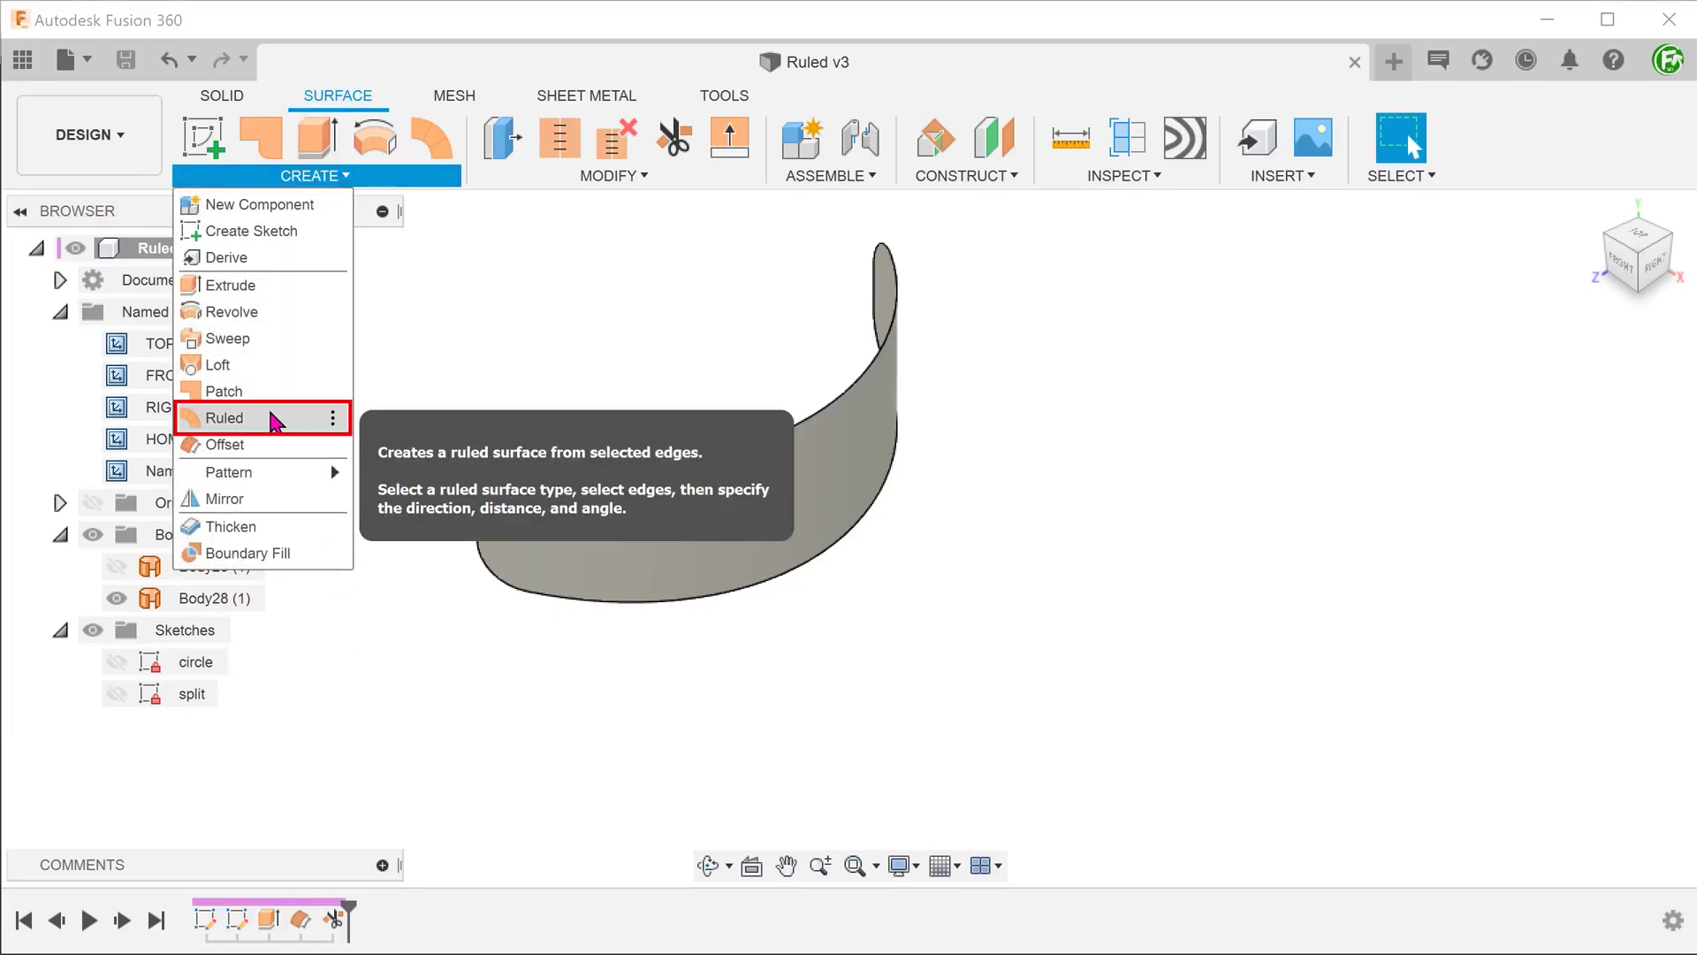
left_click(230, 417)
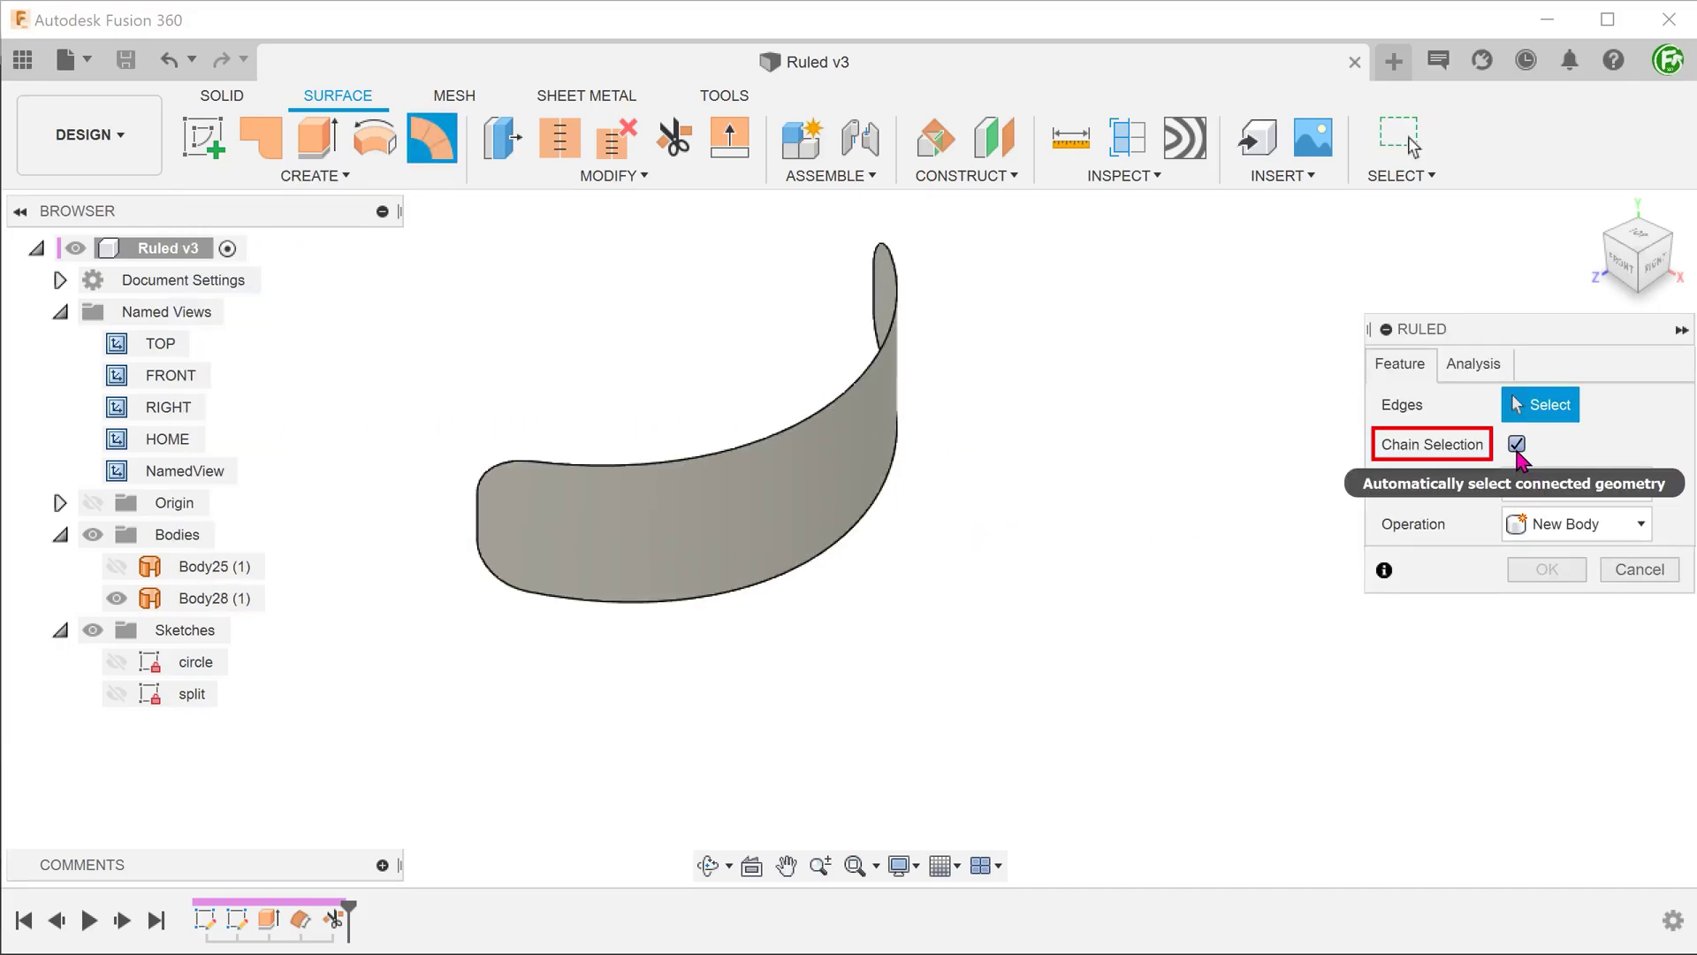
left_click(765, 439)
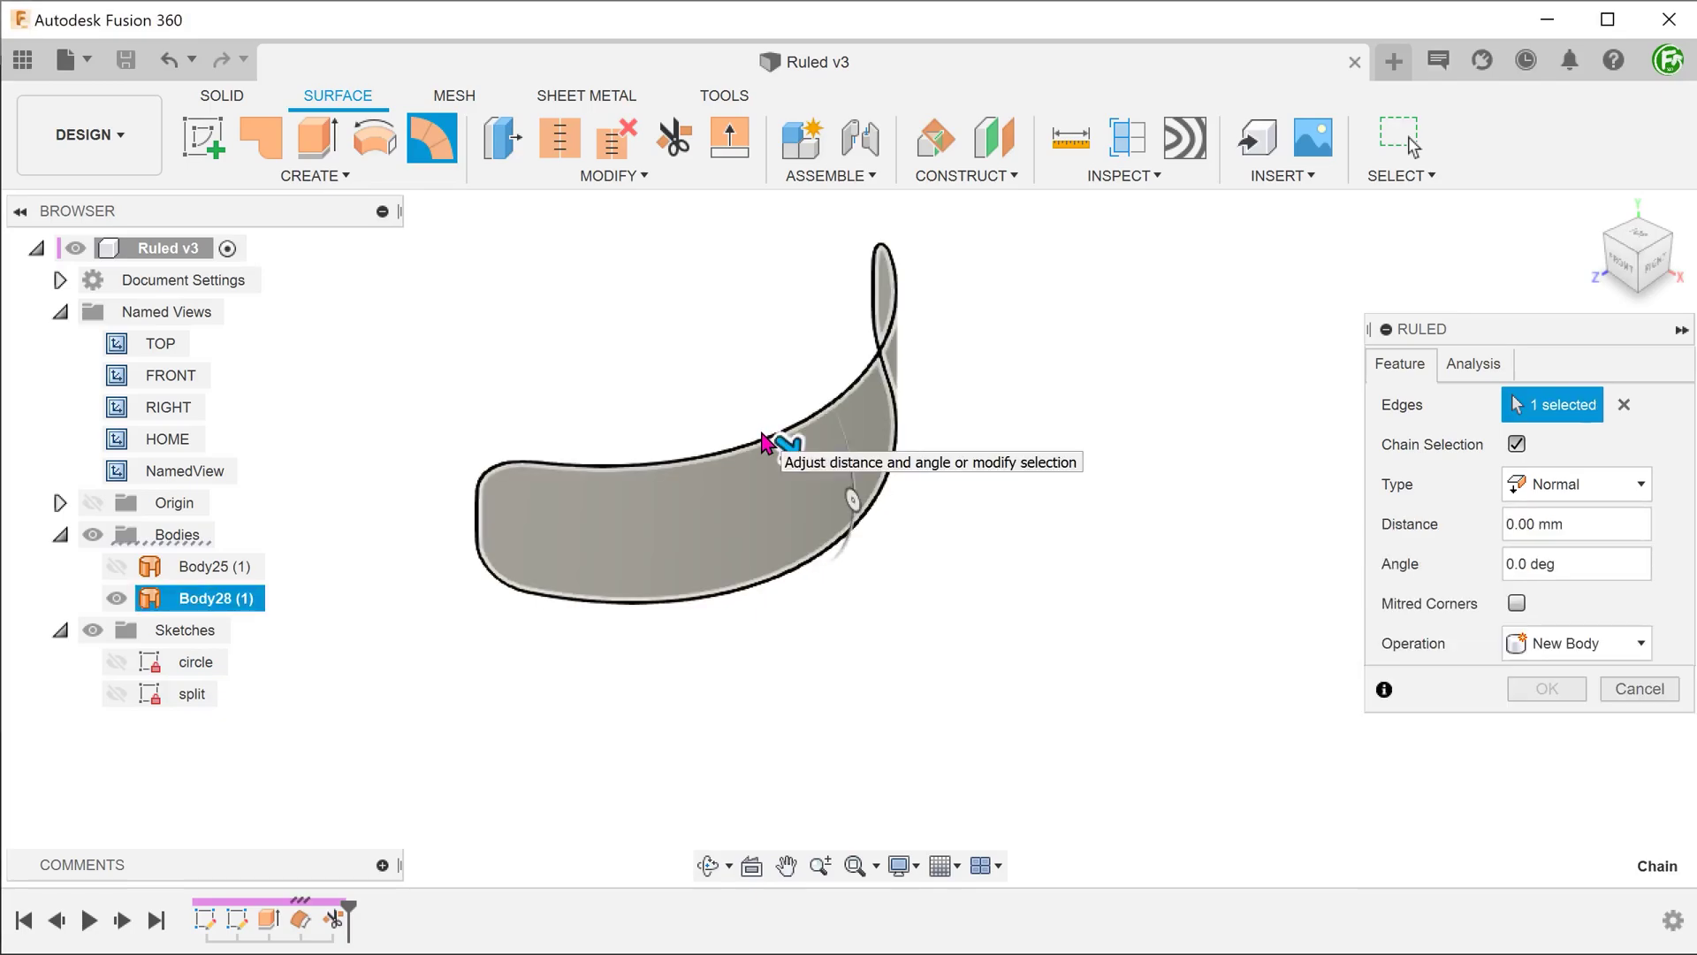
left_click_drag(787, 449, 846, 492)
Step: Flare the ruled surface outward at a 30 degree angle and check its shape around the band
mouse_move(891, 544)
middle_mouse_down("shift")
mouse_move(936, 567)
mouse_move(643, 695)
mouse_move(796, 701)
mouse_move(909, 447)
middle_mouse_up("shift")
left_click_drag(897, 371, 886, 305)
middle_click_drag(990, 380, 1100, 442, "shift")
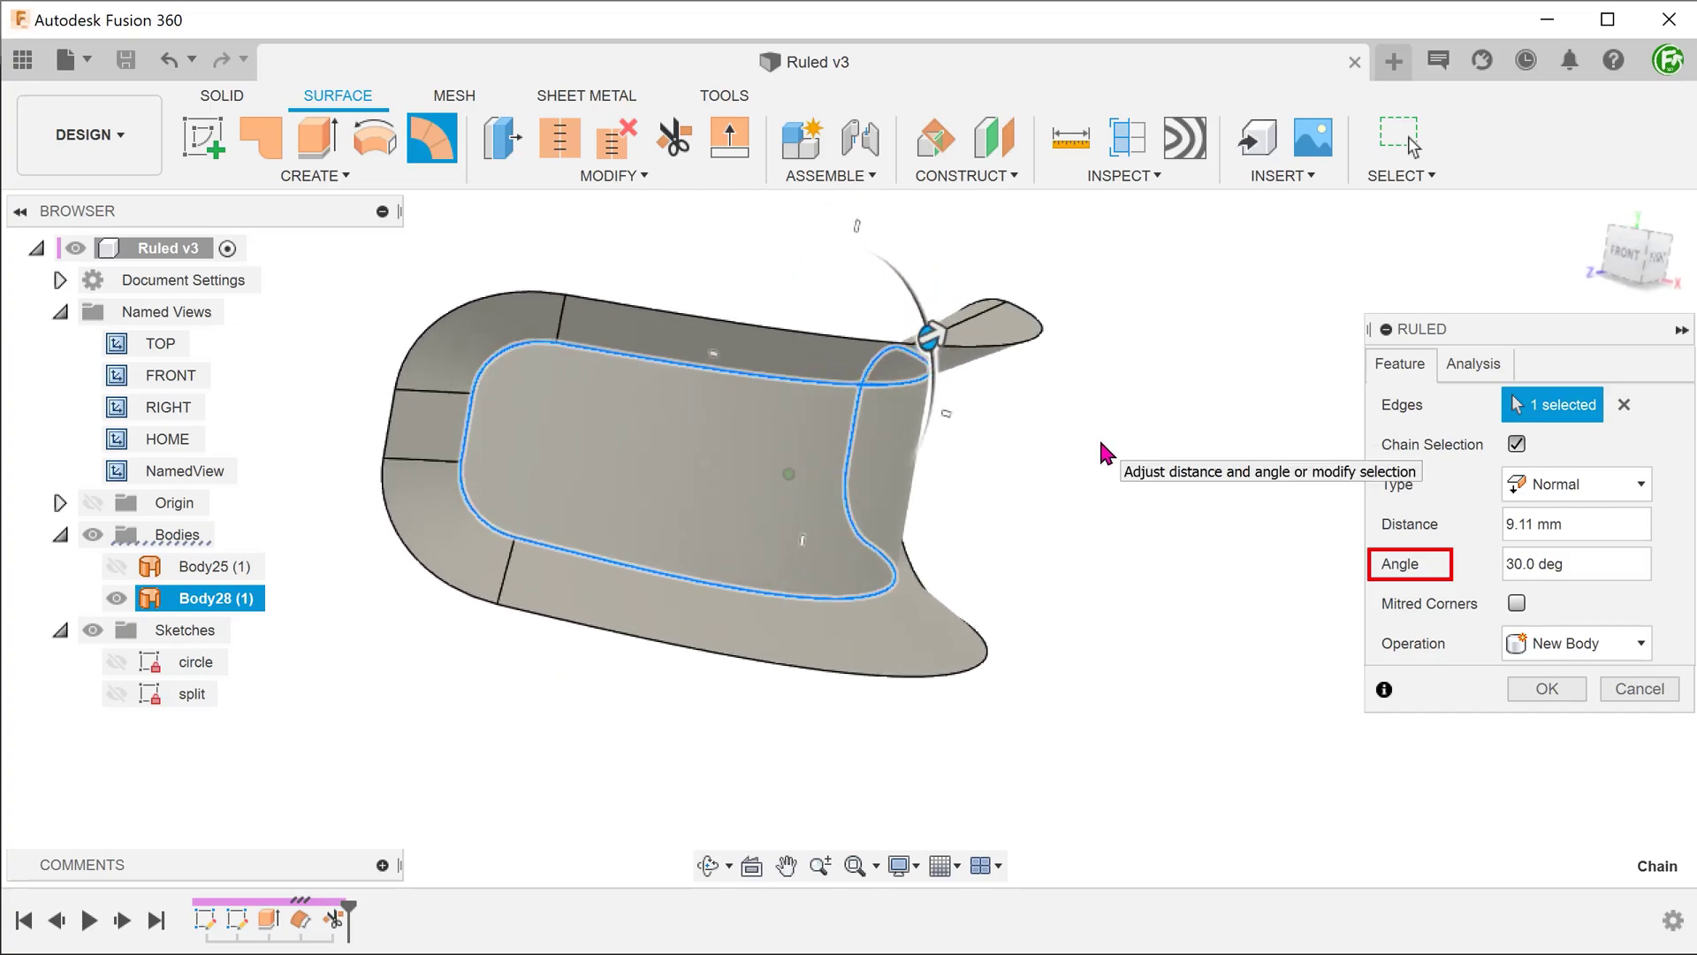
mouse_move(968, 310)
left_mouse_down()
mouse_move(973, 329)
mouse_move(966, 304)
left_mouse_up()
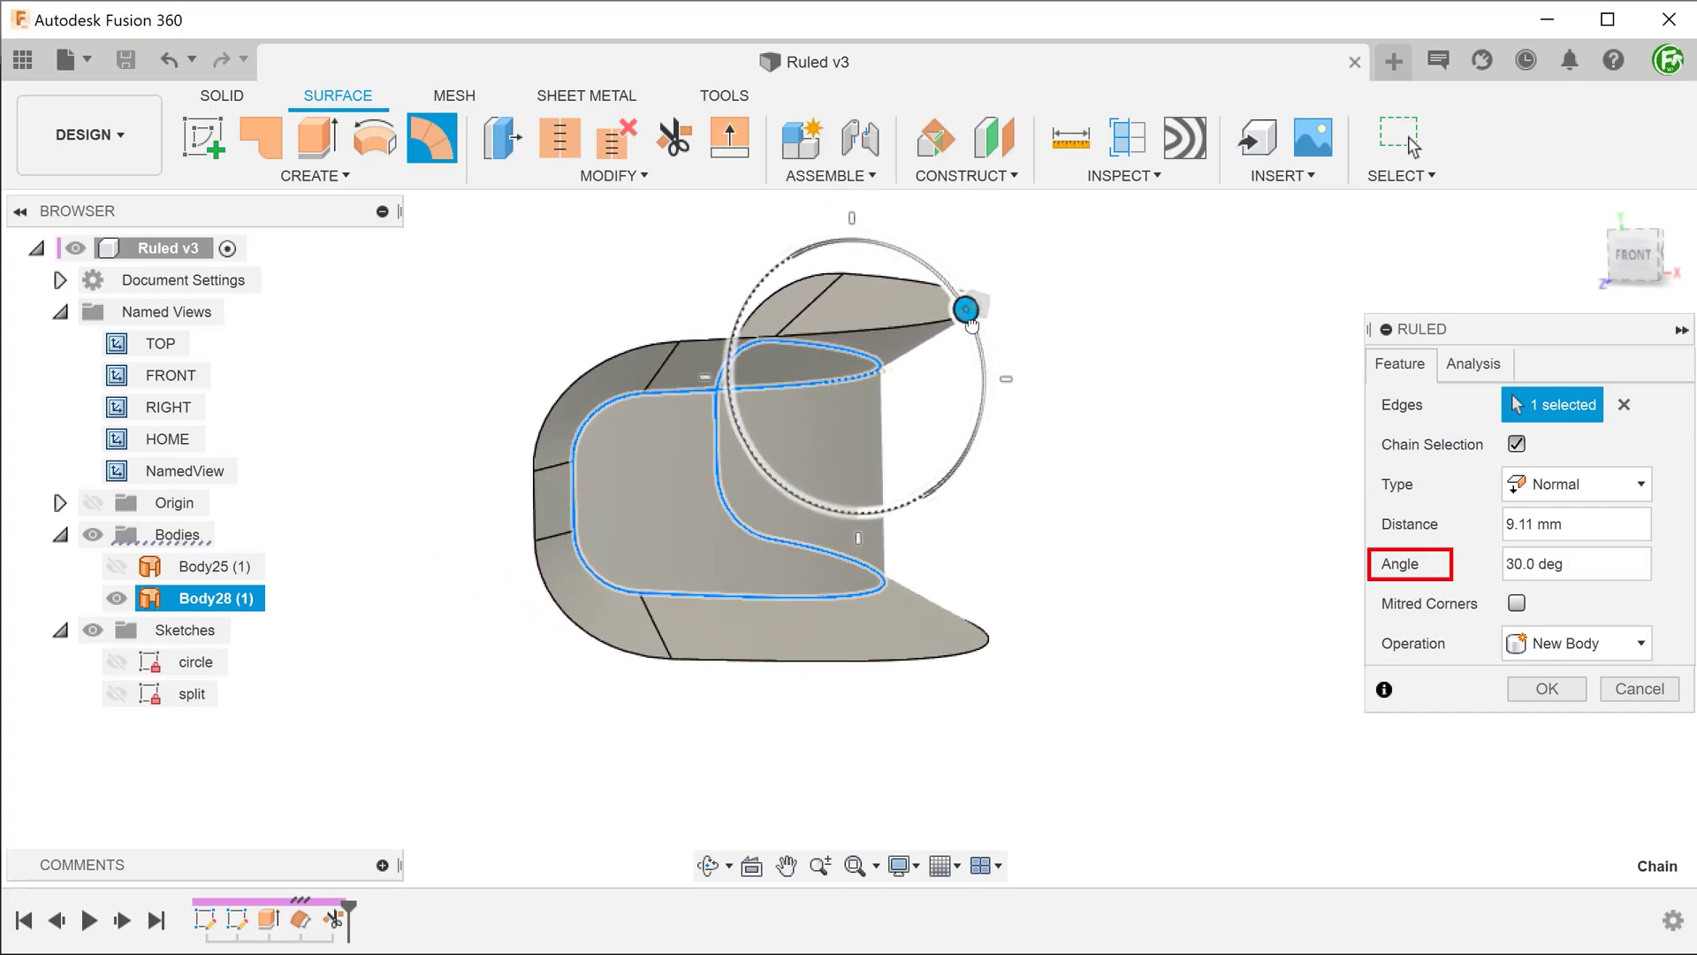
middle_click_drag(1116, 474, 415, 492, "shift")
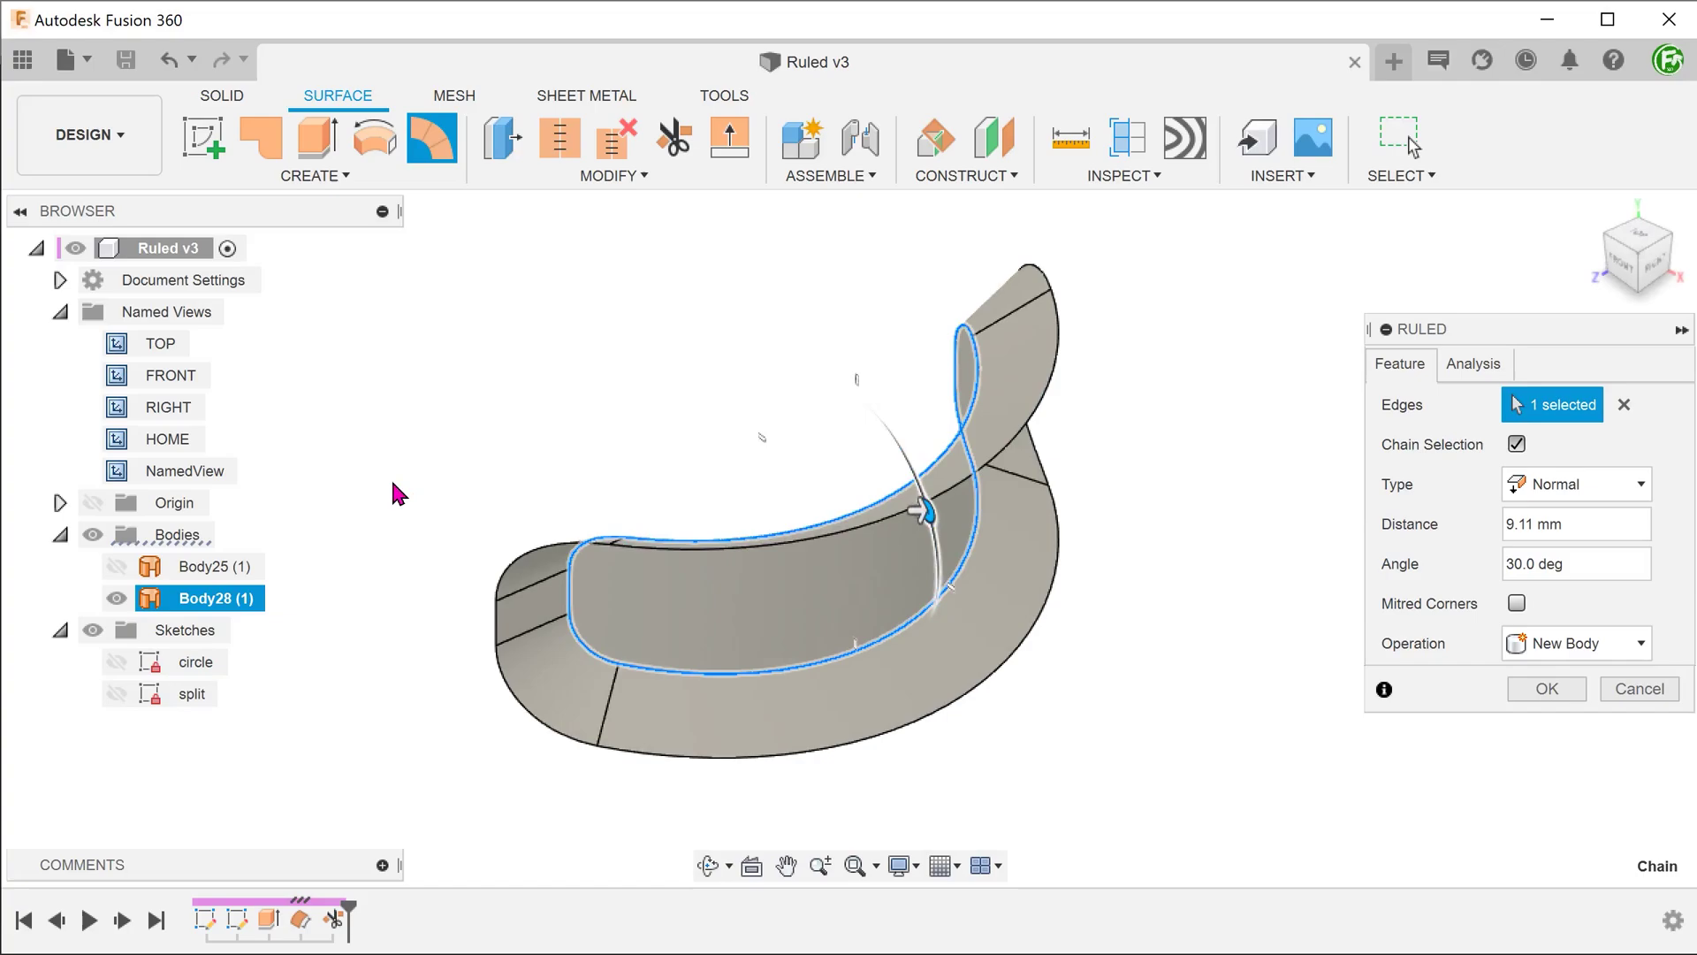
Step: Show the outer cylinder, extend the ruled surface to about 27.26 mm so it passes through it, and create it as a new body
left_click(116, 570)
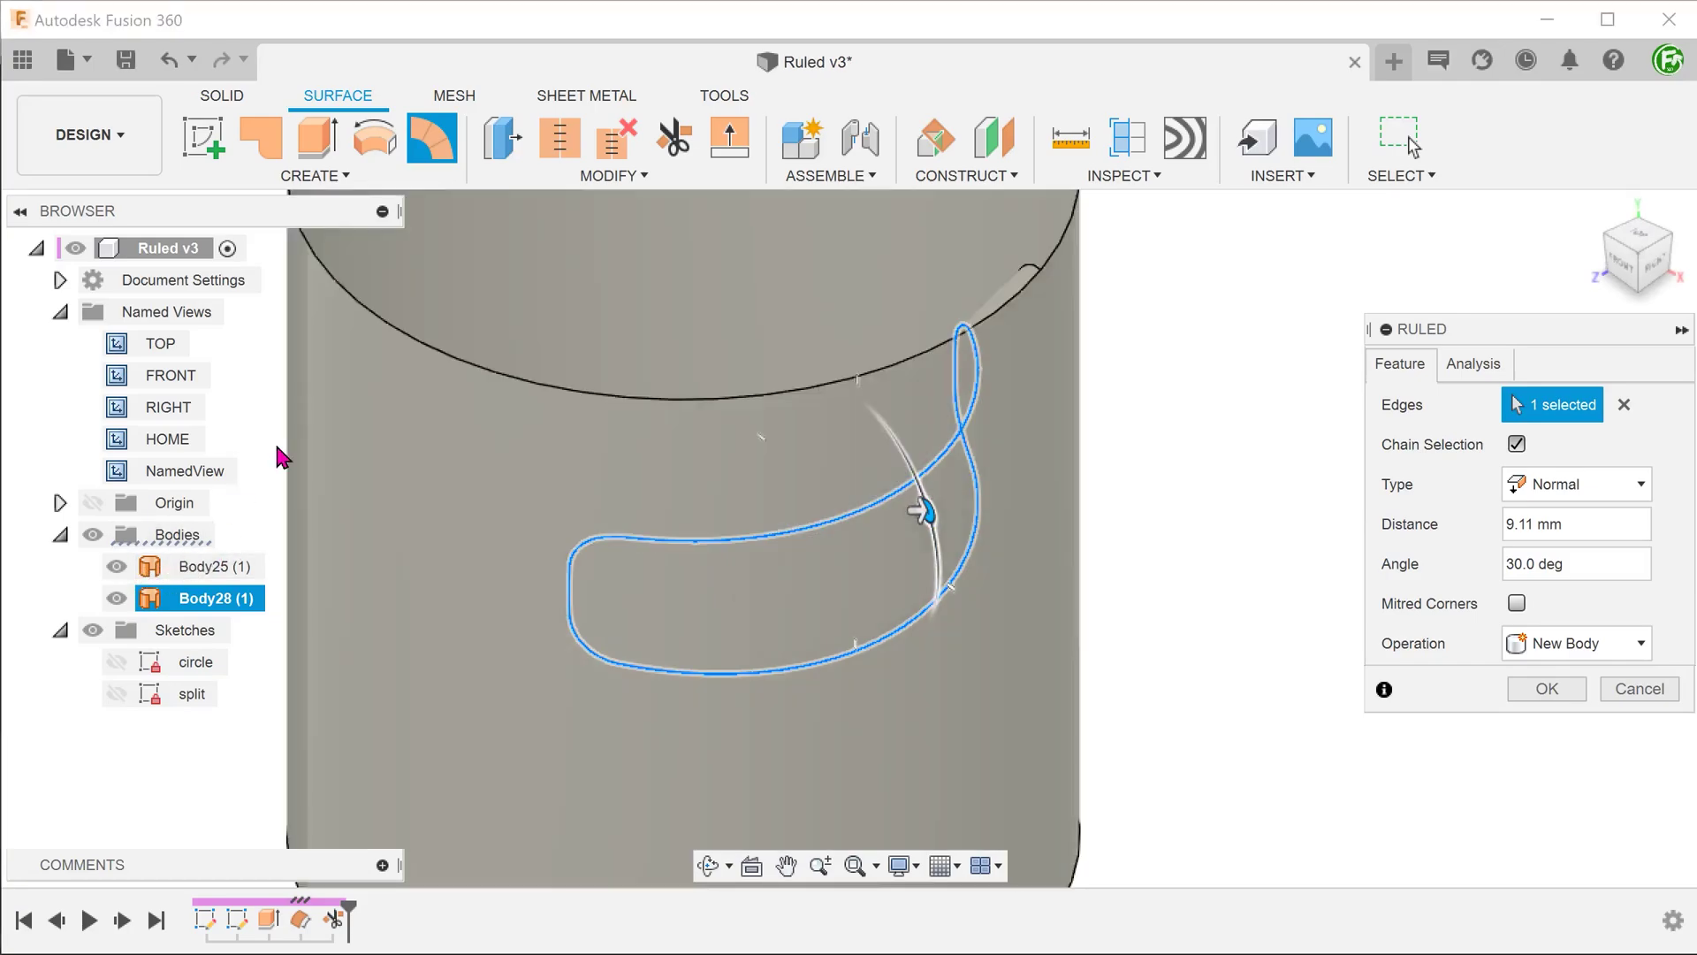
key("F6")
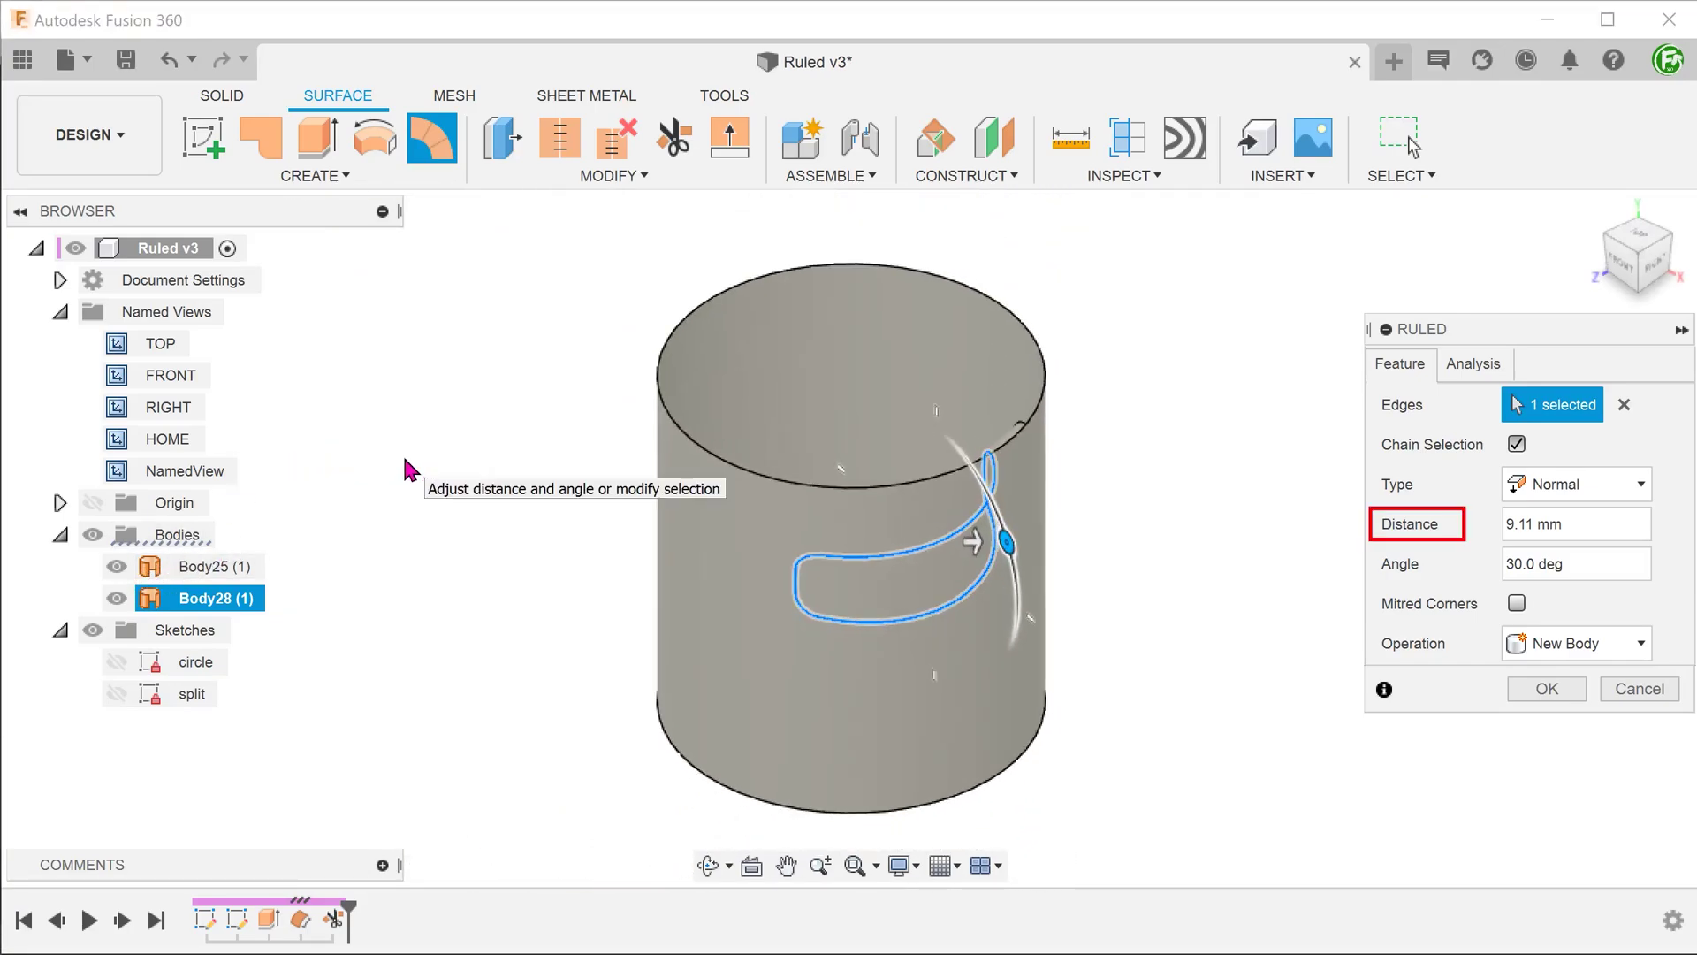
left_click_drag(972, 541, 1016, 540)
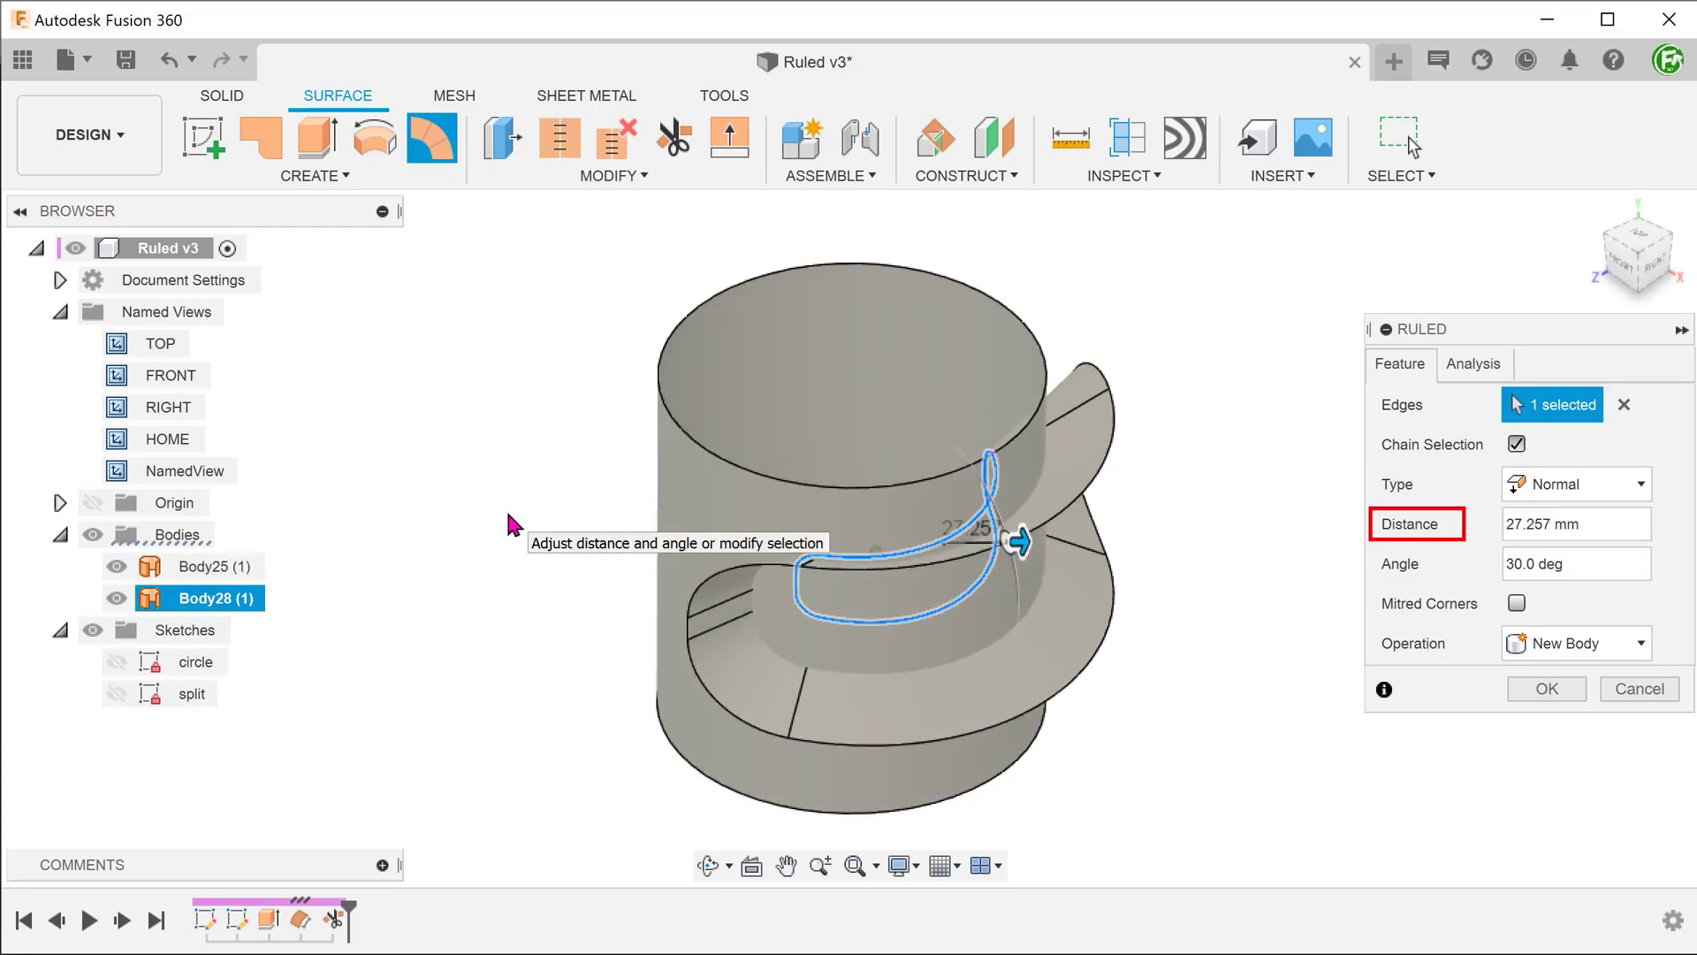
key("F6")
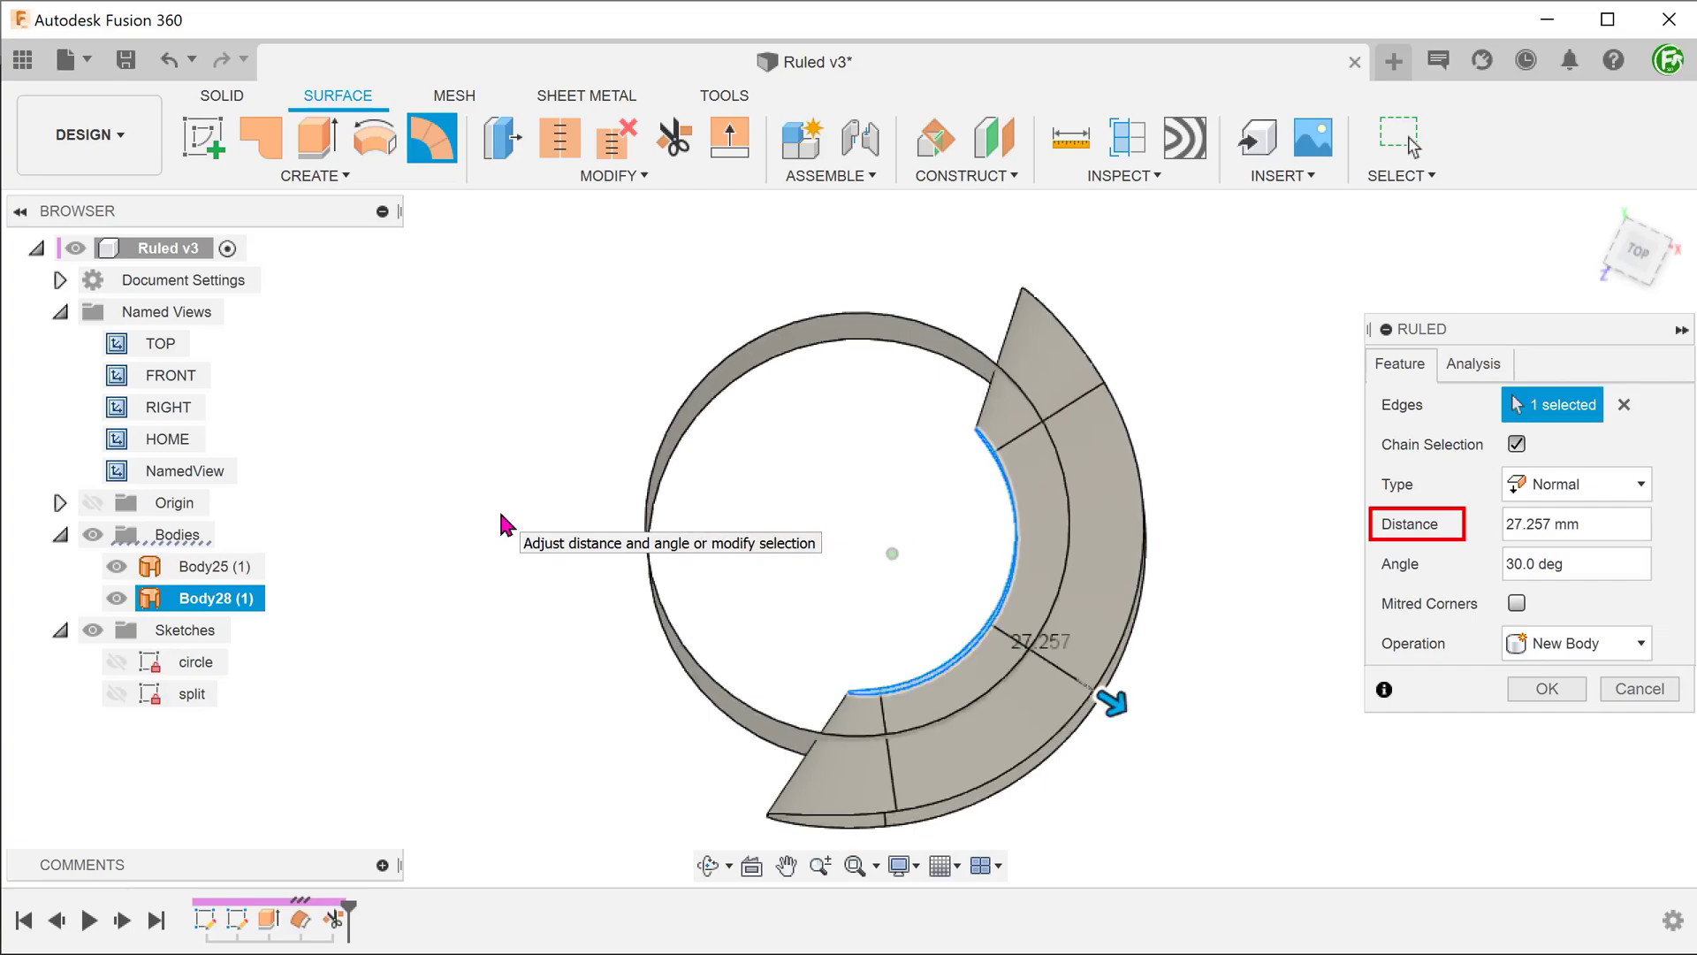
key("F6")
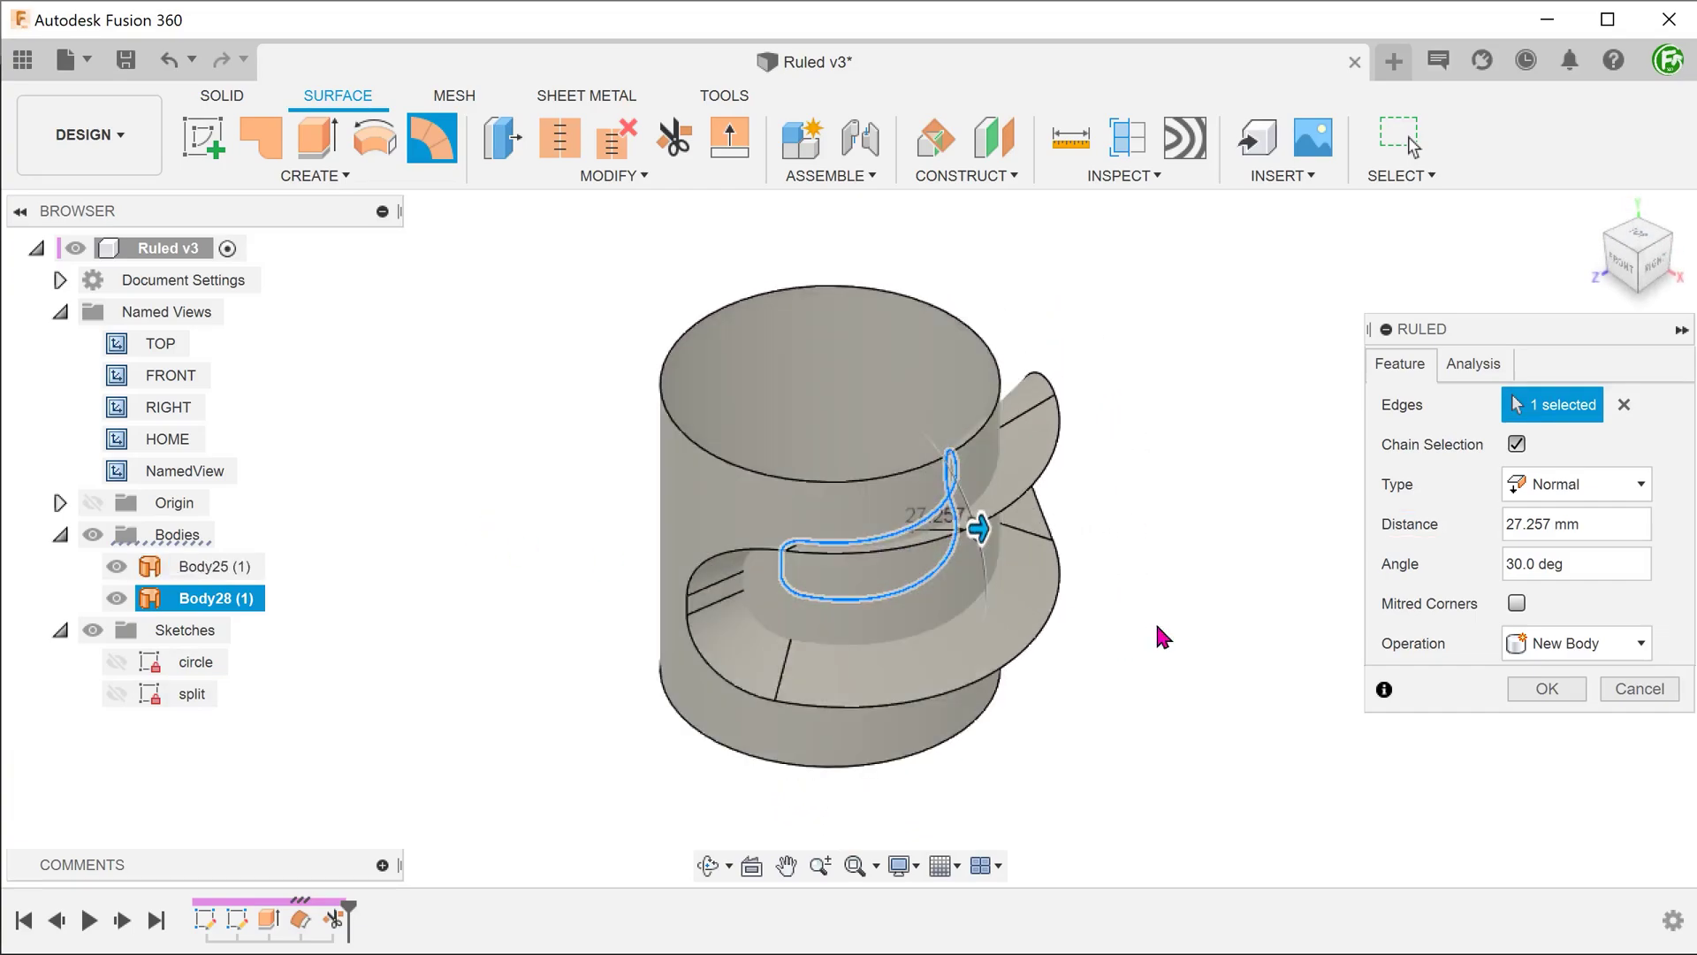
left_click(1547, 689)
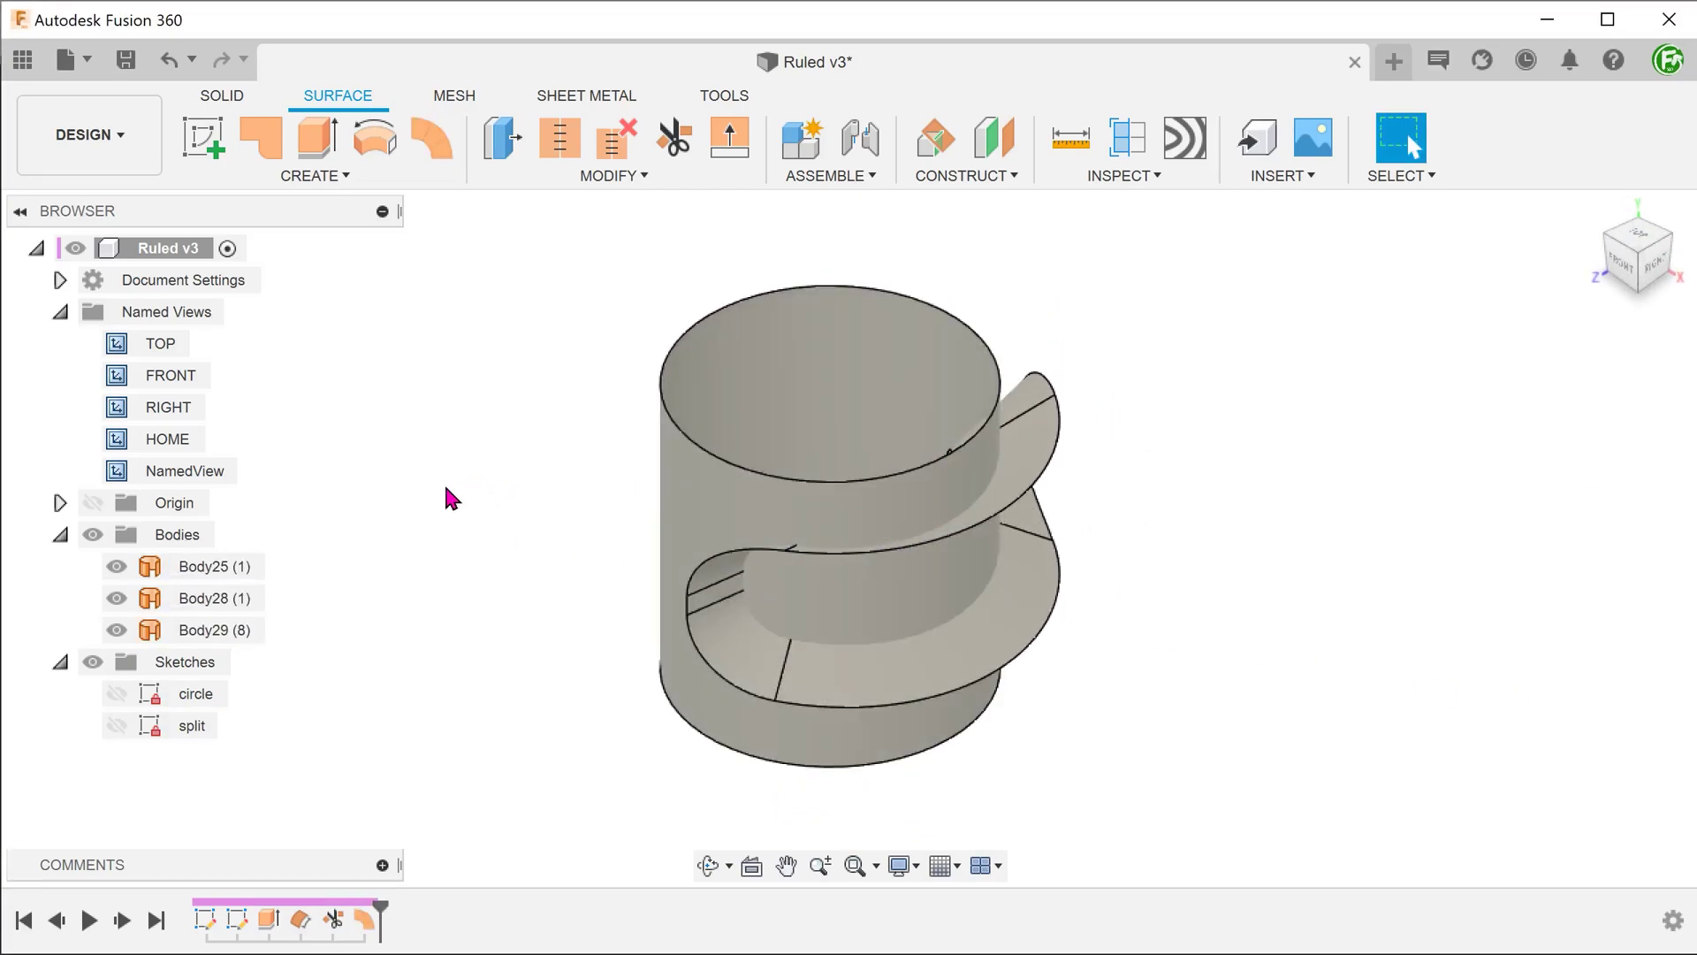
Step: Trim the outer cylinder with the ruled surface body, removing the cylinder area enclosed by it
left_click(555, 175)
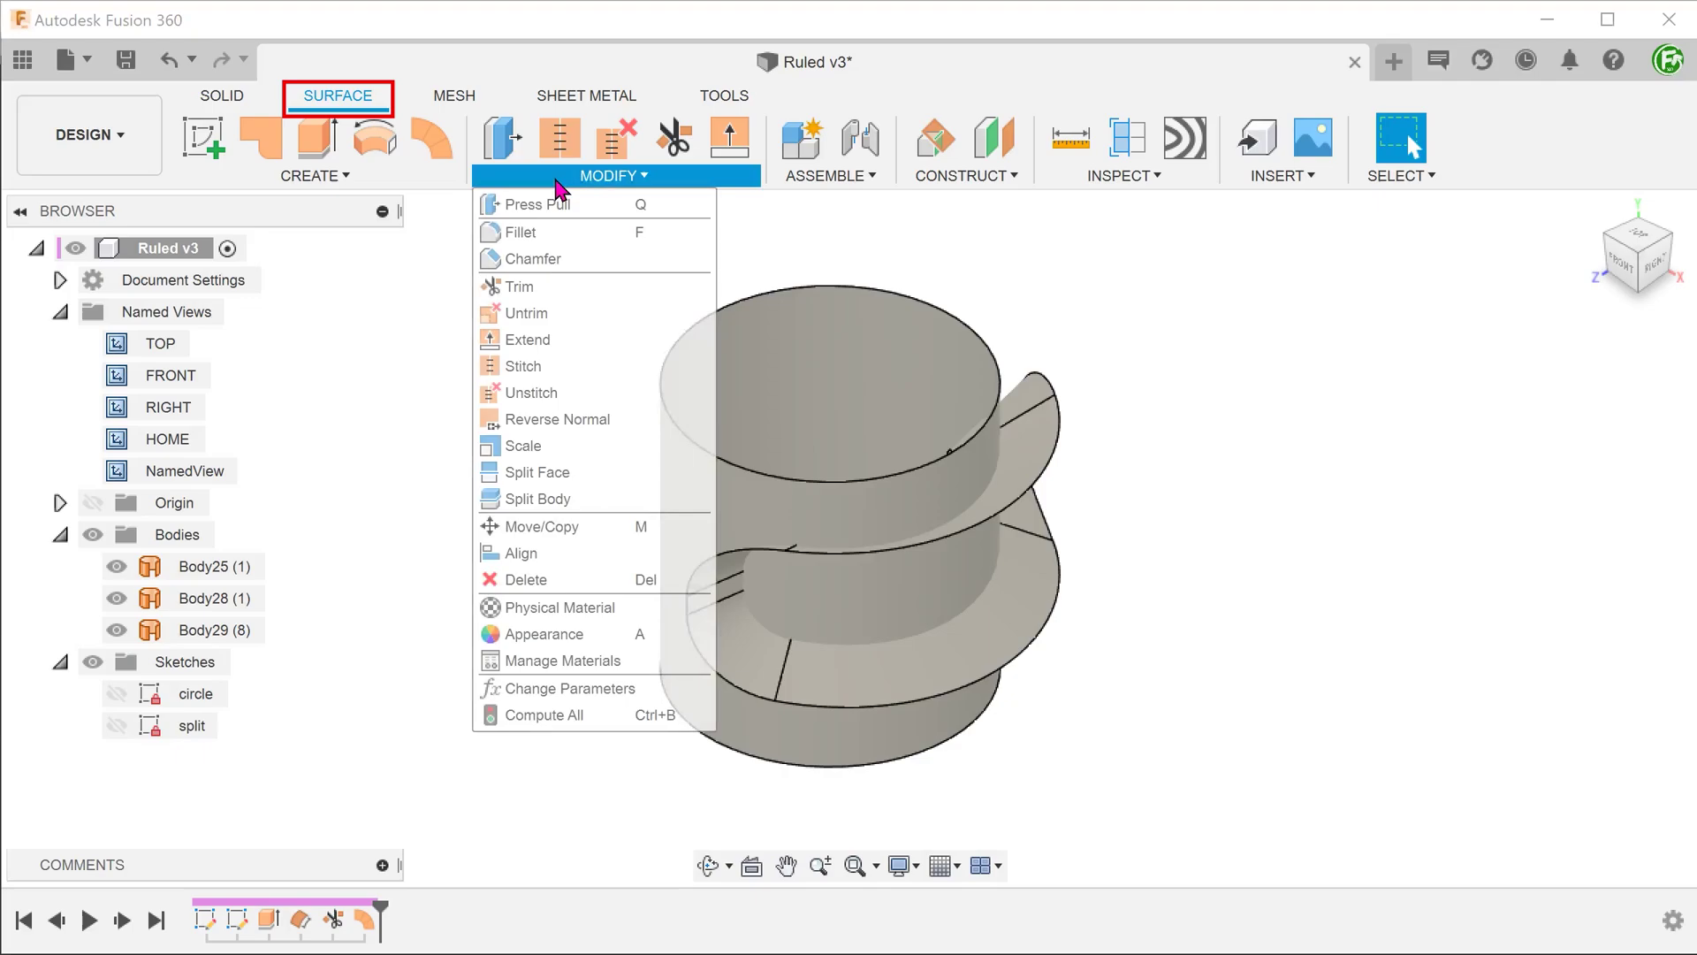
left_click(575, 287)
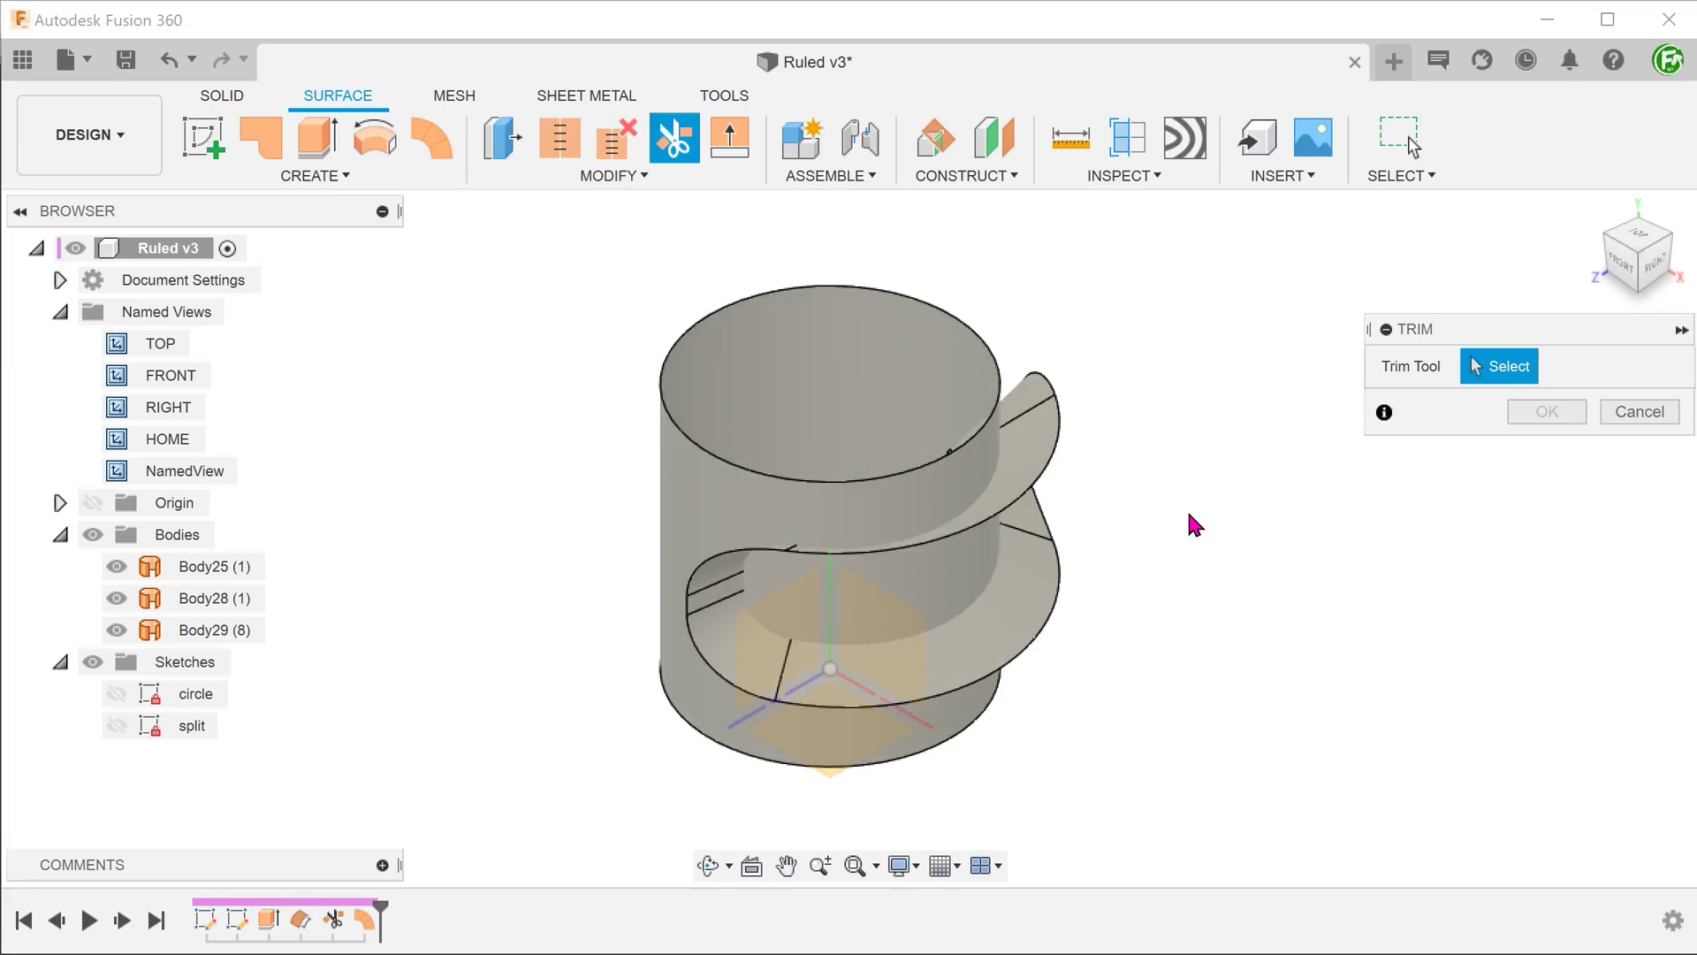
left_click(1039, 487)
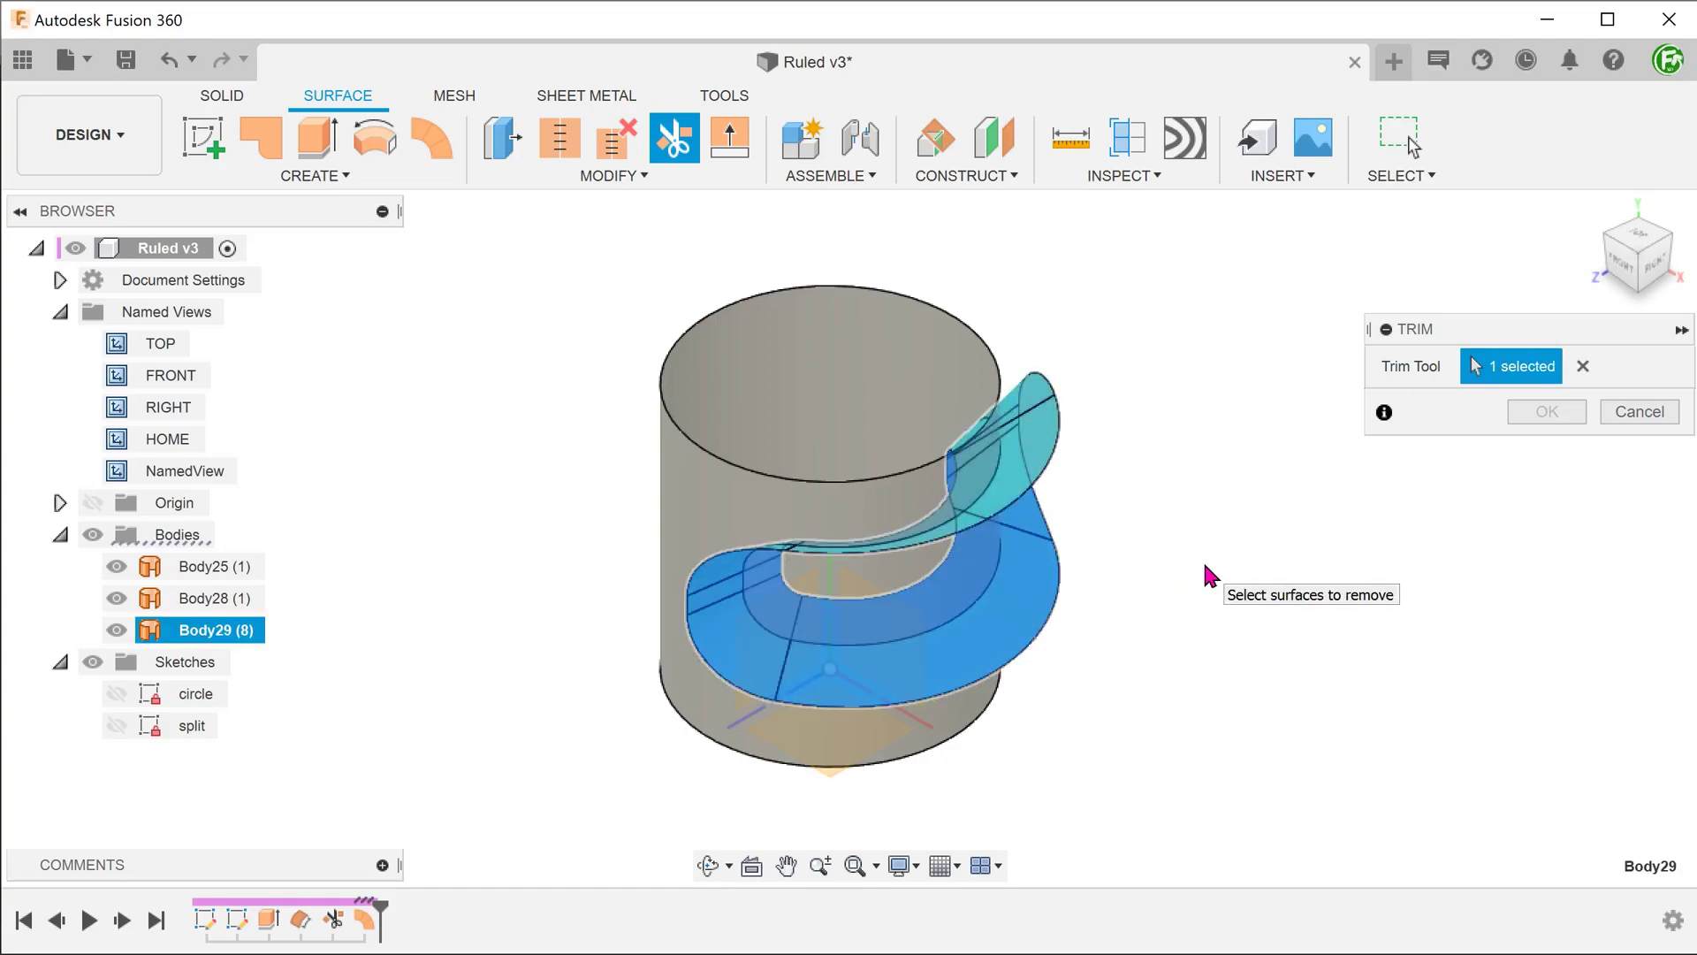
middle_click_drag(1205, 565, 1101, 572, "shift")
left_click(885, 557)
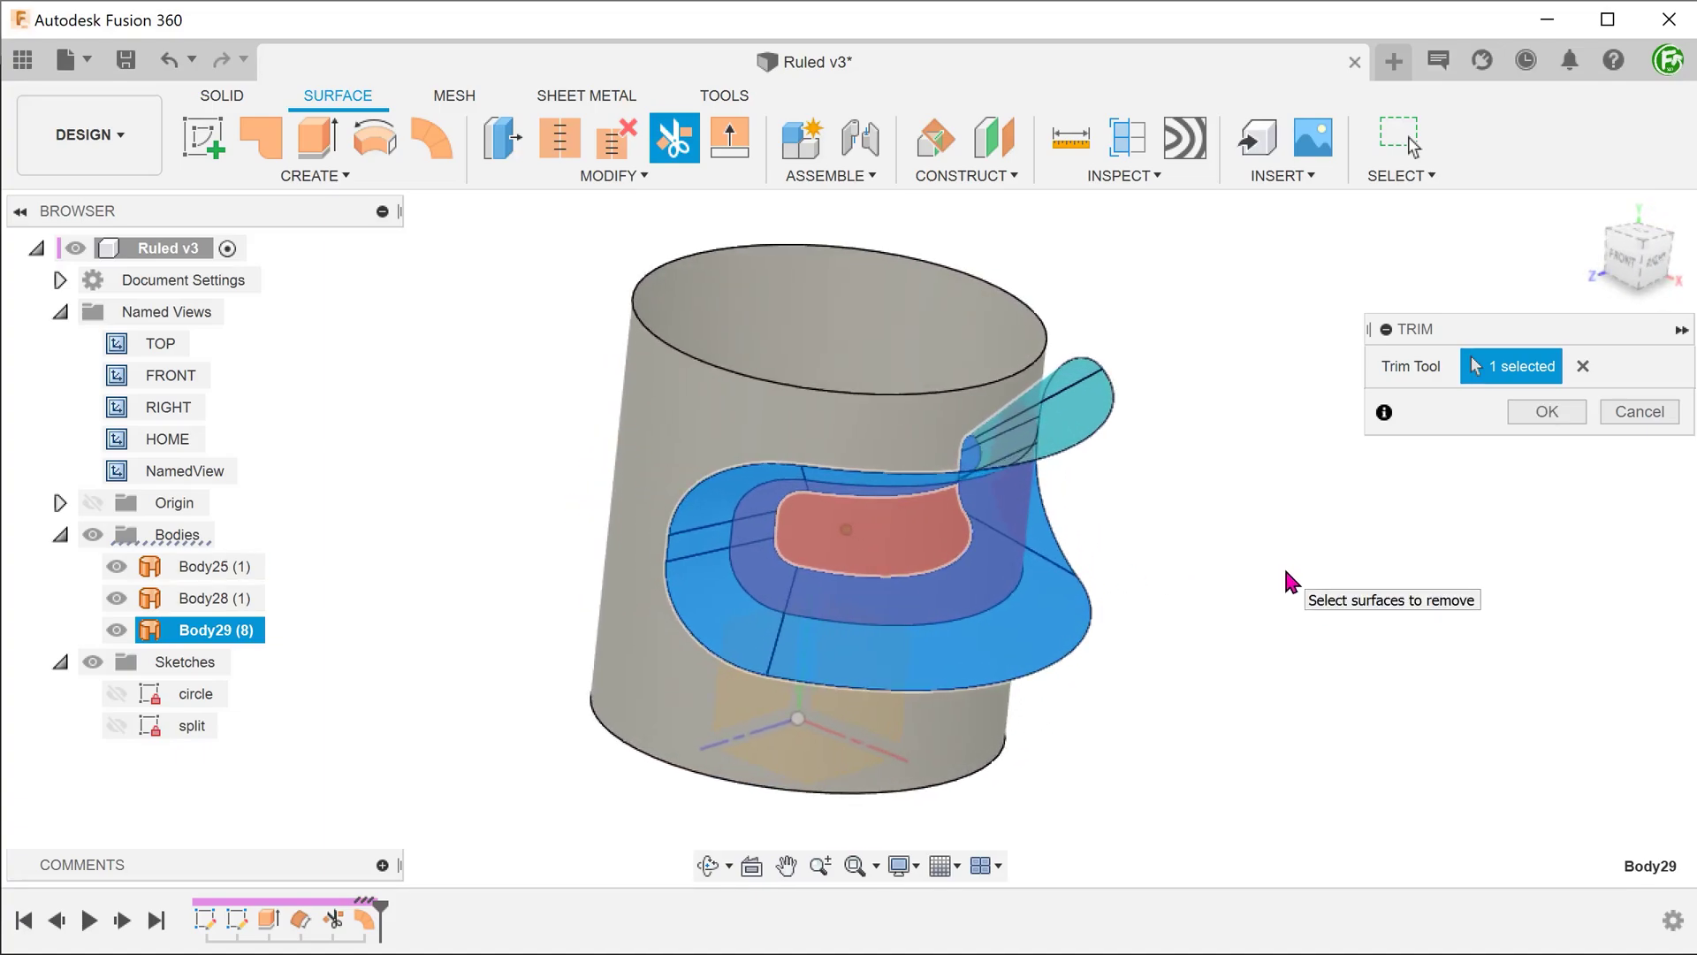
left_click(1525, 414)
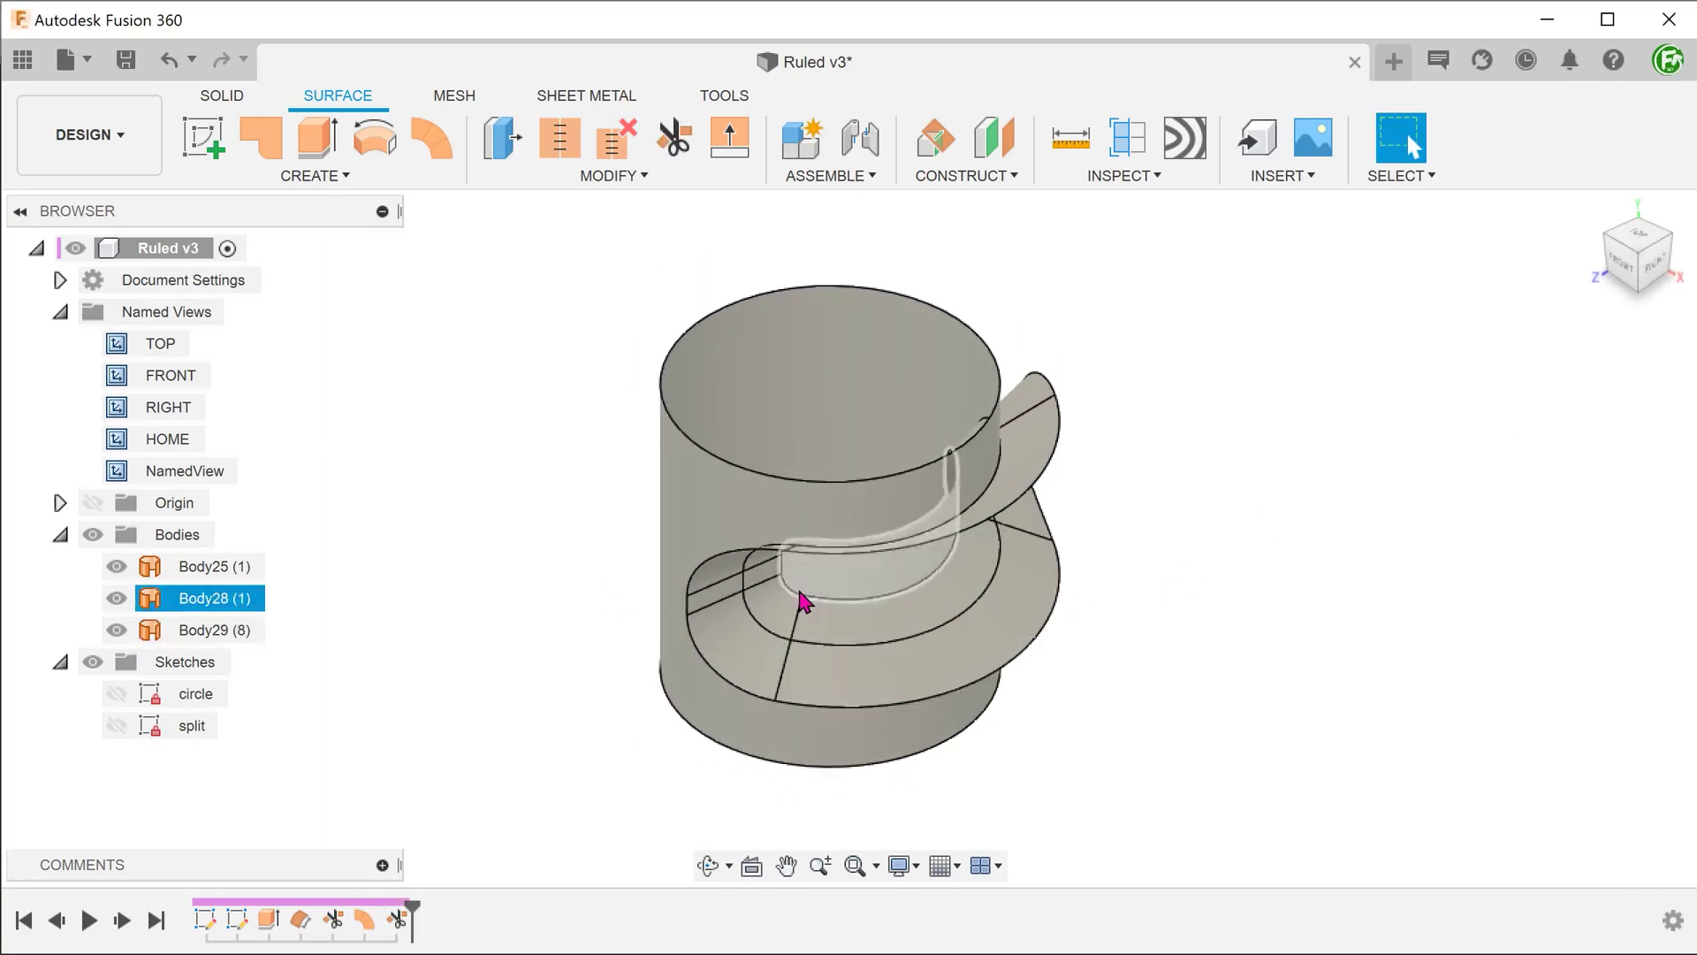
Step: Isolate the outer cylinder to examine its trimmed opening, and bring the other bodies back into view
right_click(218, 573)
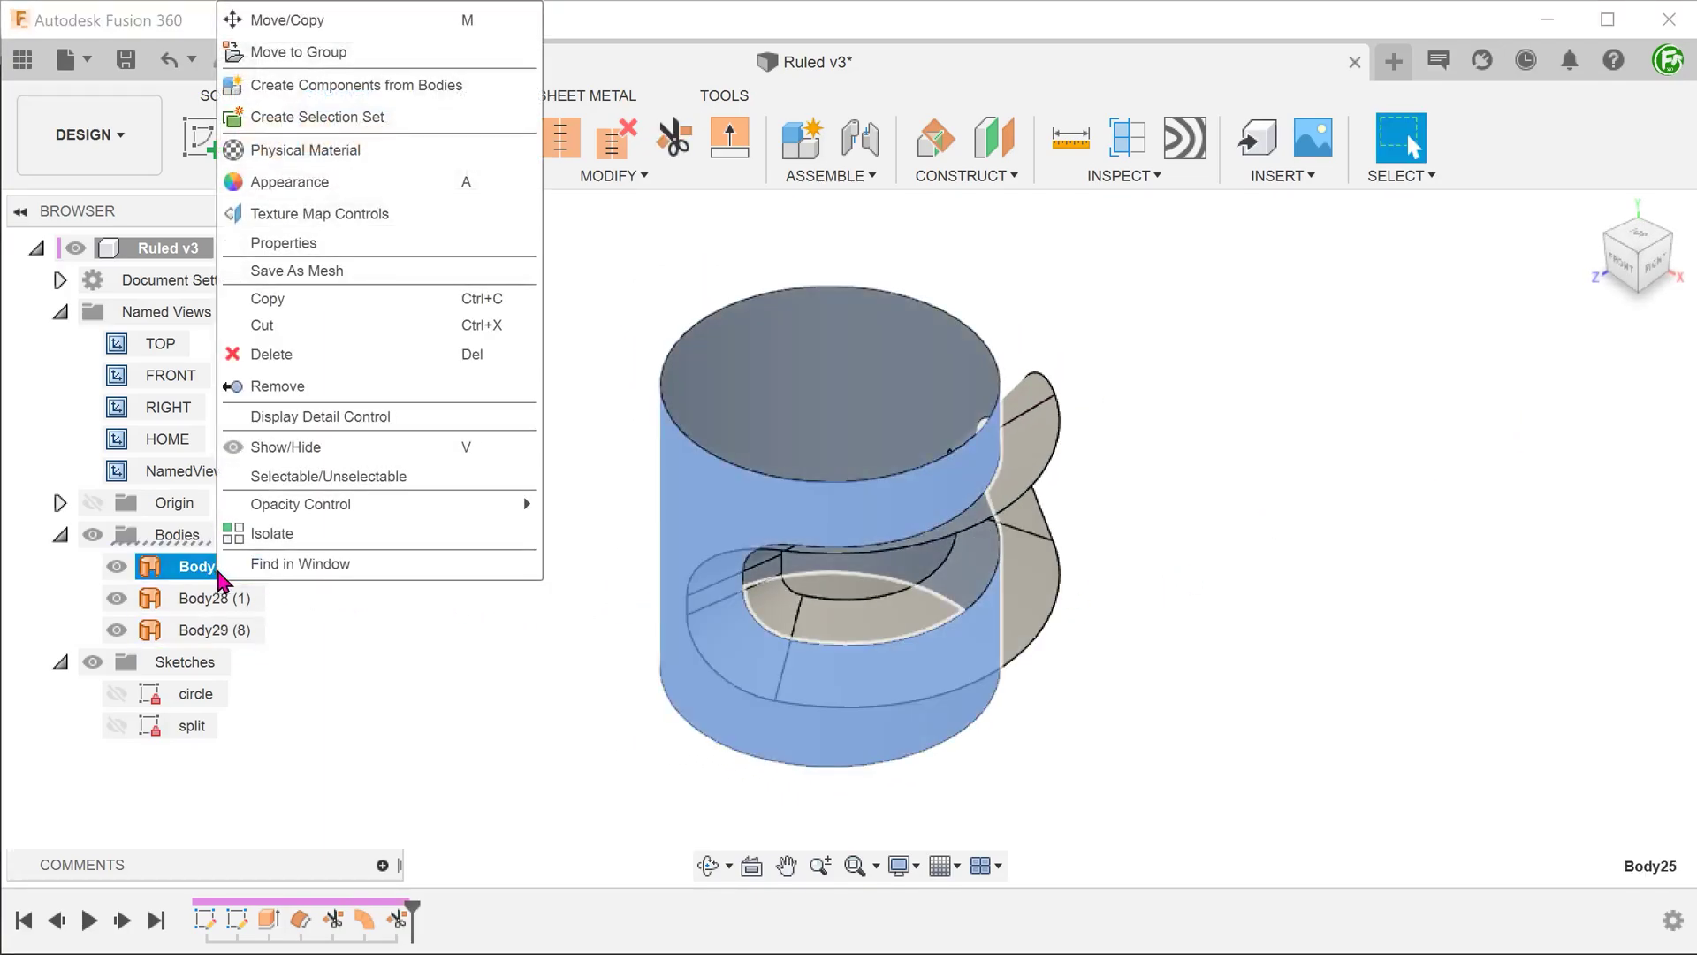
left_click(340, 535)
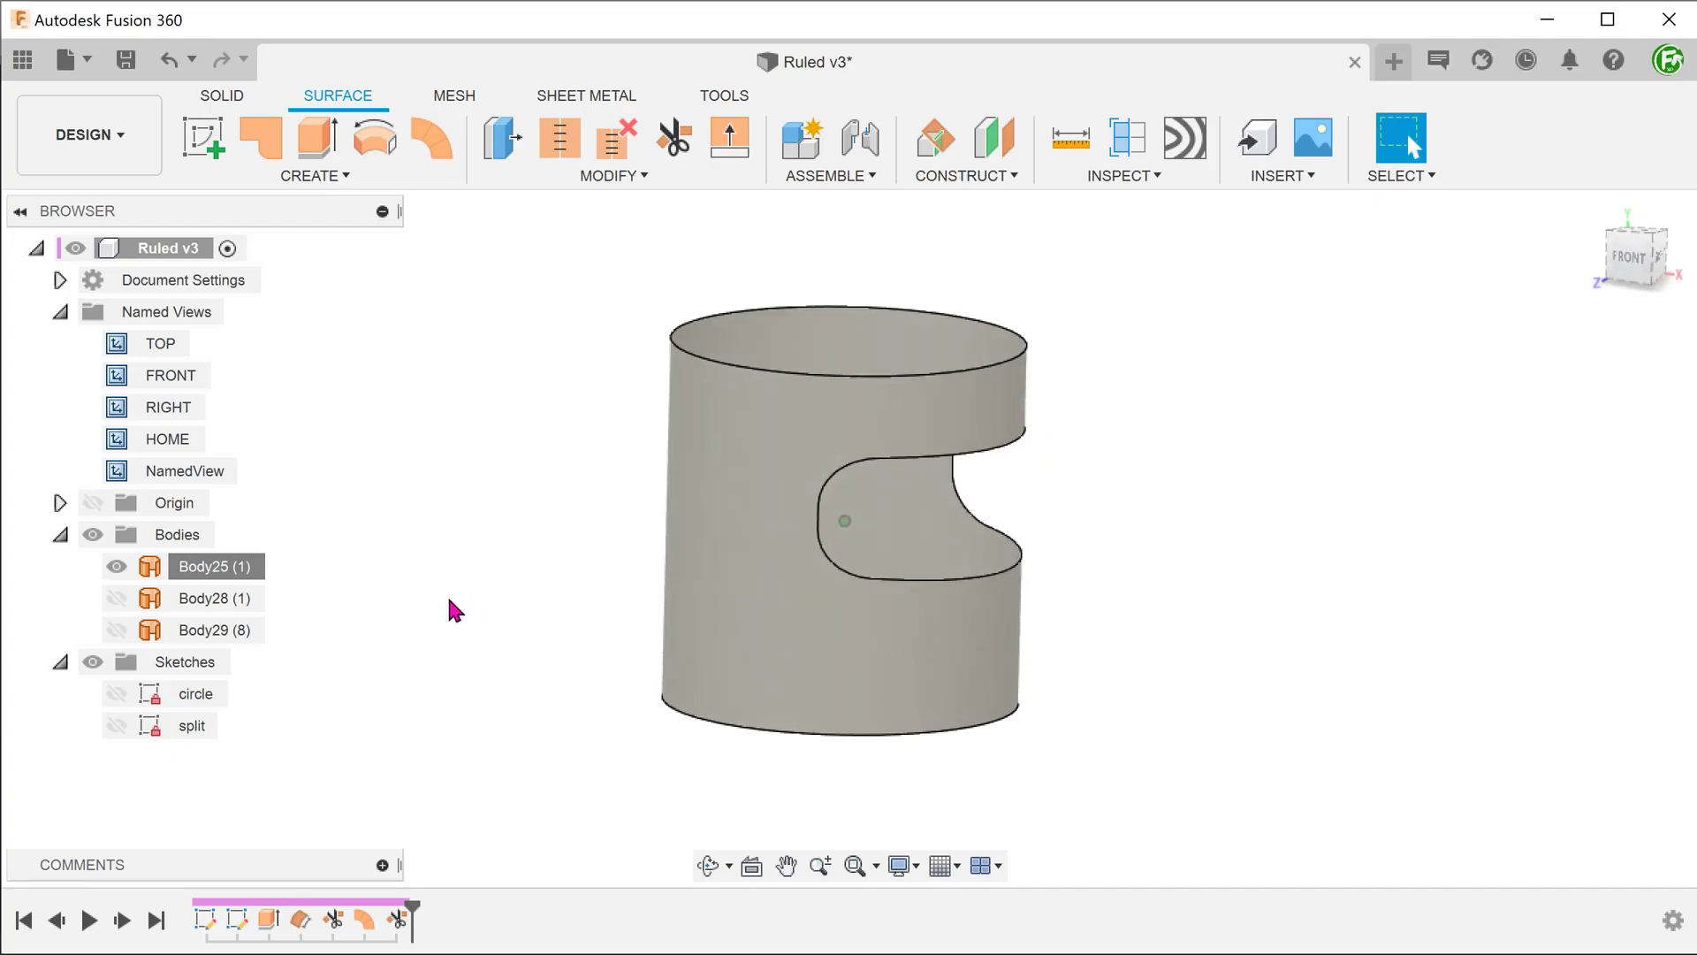
right_click(253, 571)
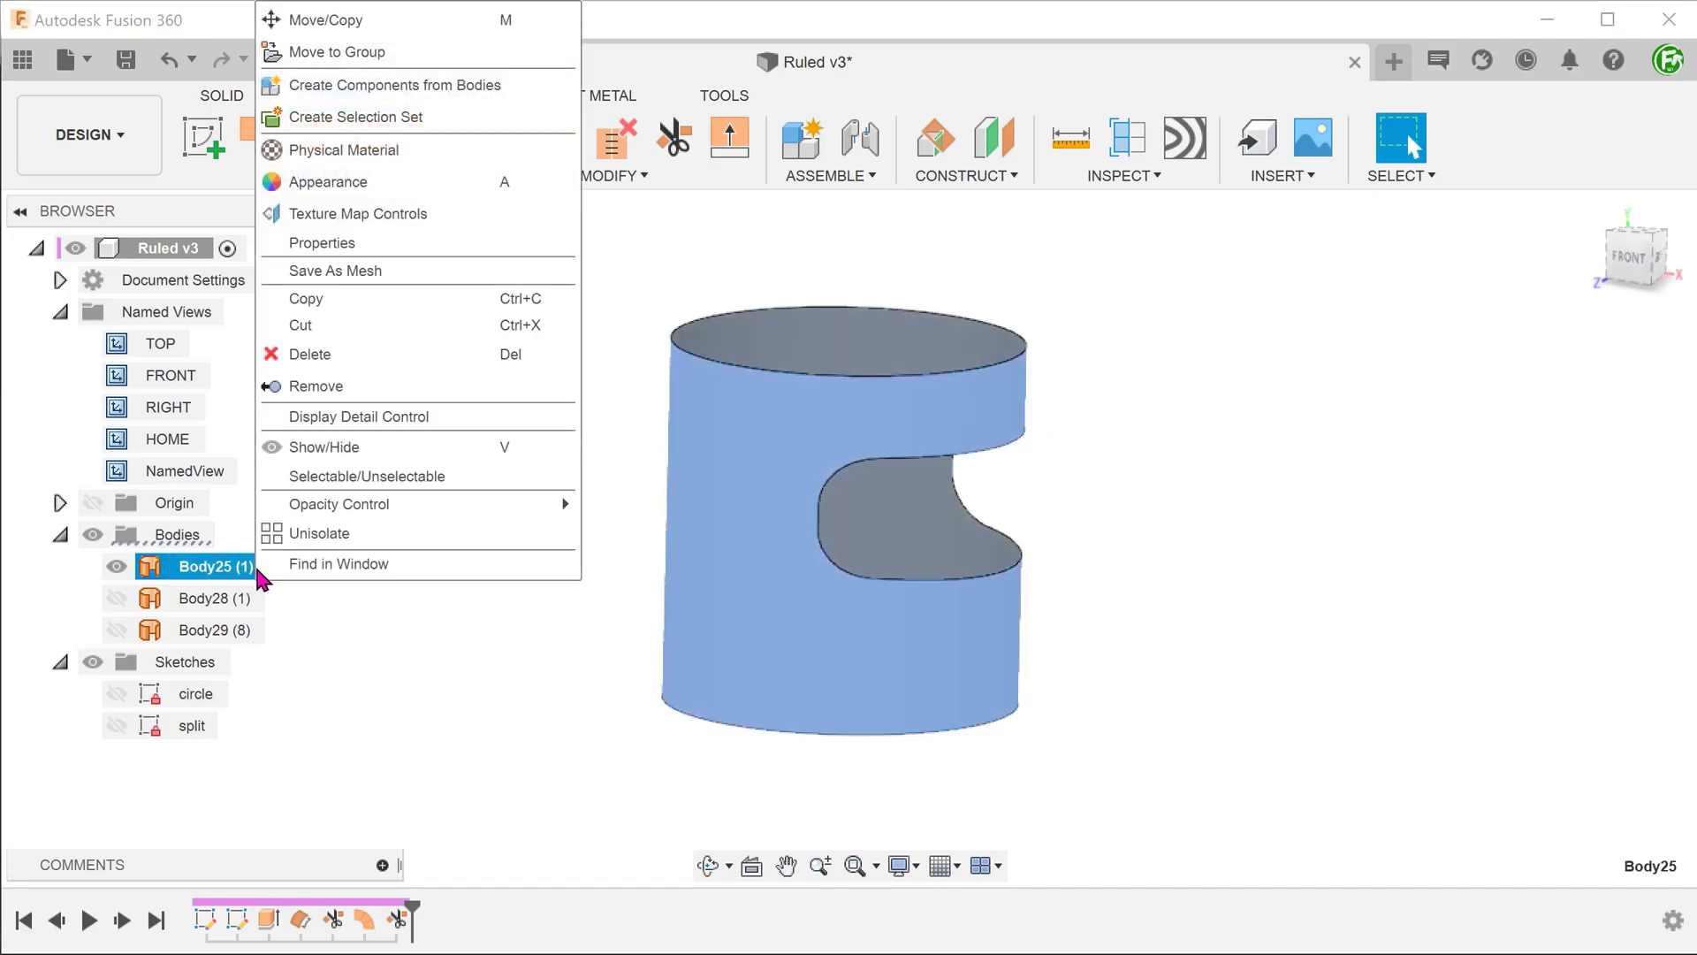
left_click(373, 537)
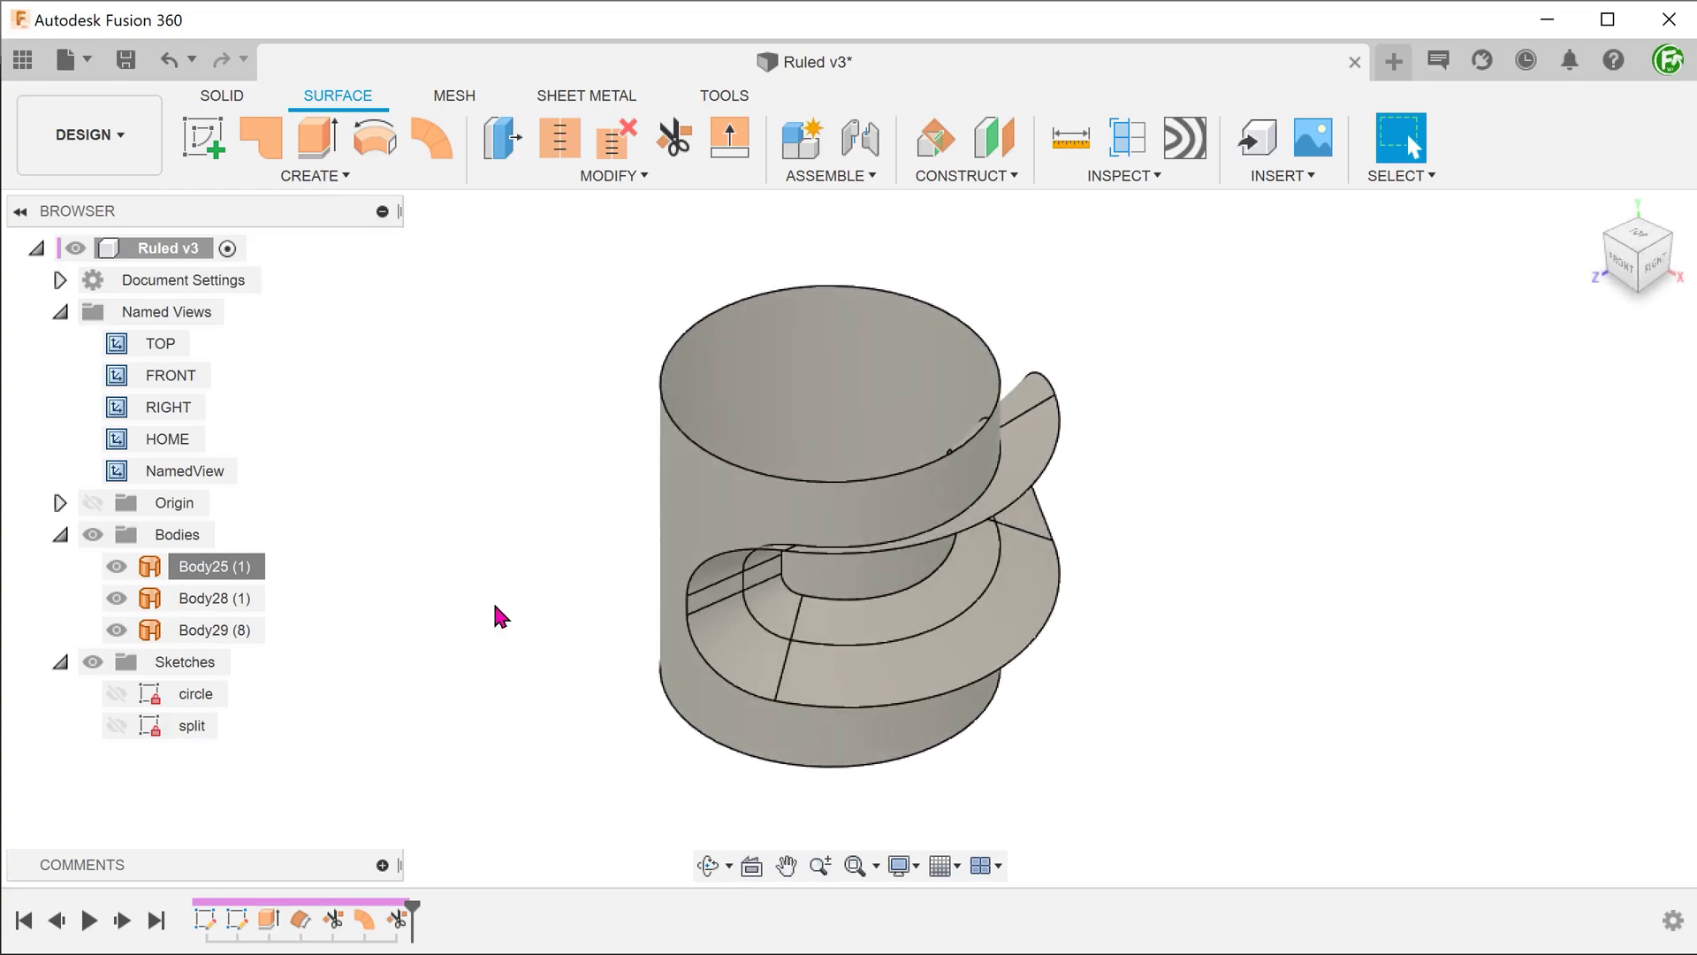
Step: Trim the ruled surface with the outer cylinder as the trim tool, removing the parts that project outside the cylinder
left_click(1032, 475)
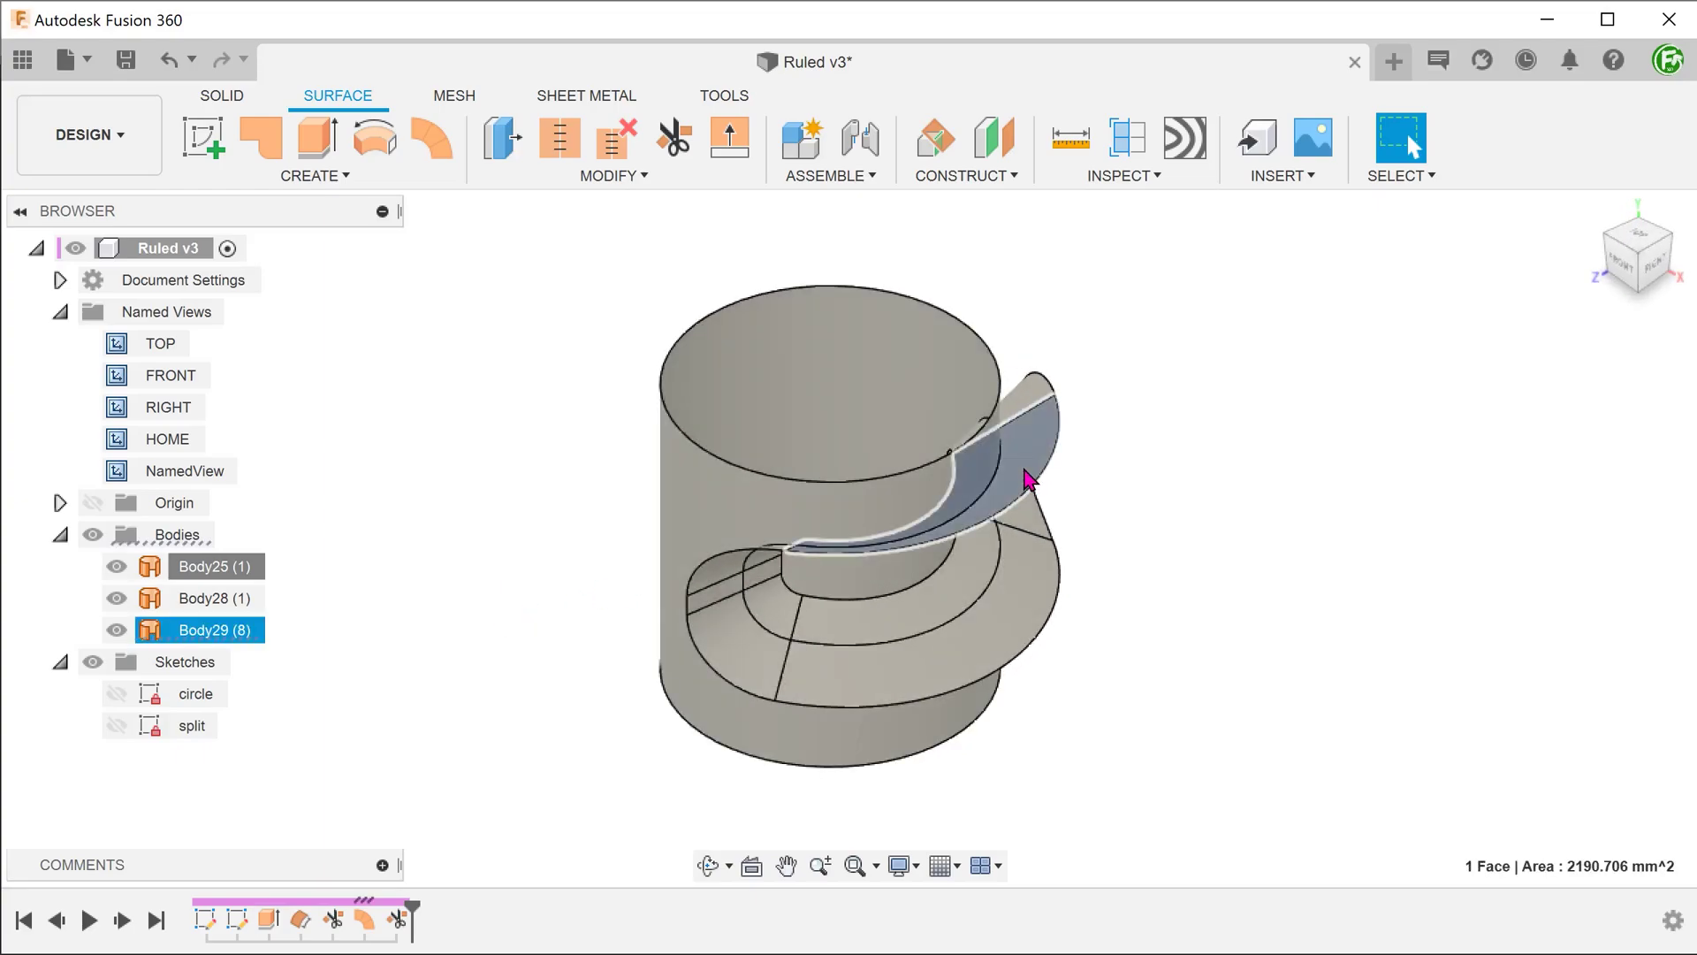
key("Escape")
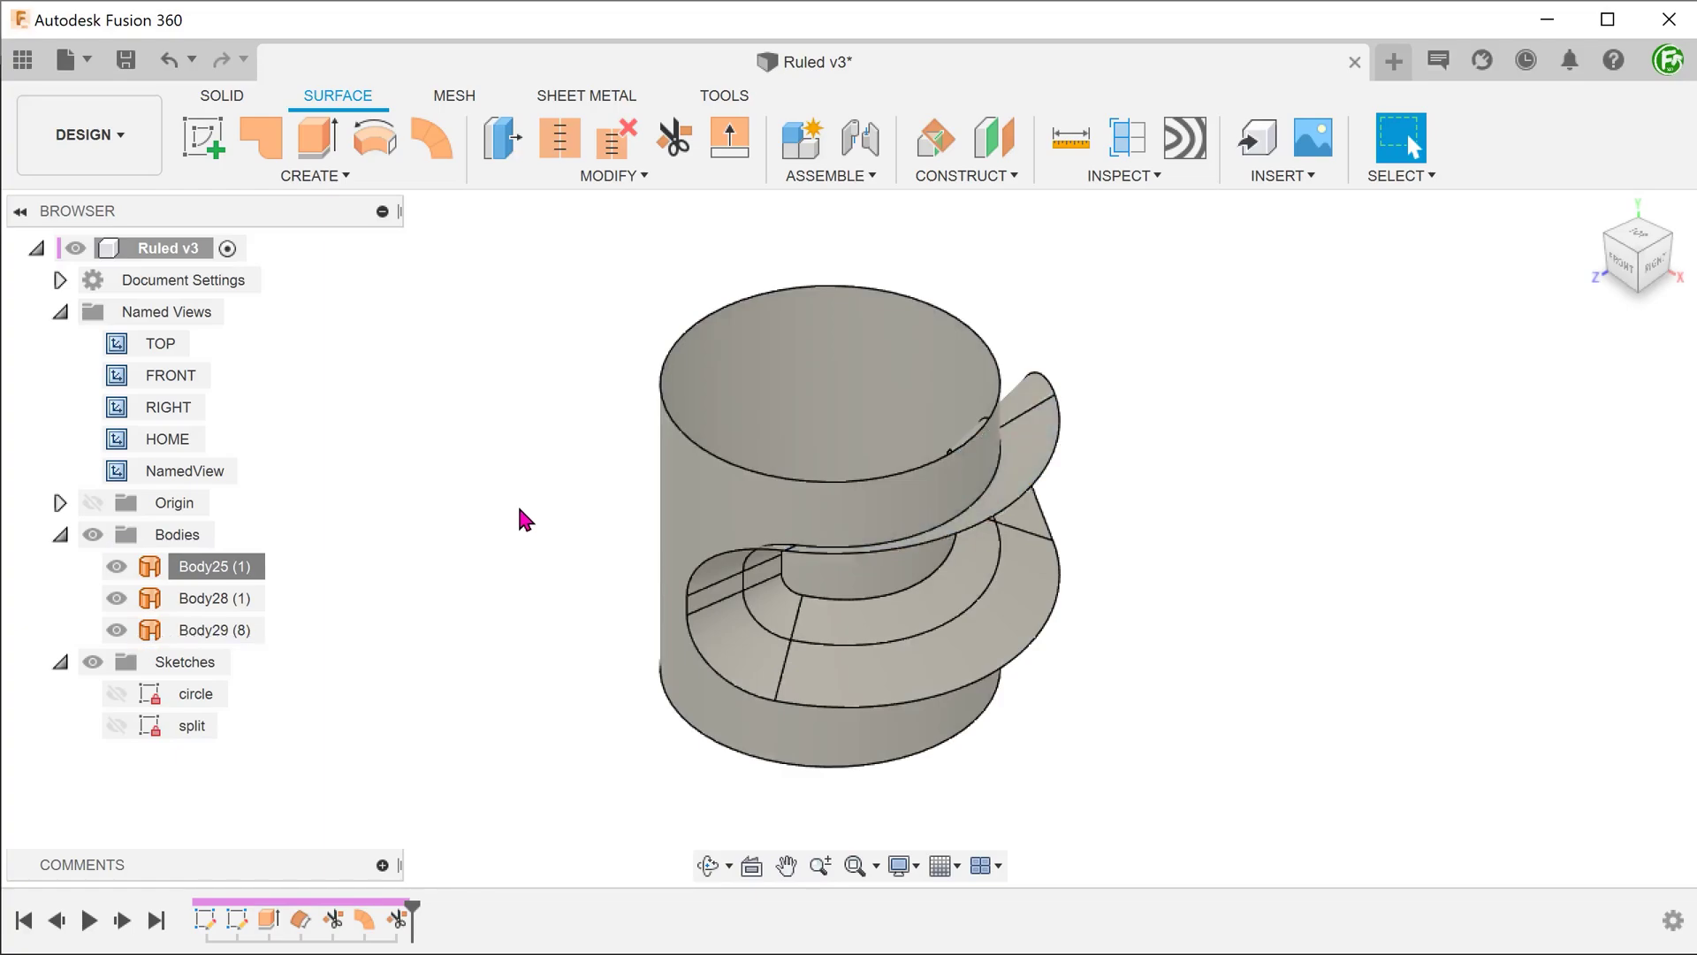
left_click(672, 140)
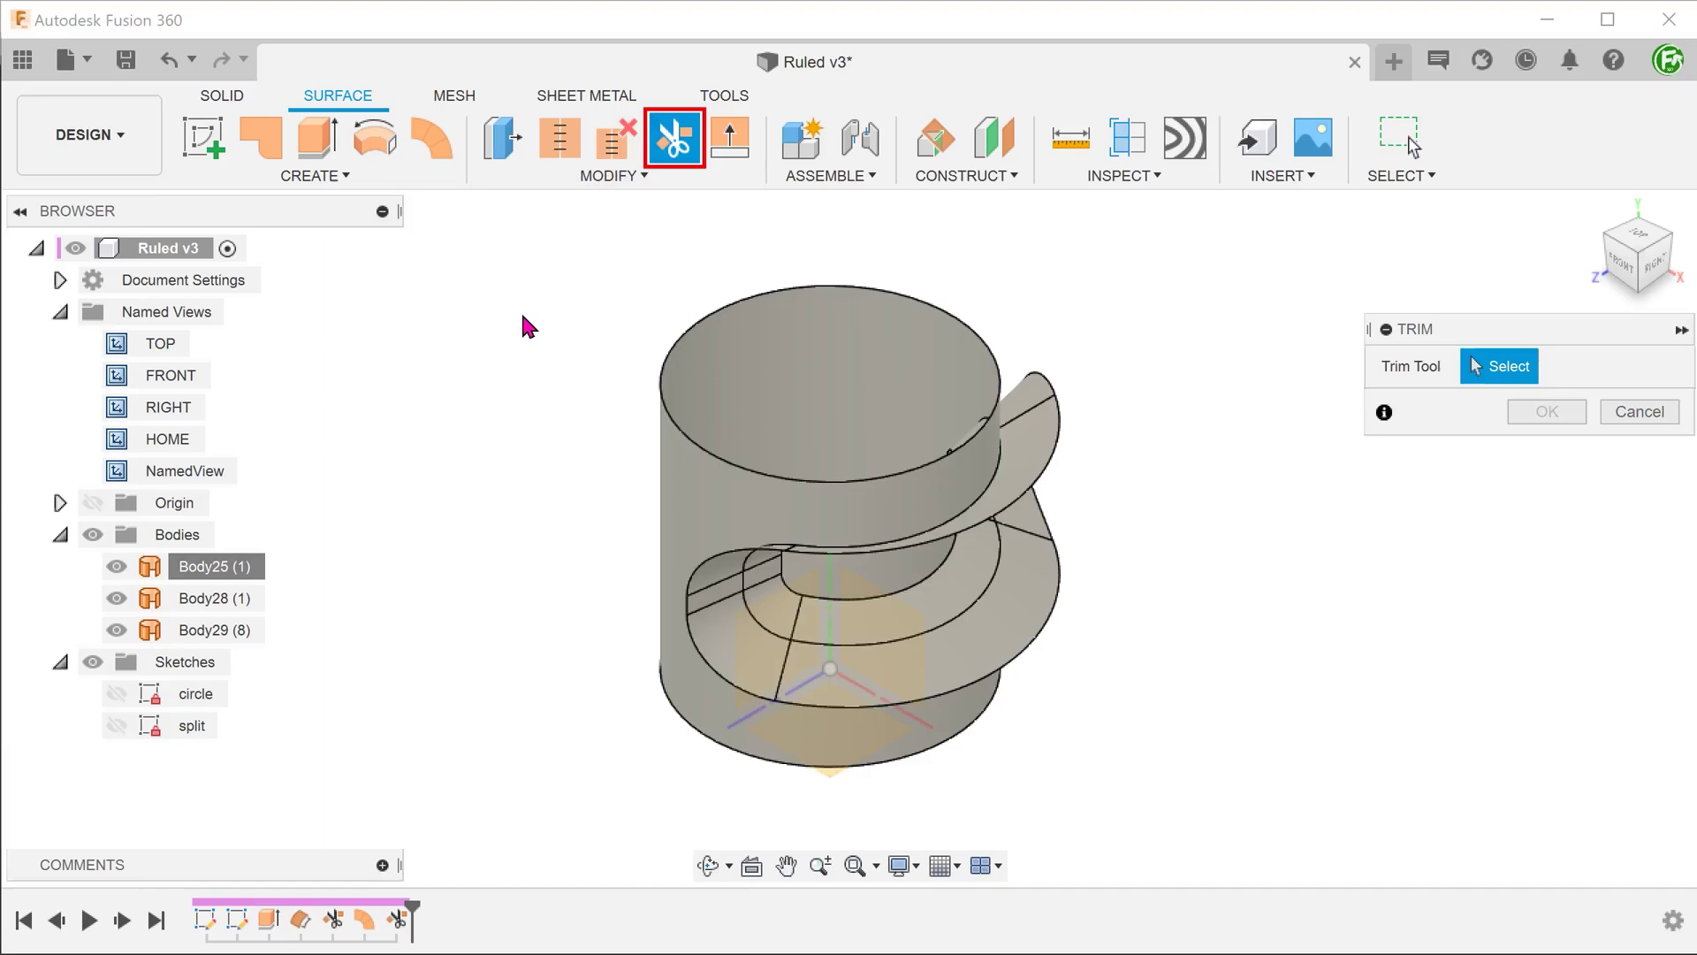
scroll(538, 407, "up", 2)
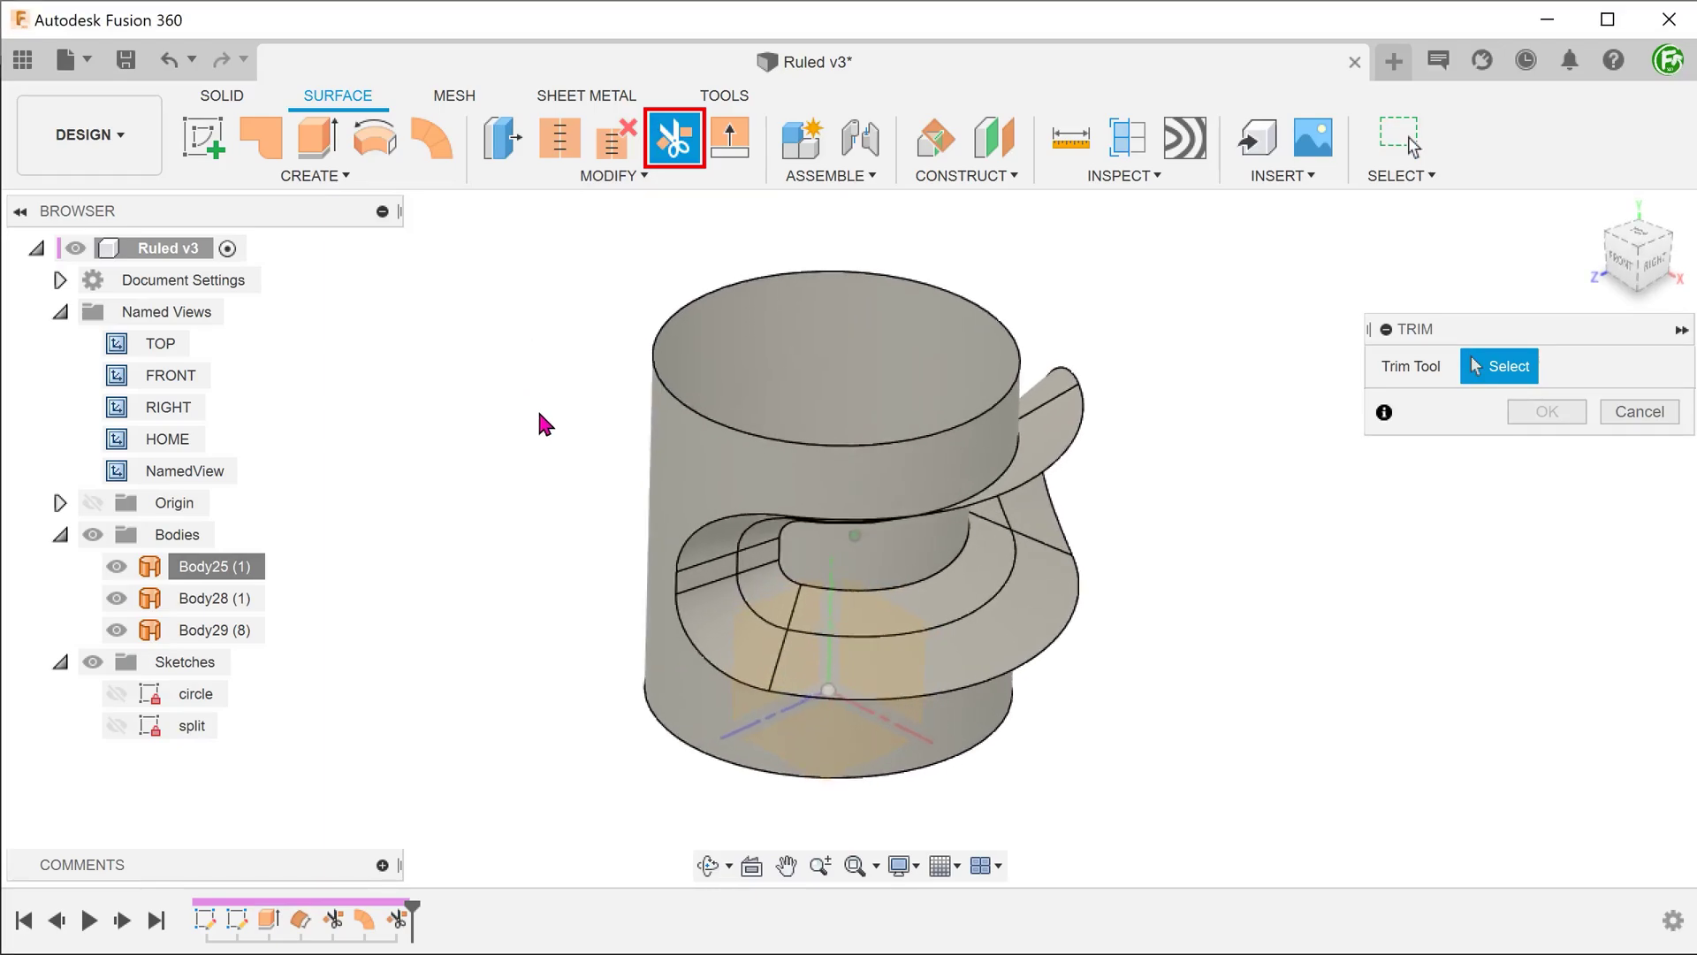
left_click(686, 468)
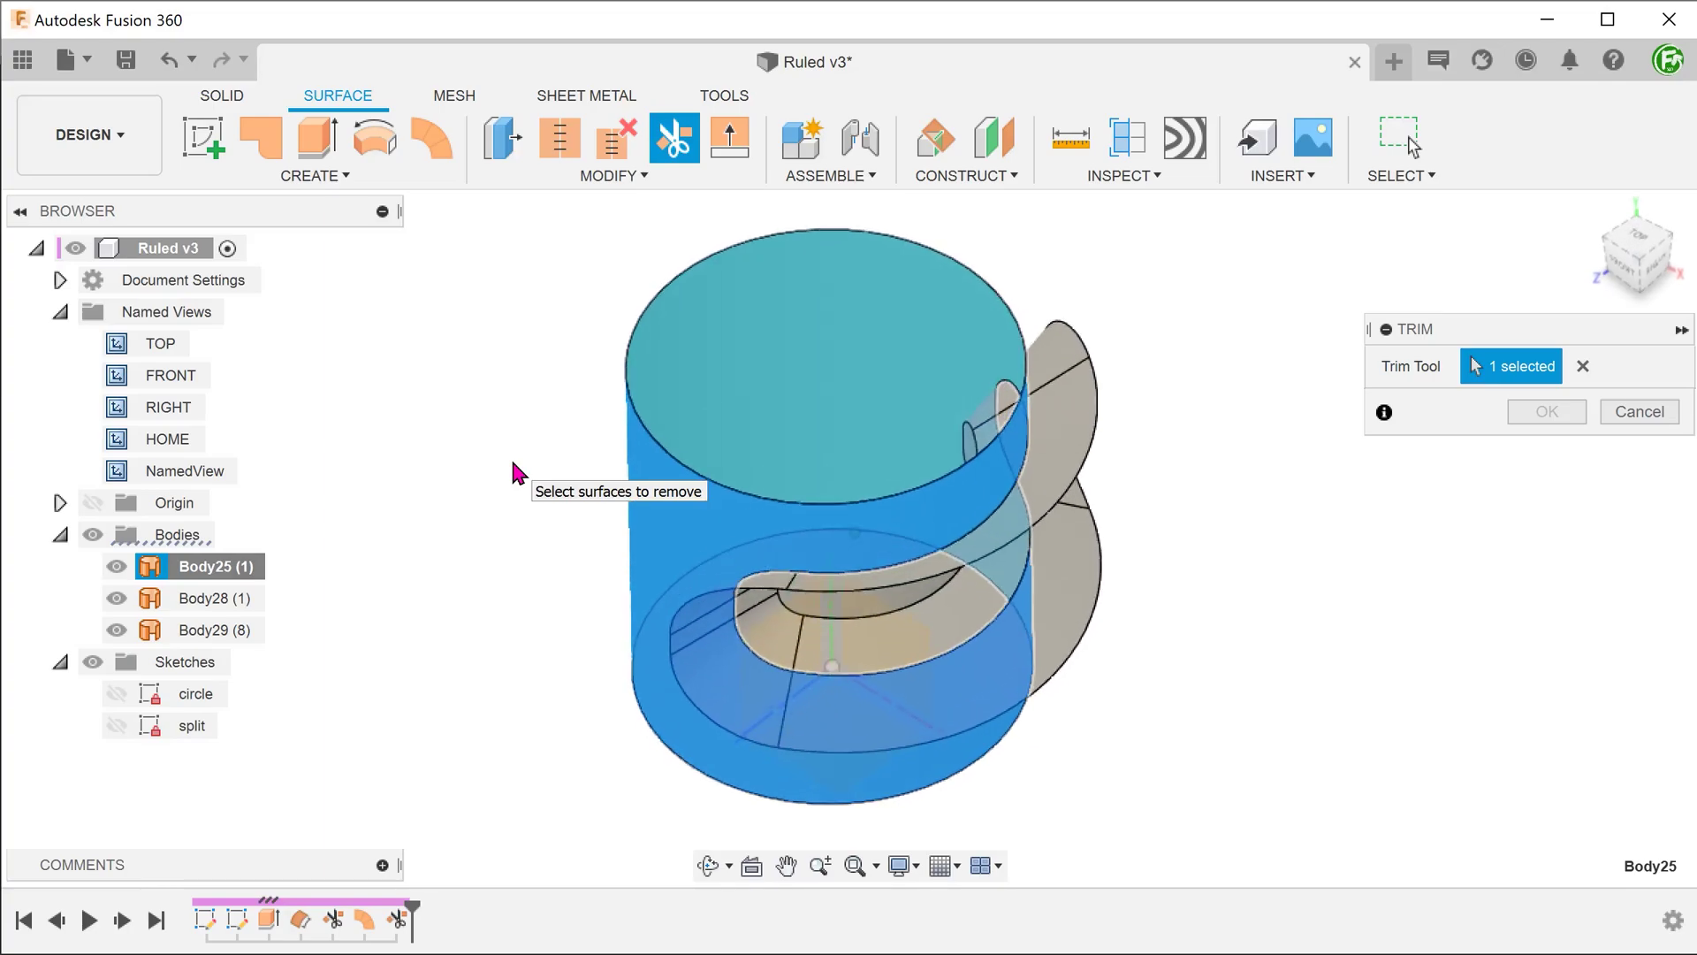
left_click(1083, 448)
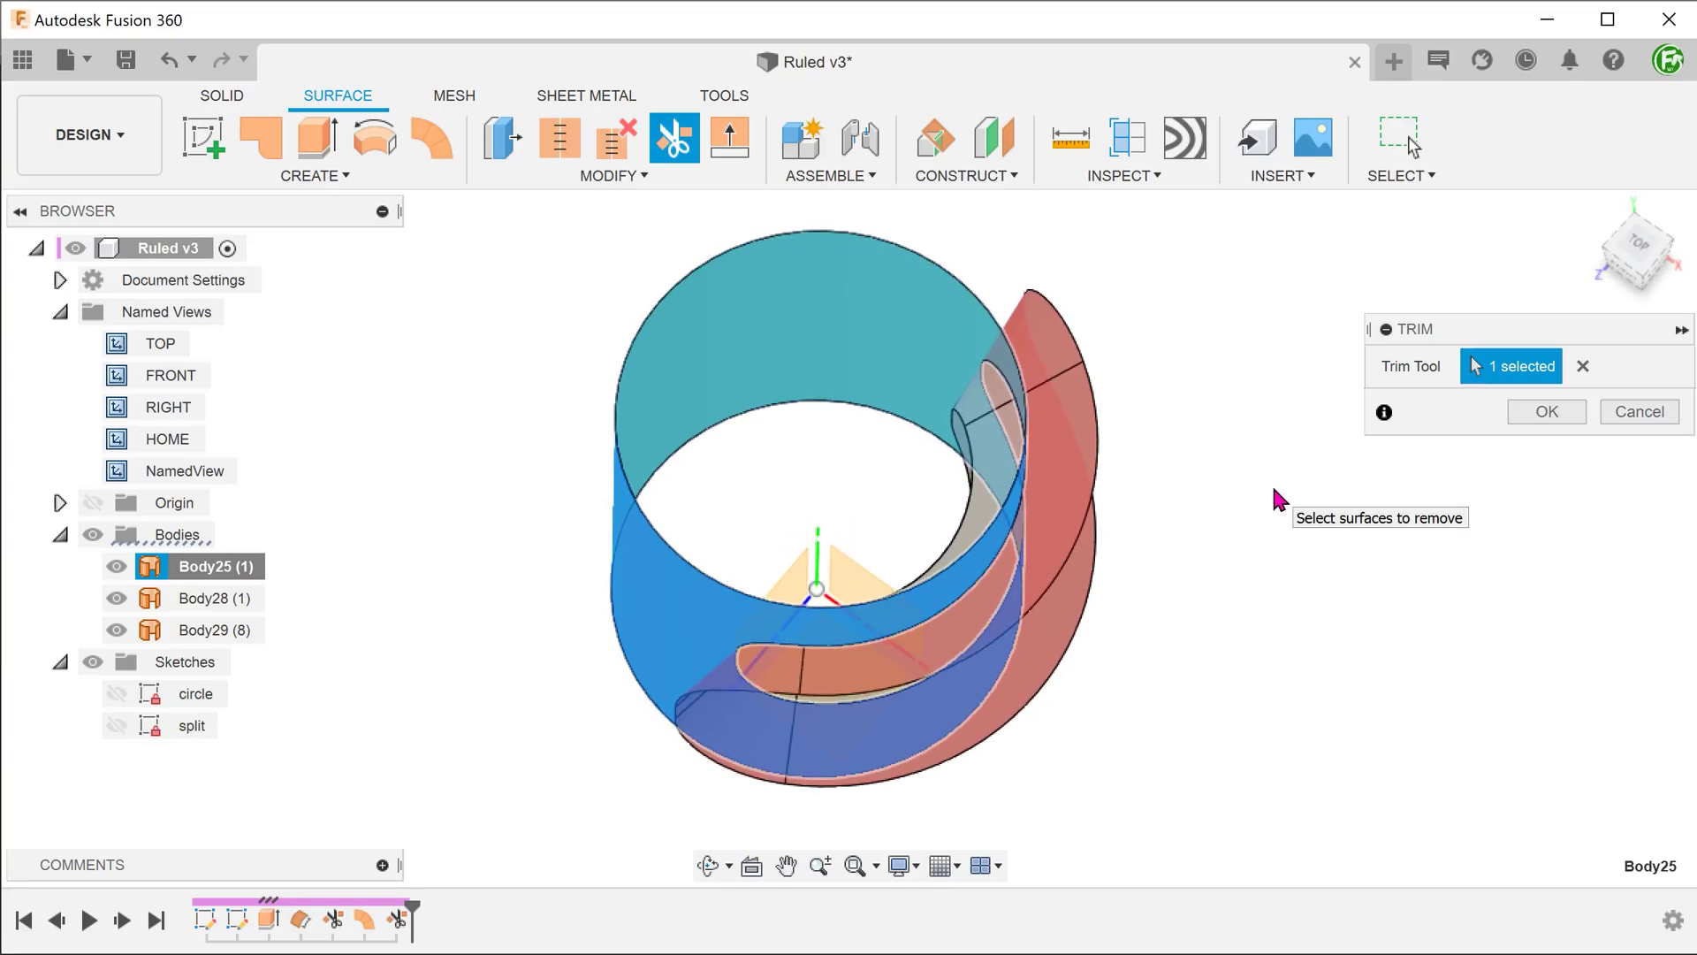
left_click(1522, 411)
key("F6")
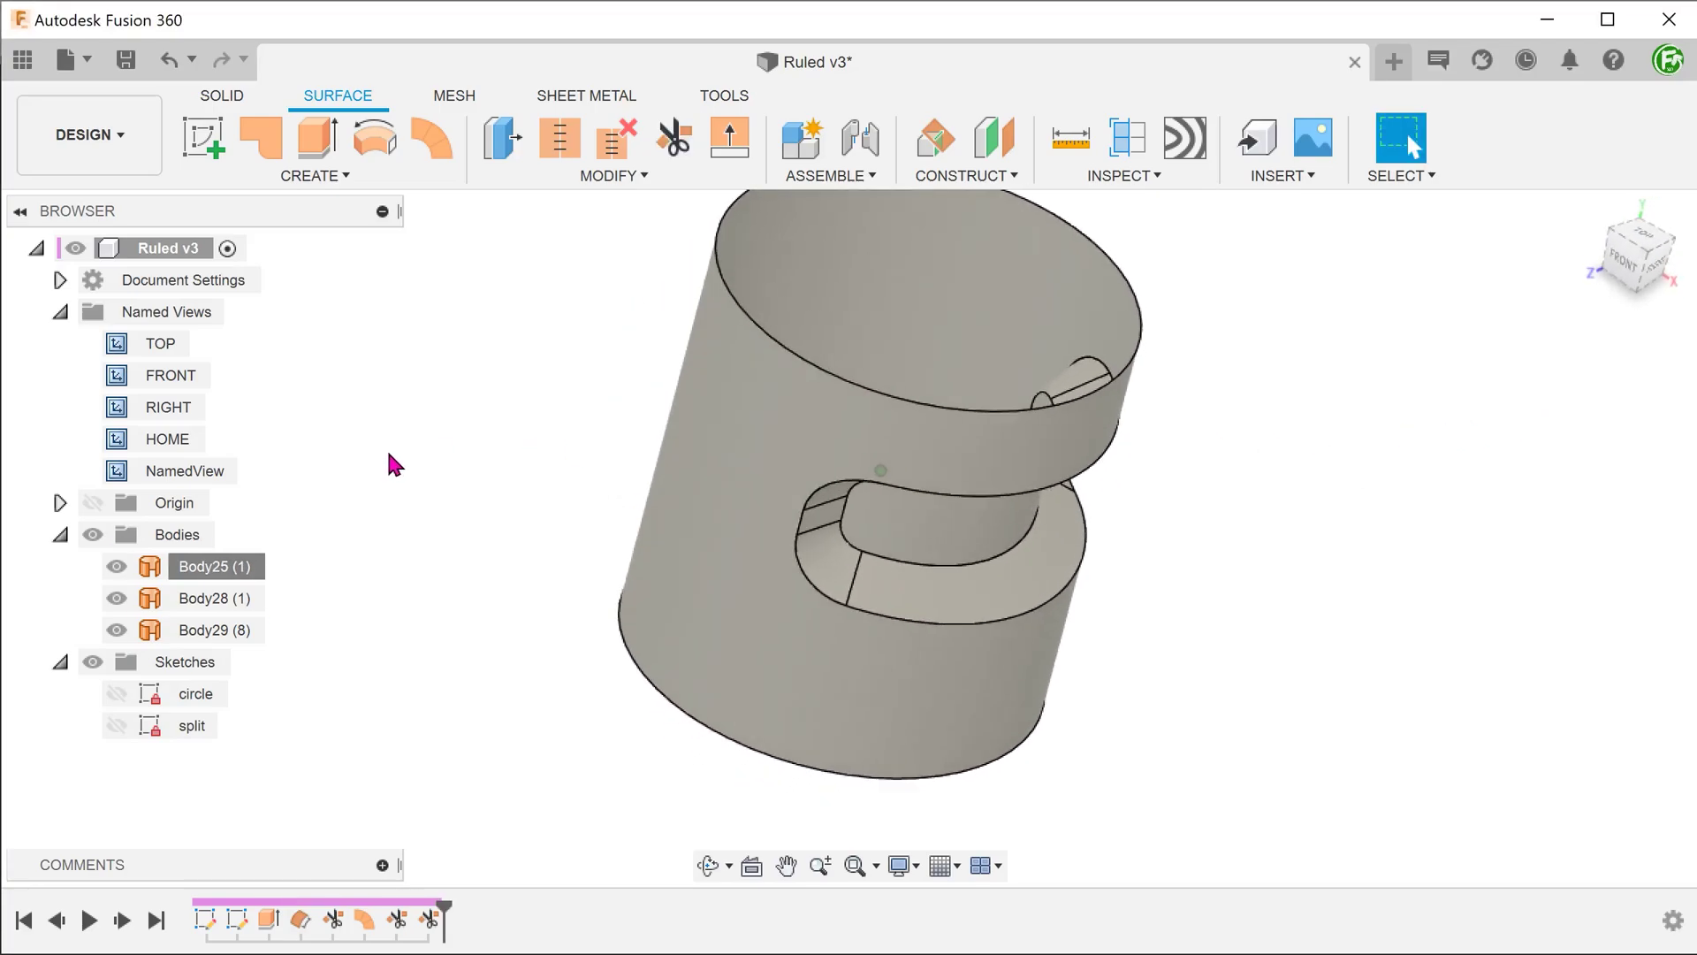
Step: Inspect the trimmed surfaces with a section analysis on the XY plane
left_click(1127, 137)
left_click(928, 623)
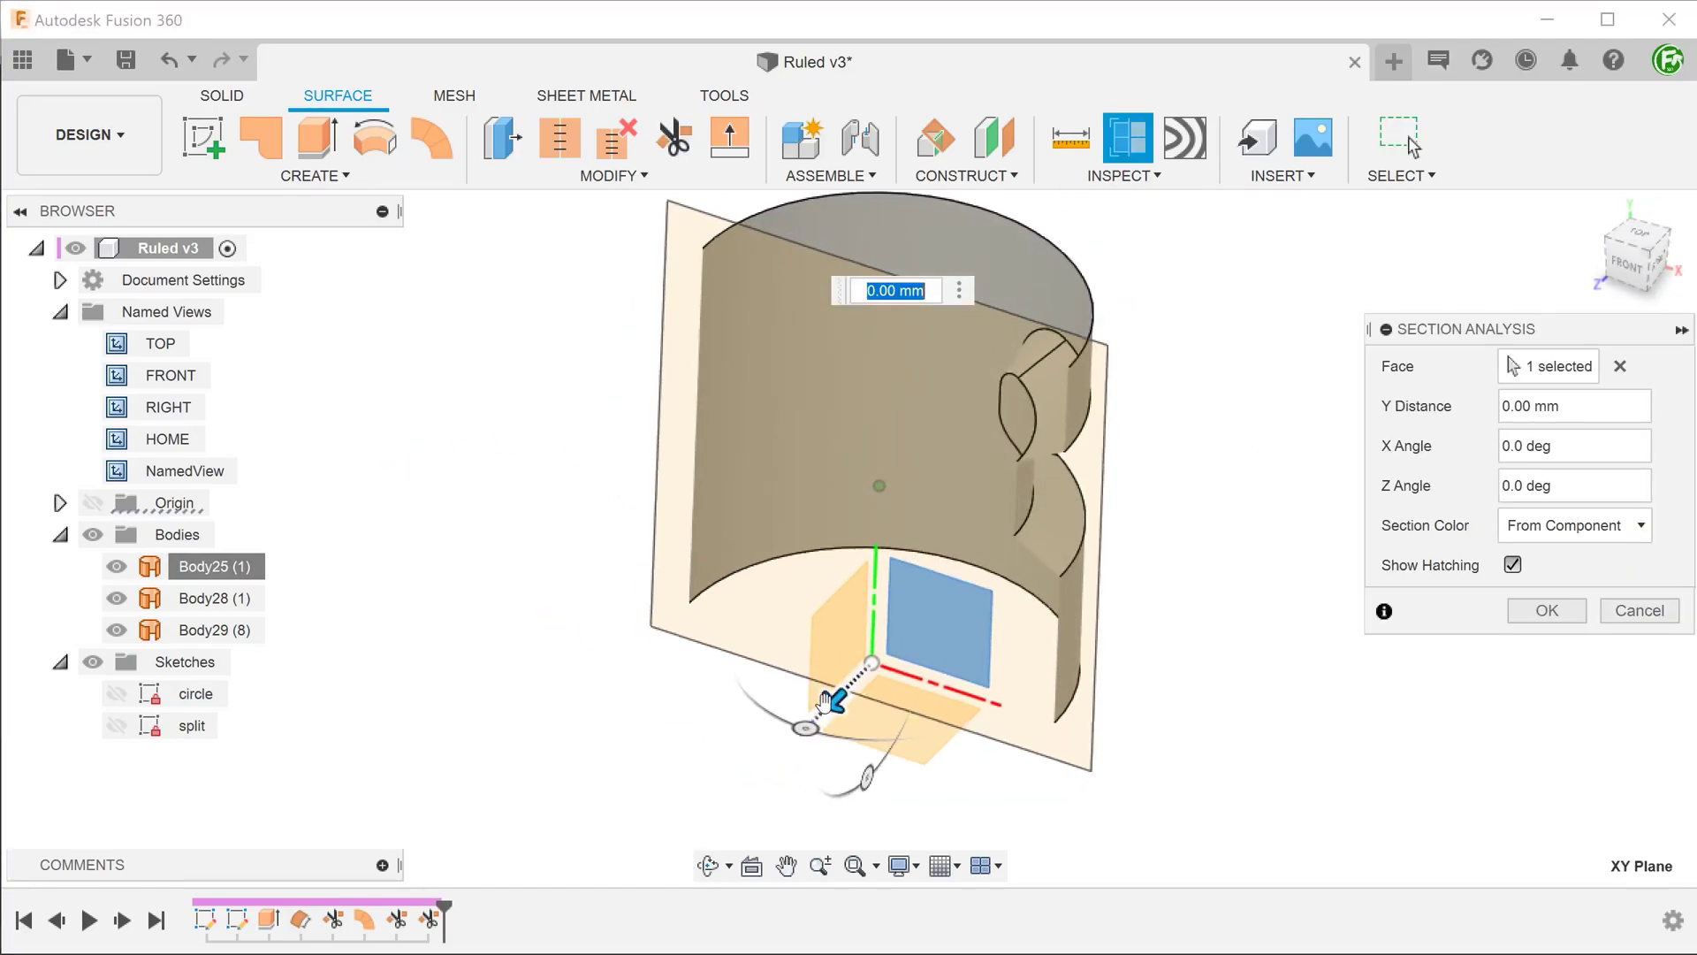
mouse_move(824, 687)
left_mouse_down()
mouse_move(796, 718)
mouse_move(847, 674)
mouse_move(799, 663)
mouse_move(763, 698)
mouse_move(834, 694)
left_mouse_up()
left_click(1537, 616)
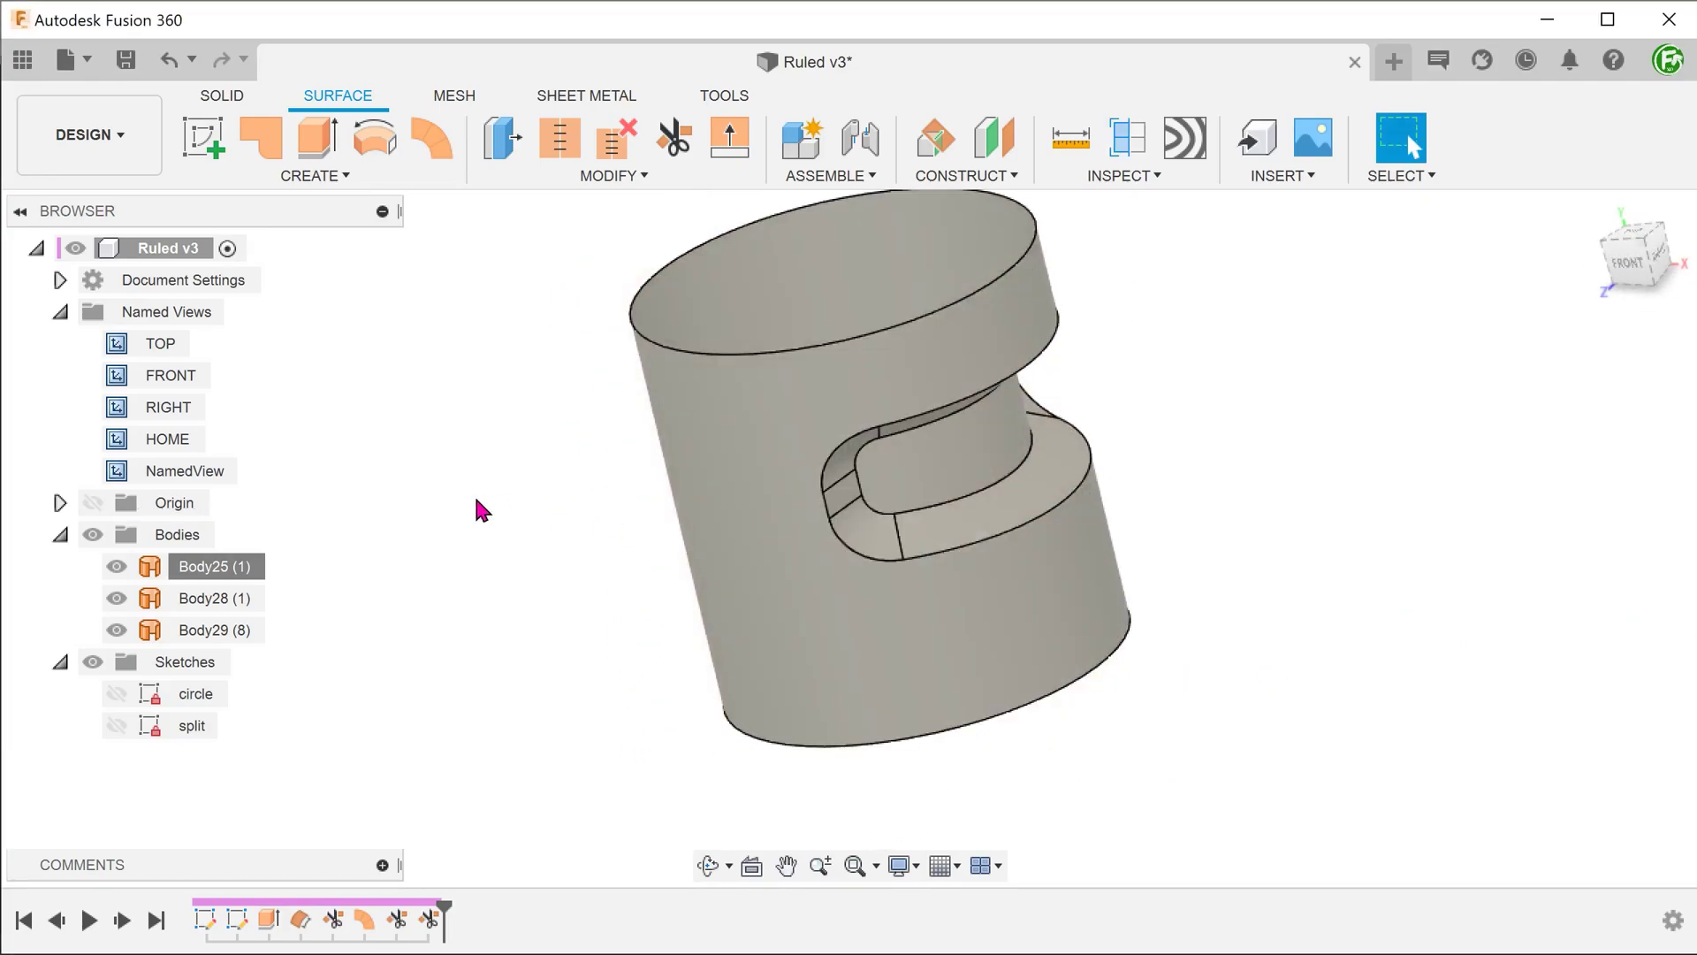
Step: Examine the upper and lower angled faces of the ruled surface and compare how they slope toward the inset band
key("F6")
left_click(459, 500)
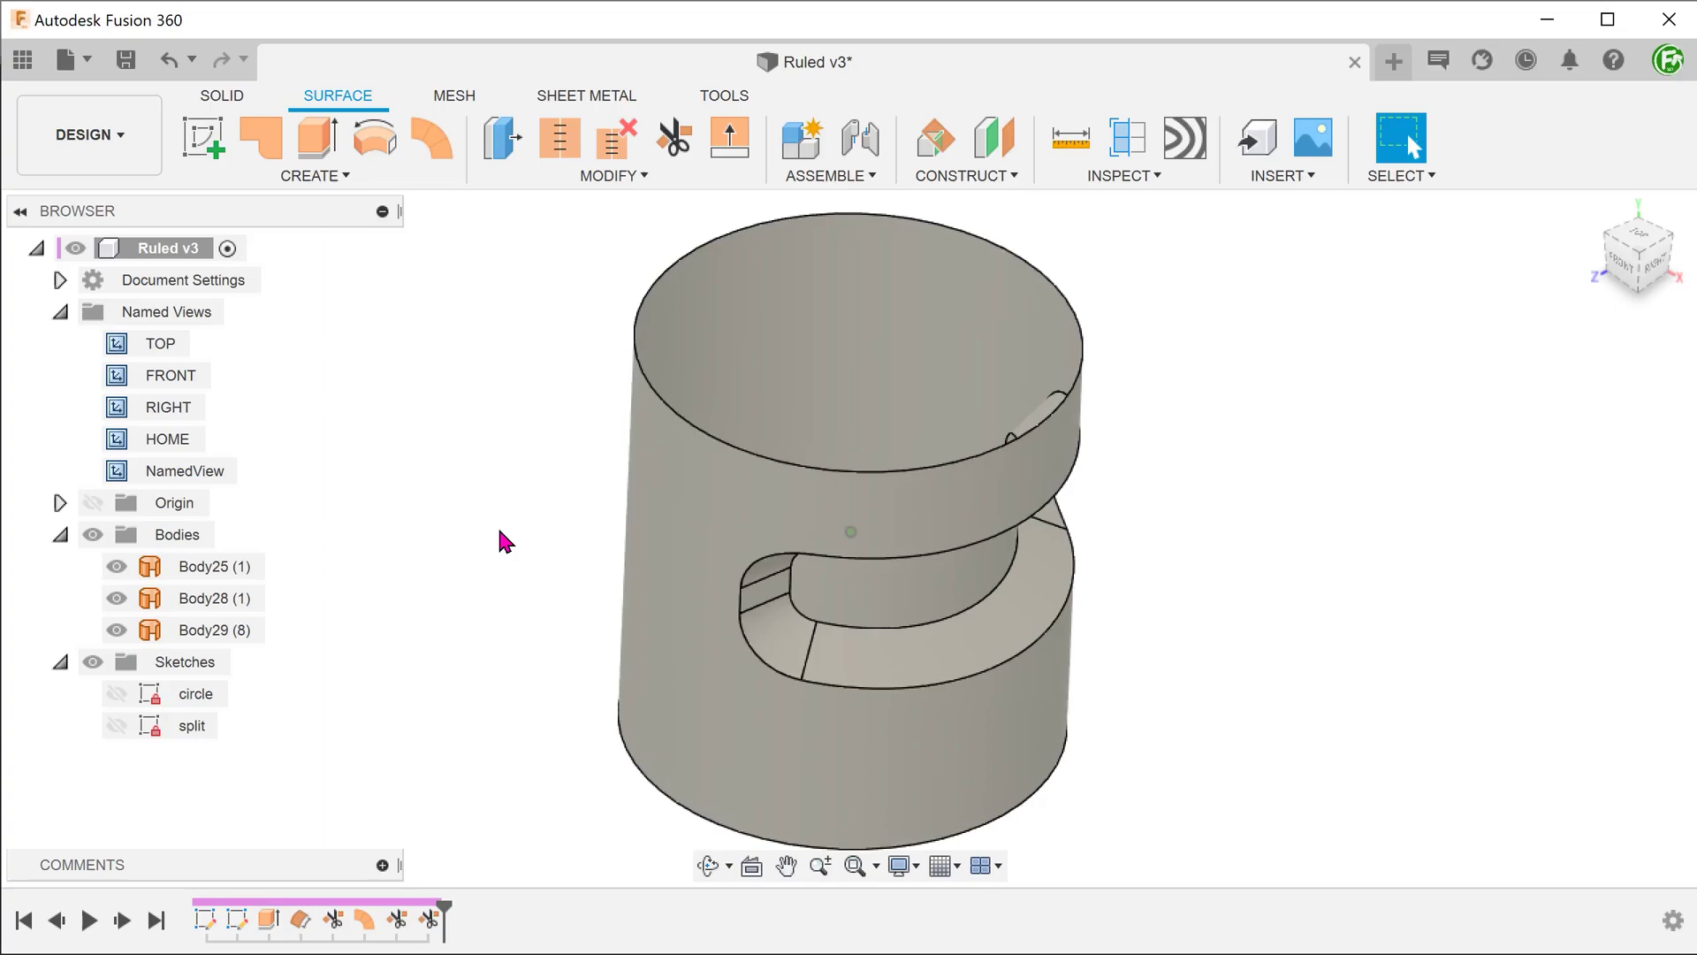
left_click(1000, 397)
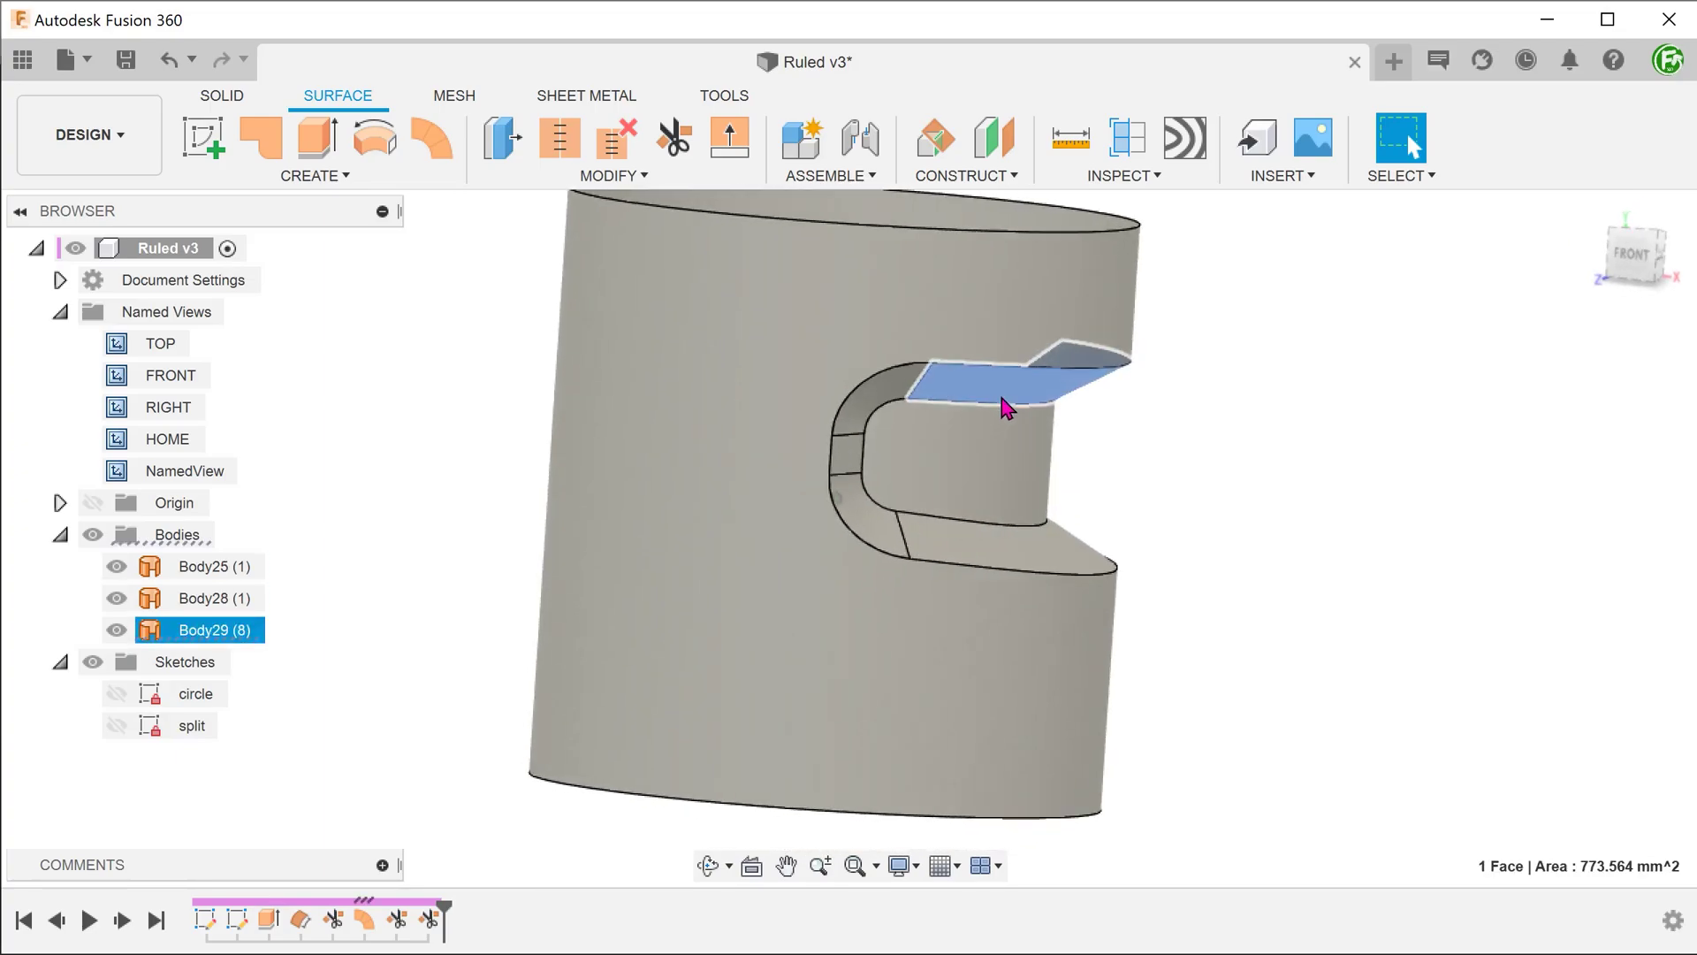
left_click(1066, 504)
left_click(1047, 515)
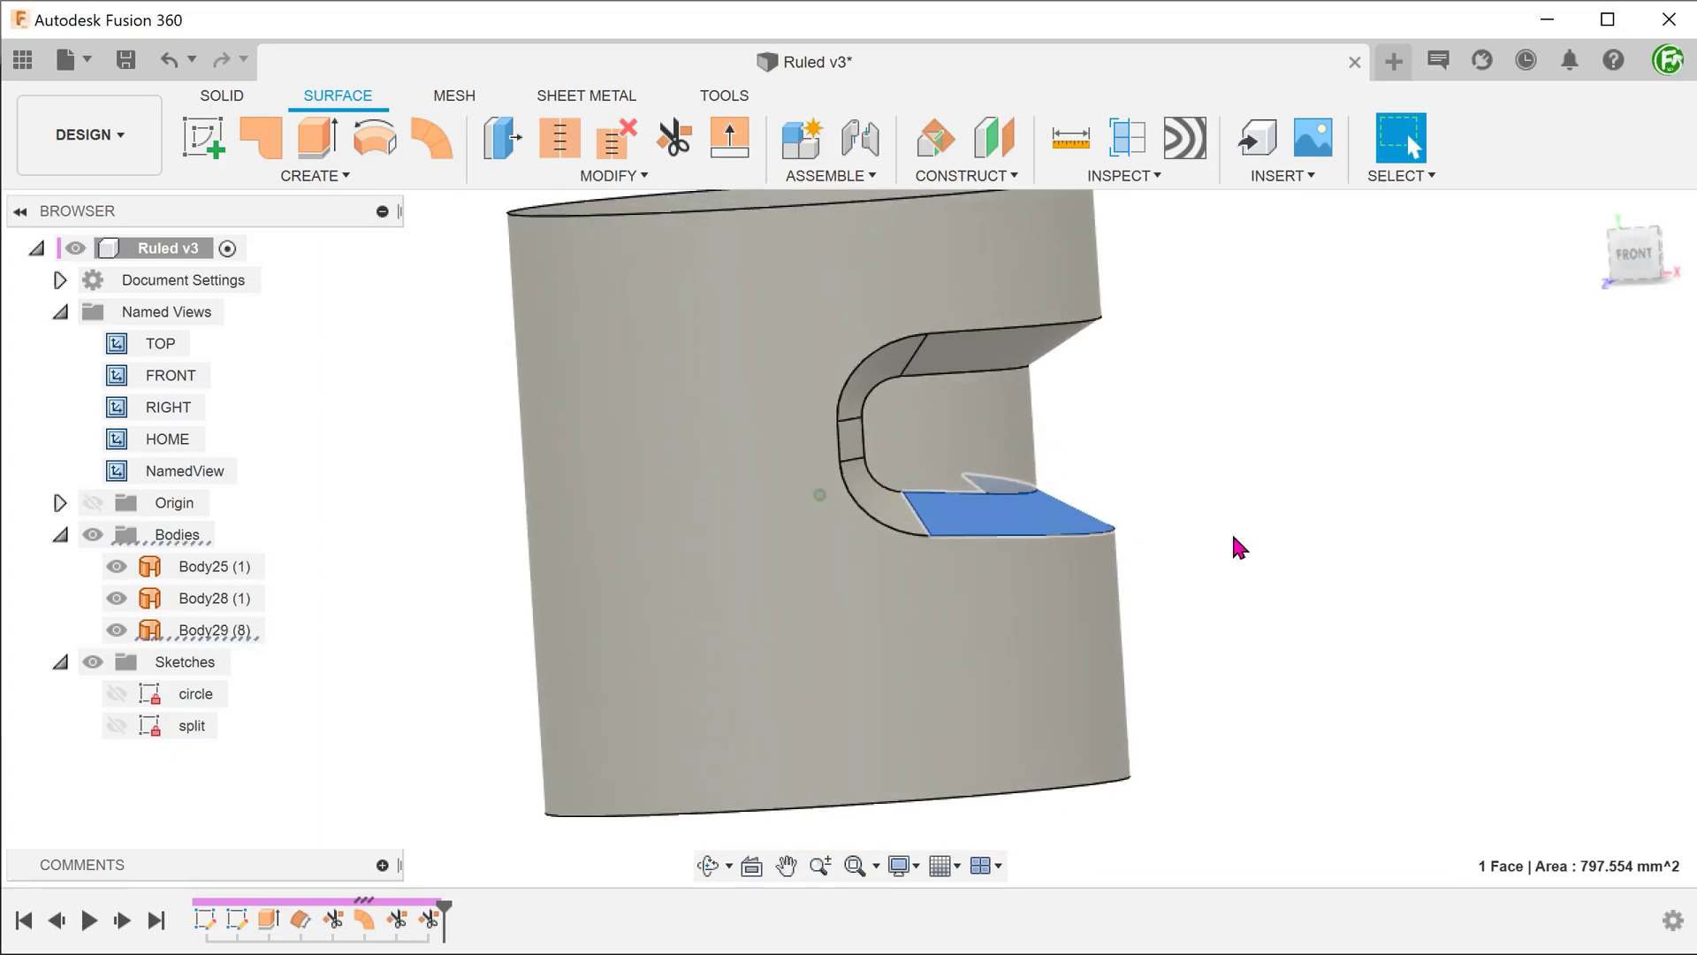
left_click(374, 490)
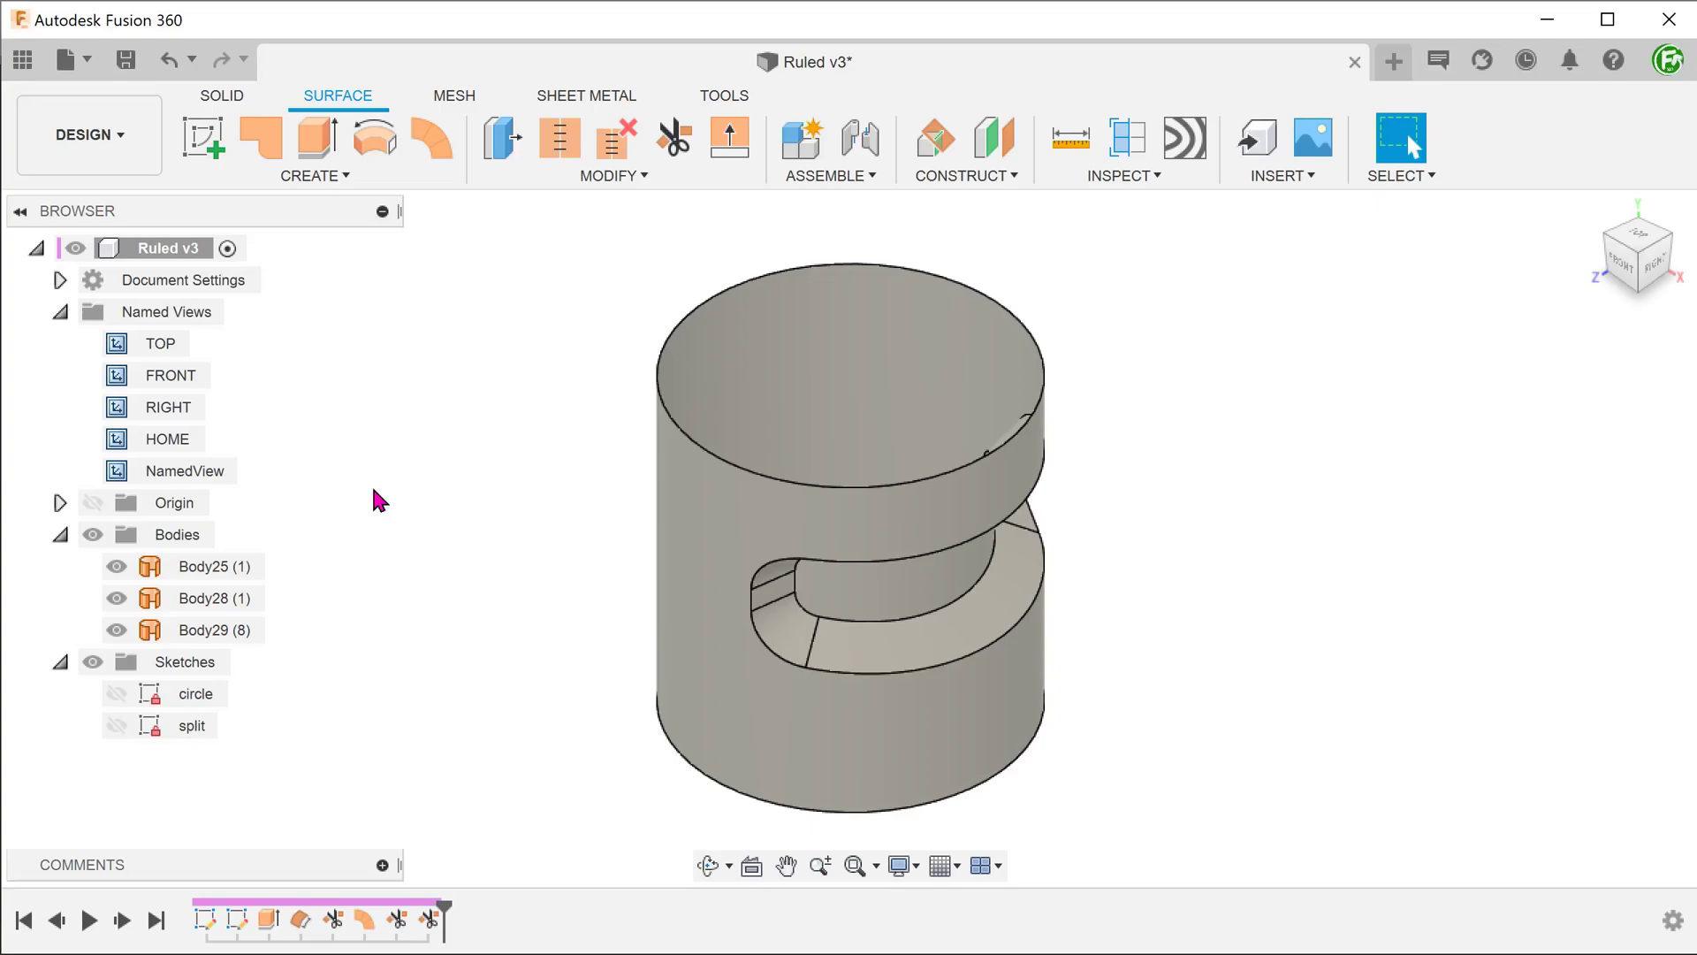
Step: Delete the ruled surface and the two trims after it from the design history, and hide the outer cylinder
left_click(430, 919)
left_click(355, 920, "shift")
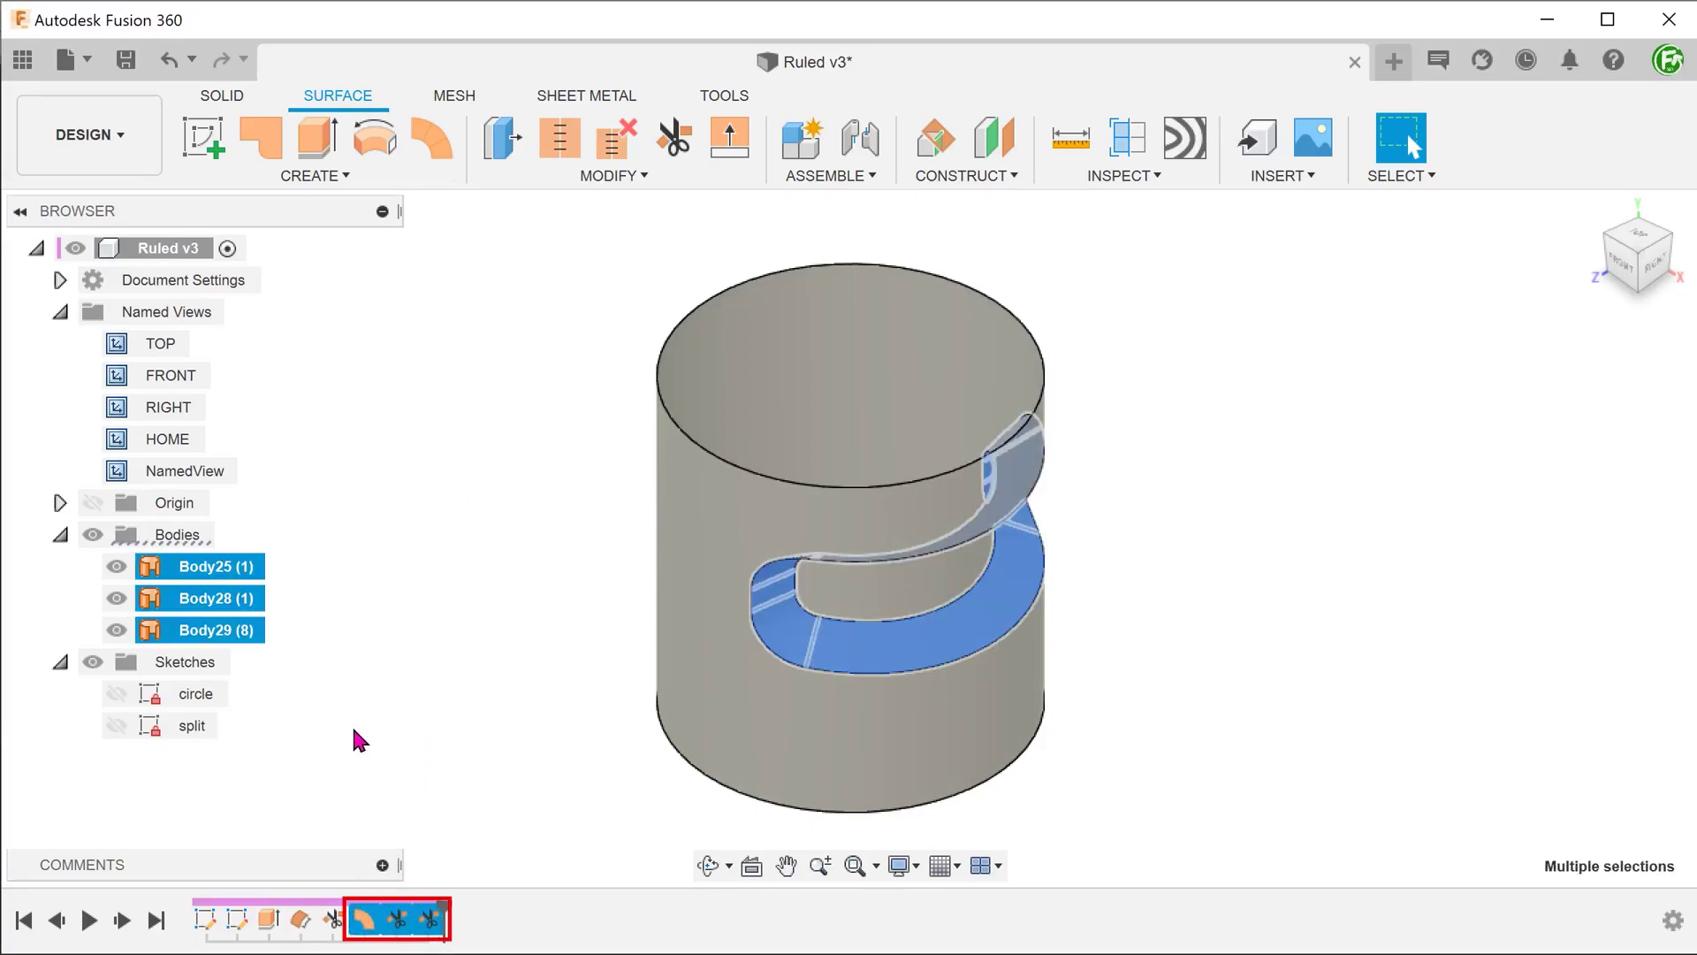
key("Delete")
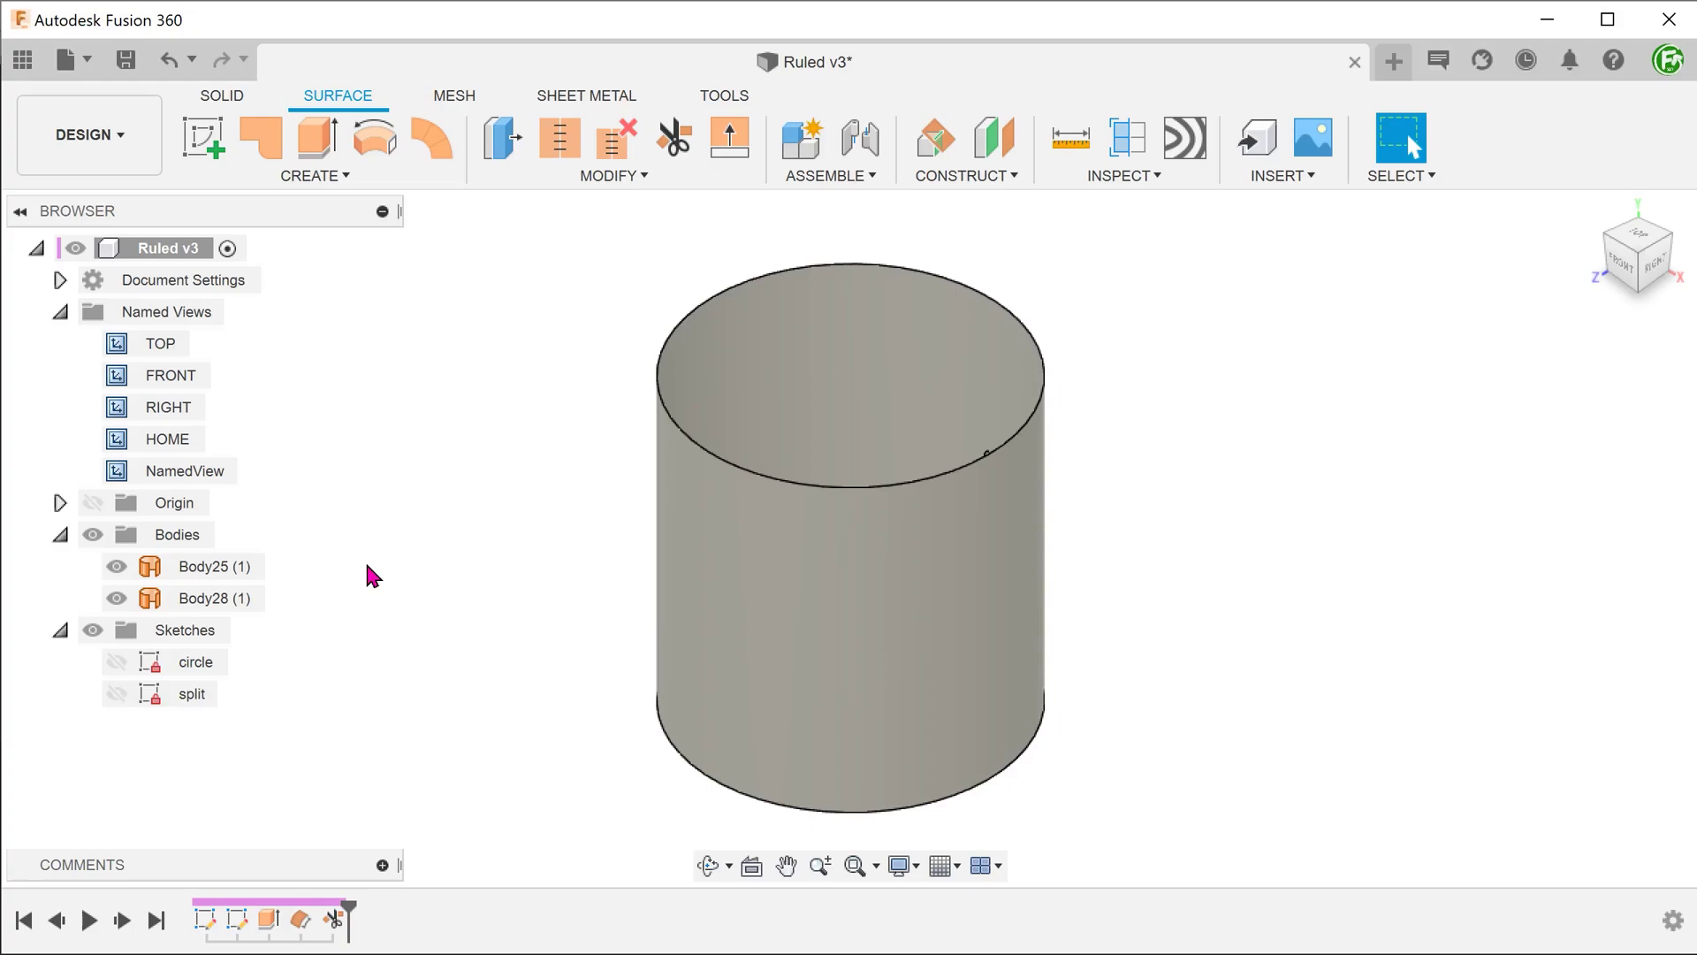
left_click(116, 566)
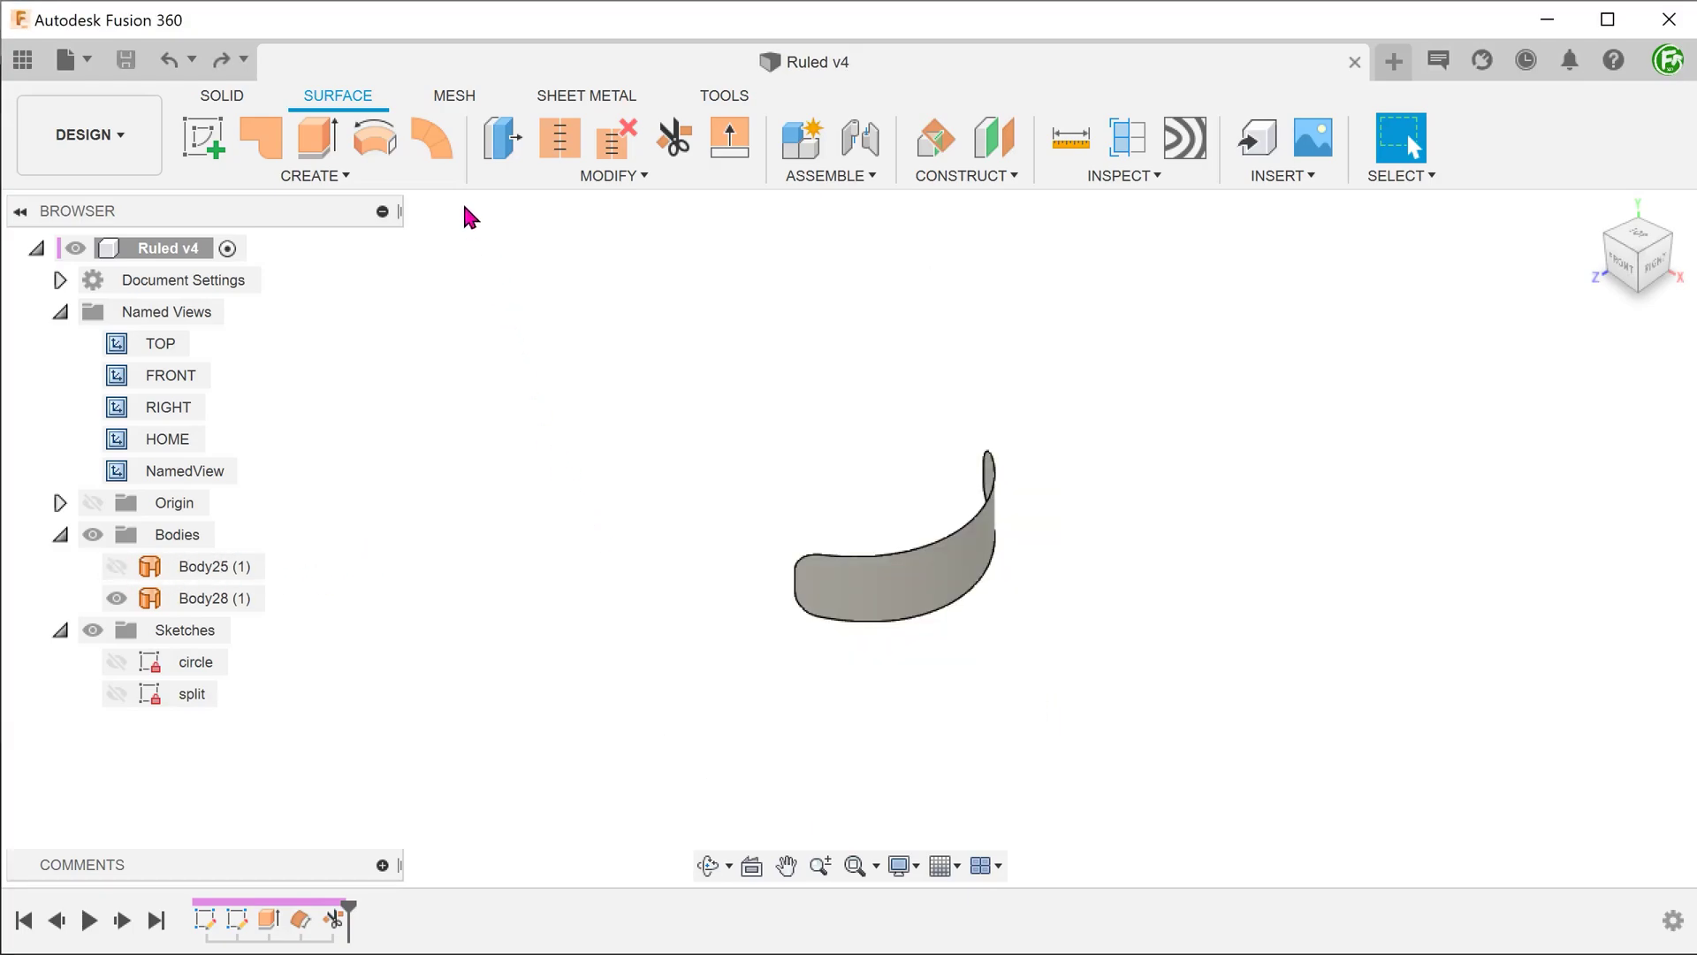
Step: Create a Normal-type ruled surface from the band's upper and side edges, without chain selection, 27 mm at 30 degrees, as a new body
left_click(438, 160)
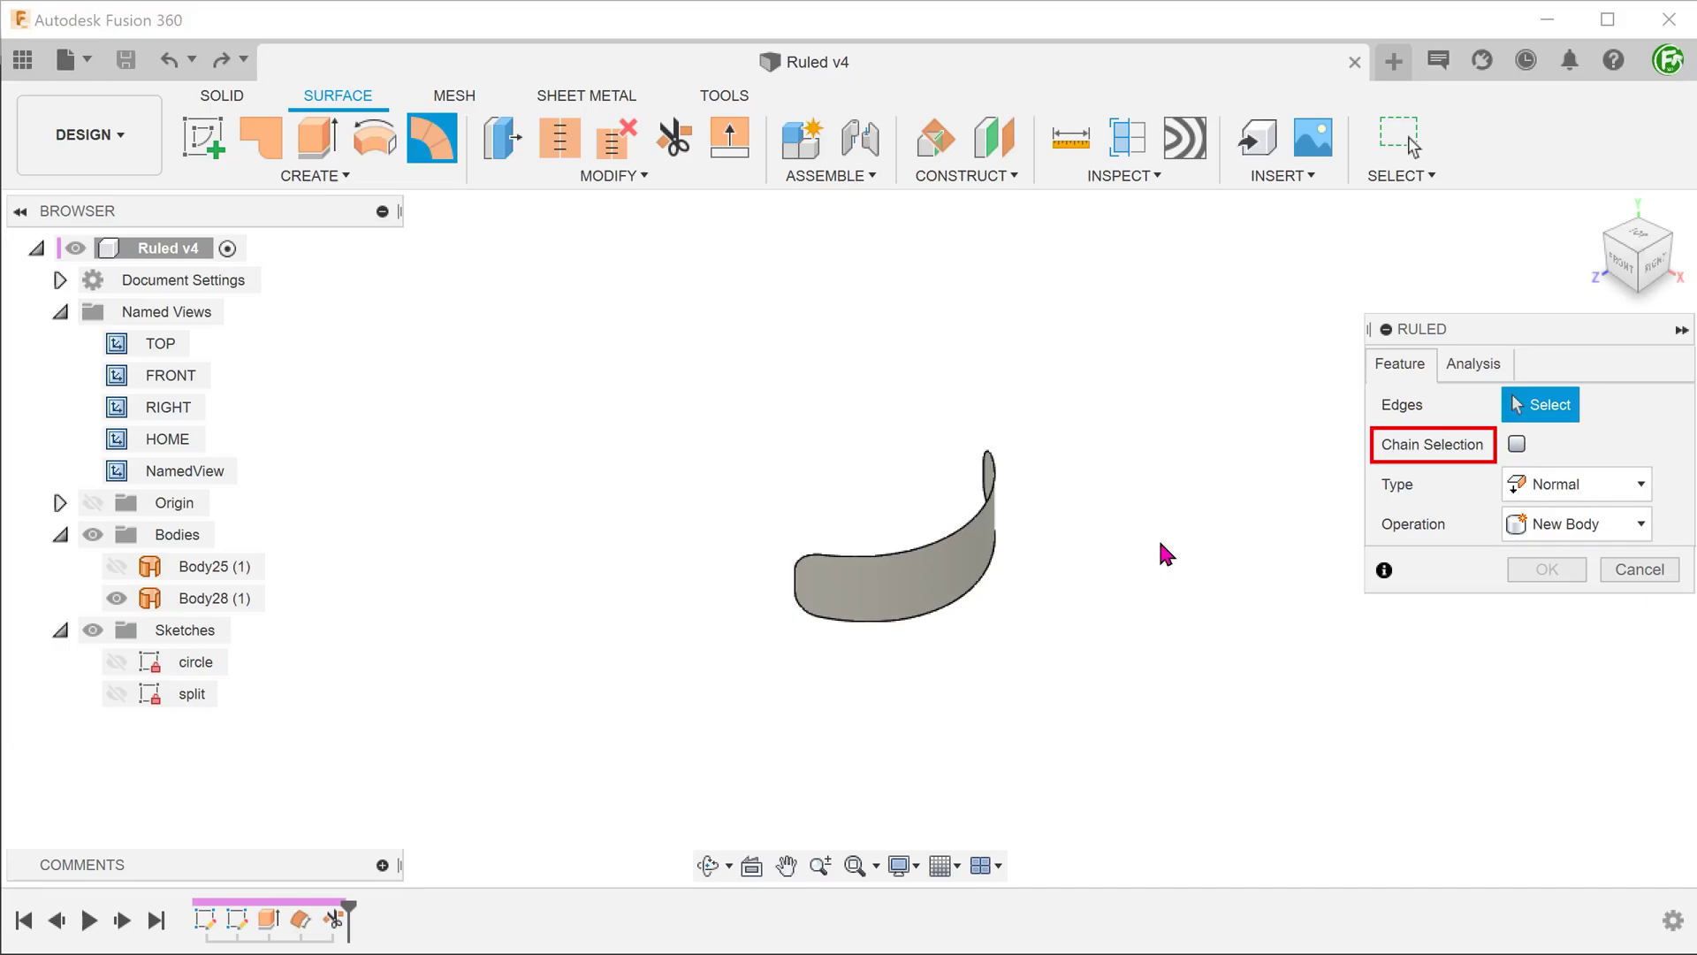
middle_click_drag(711, 651, 568, 594, "shift")
left_click(613, 583)
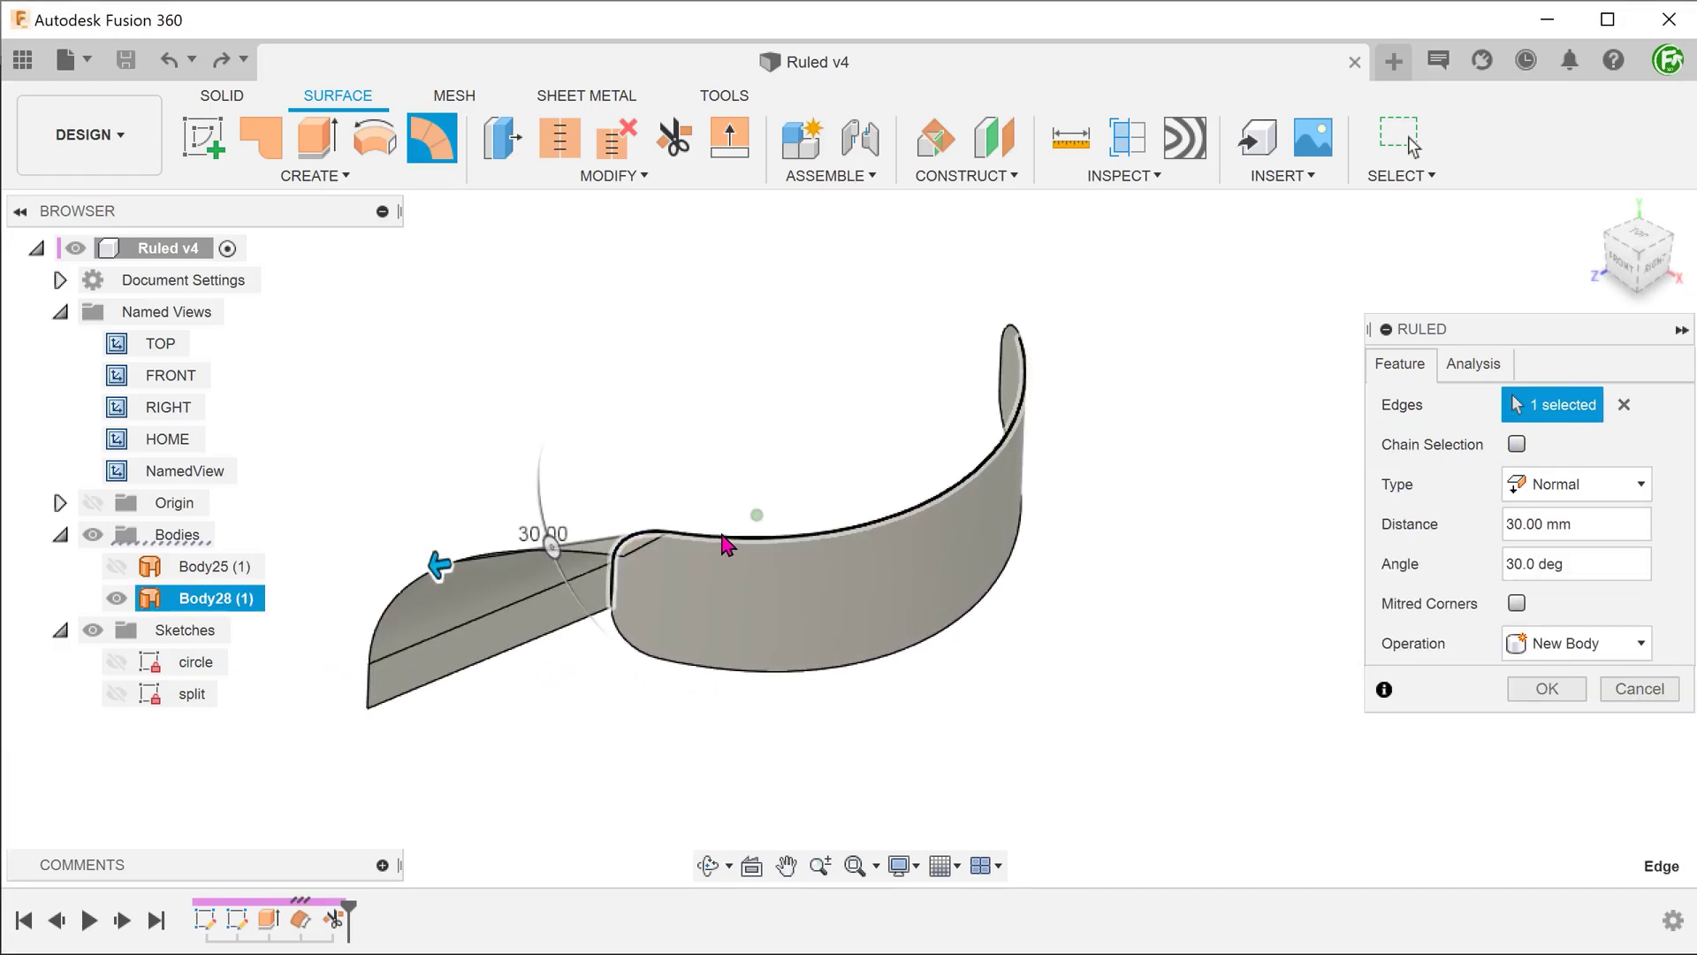
middle_click_drag(728, 637, 888, 679, "shift")
left_click(1009, 519)
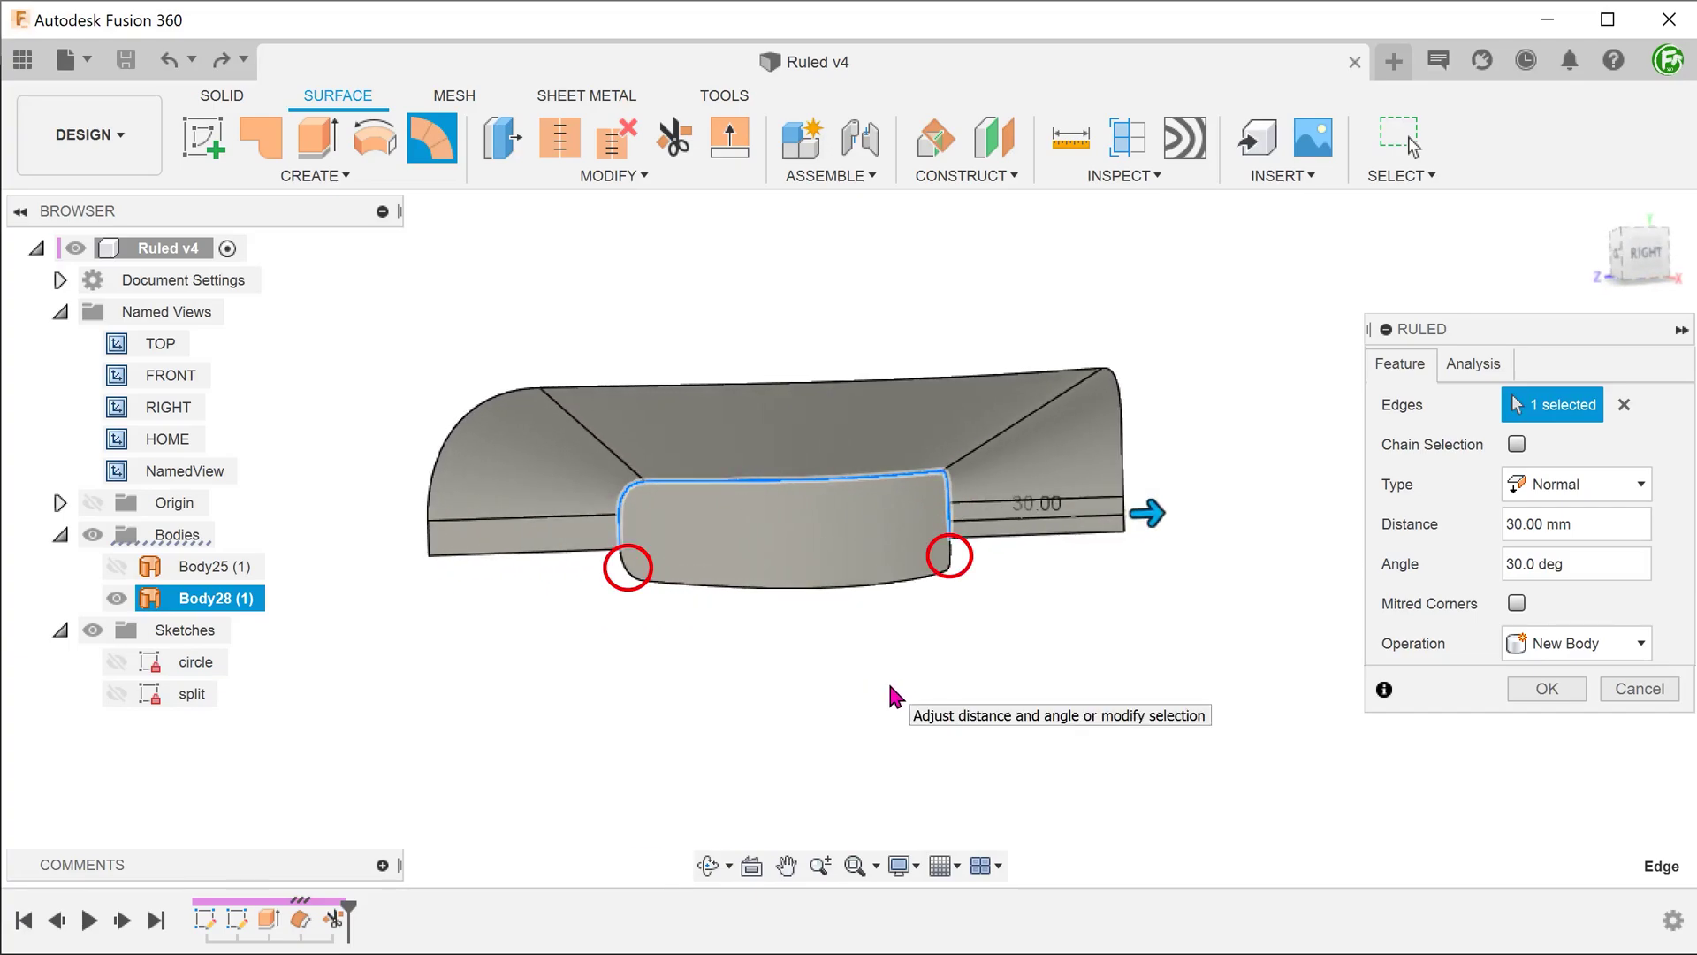
middle_click_drag(889, 687, 966, 678, "shift")
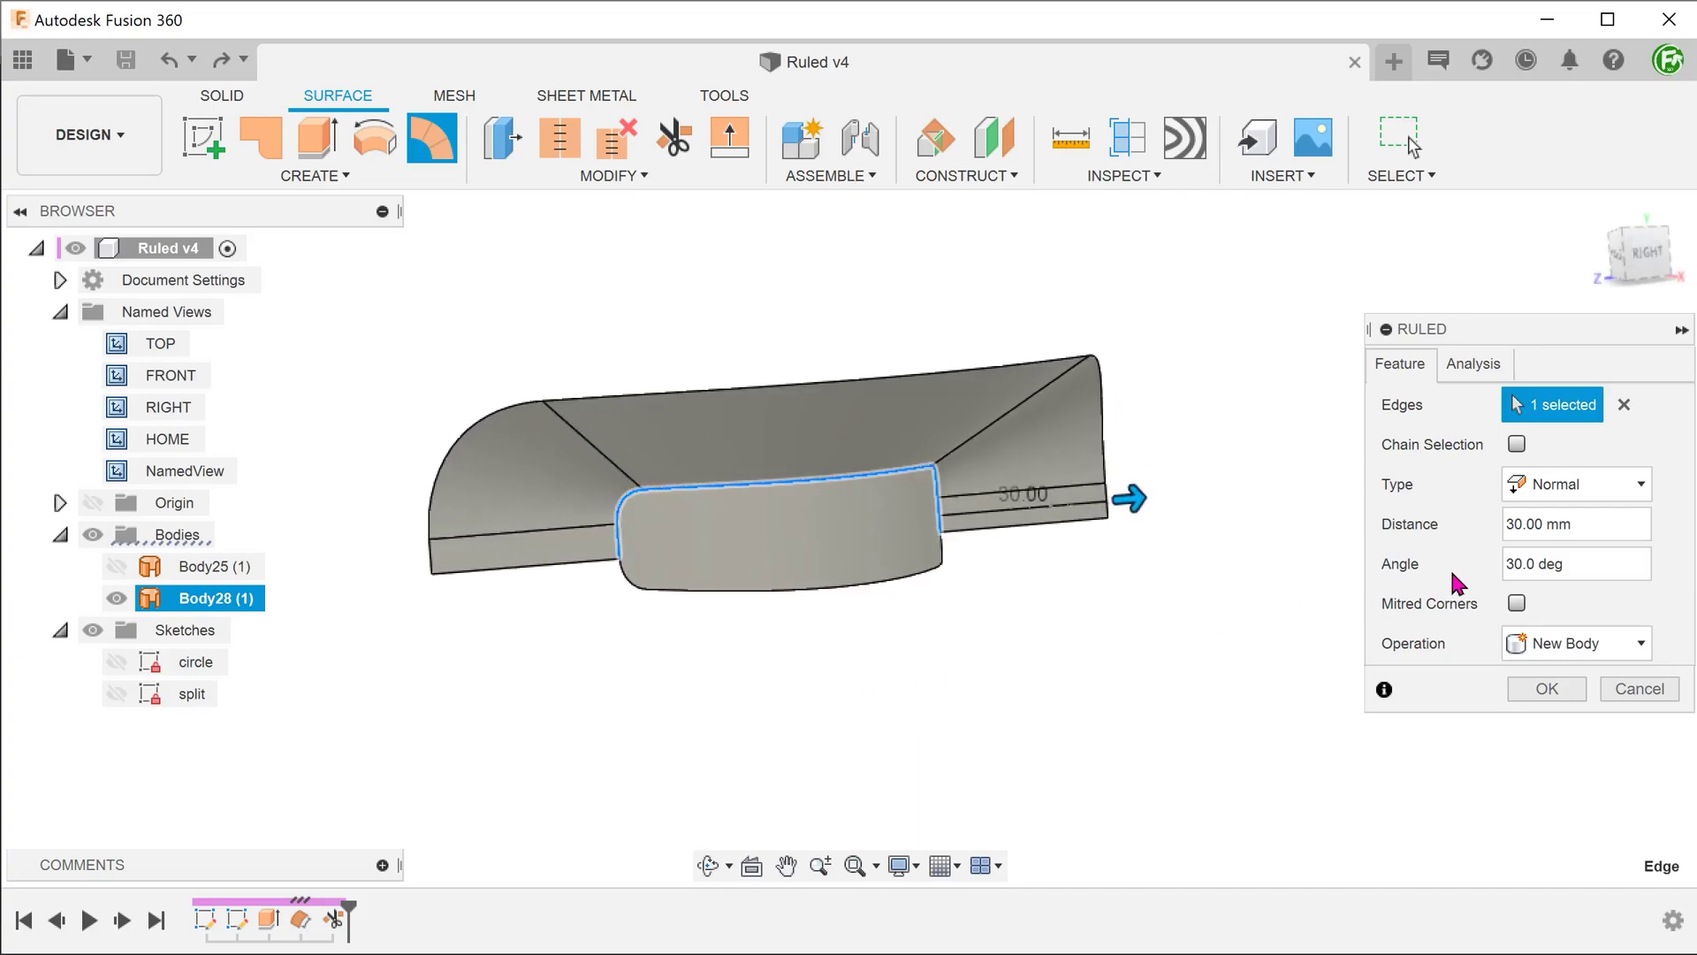
left_click_drag(1573, 529, 1539, 531)
type("27")
middle_click_drag(916, 697, 912, 698, "shift")
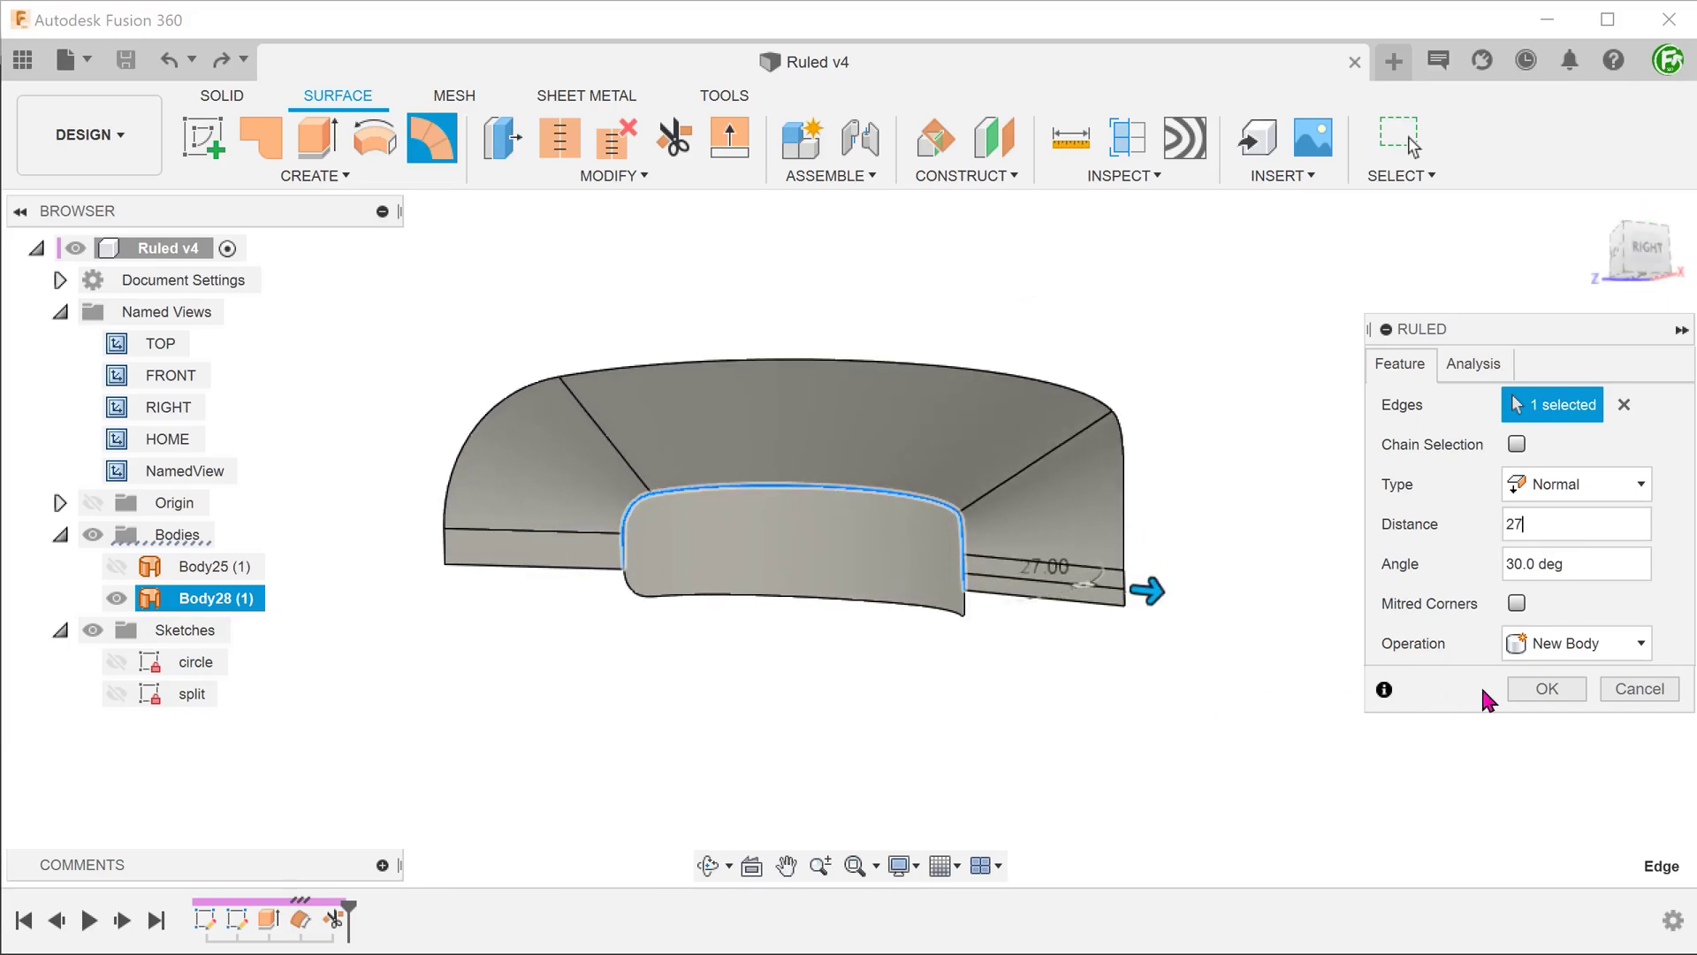
left_click(1530, 689)
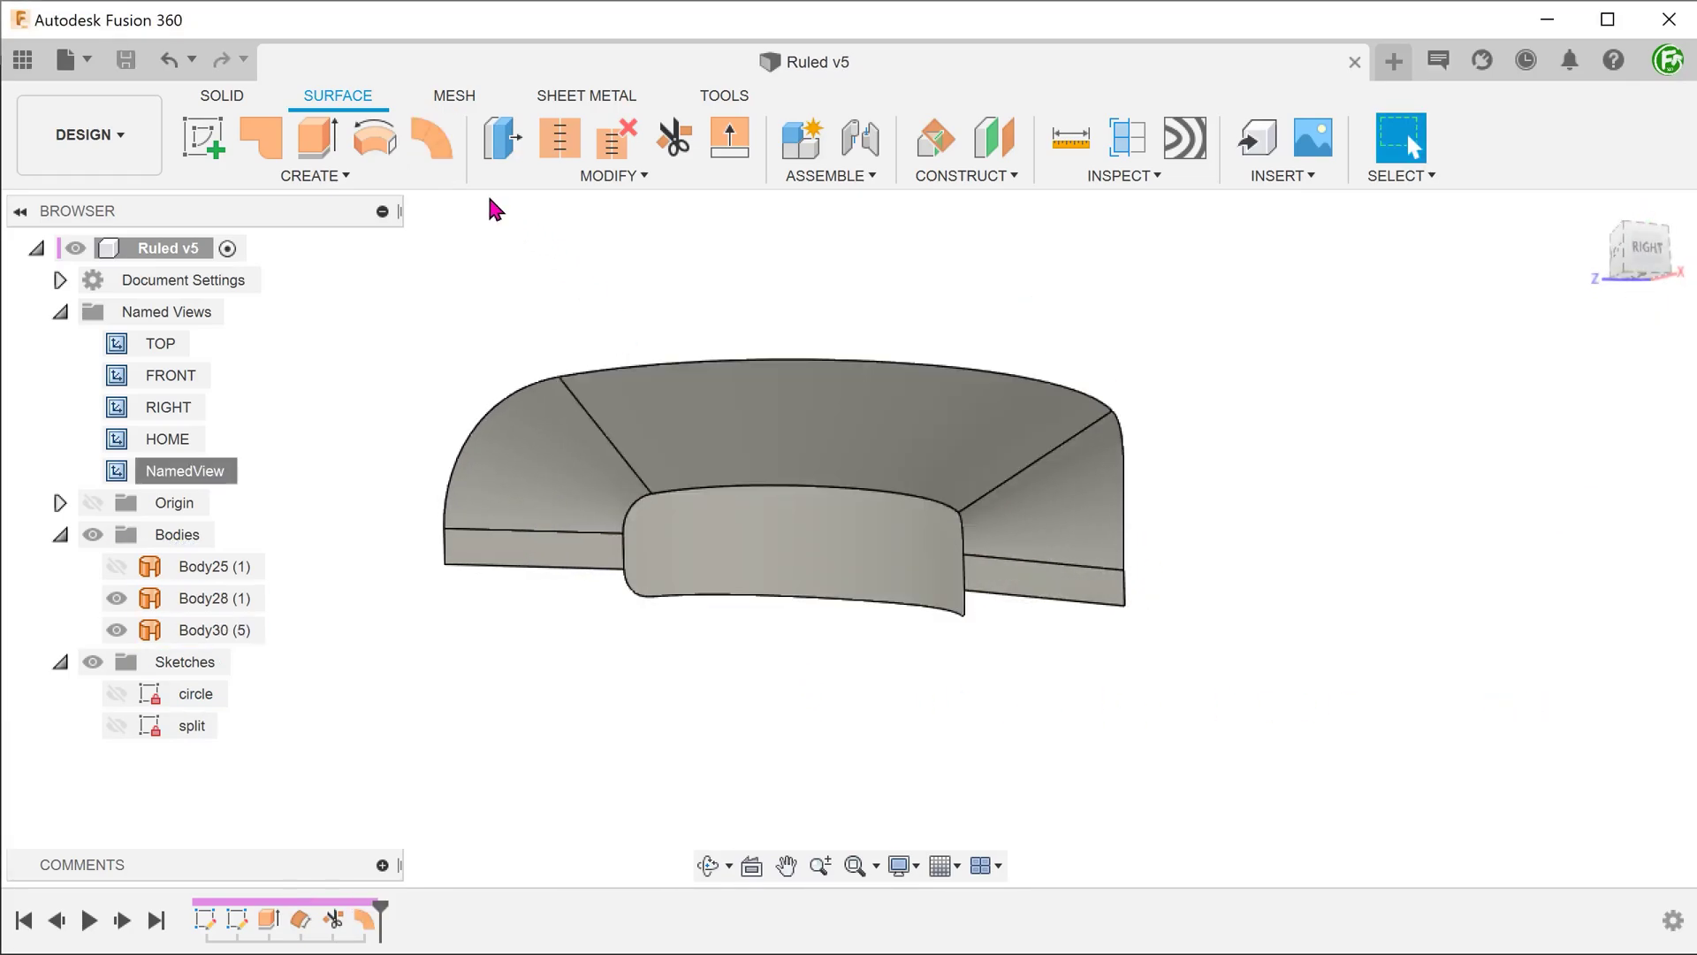
Step: Create a second Normal-type ruled surface from the band's lower edge, 27 mm at a 45 degree angle, as a new body
left_click(427, 156)
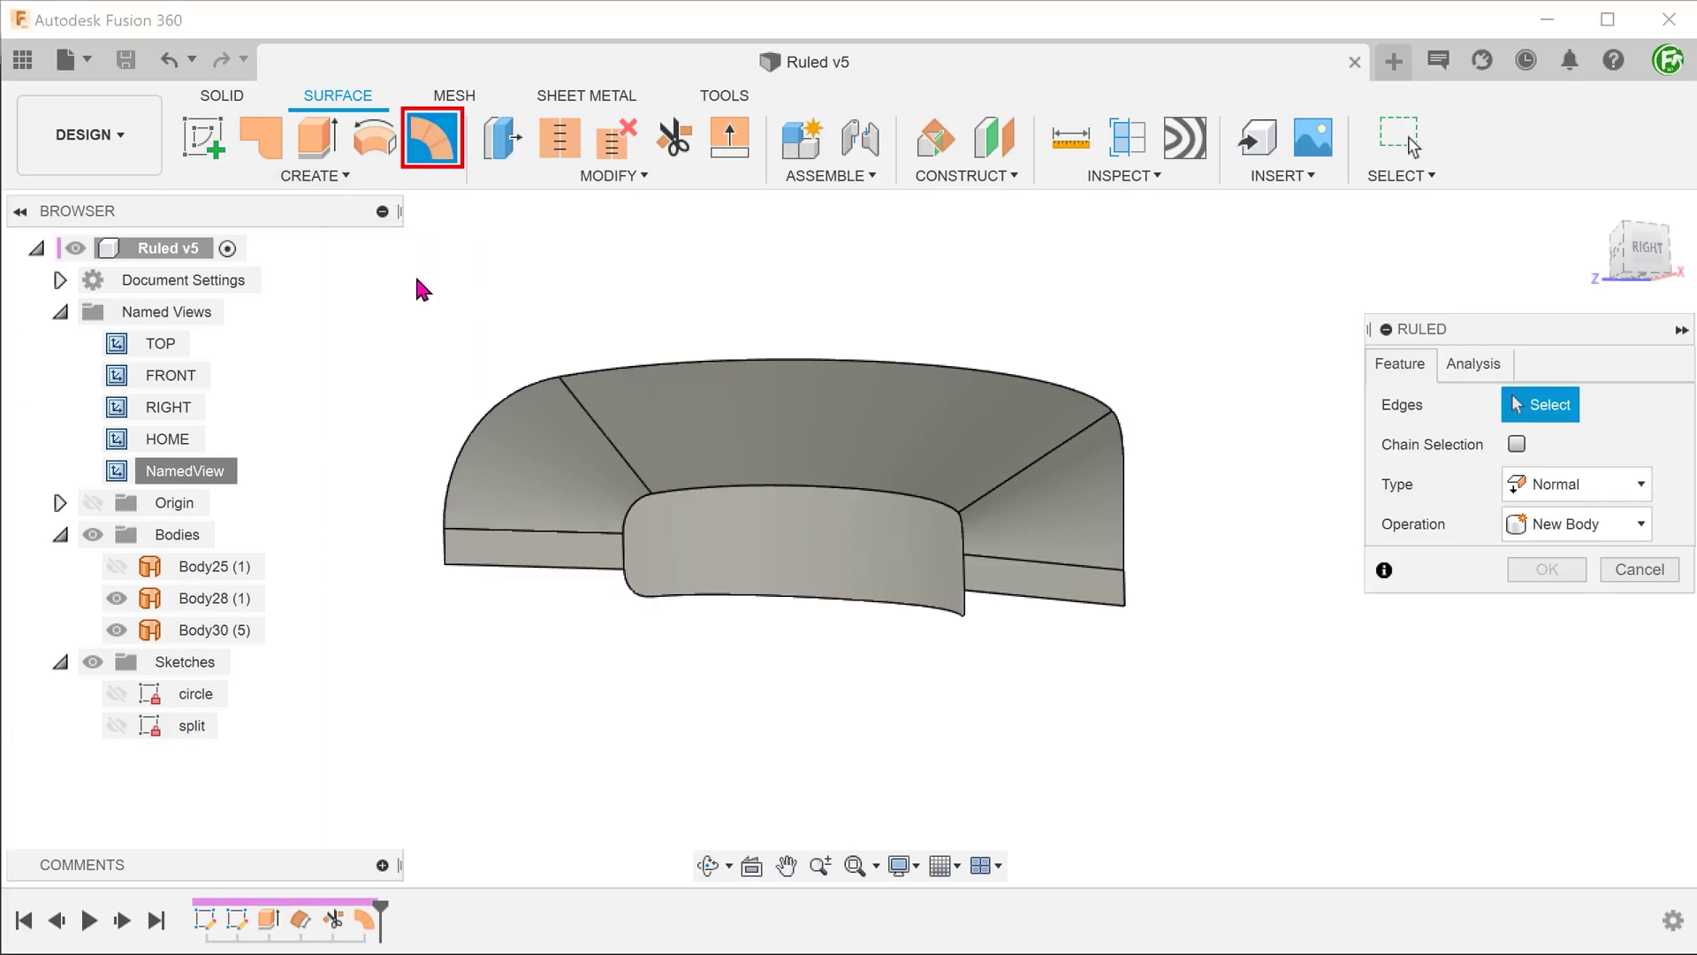
left_click(707, 600)
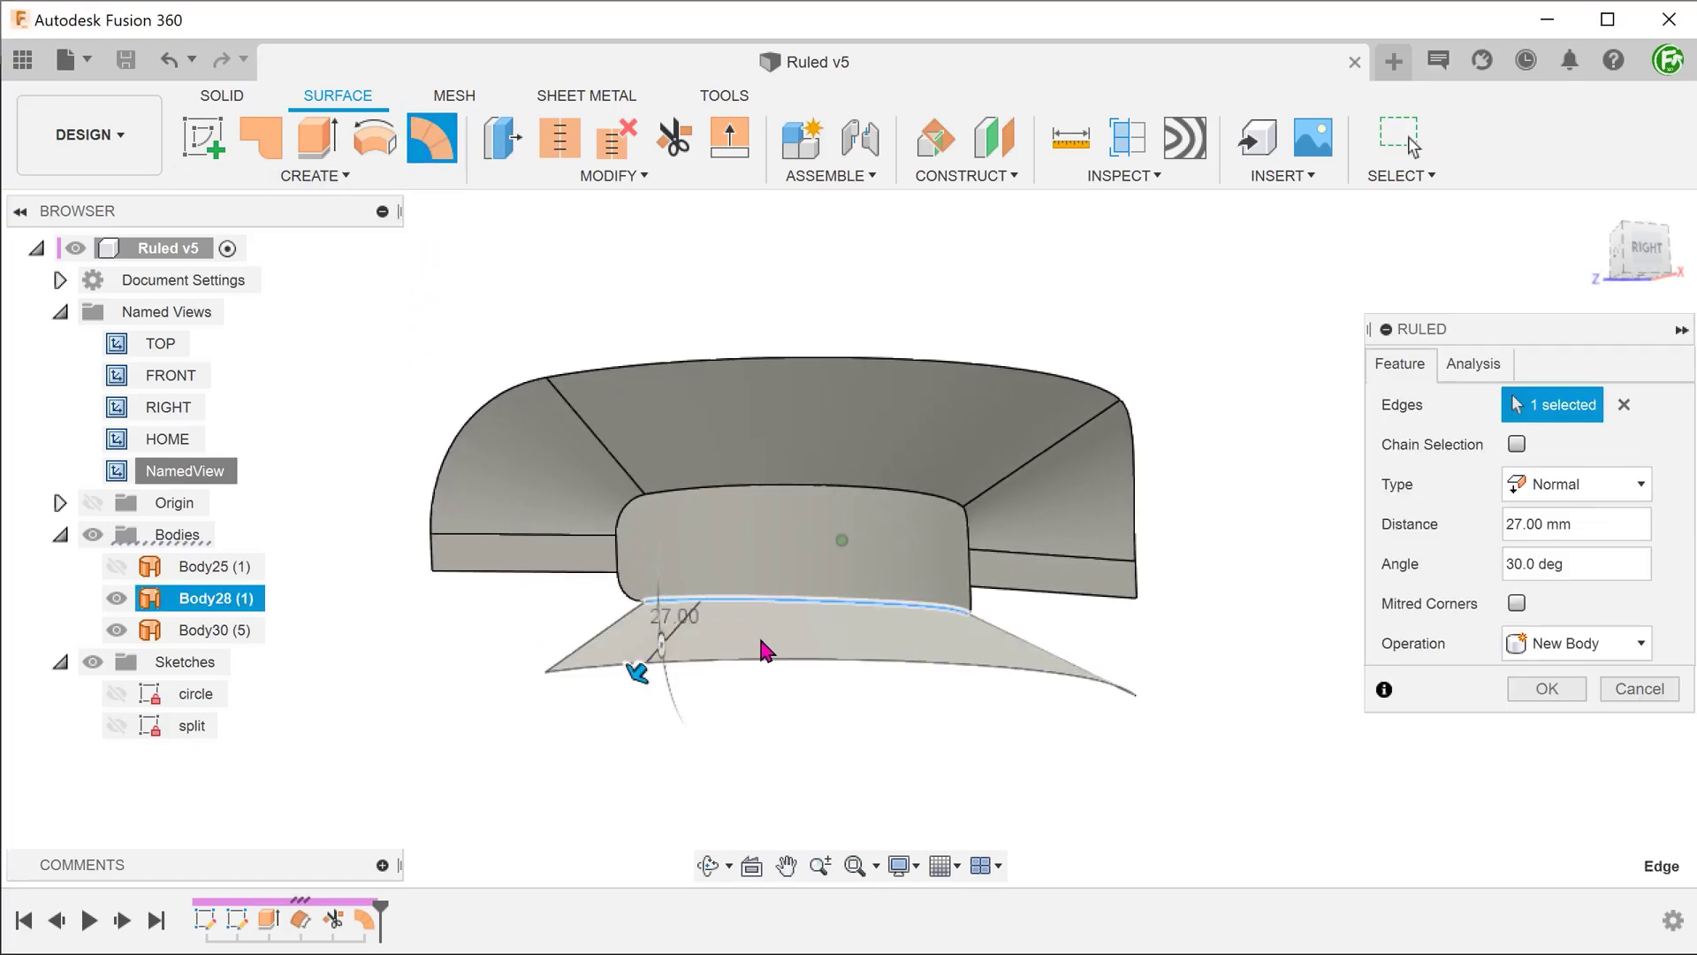
middle_click_drag(769, 651, 949, 722, "shift")
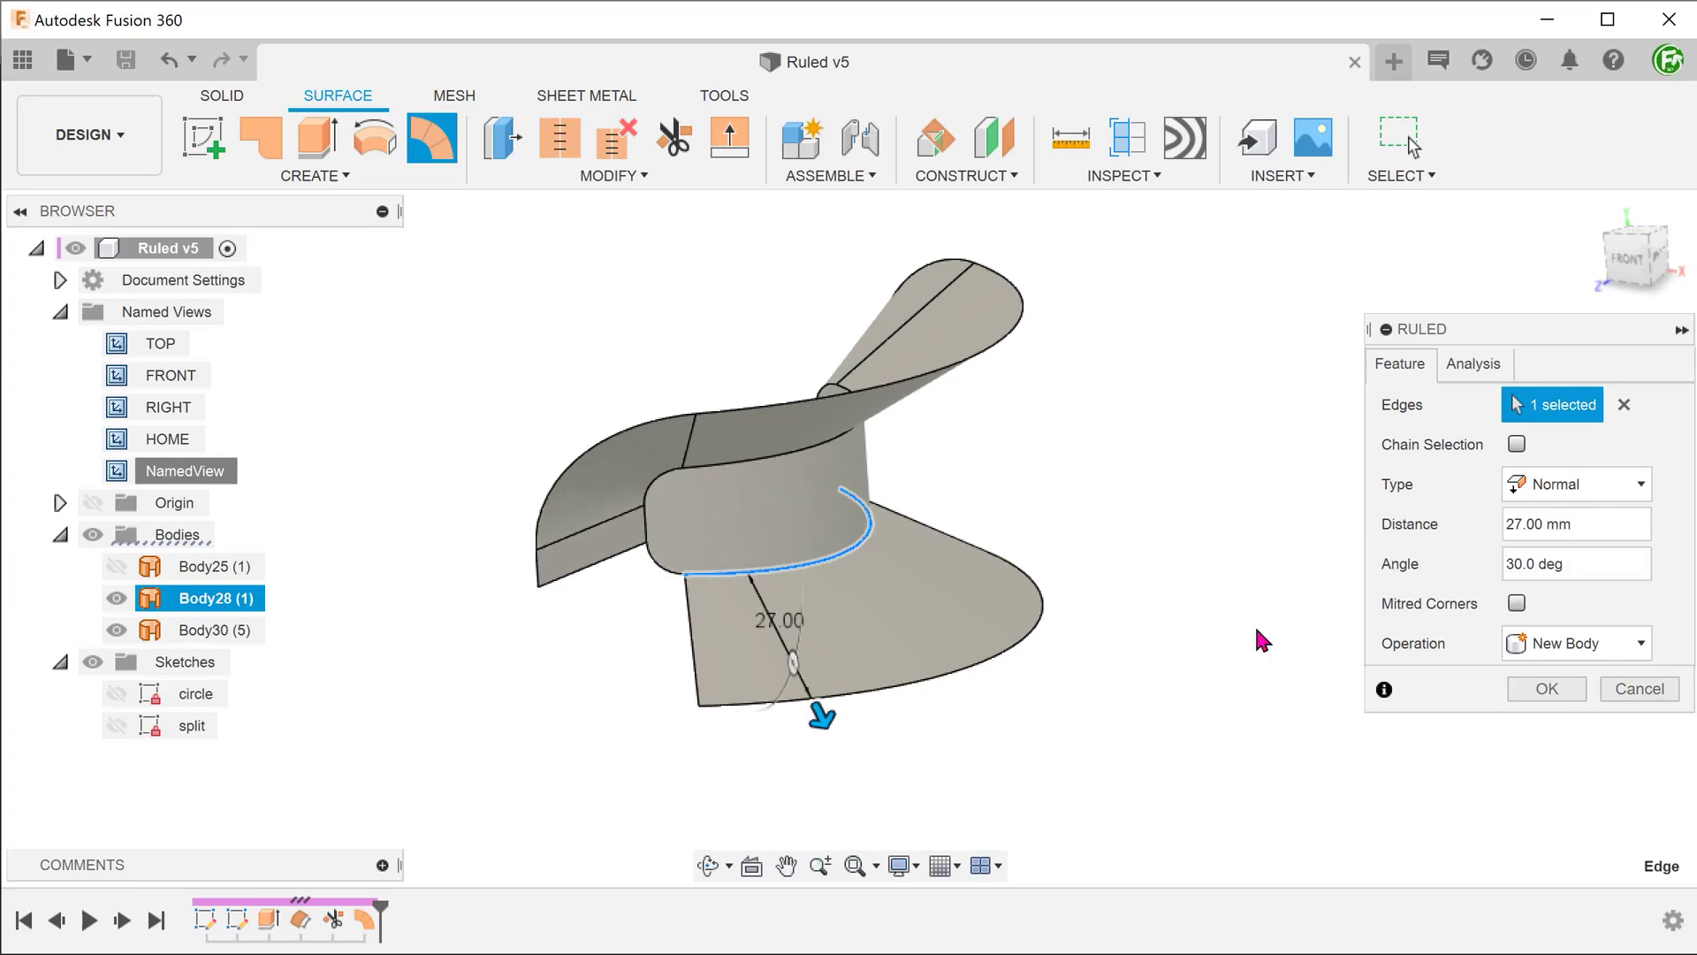
left_click(1586, 527)
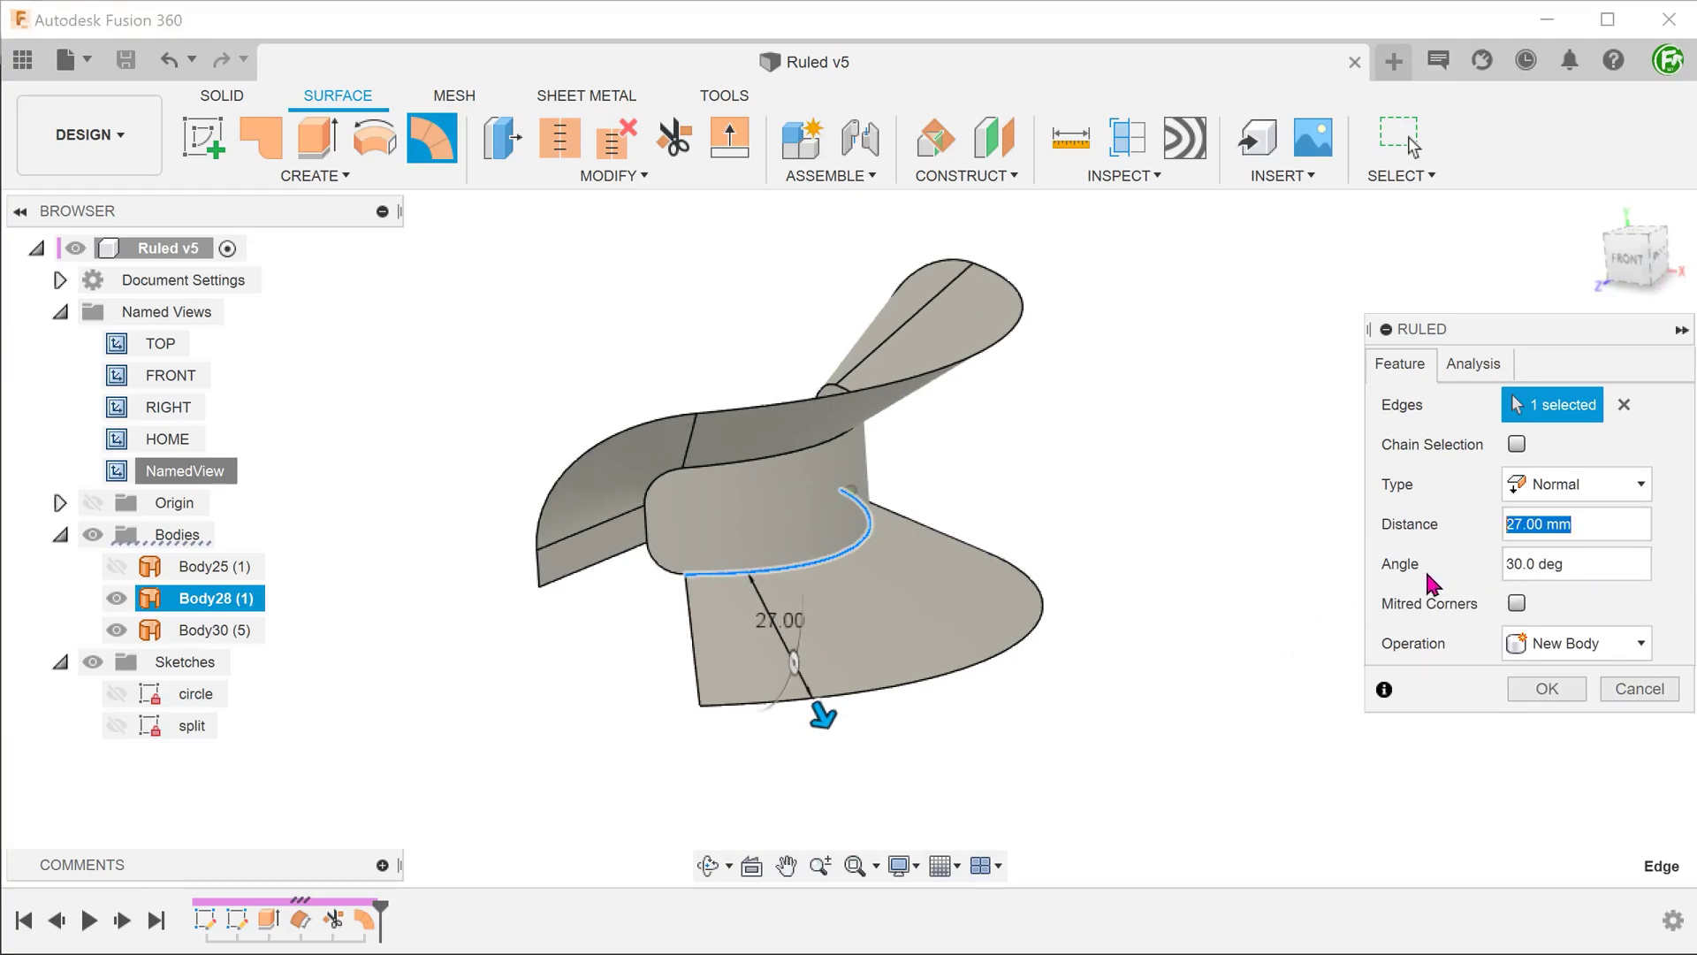
mouse_move(842, 654)
left_mouse_down()
mouse_move(803, 681)
mouse_move(832, 673)
left_mouse_up()
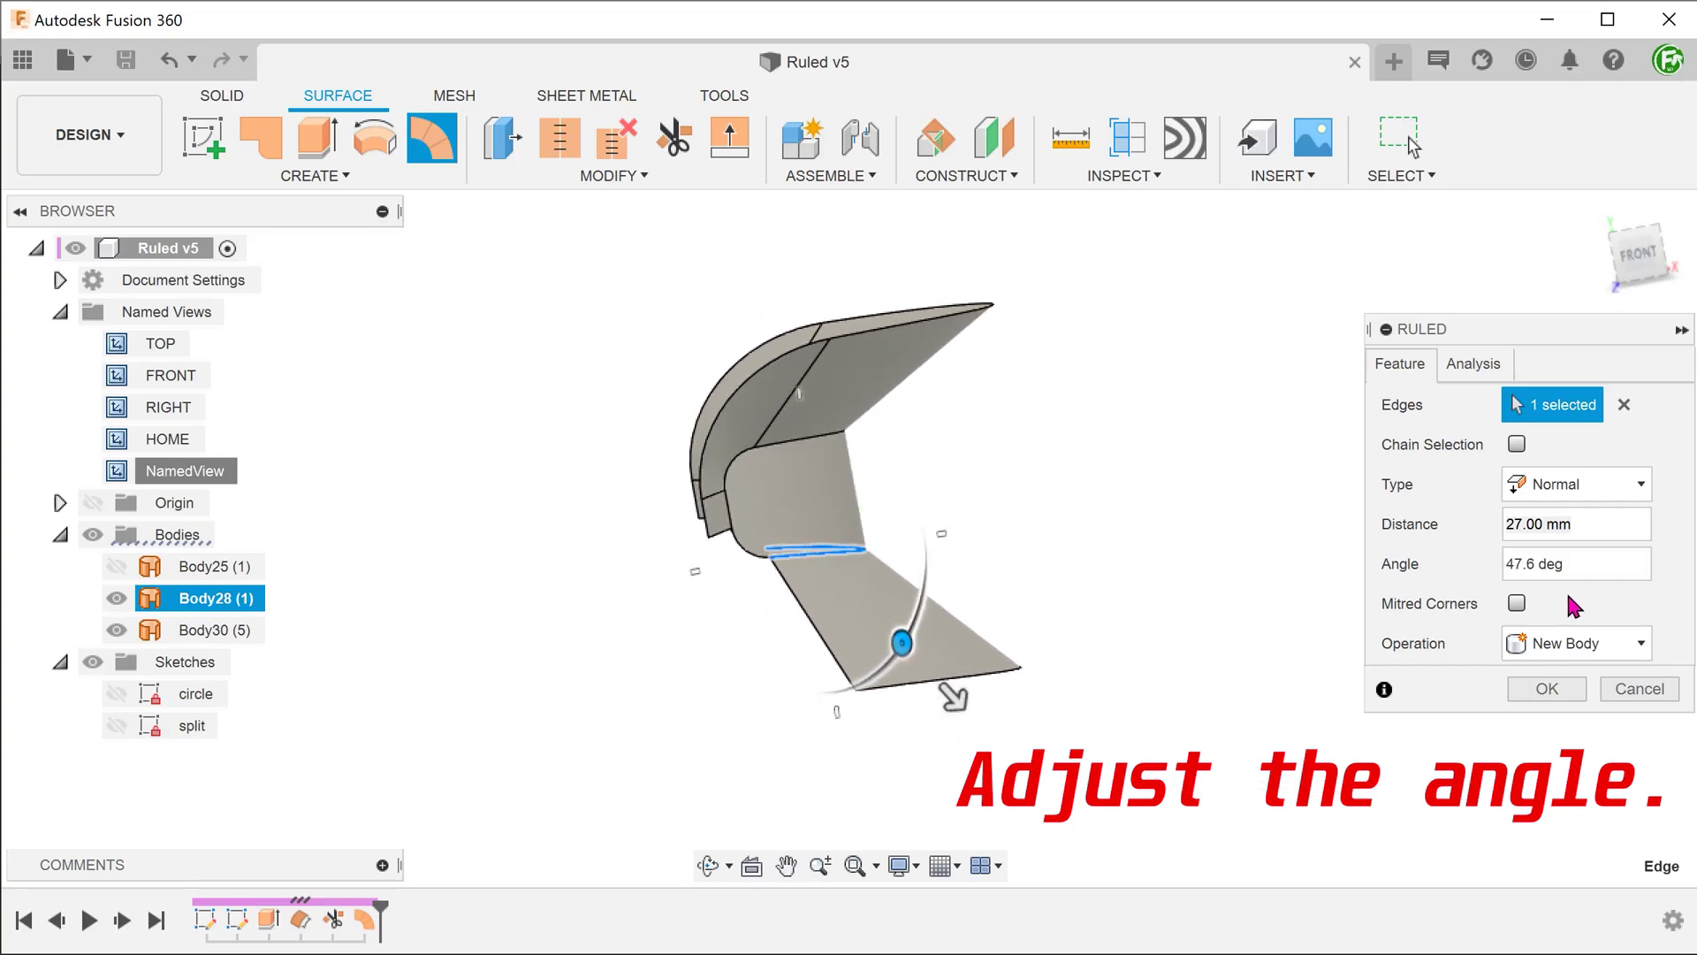
left_click(1514, 564)
type("45")
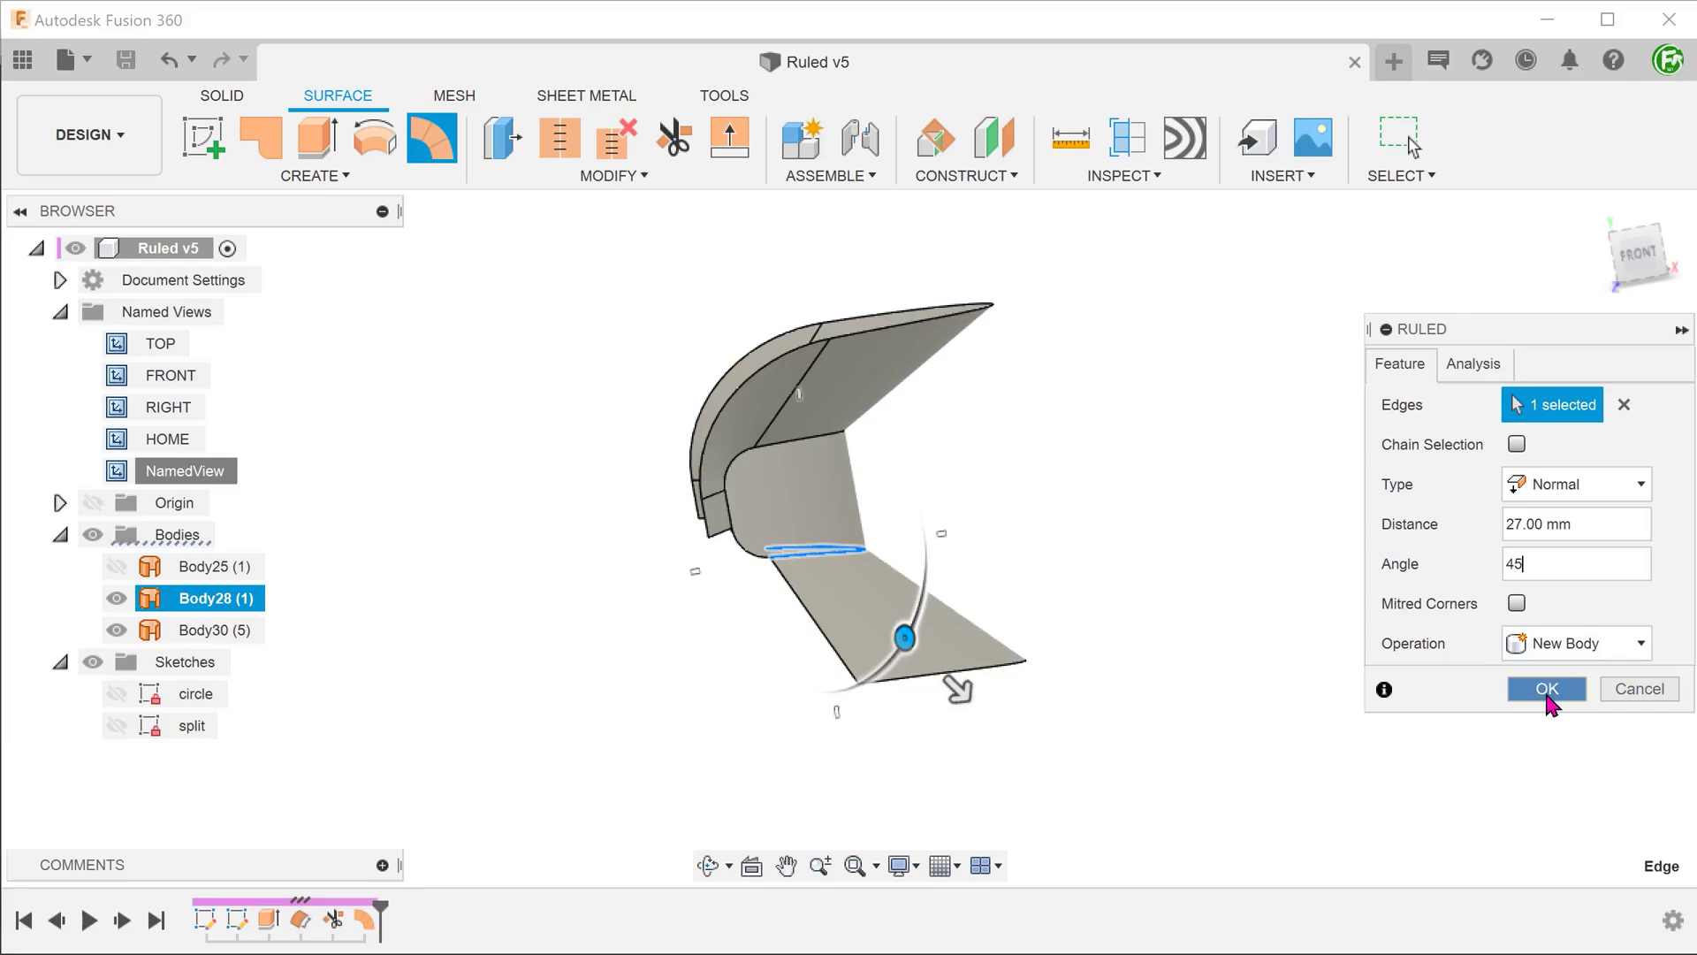
left_click(1546, 690)
Step: Save the design and show the outer cylinder again
middle_click_drag(692, 650, 485, 670, "shift")
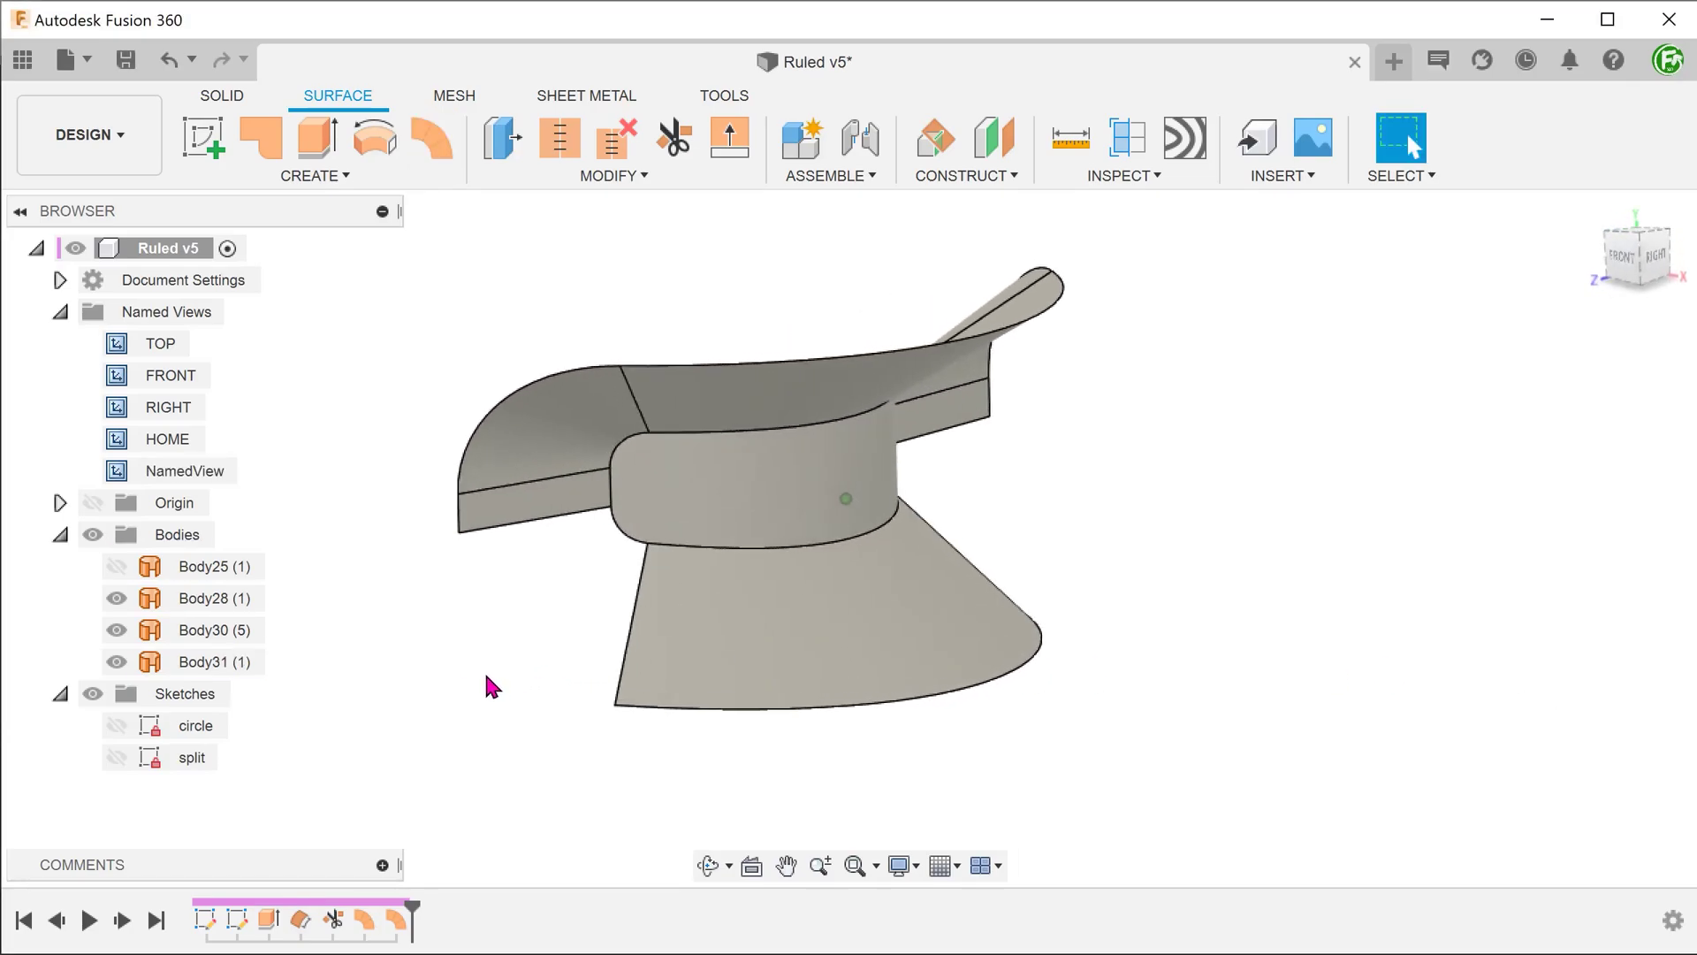
key("ctrl+s")
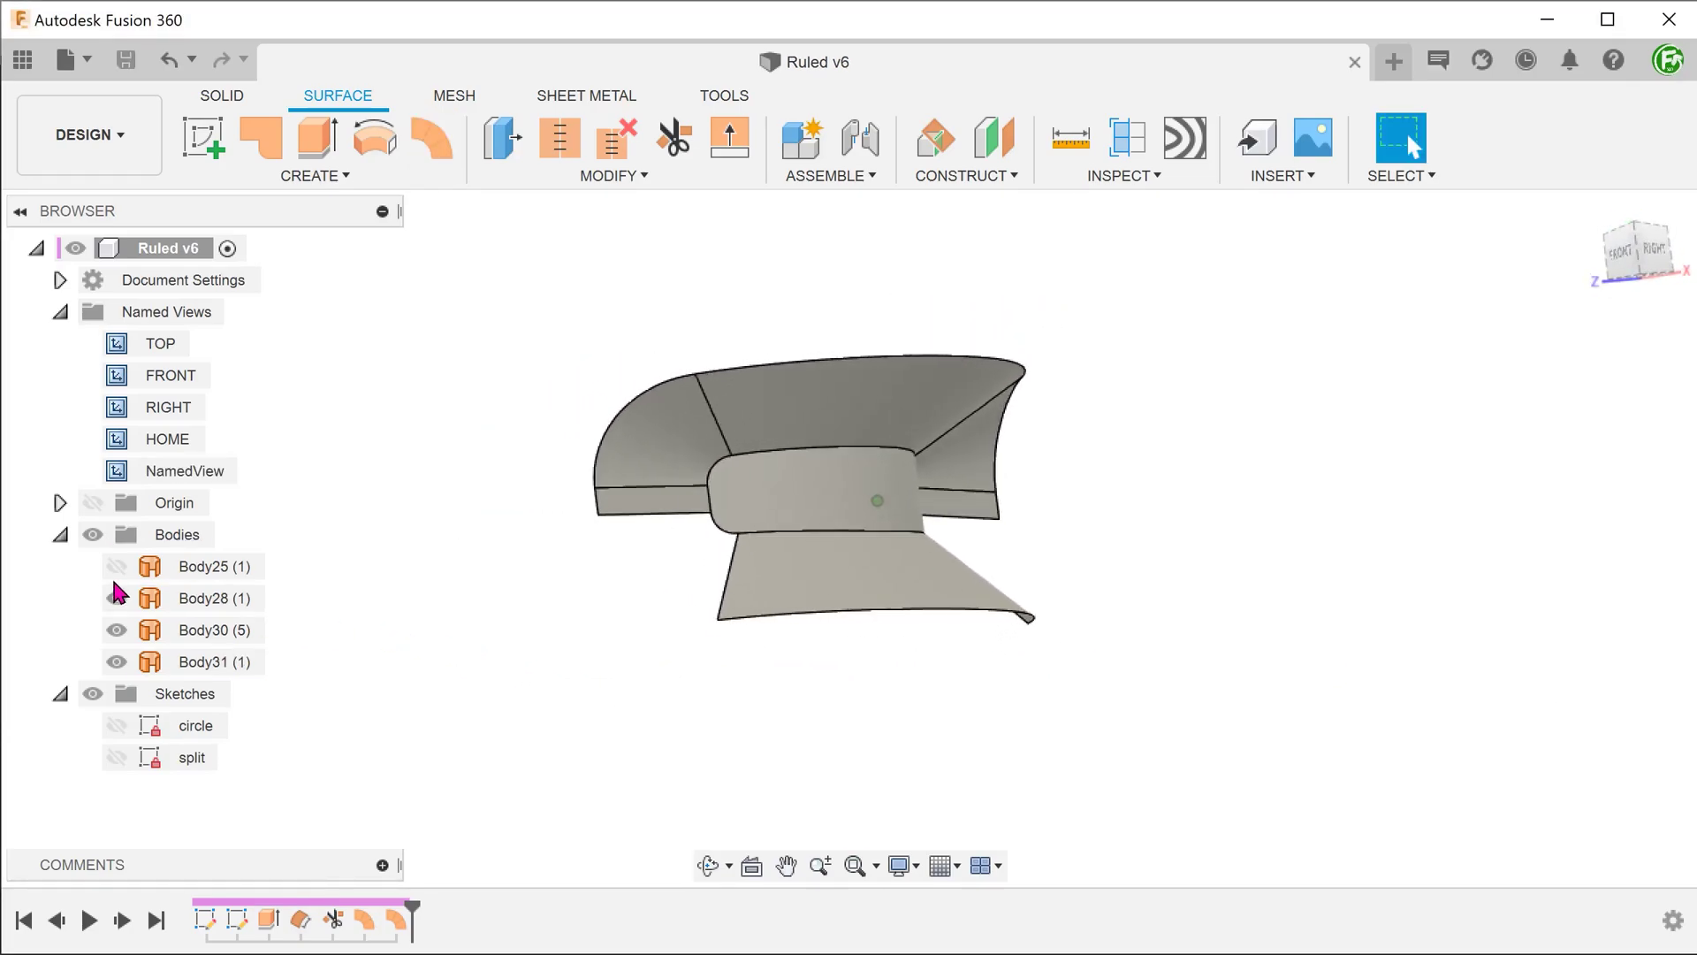
left_click(116, 568)
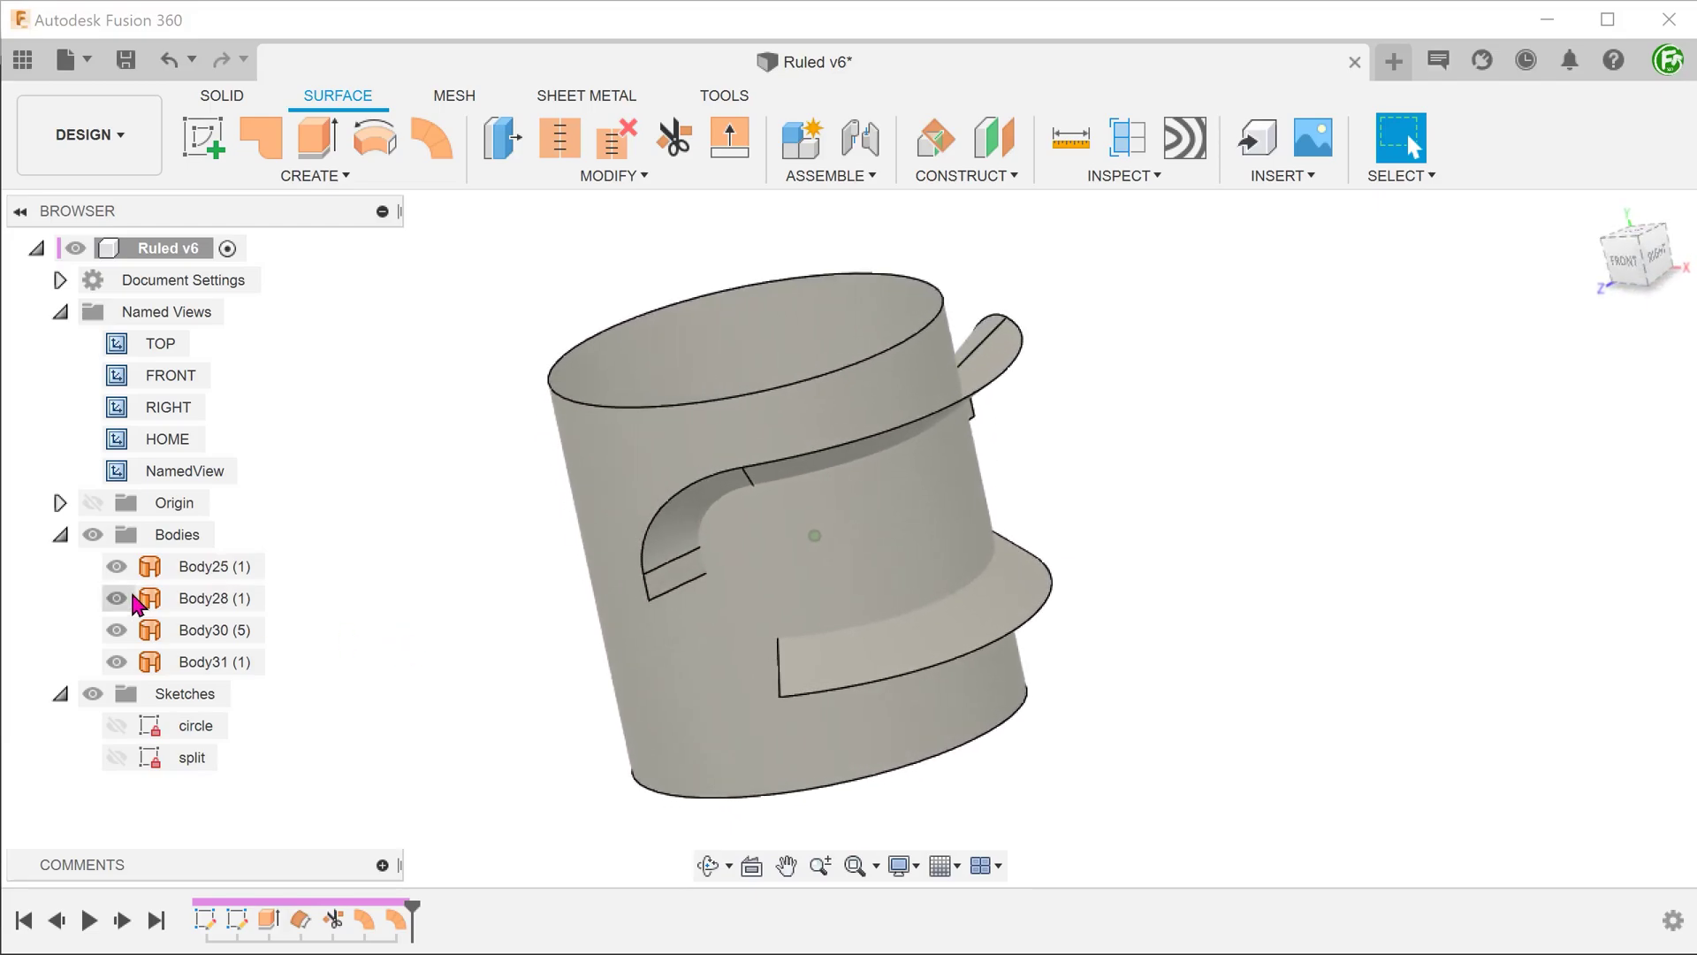
Step: Hide the outer cylinder and set up a Loft between the ruled surfaces' open edges at the band's front lower corner, with the corner arc as rail
left_click(116, 566)
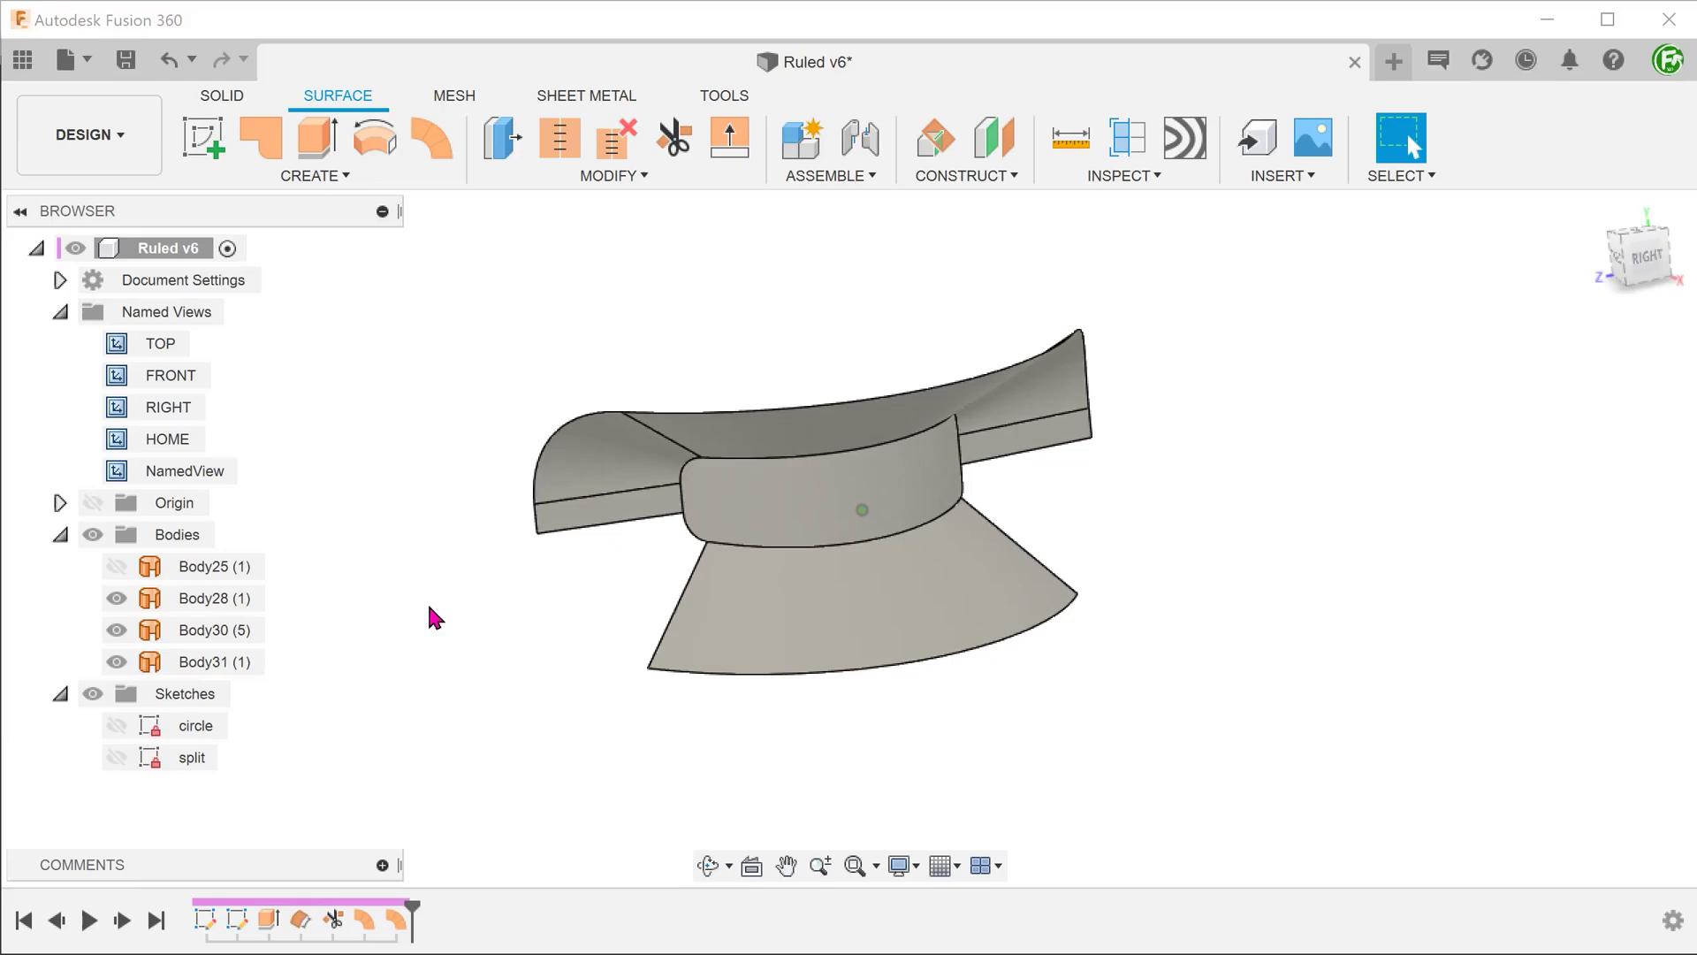
mouse_move(412, 612)
middle_mouse_down("shift")
mouse_move(416, 625)
mouse_move(390, 588)
middle_mouse_up("shift")
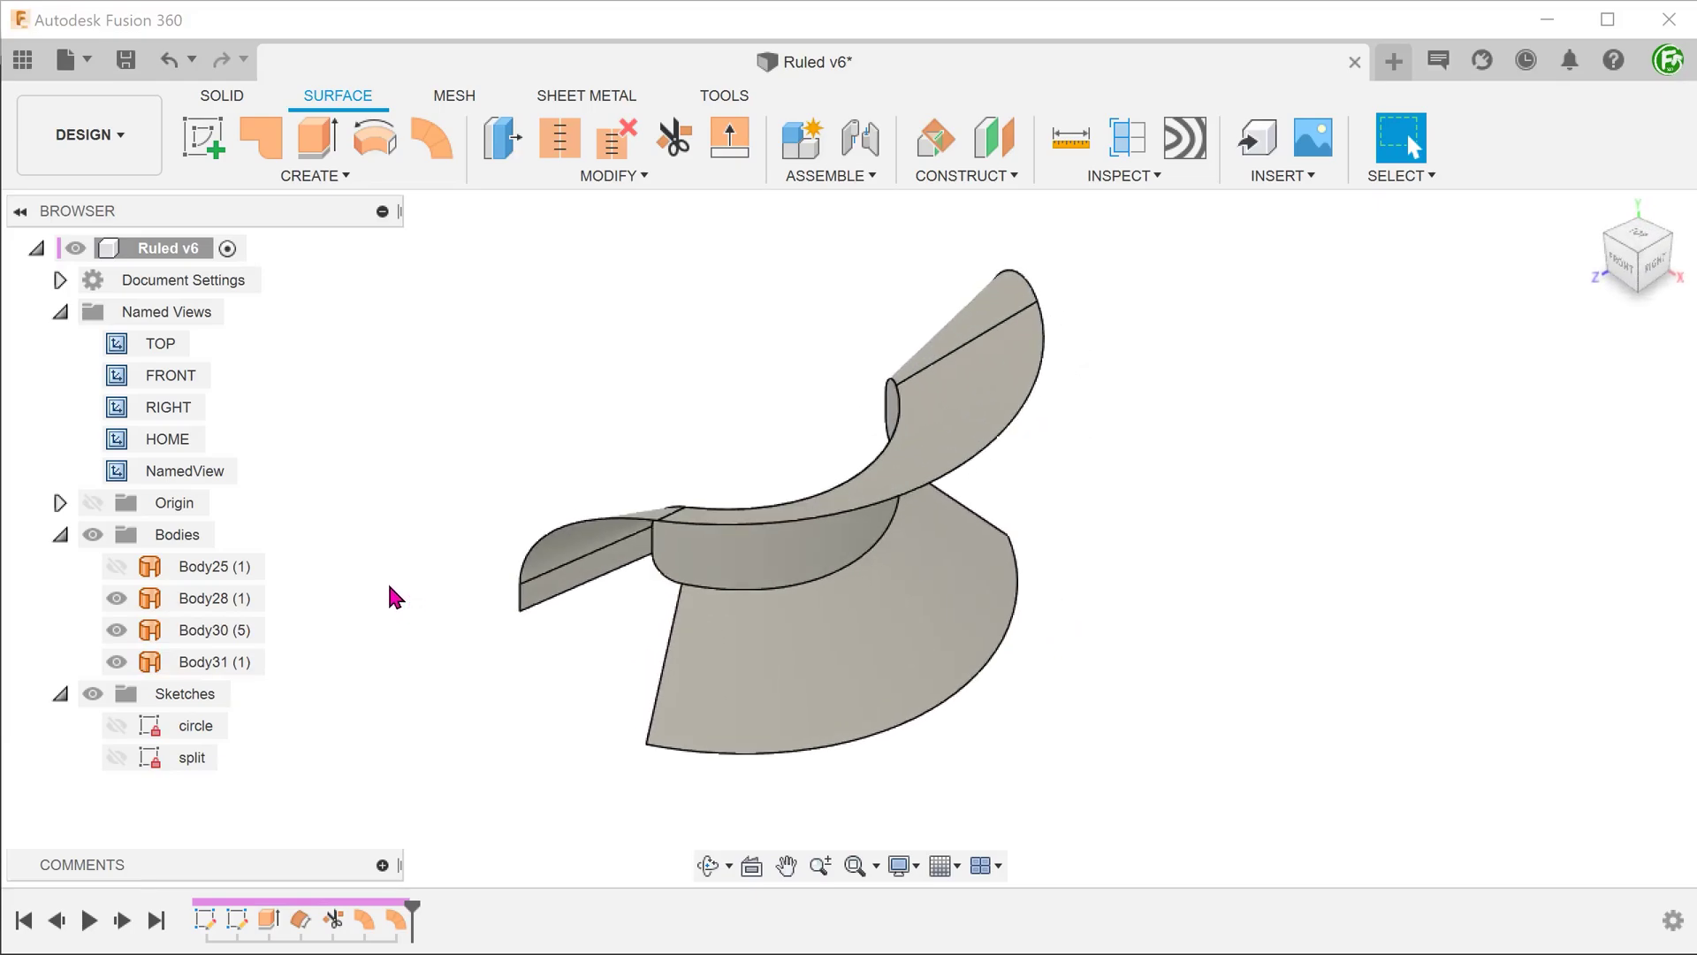
left_click(316, 179)
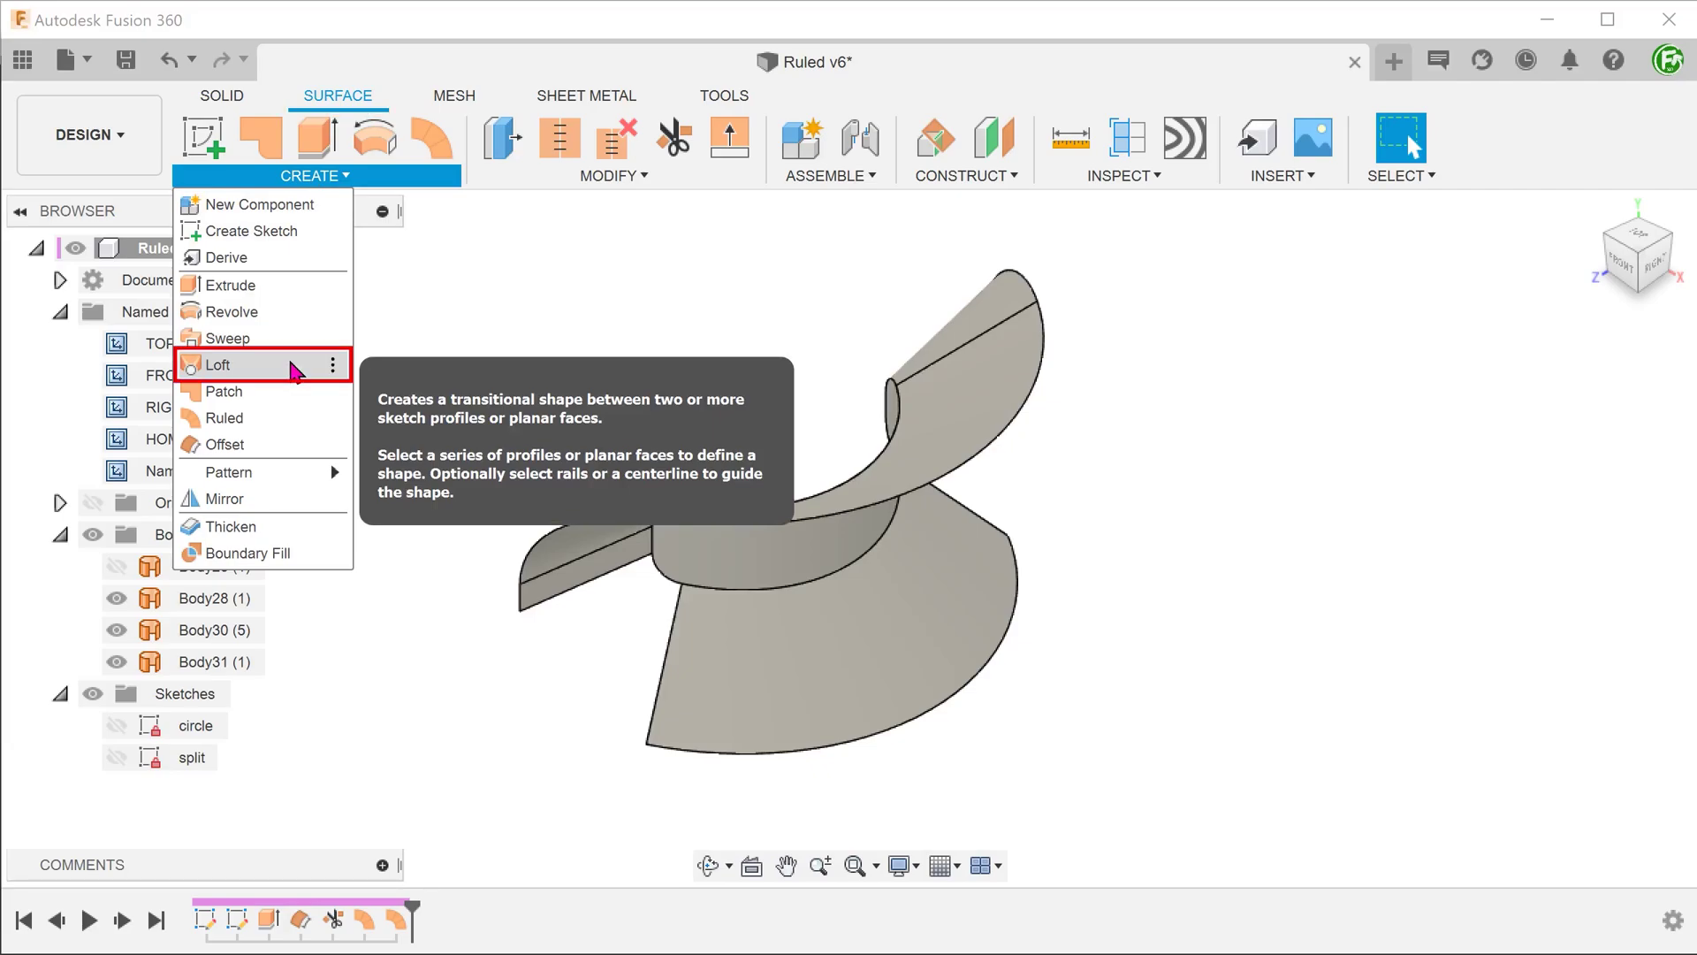
left_click(295, 368)
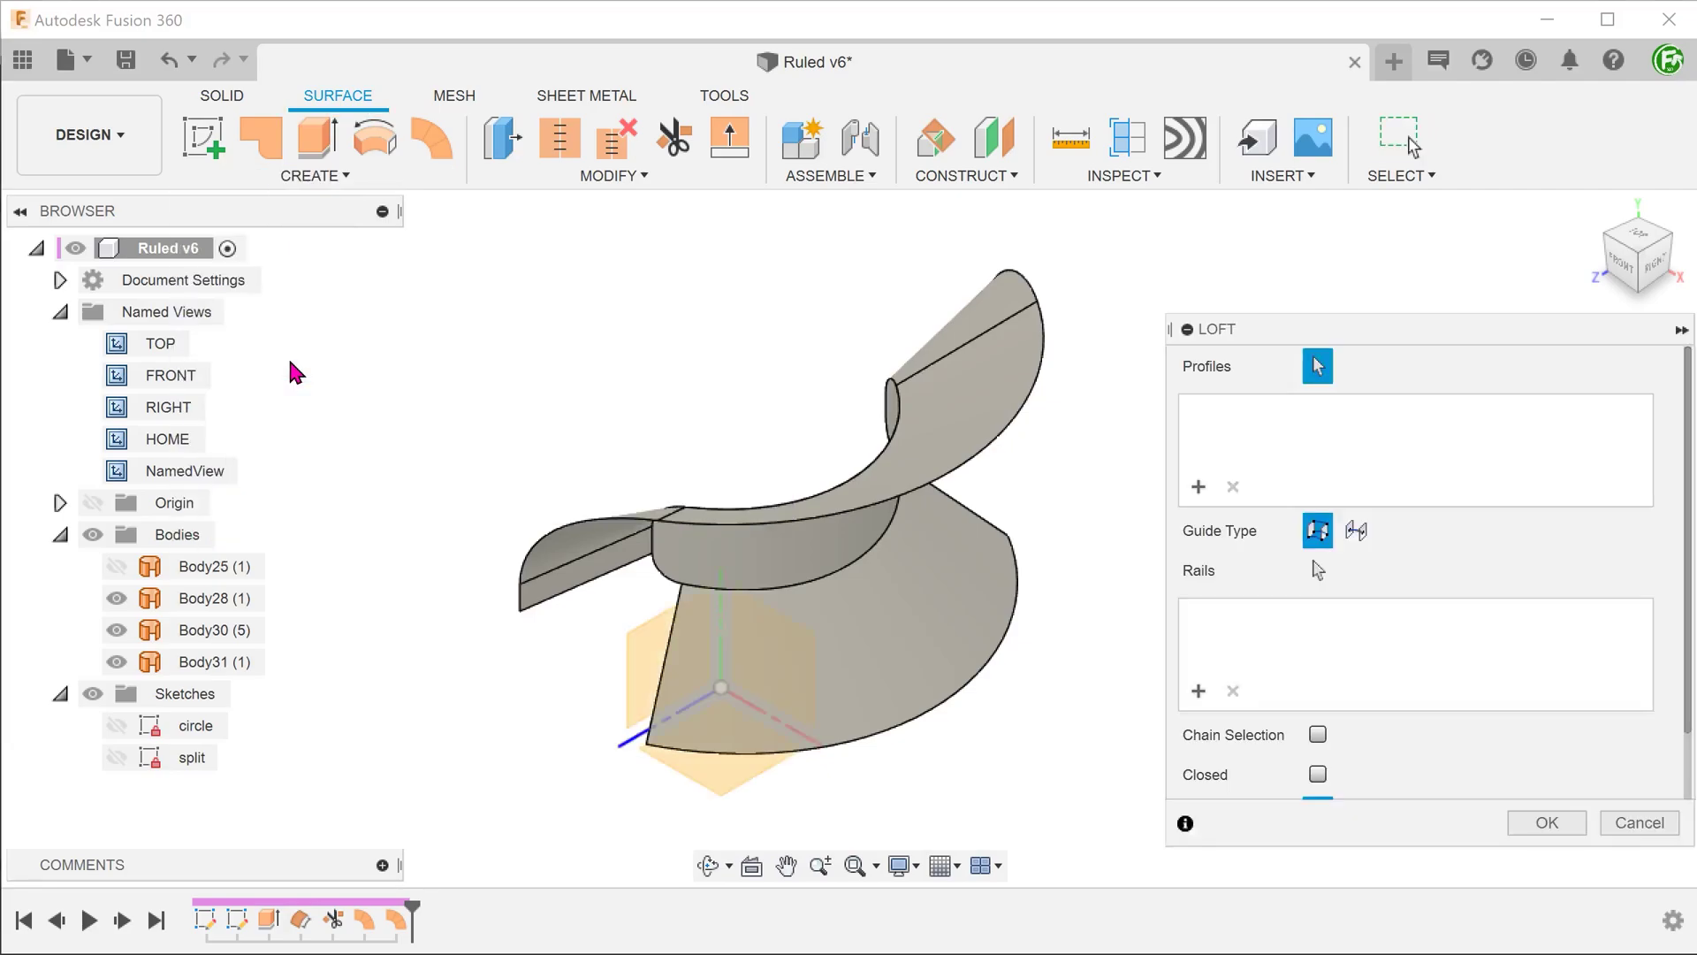
left_click(541, 603)
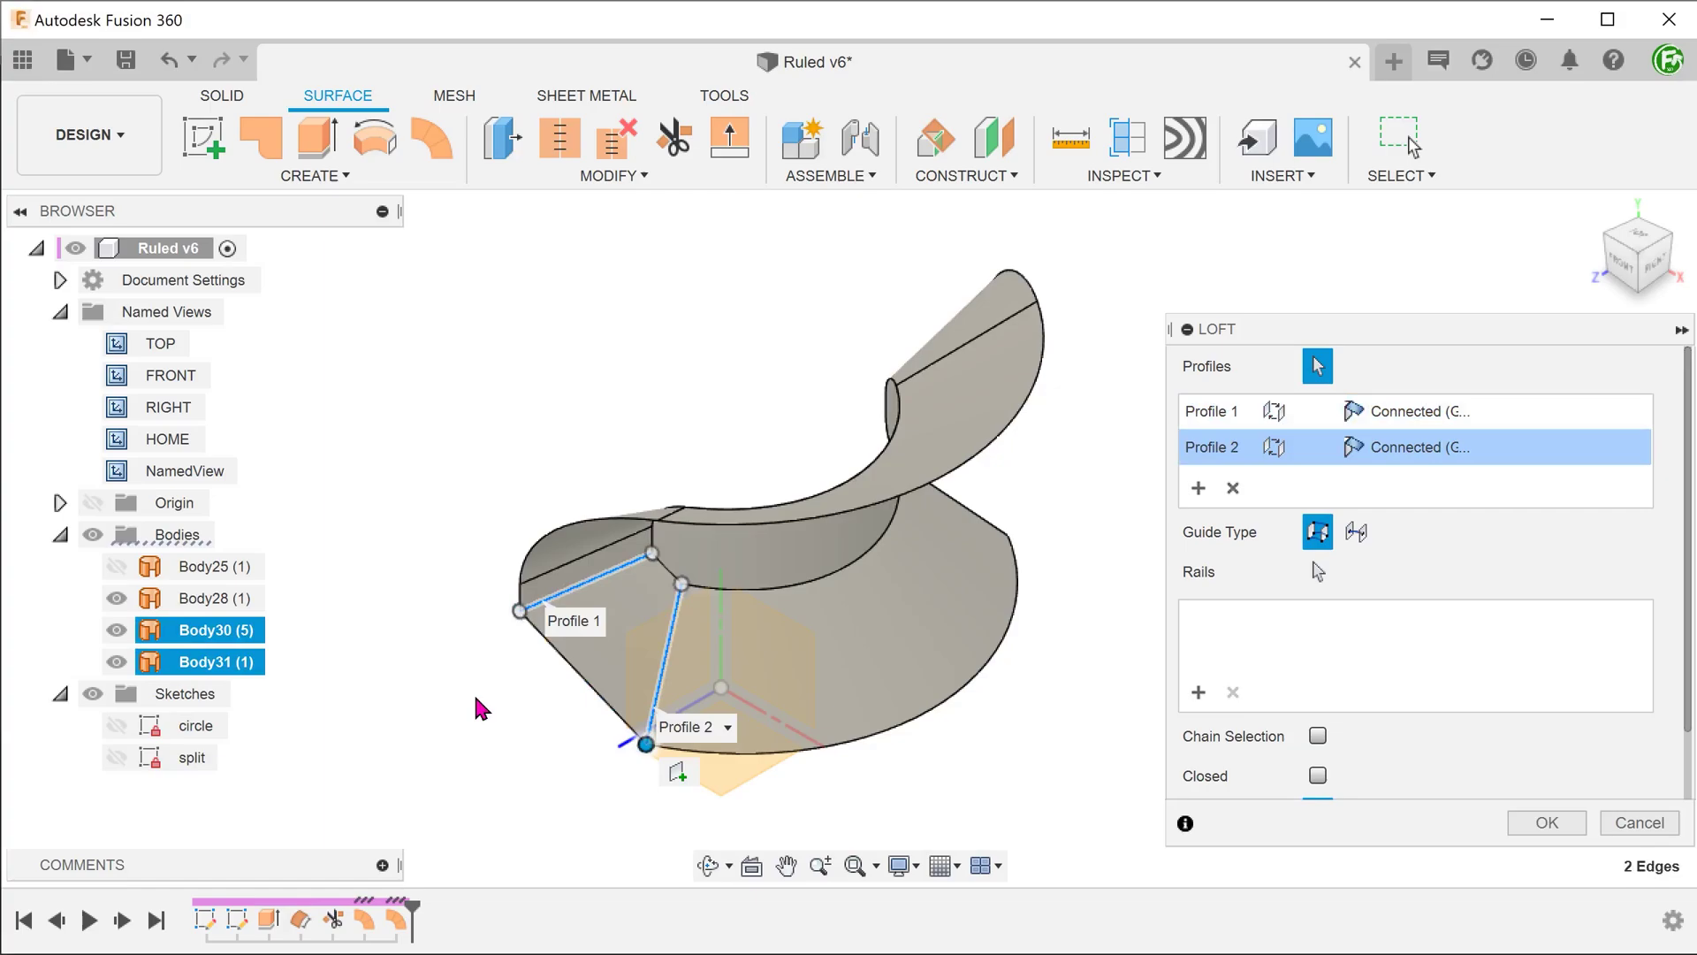
scroll(441, 686, "up", 5)
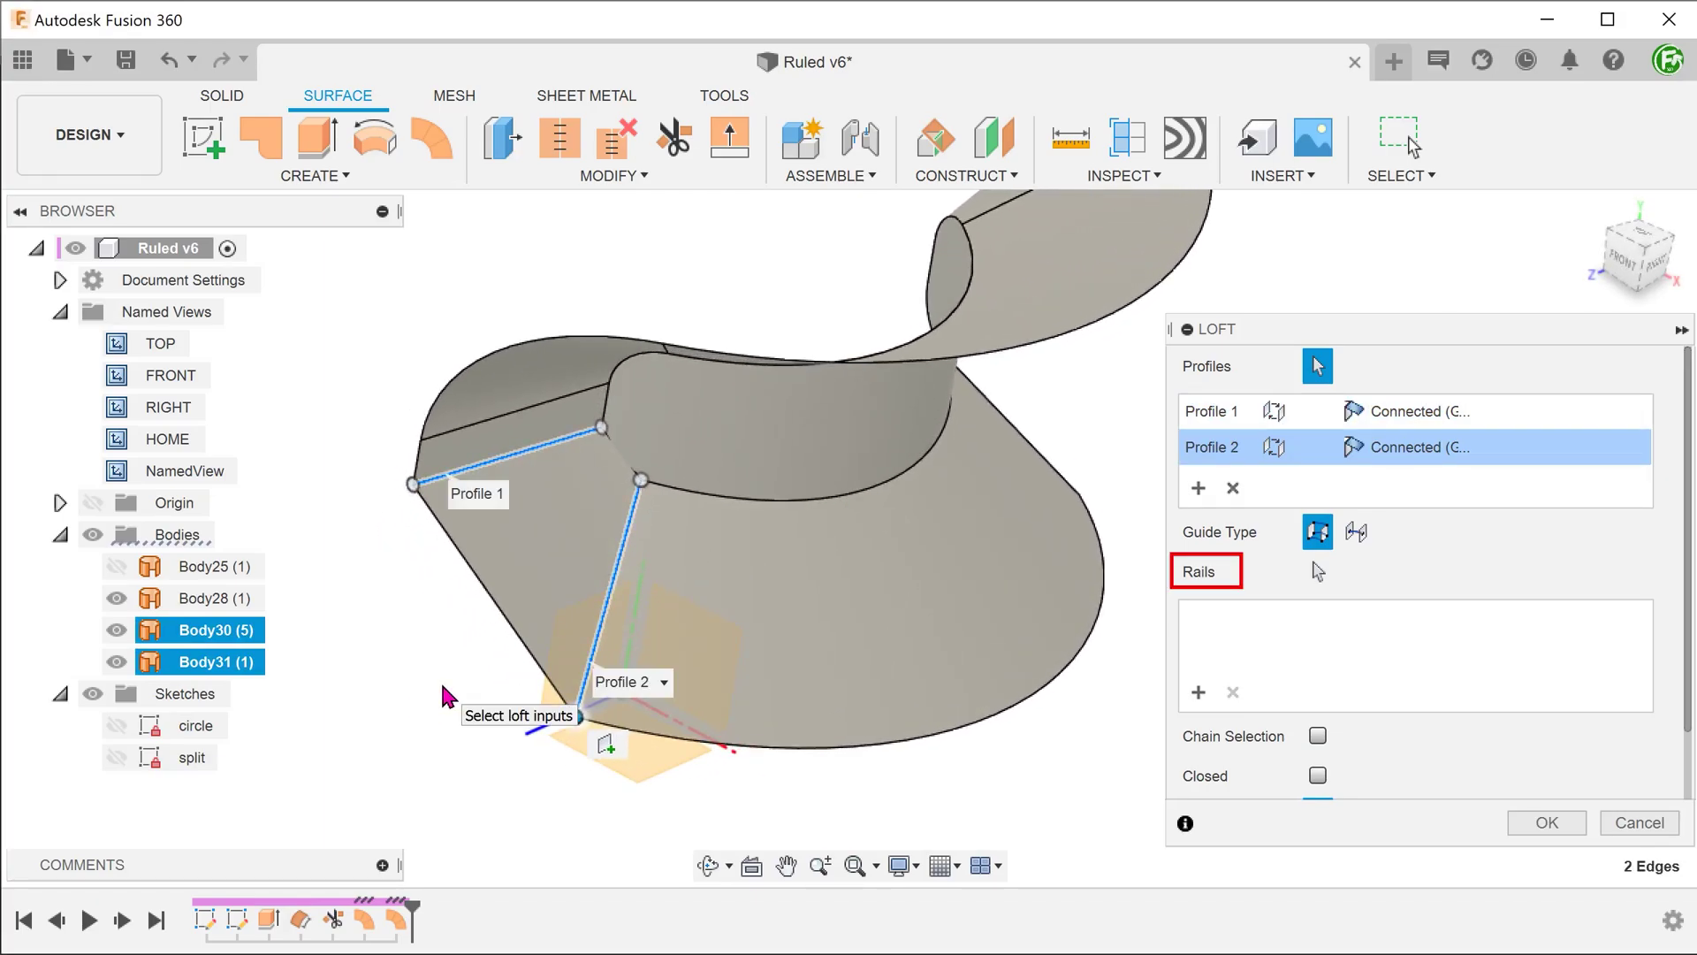
left_click(1319, 576)
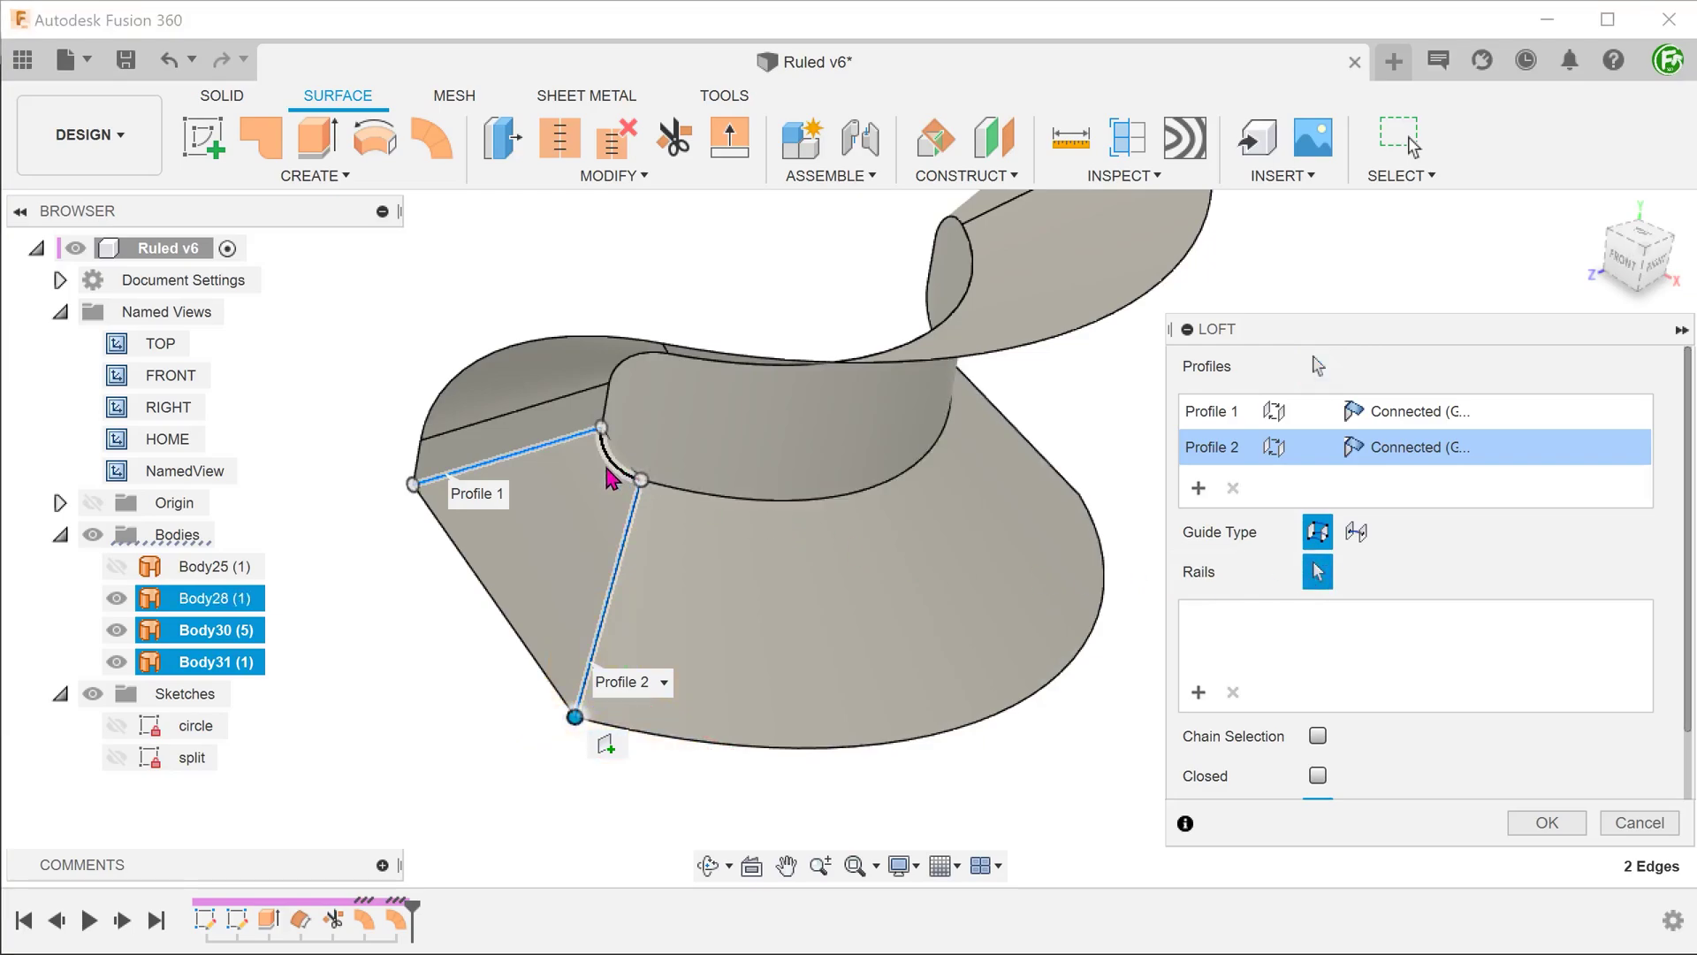
left_click(623, 475)
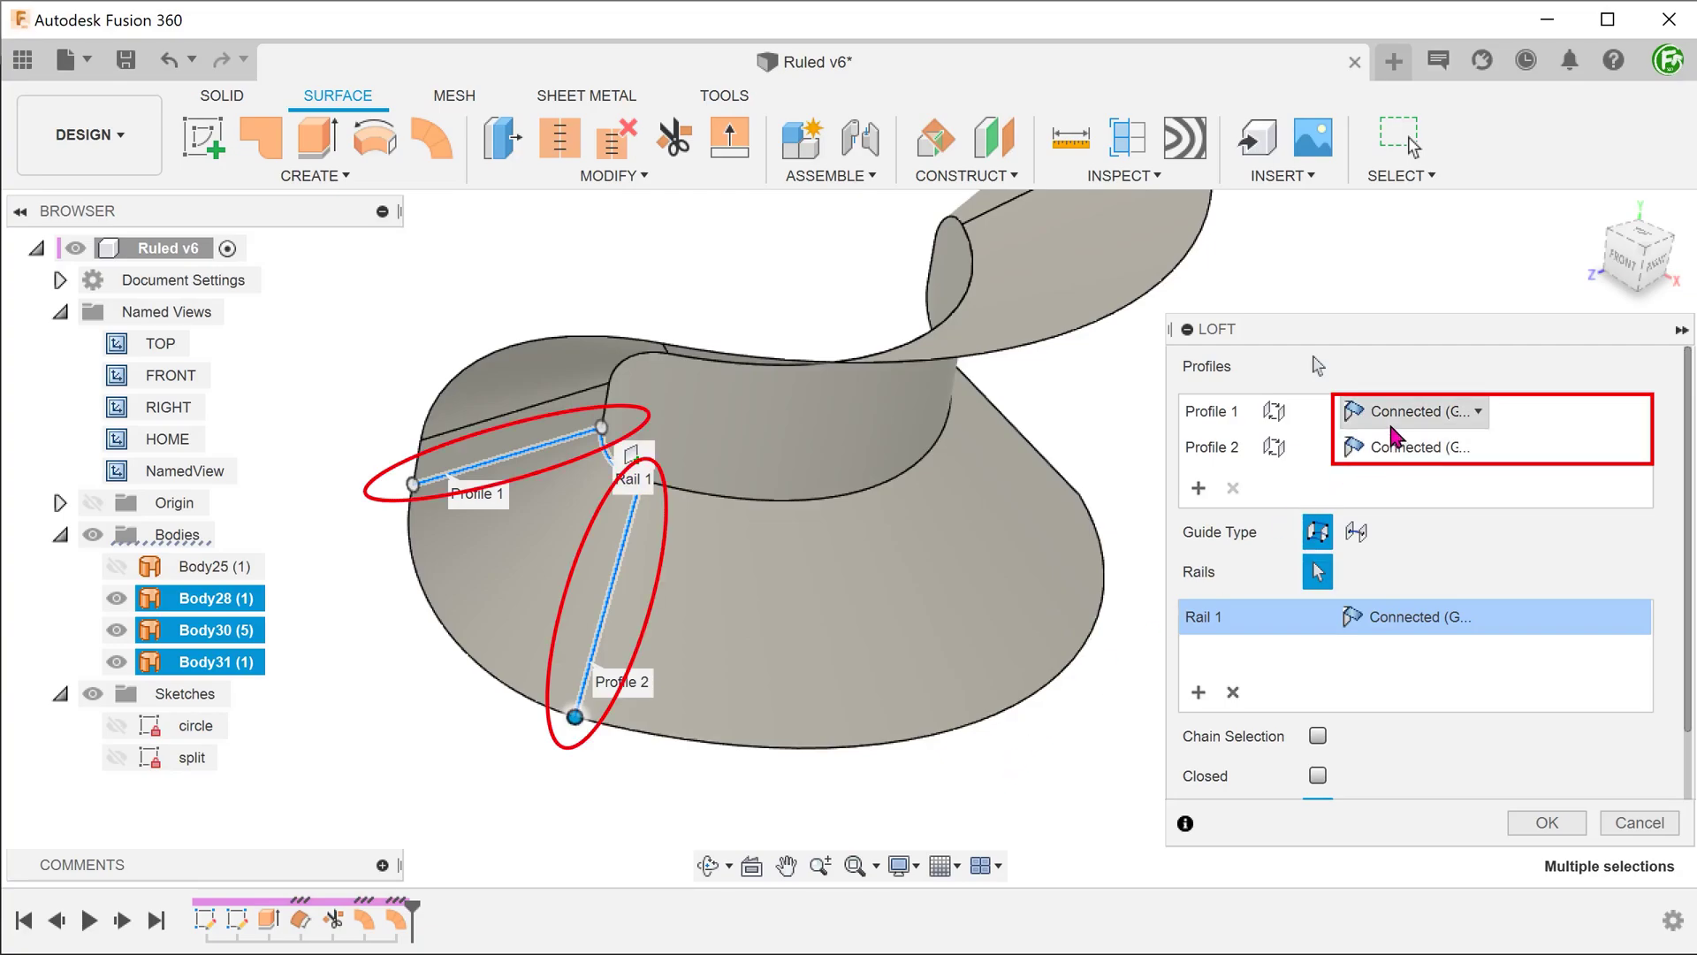
Step: Set both loft profiles to Tangent (G1) with Align to Surface, keep the rail Connected, and create the front corner loft
left_click(1415, 412)
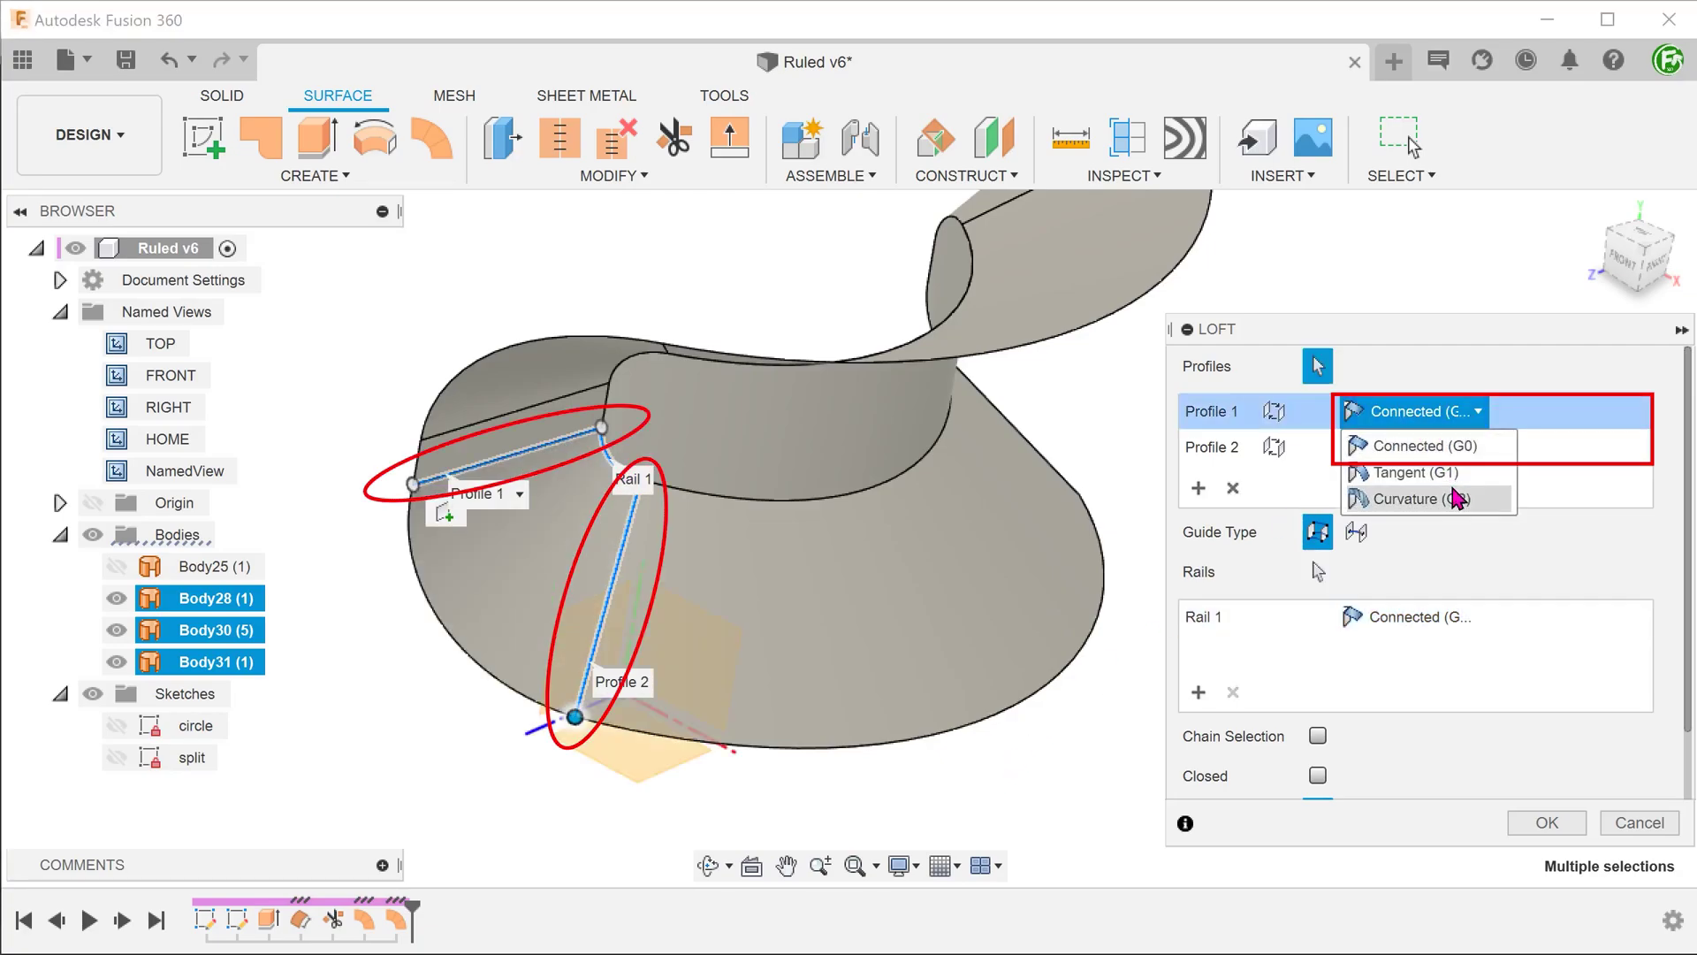
left_click(1414, 472)
left_click(1440, 447)
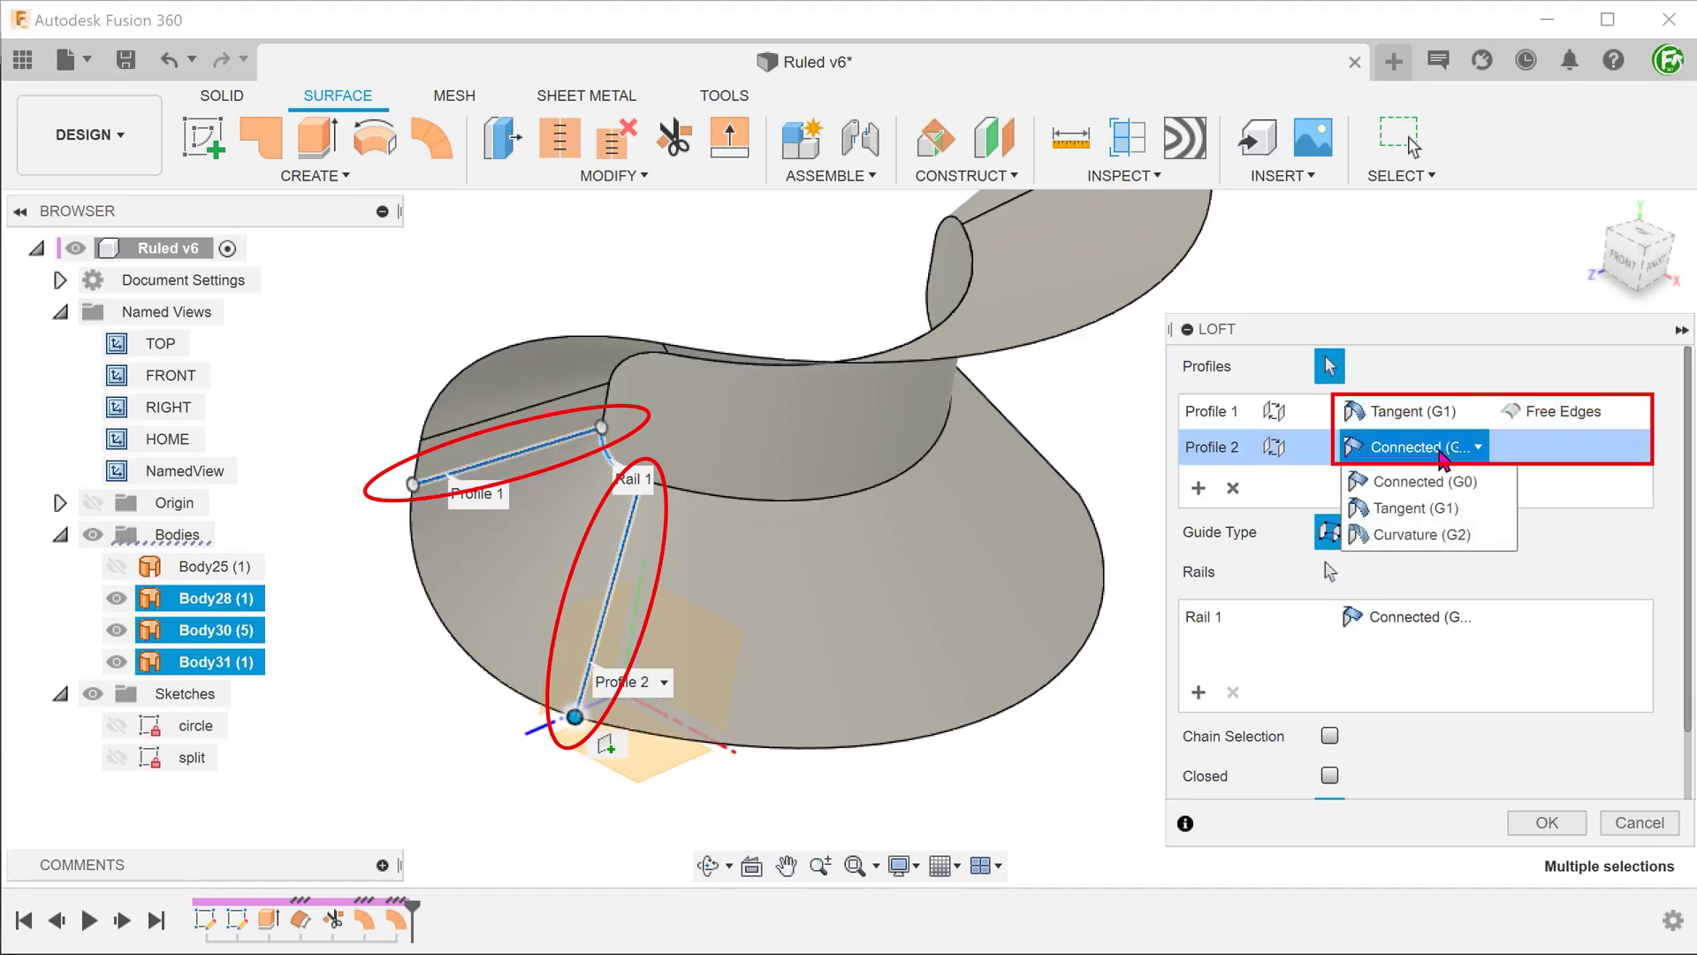
left_click(1455, 507)
left_click(1570, 415)
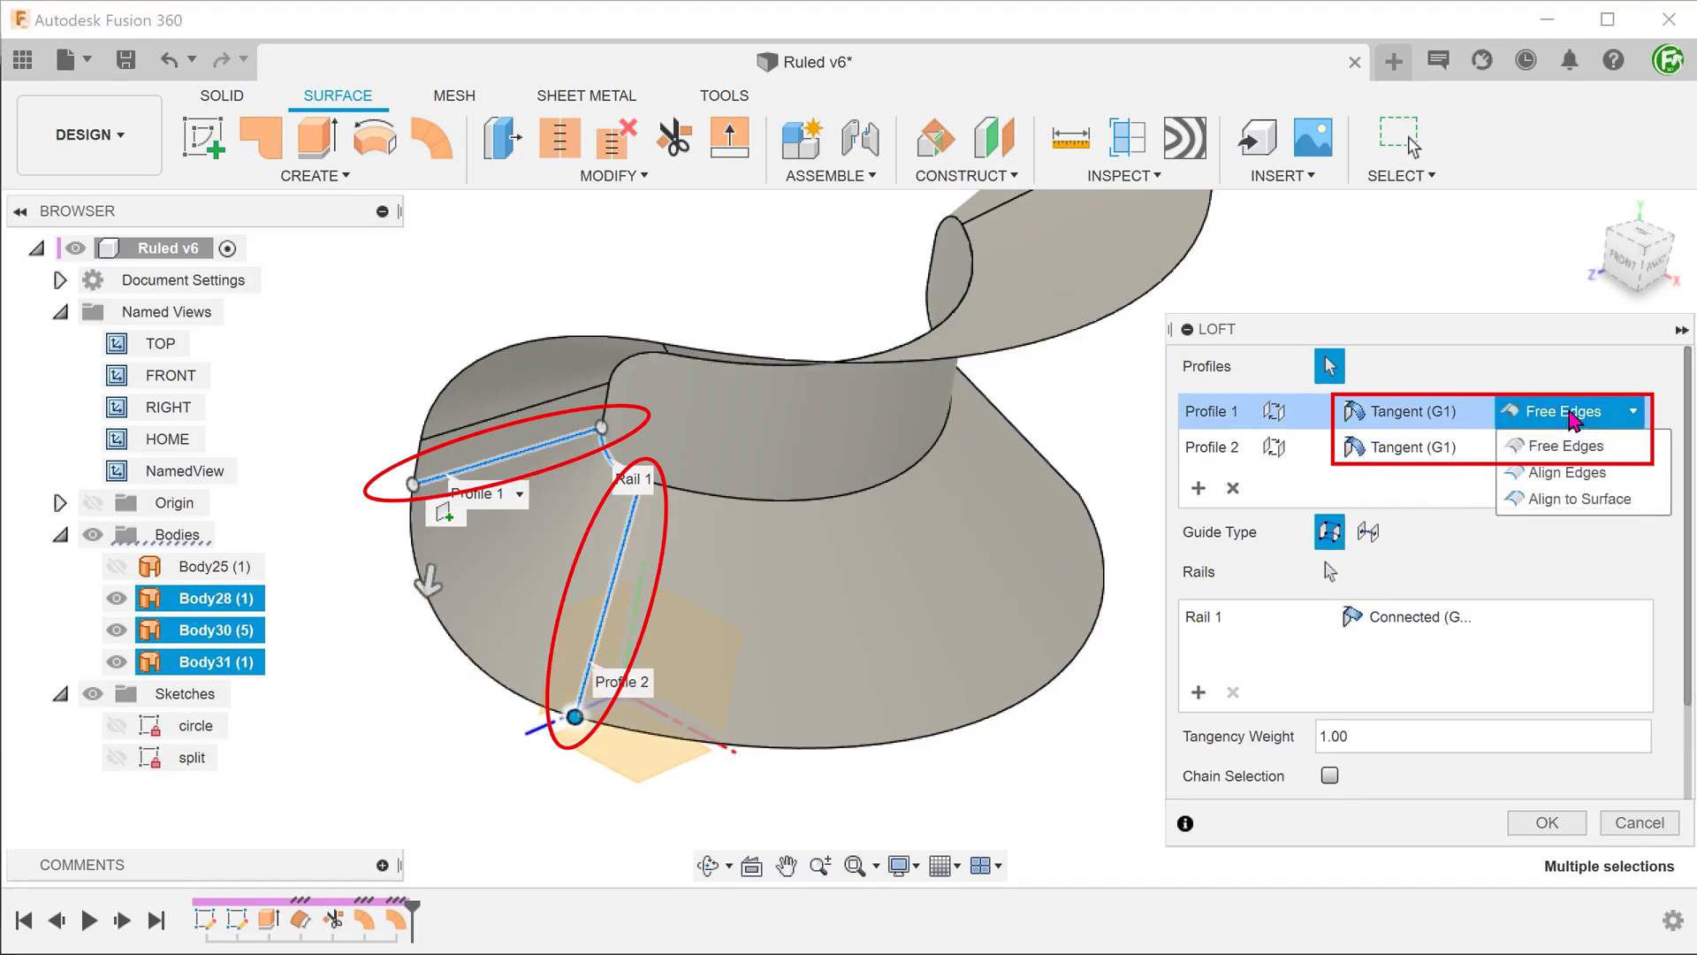
left_click(1611, 499)
left_click(1583, 447)
left_click(1604, 534)
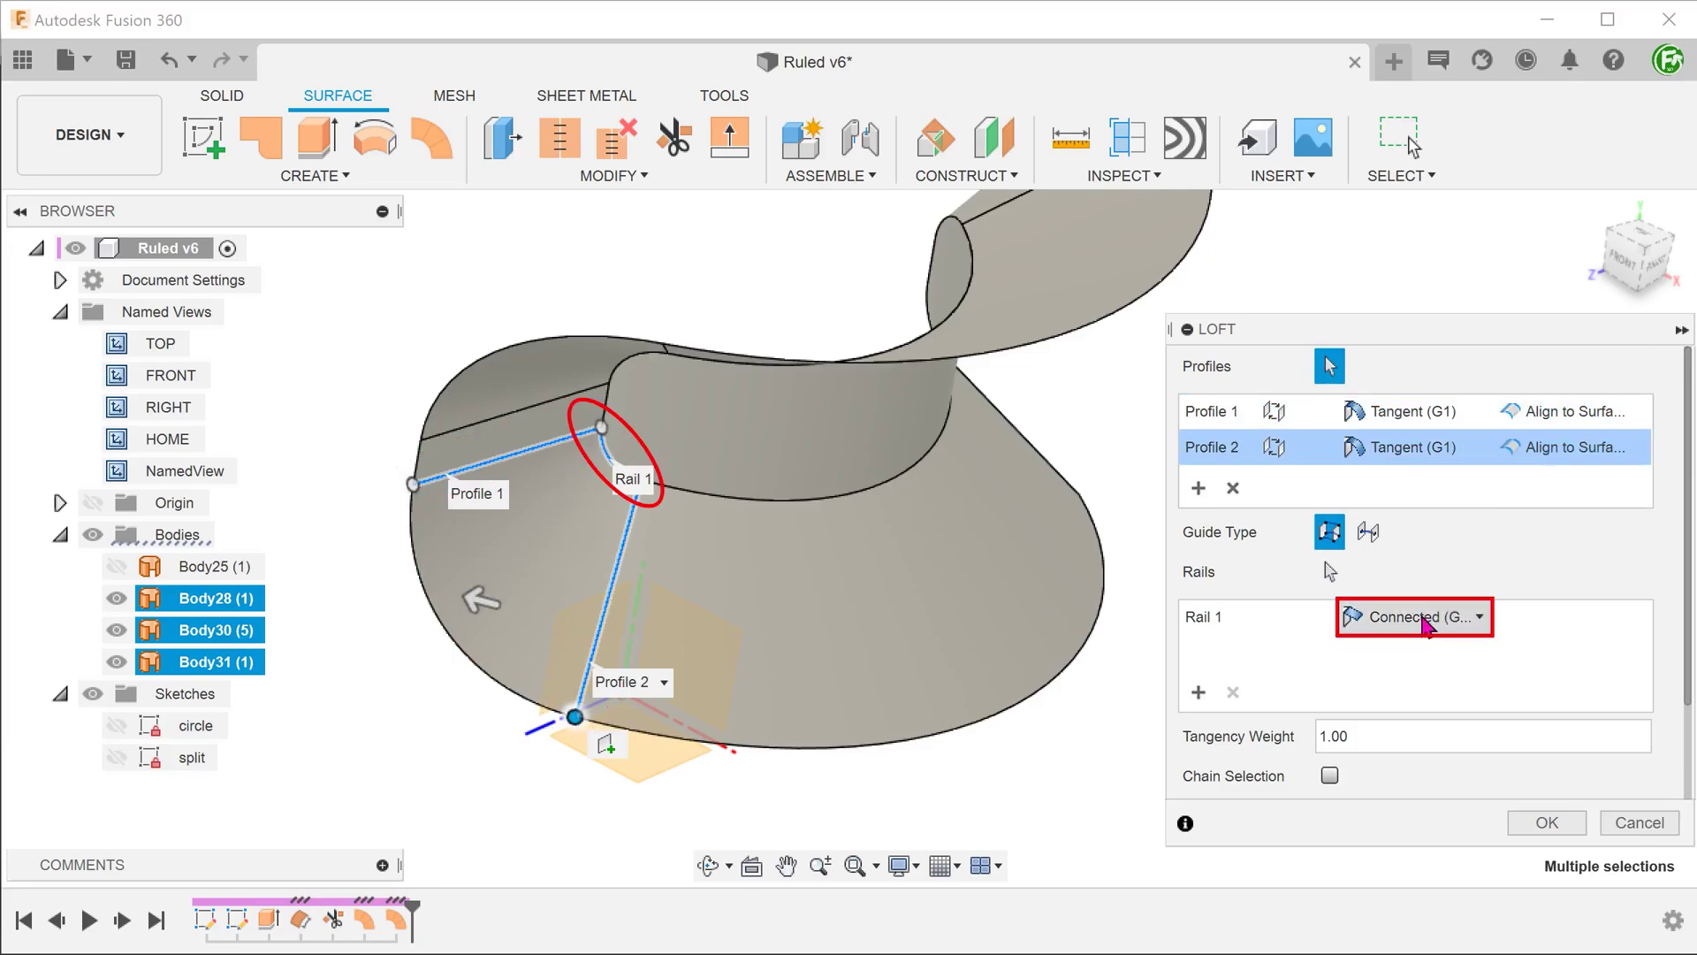
left_click(1543, 825)
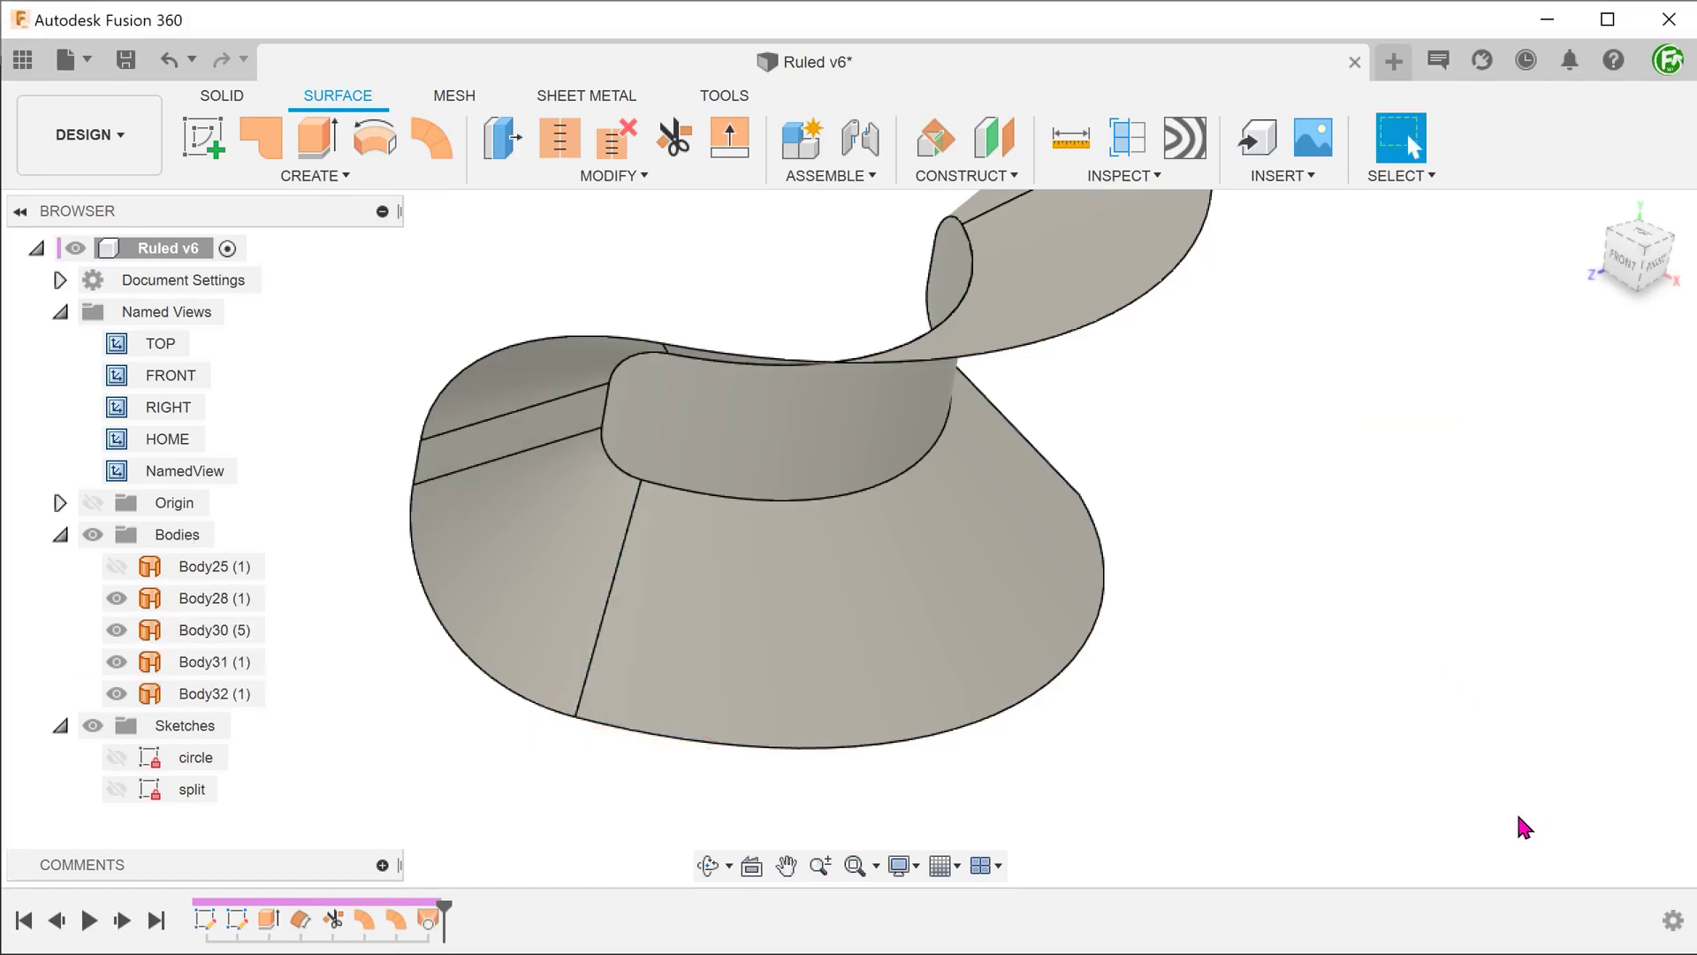
Step: Set up a second Loft between the ruled surfaces' open edges at the band's back lower corner, using that corner arc as rail
left_click(315, 176)
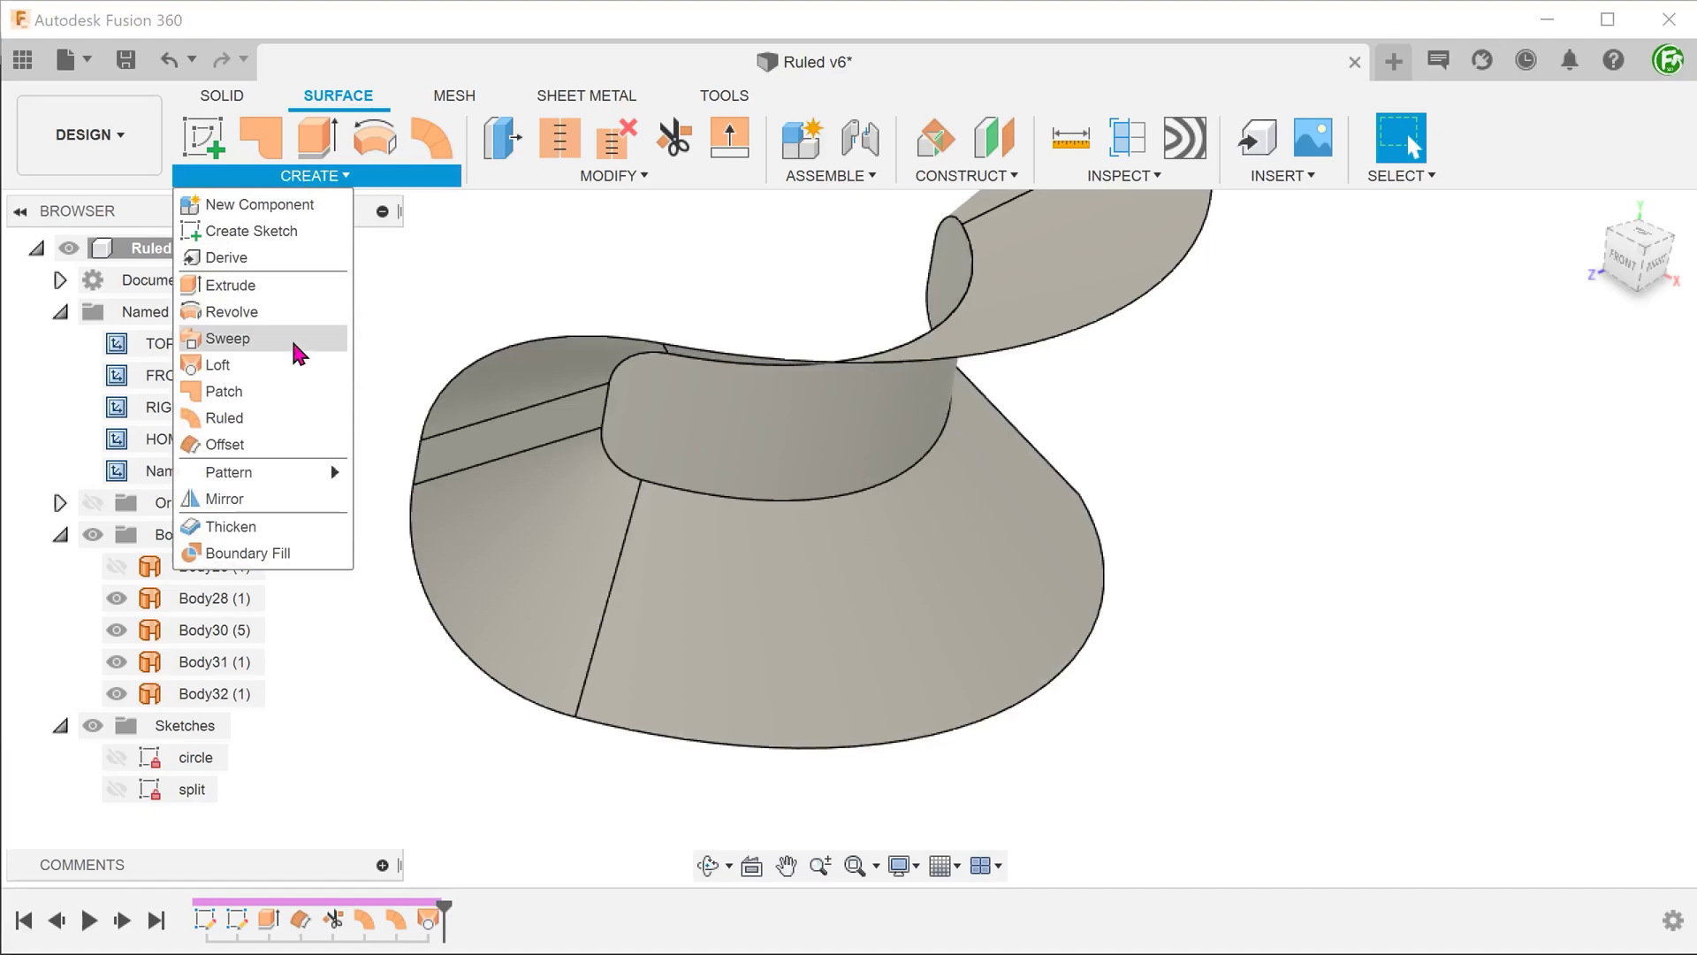
left_click(324, 360)
middle_click_drag(566, 257, 1004, 386, "shift")
left_click(1004, 386)
left_click(916, 573)
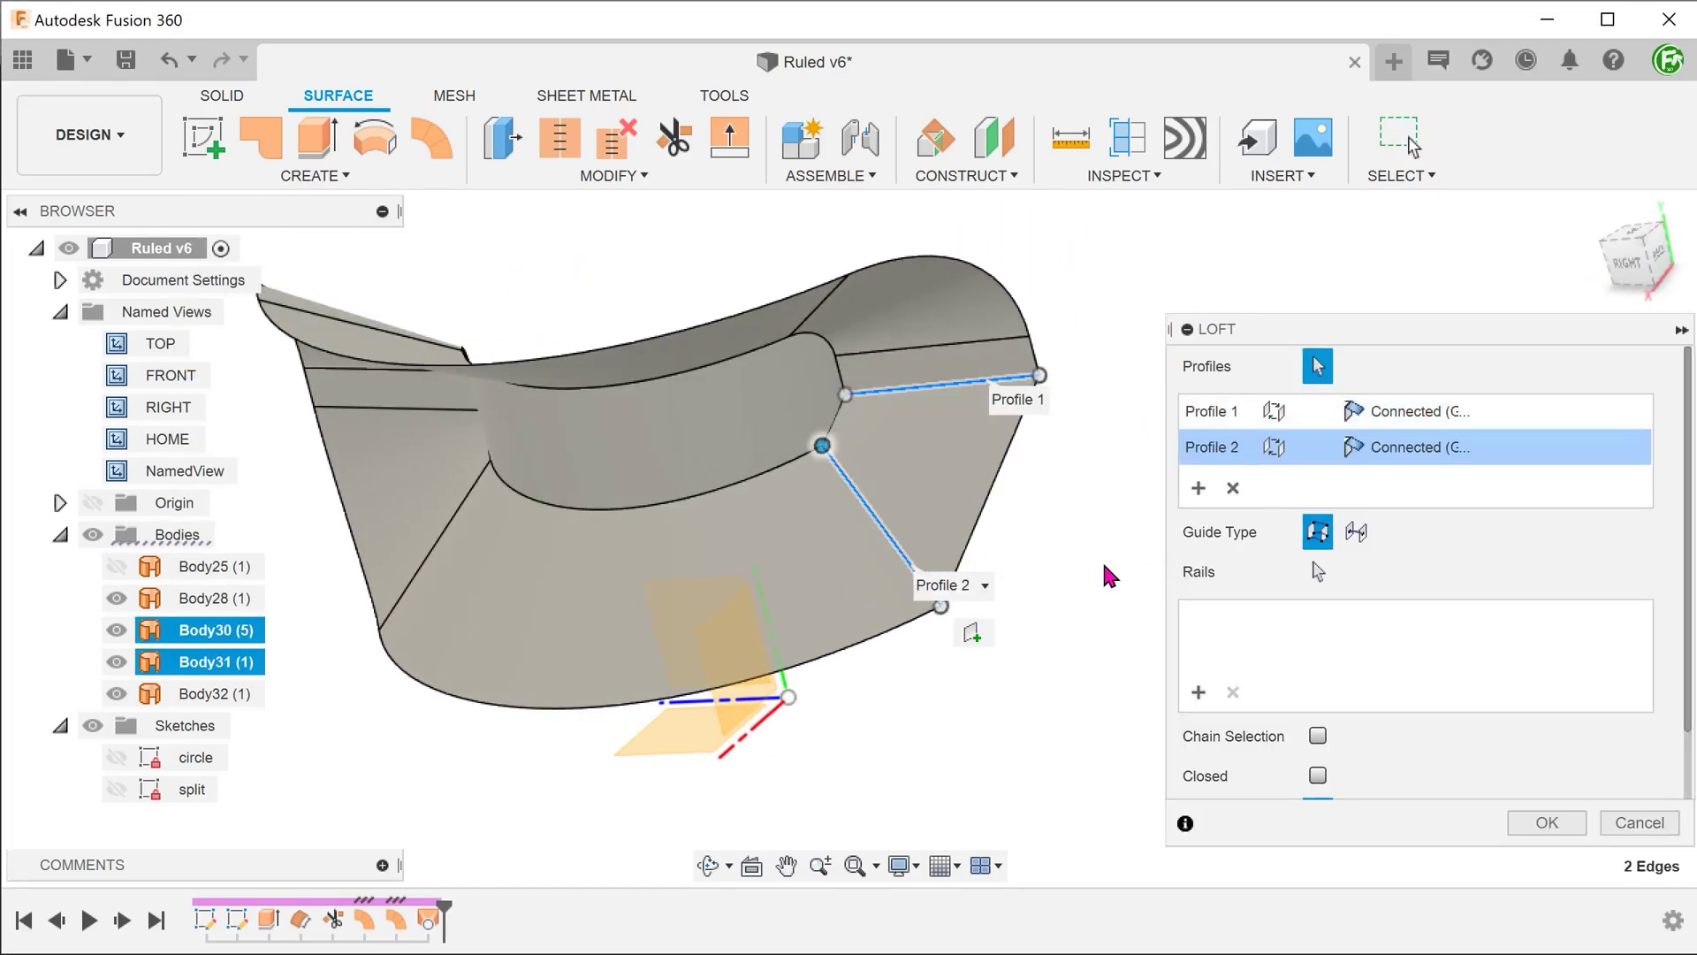
left_click(1317, 571)
left_click(837, 429)
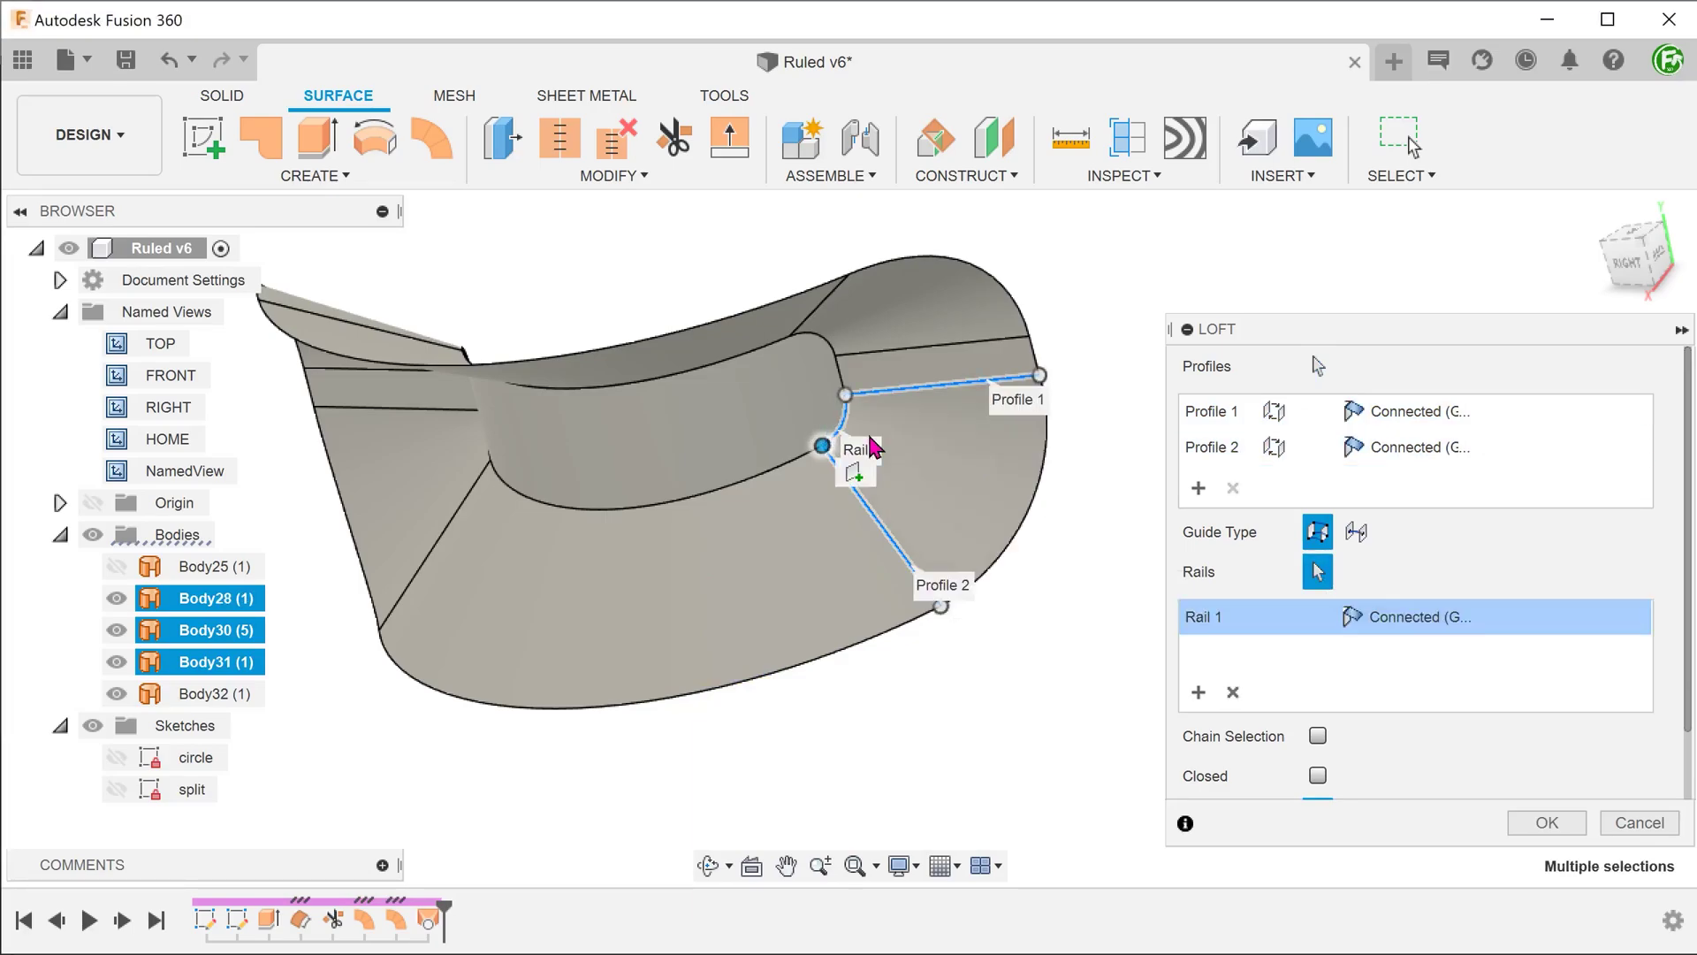
Step: Give both profiles of the back corner loft Tangent (G1) continuity with Align to Surface, and create the loft
left_click(1365, 411)
left_click(1388, 469)
left_click(1392, 446)
left_click(1410, 506)
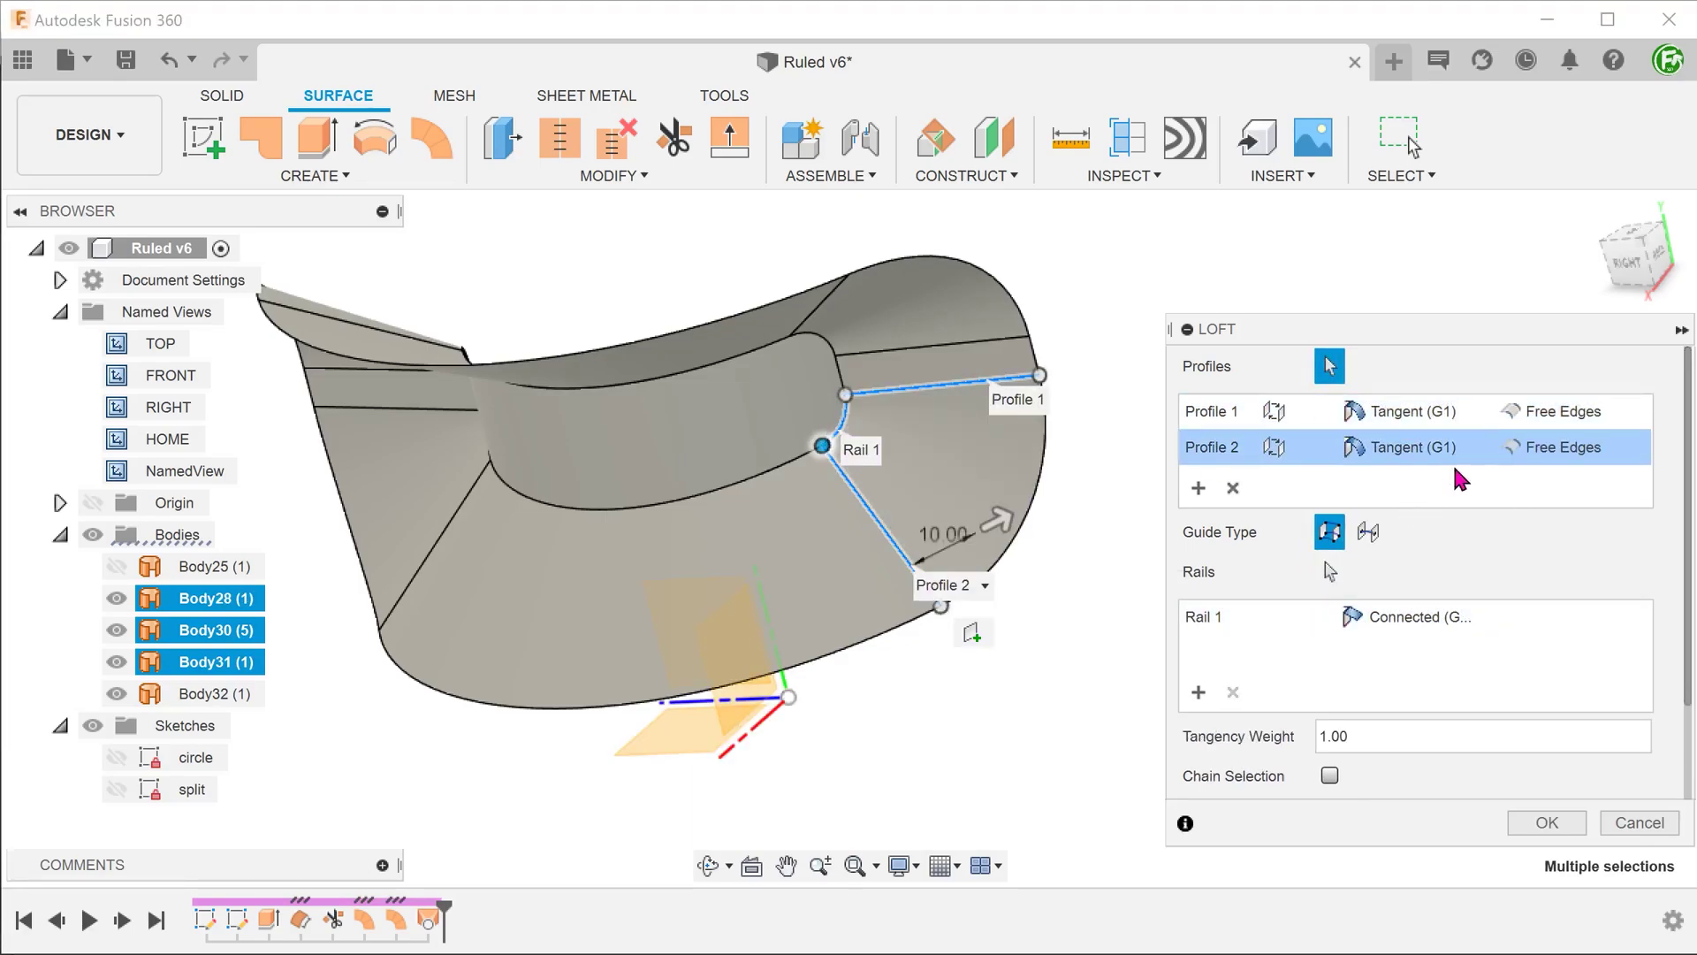
left_click(1563, 411)
left_click(1565, 492)
left_click(1562, 447)
left_click(1560, 530)
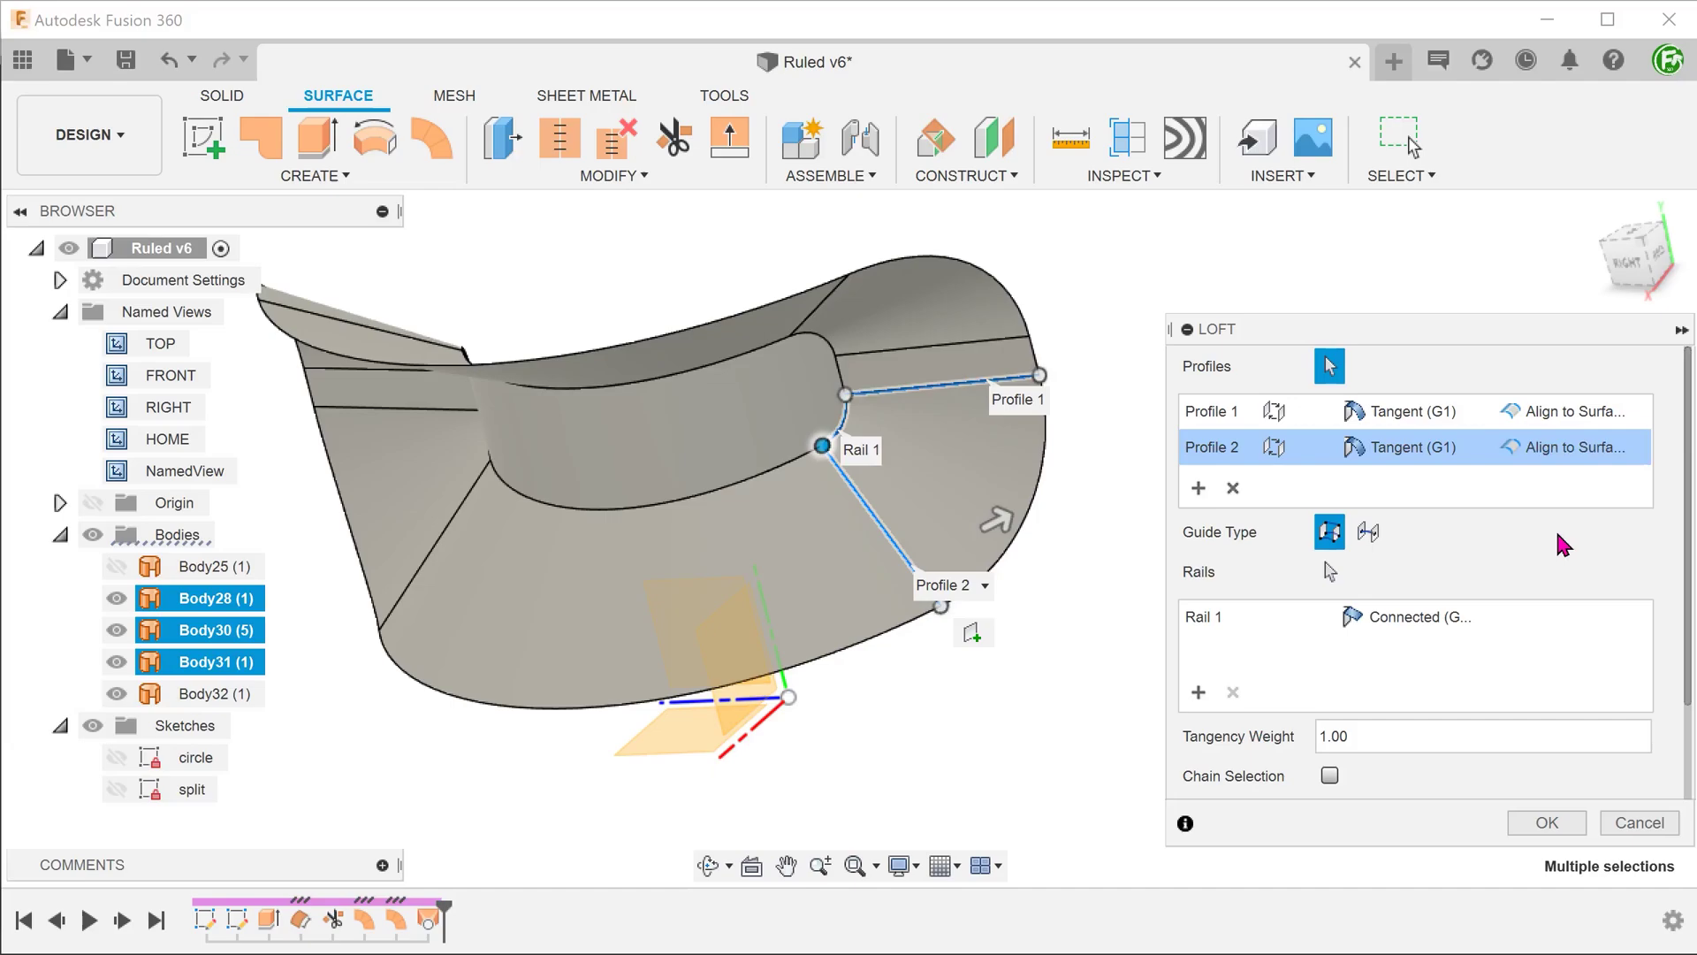
middle_click_drag(959, 699, 930, 744, "shift")
left_click(1530, 821)
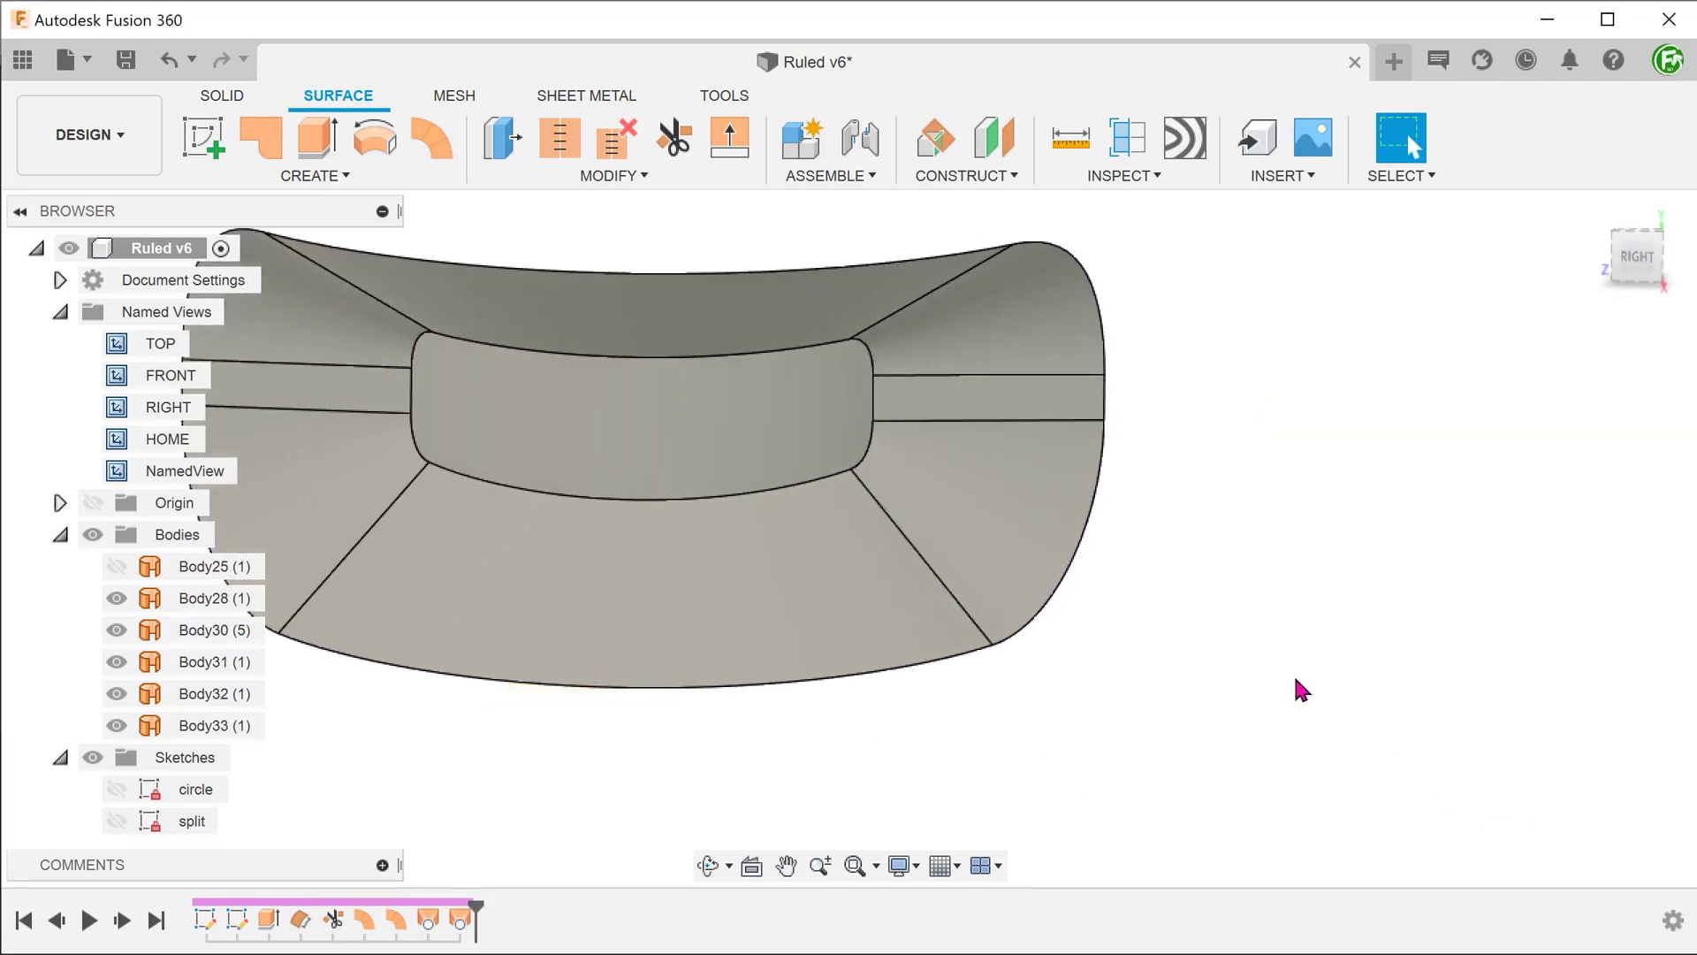
Step: Inspect the closed ring of surfaces around the band, show the outer cylinder again and fit the model in view
middle_click_drag(1301, 689, 854, 665, "shift")
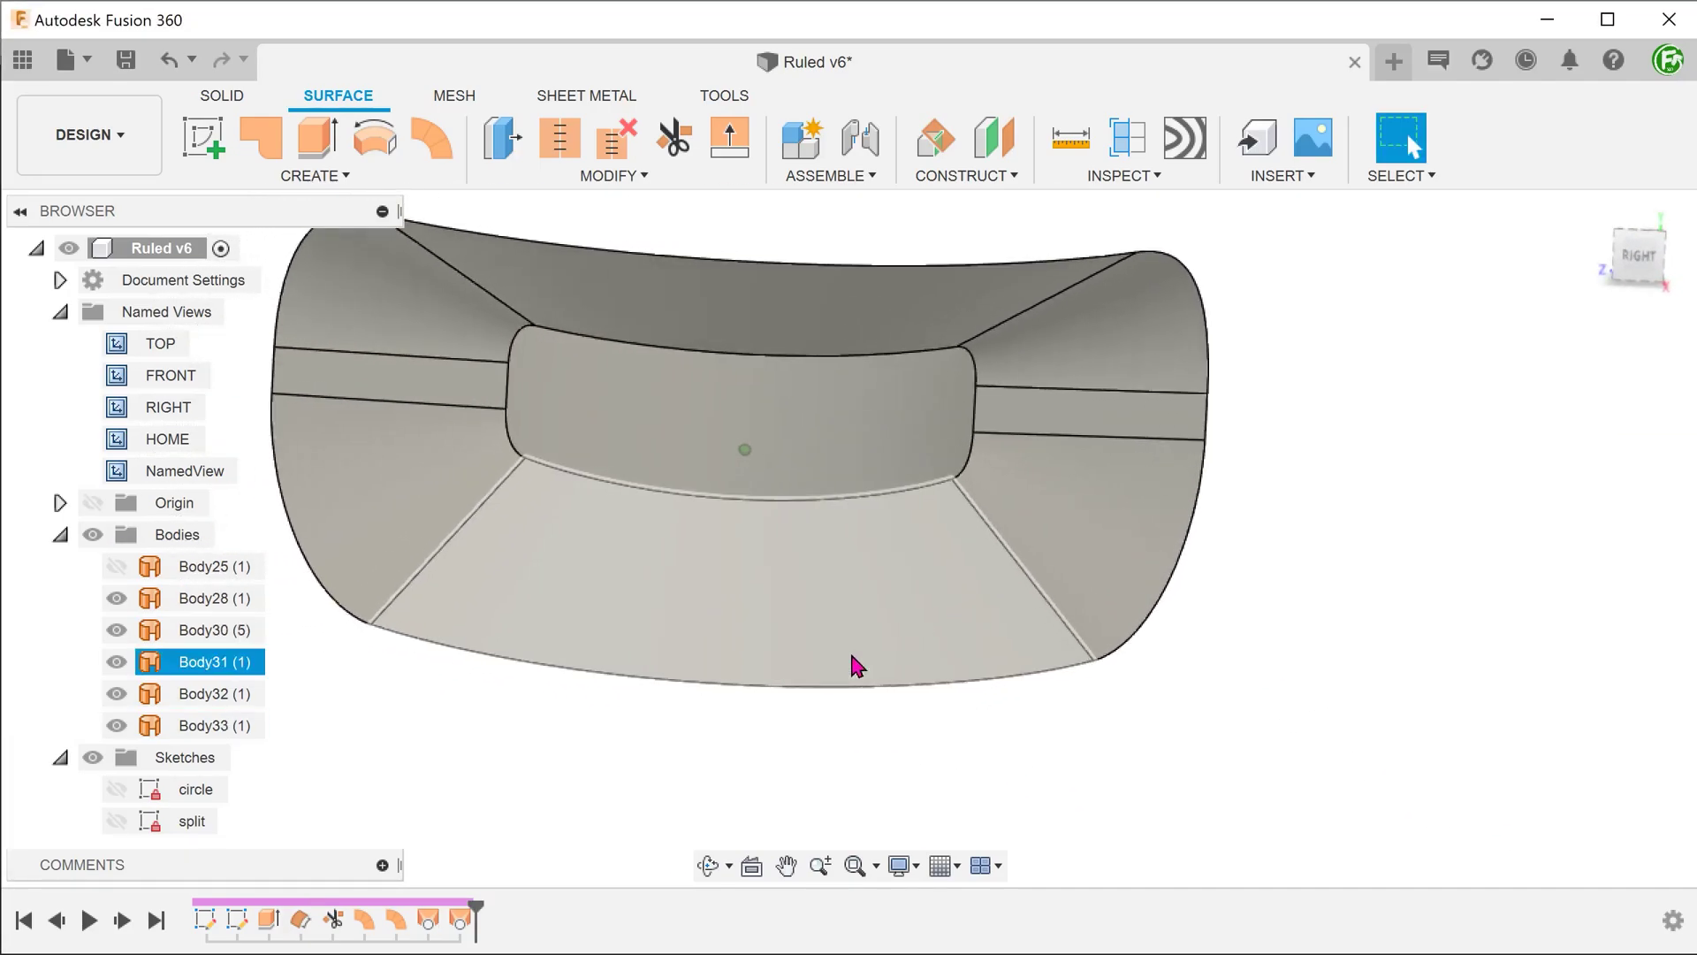
middle_click_drag(530, 734, 303, 693, "shift")
left_click(116, 567)
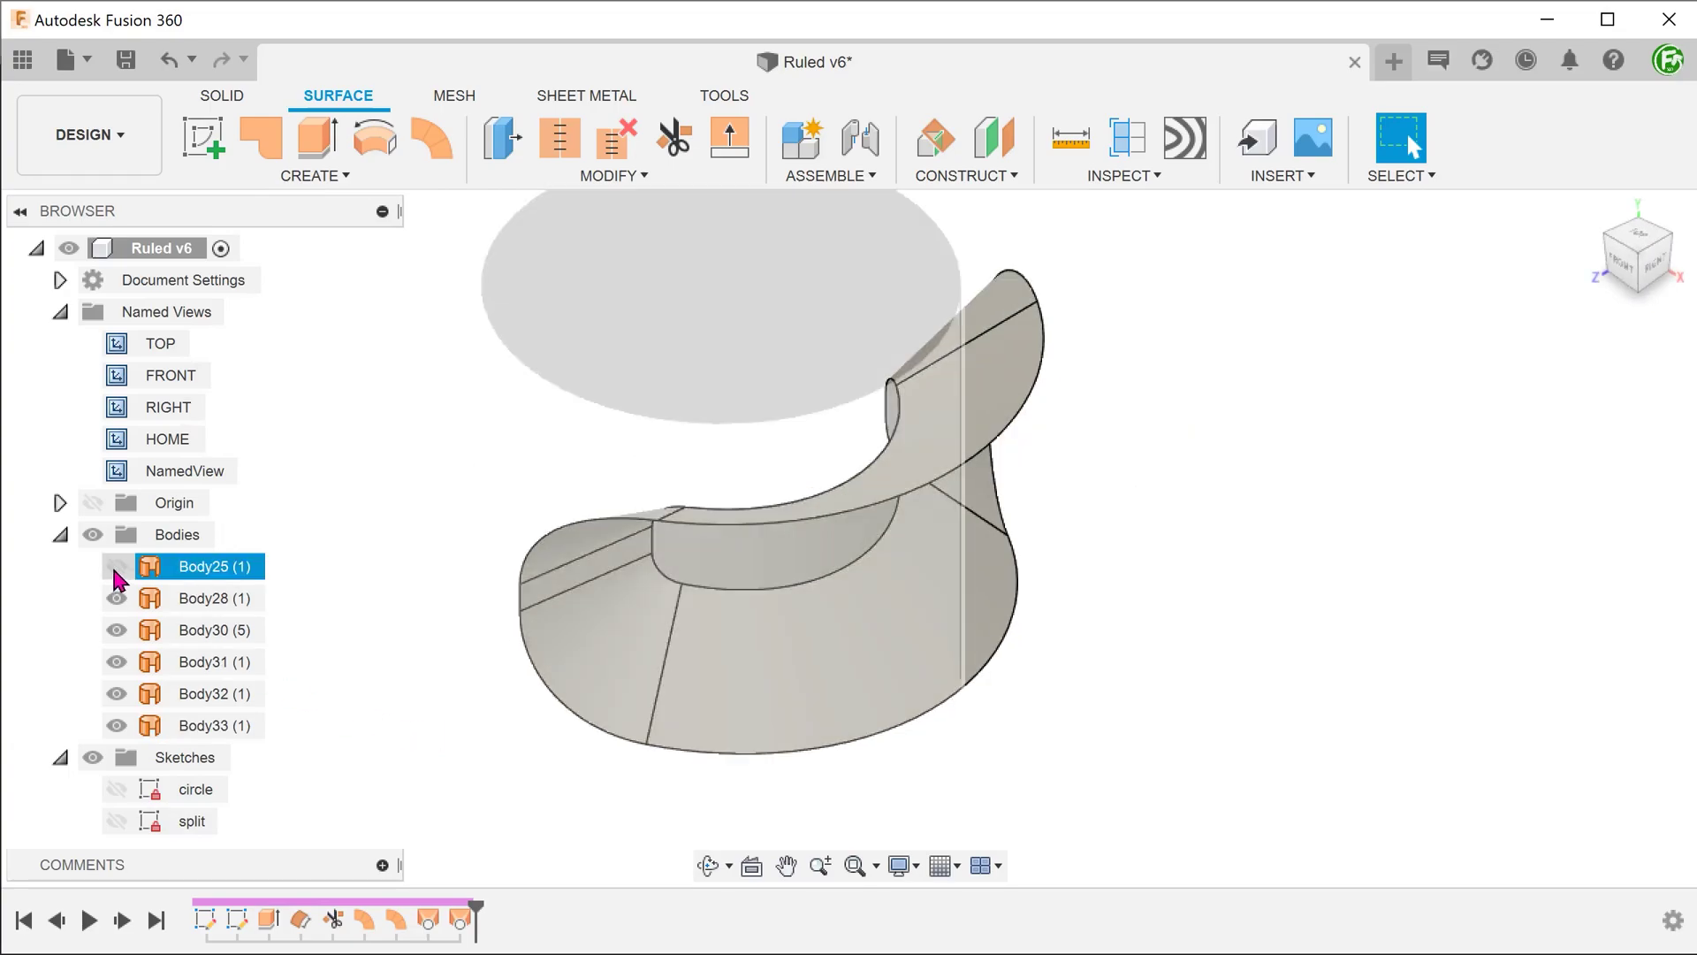
key("F6")
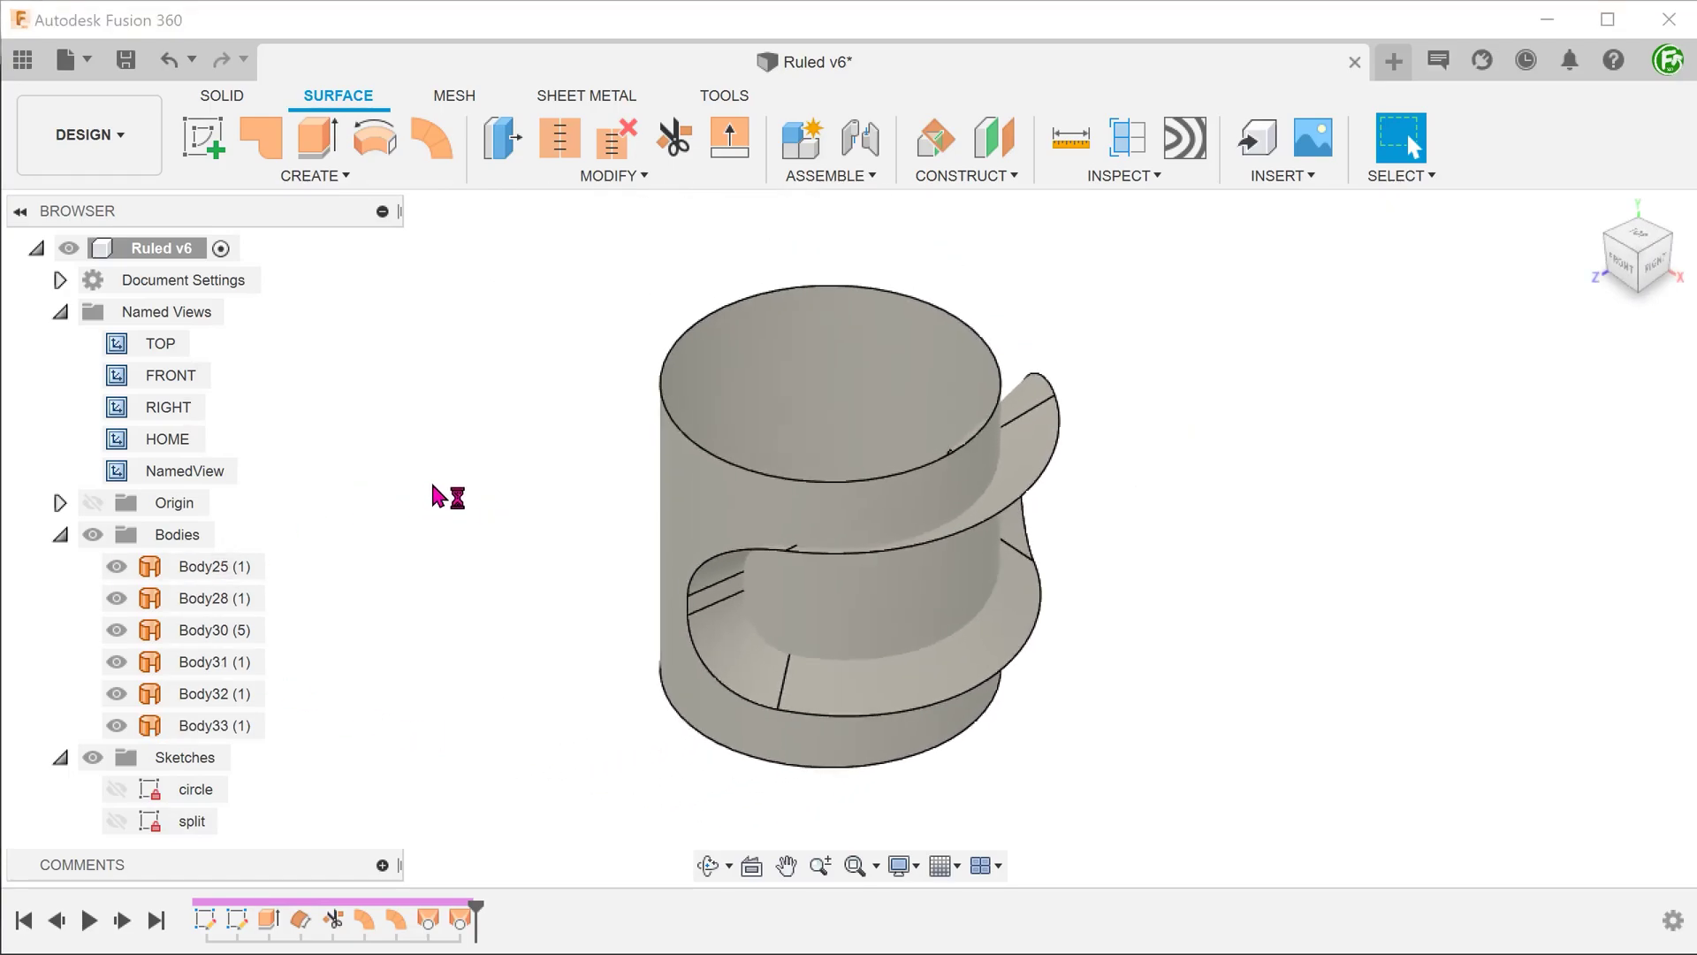
left_click(688, 152)
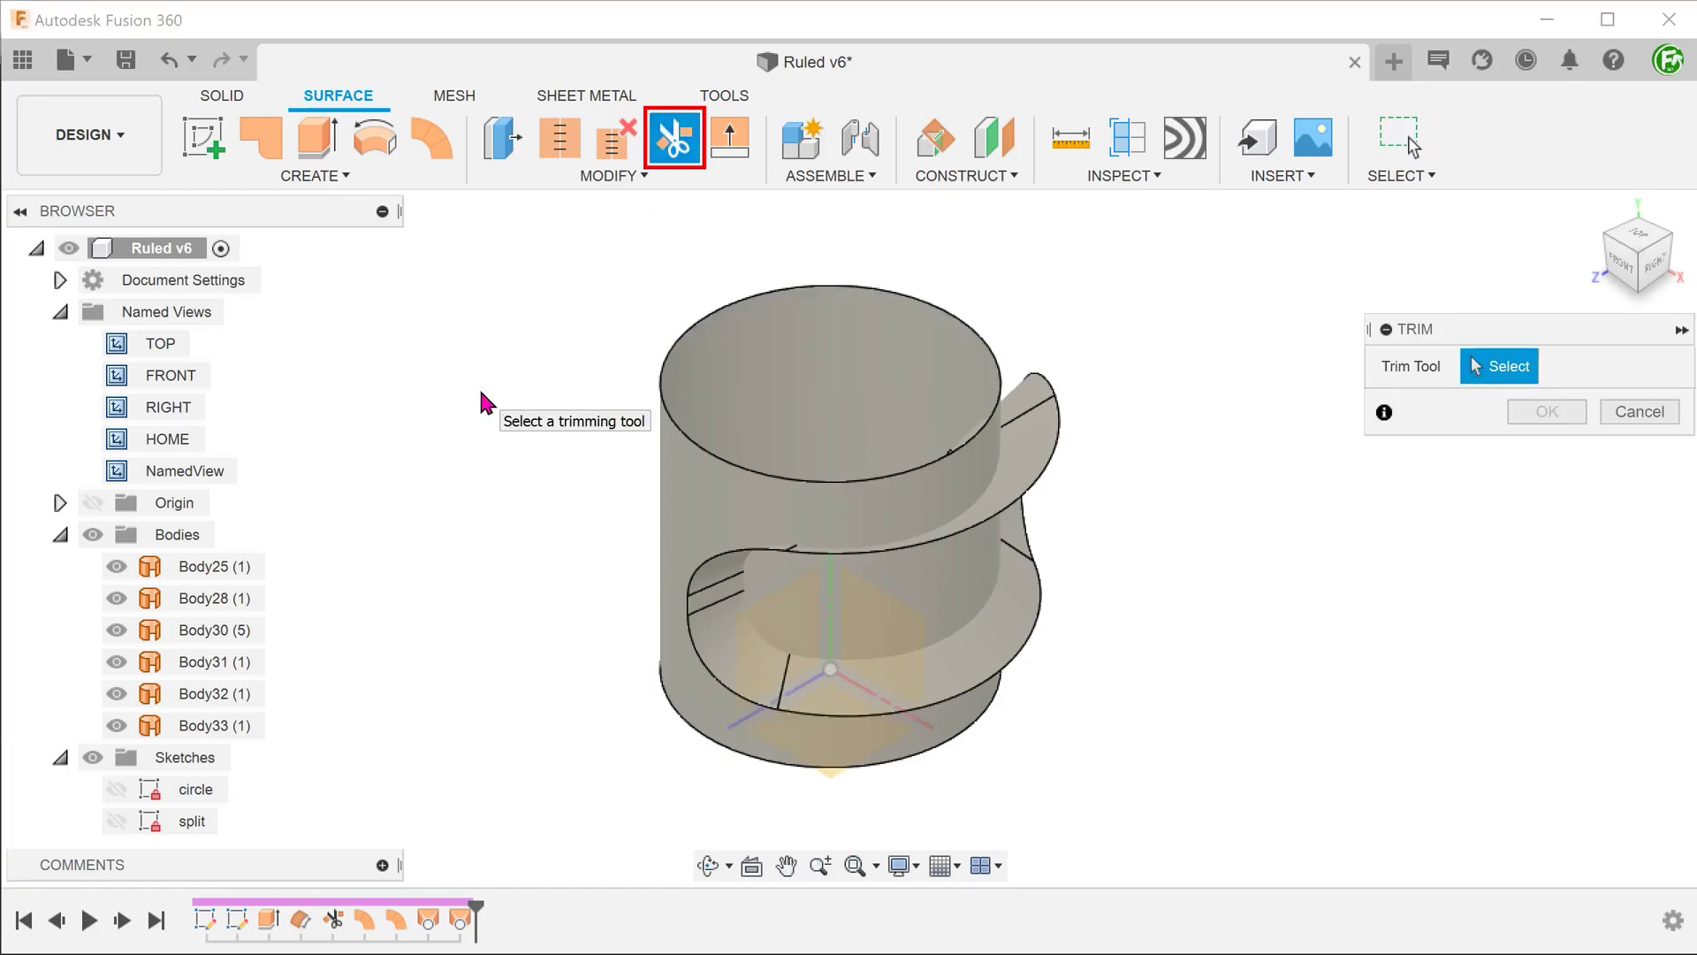
left_click(717, 571)
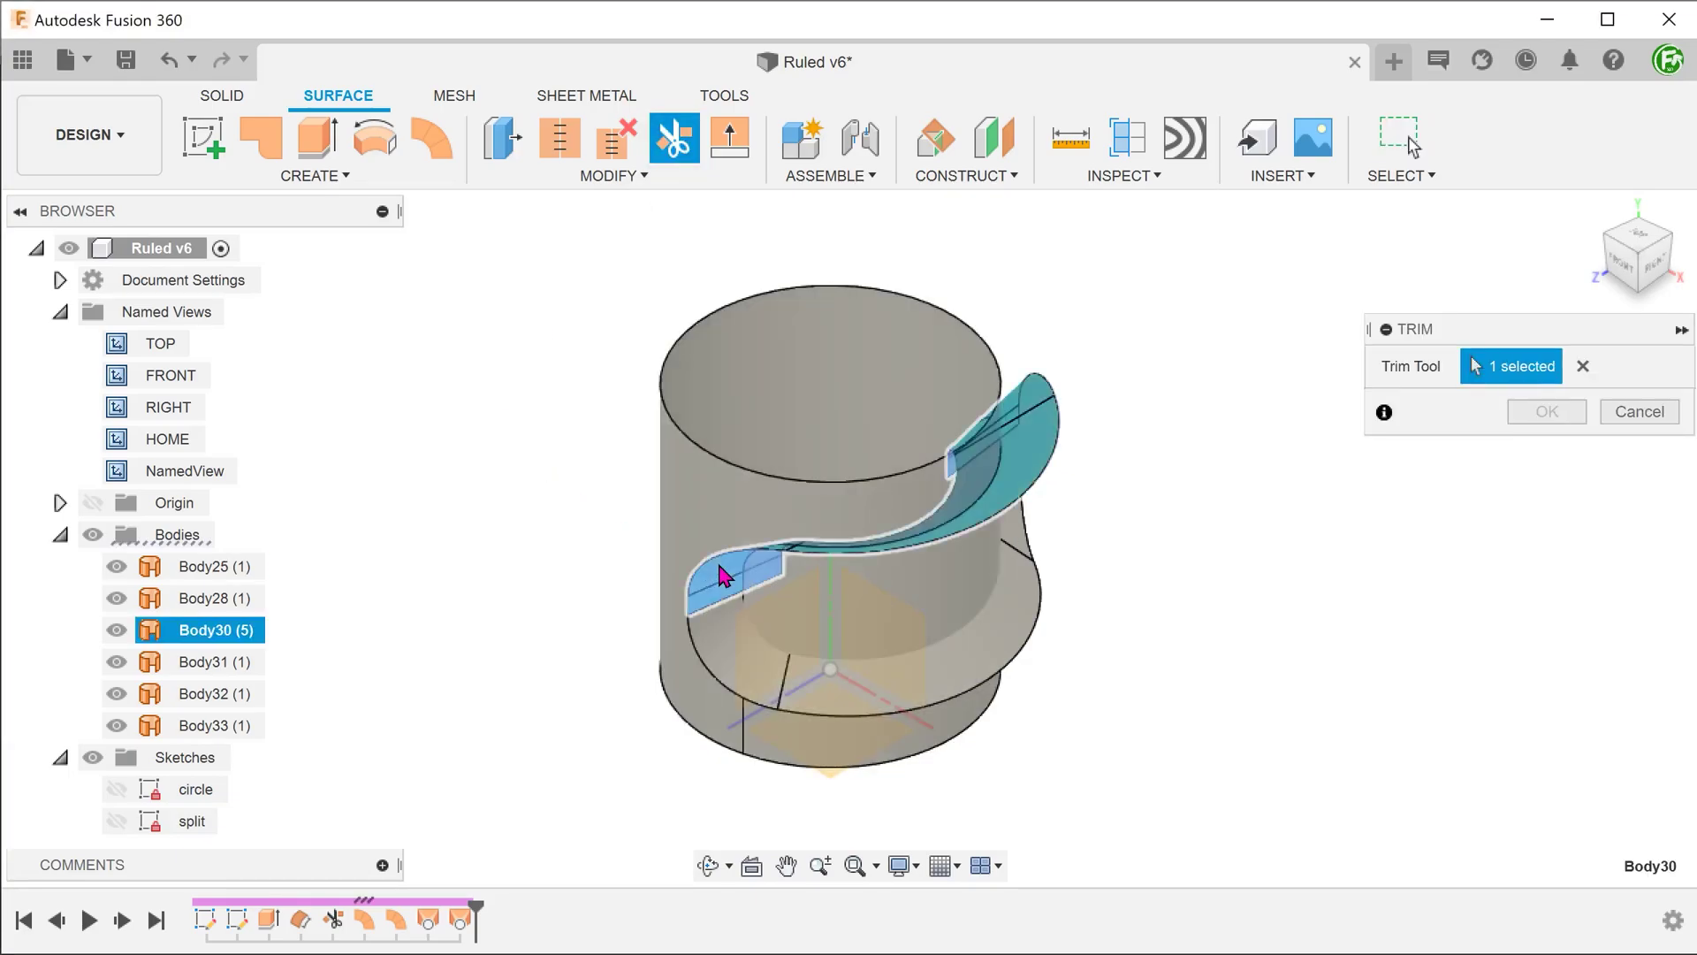
middle_click_drag(523, 560, 485, 550, "shift")
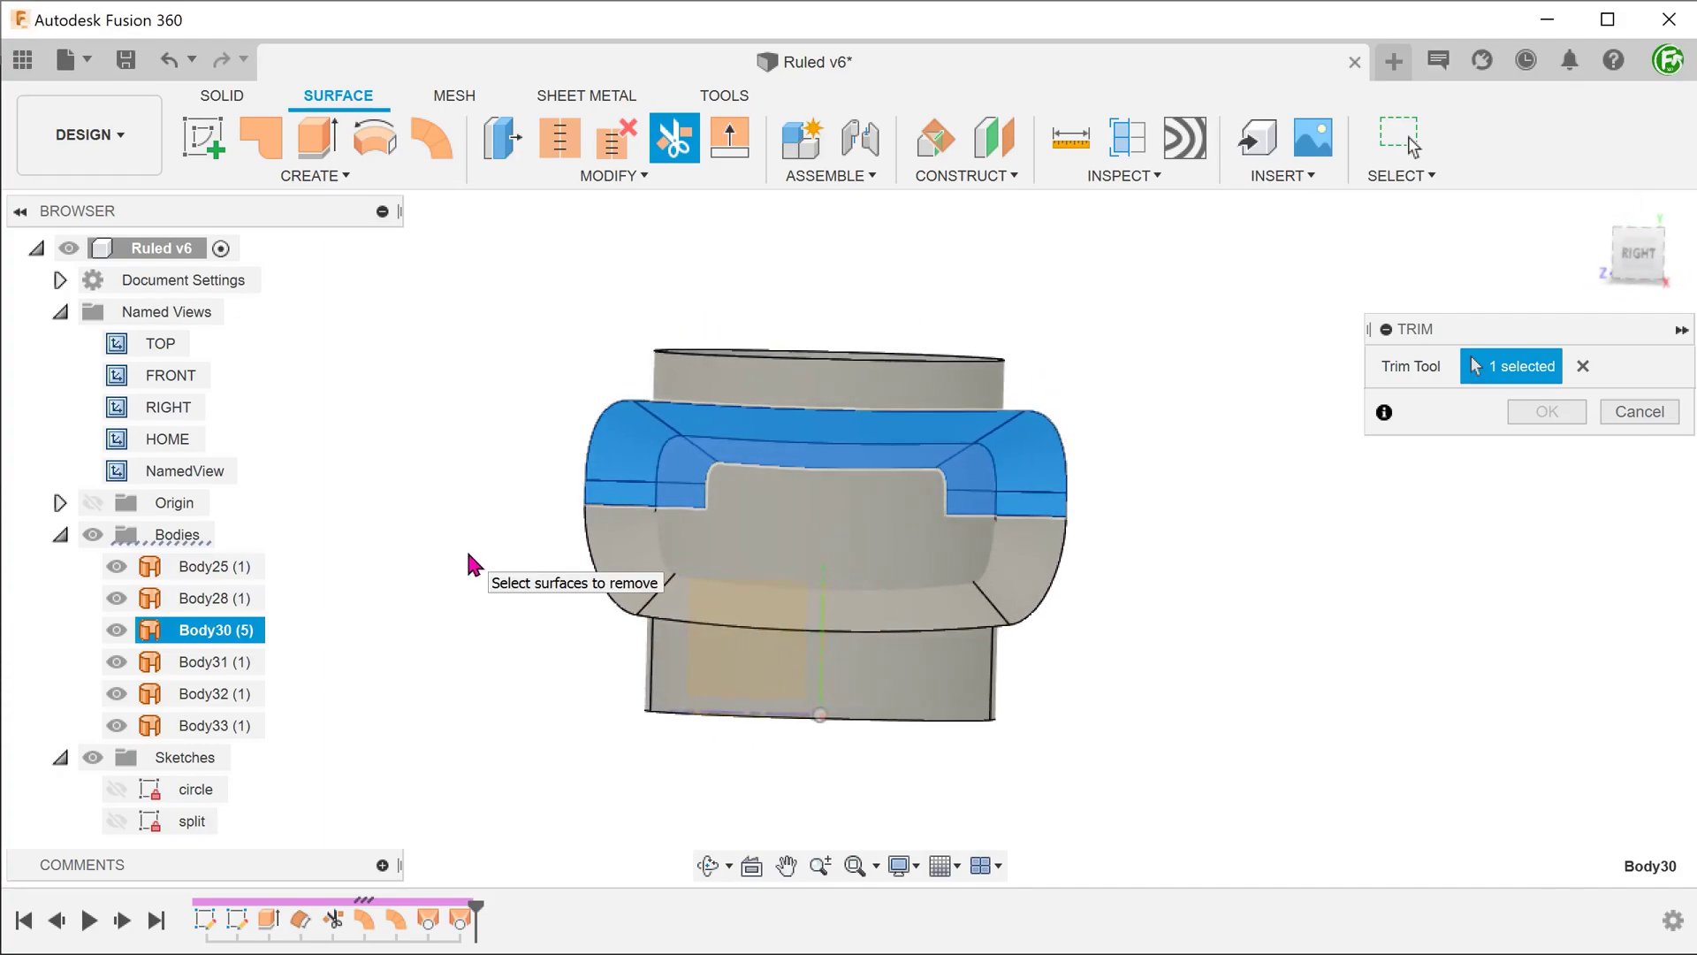
left_click(1638, 412)
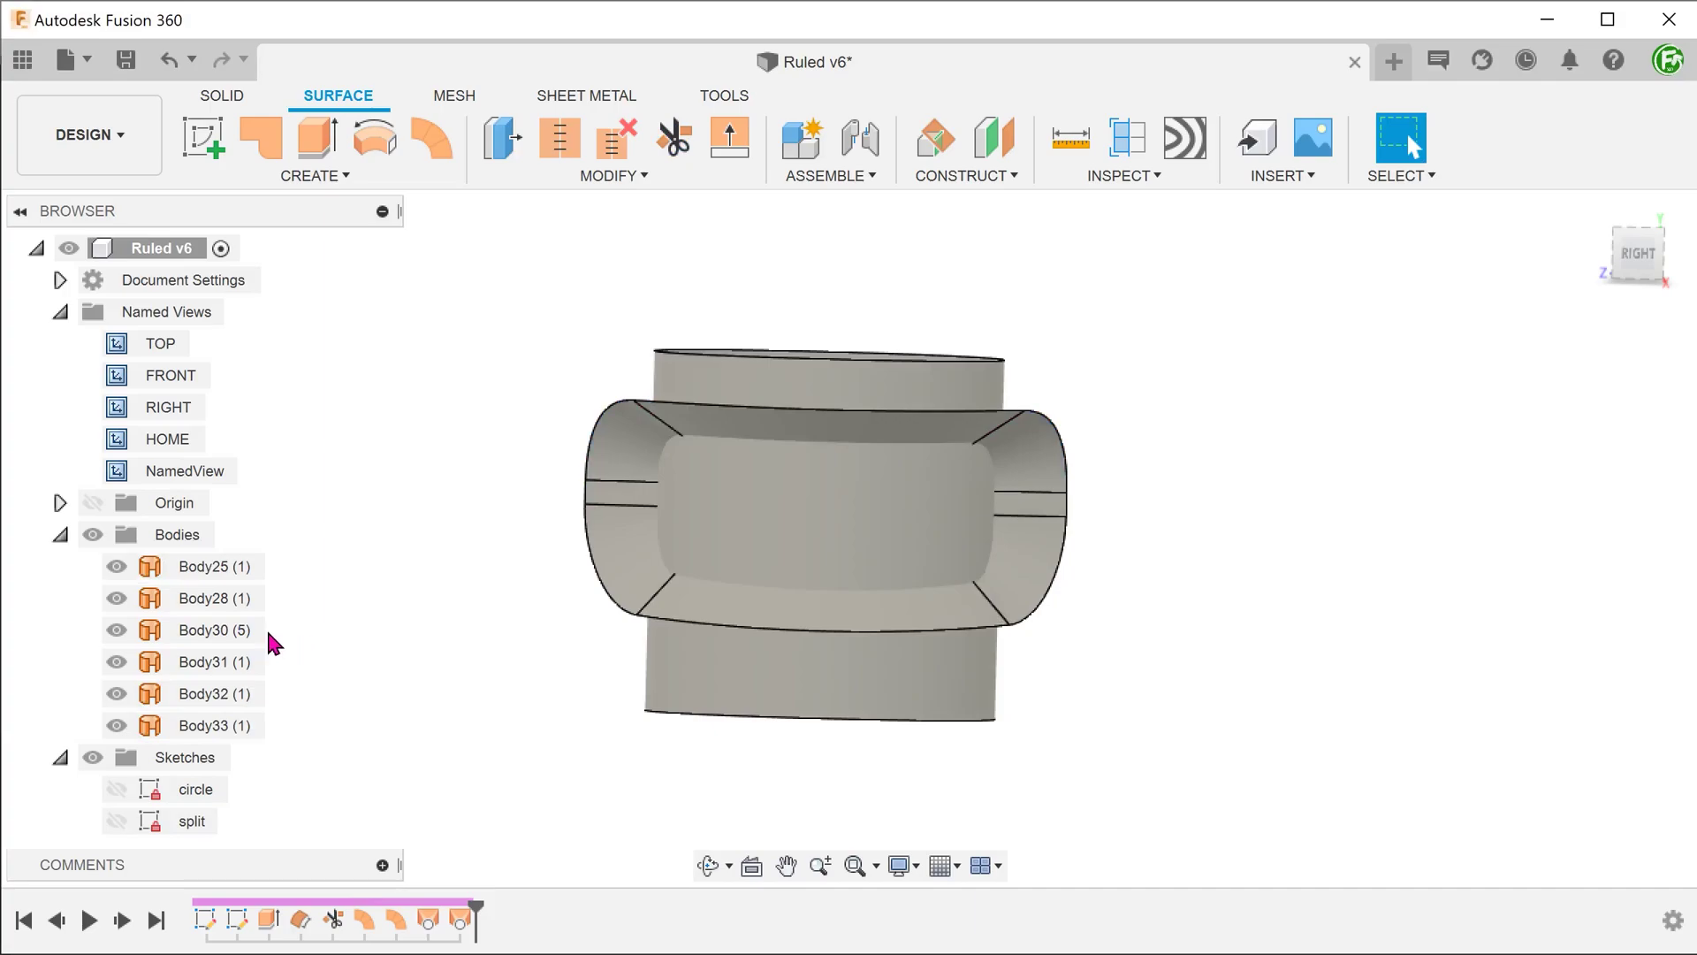
Step: Highlight the two ruled surface bodies and the two corner loft bodies one by one to check that they are separate
left_click(216, 630)
left_click(205, 664)
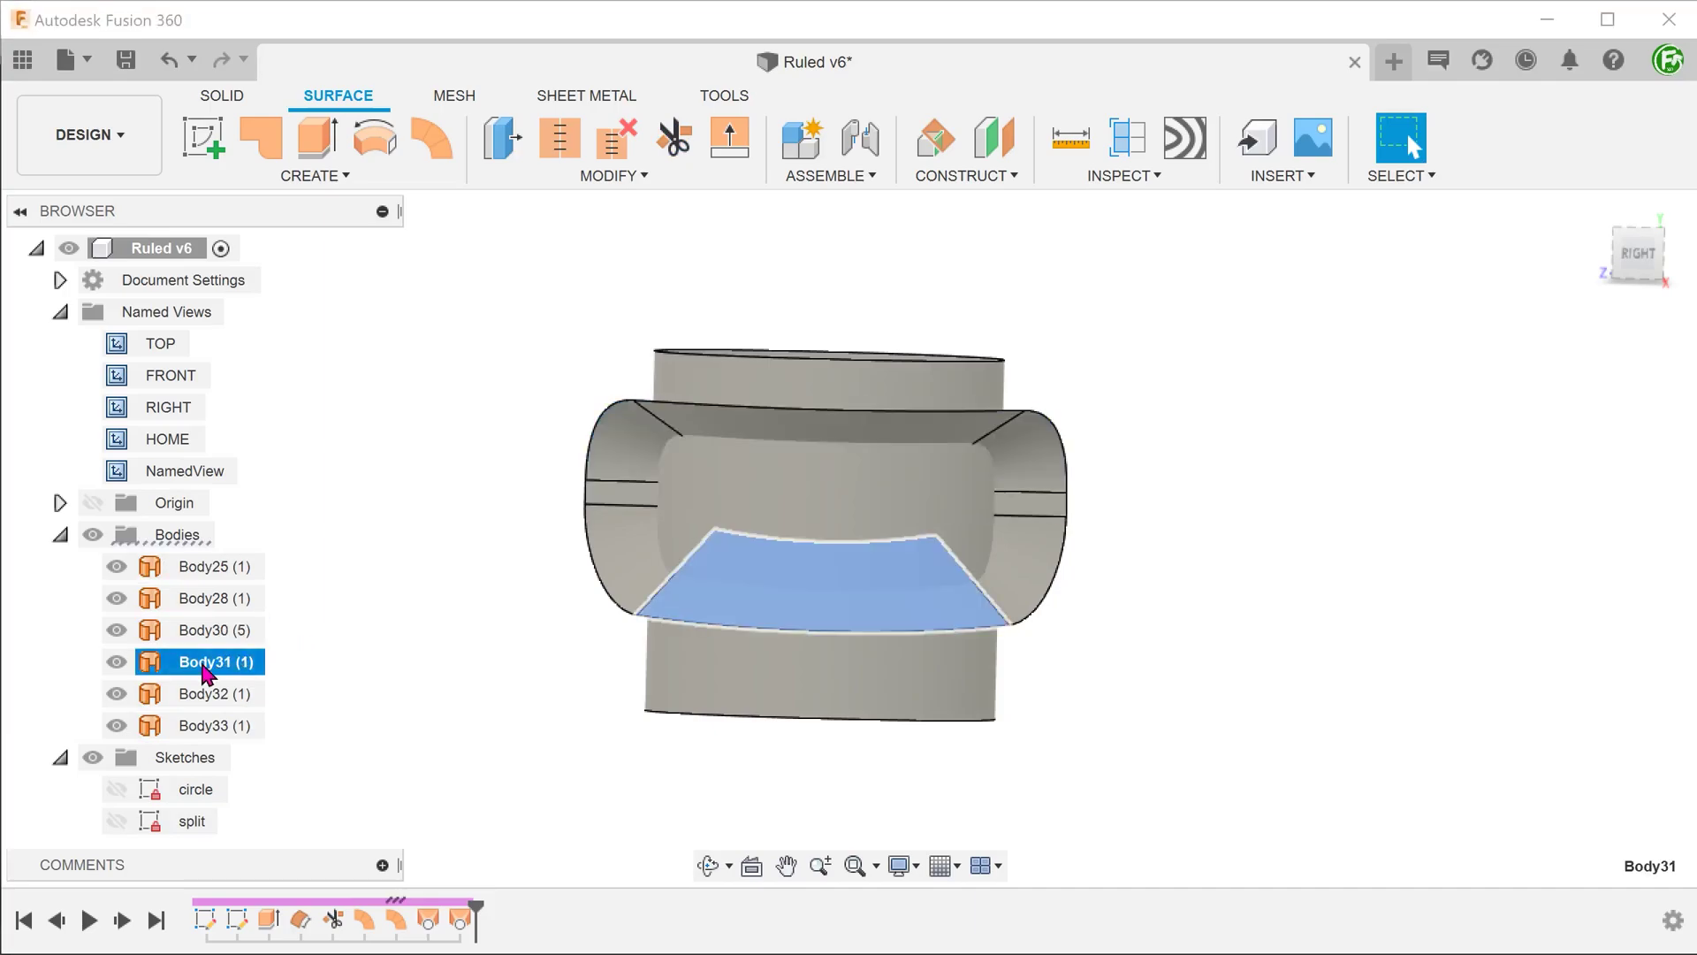
left_click(200, 693)
left_click(204, 723)
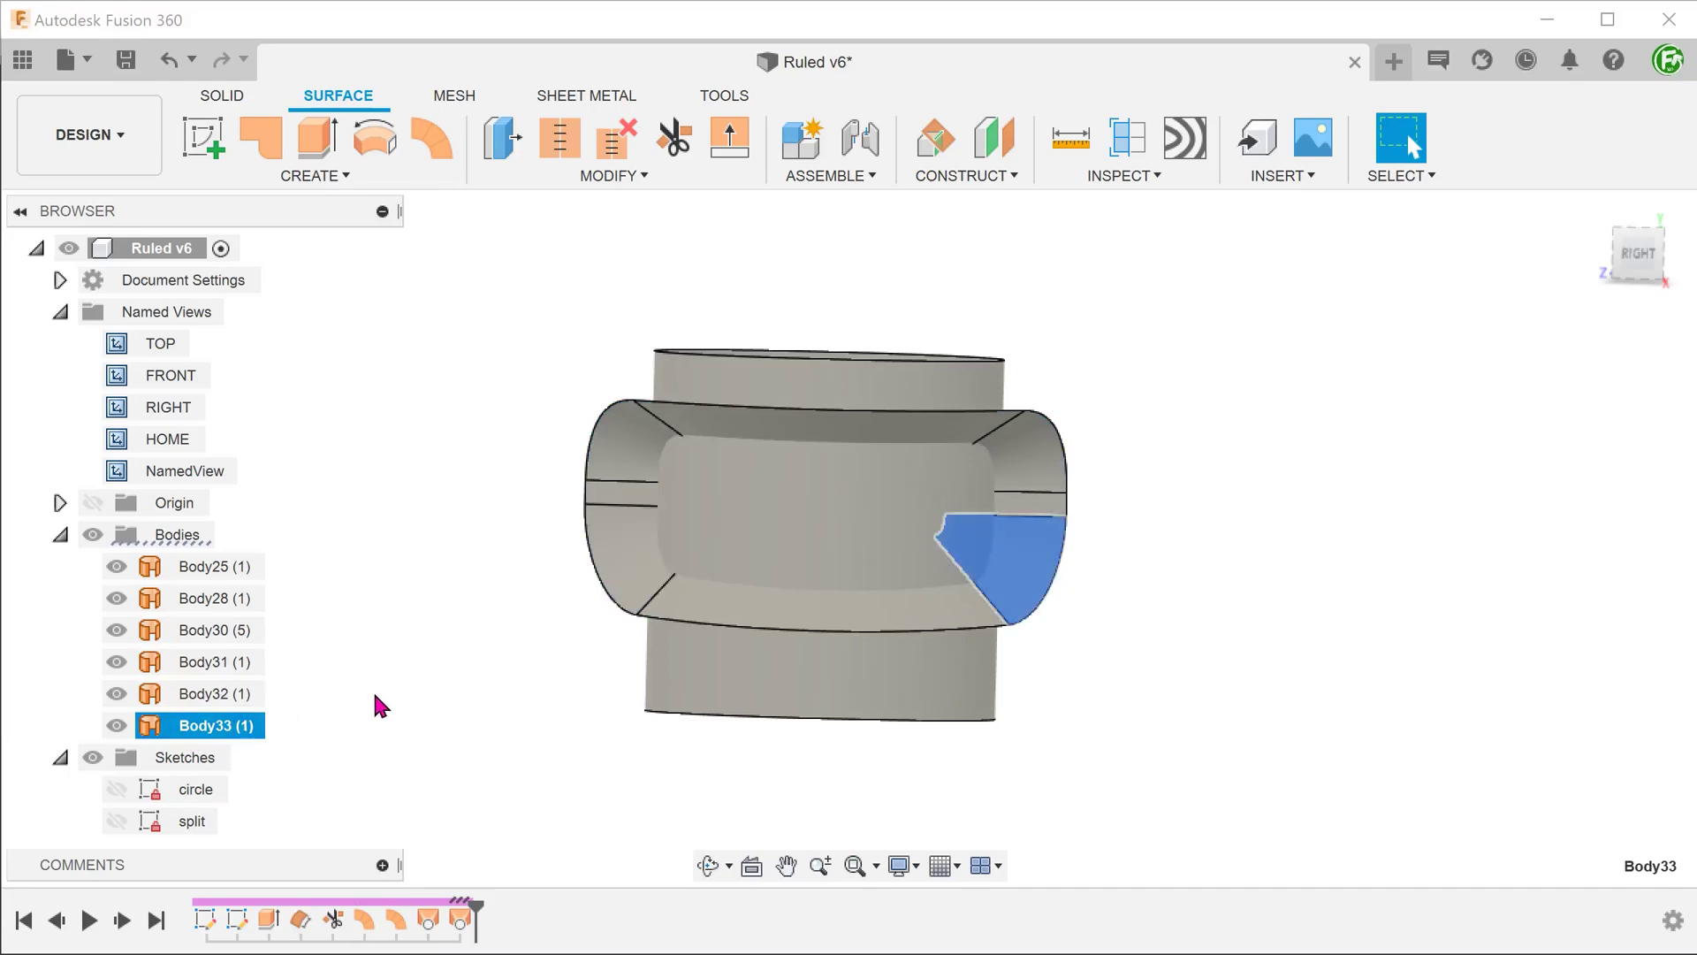
left_click(374, 694)
key("ctrl+z")
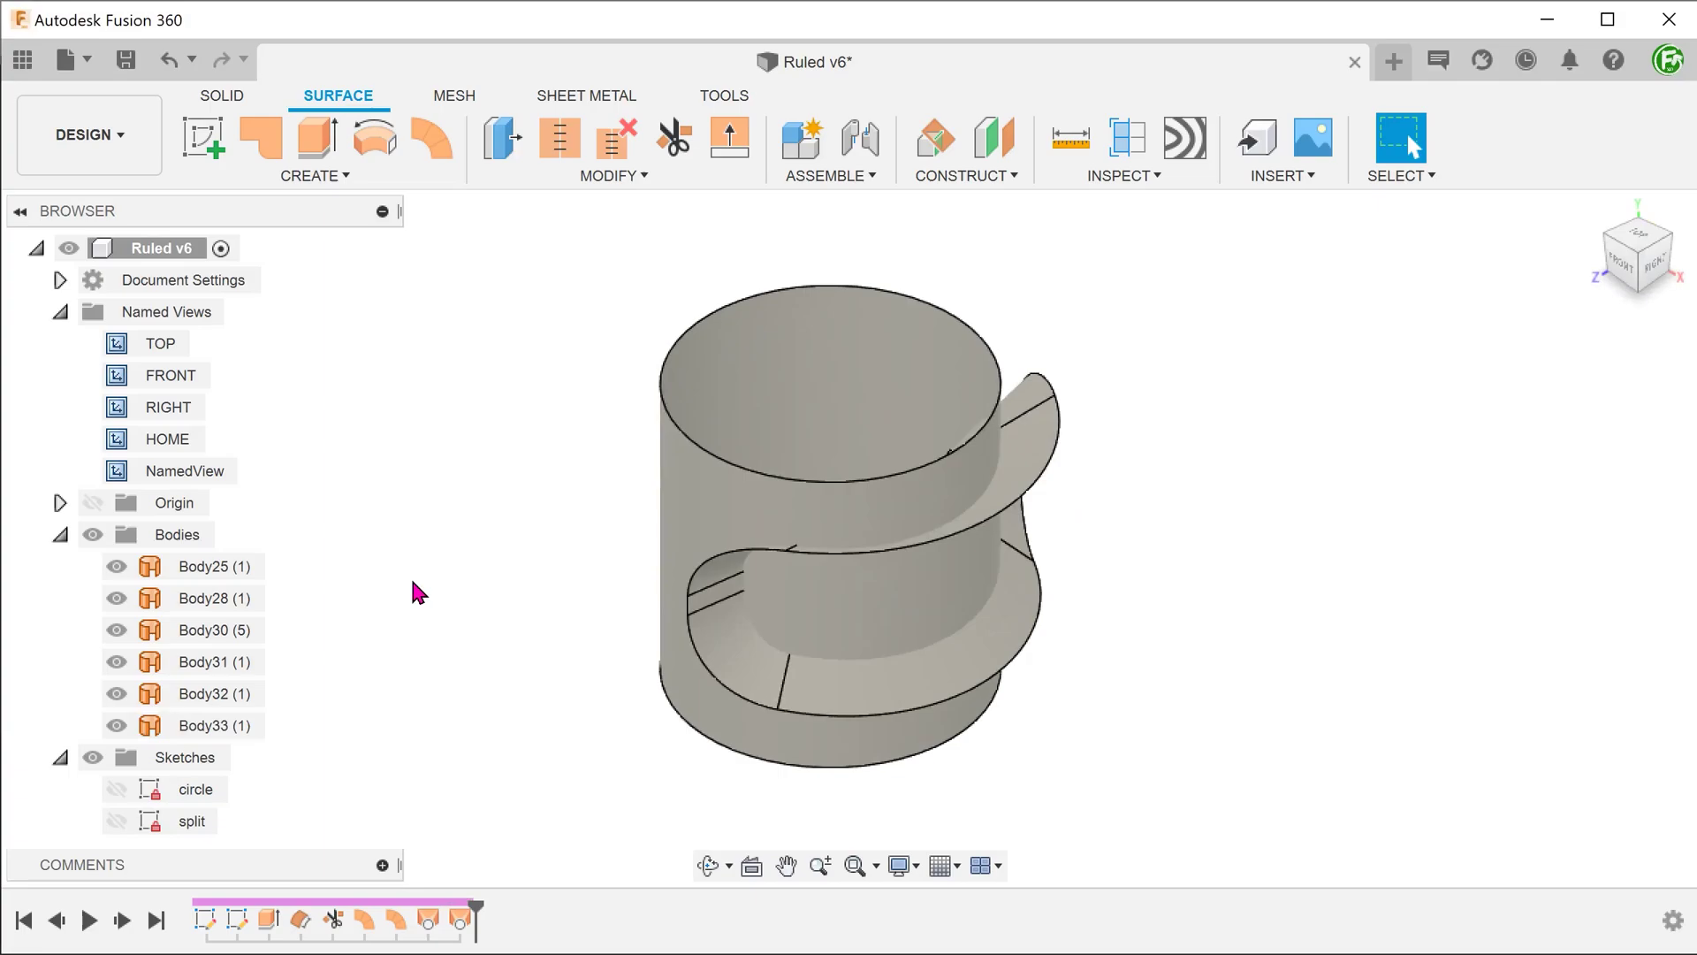
Step: Stitch the upper and lower ruled surfaces and both corner lofts into one body with 0.10 mm tolerance, and select the stitched body
left_click(574, 176)
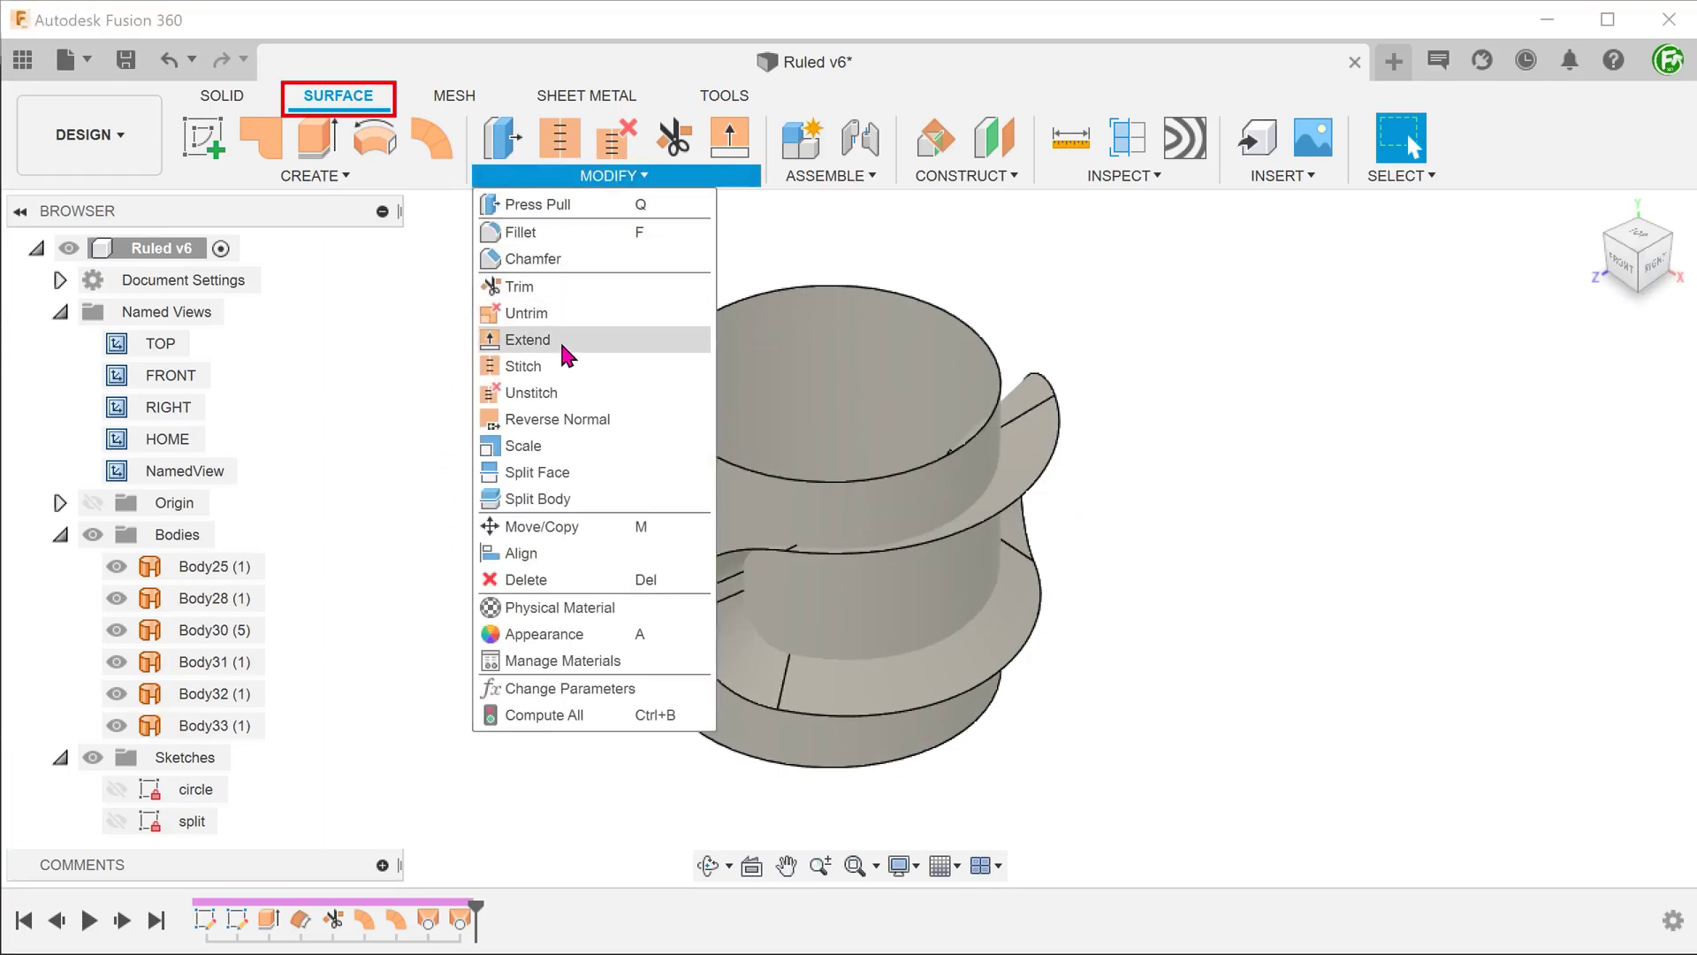
left_click(571, 367)
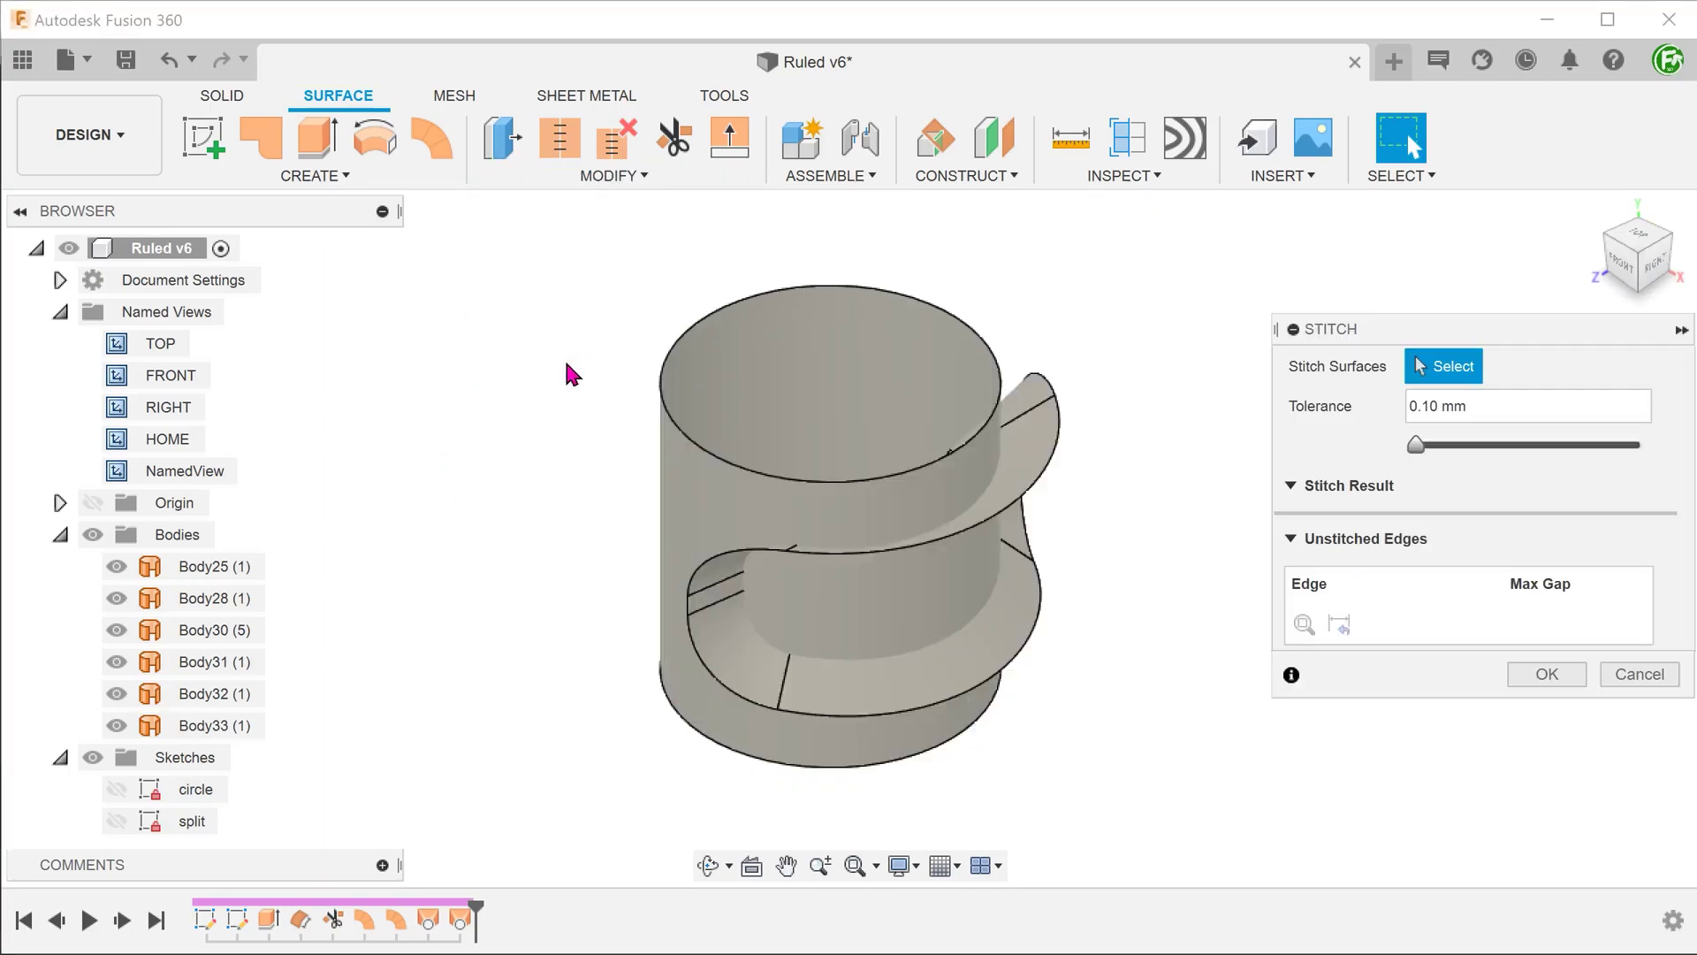
middle_click_drag(487, 526, 465, 528, "shift")
left_click(577, 493)
left_click(591, 573)
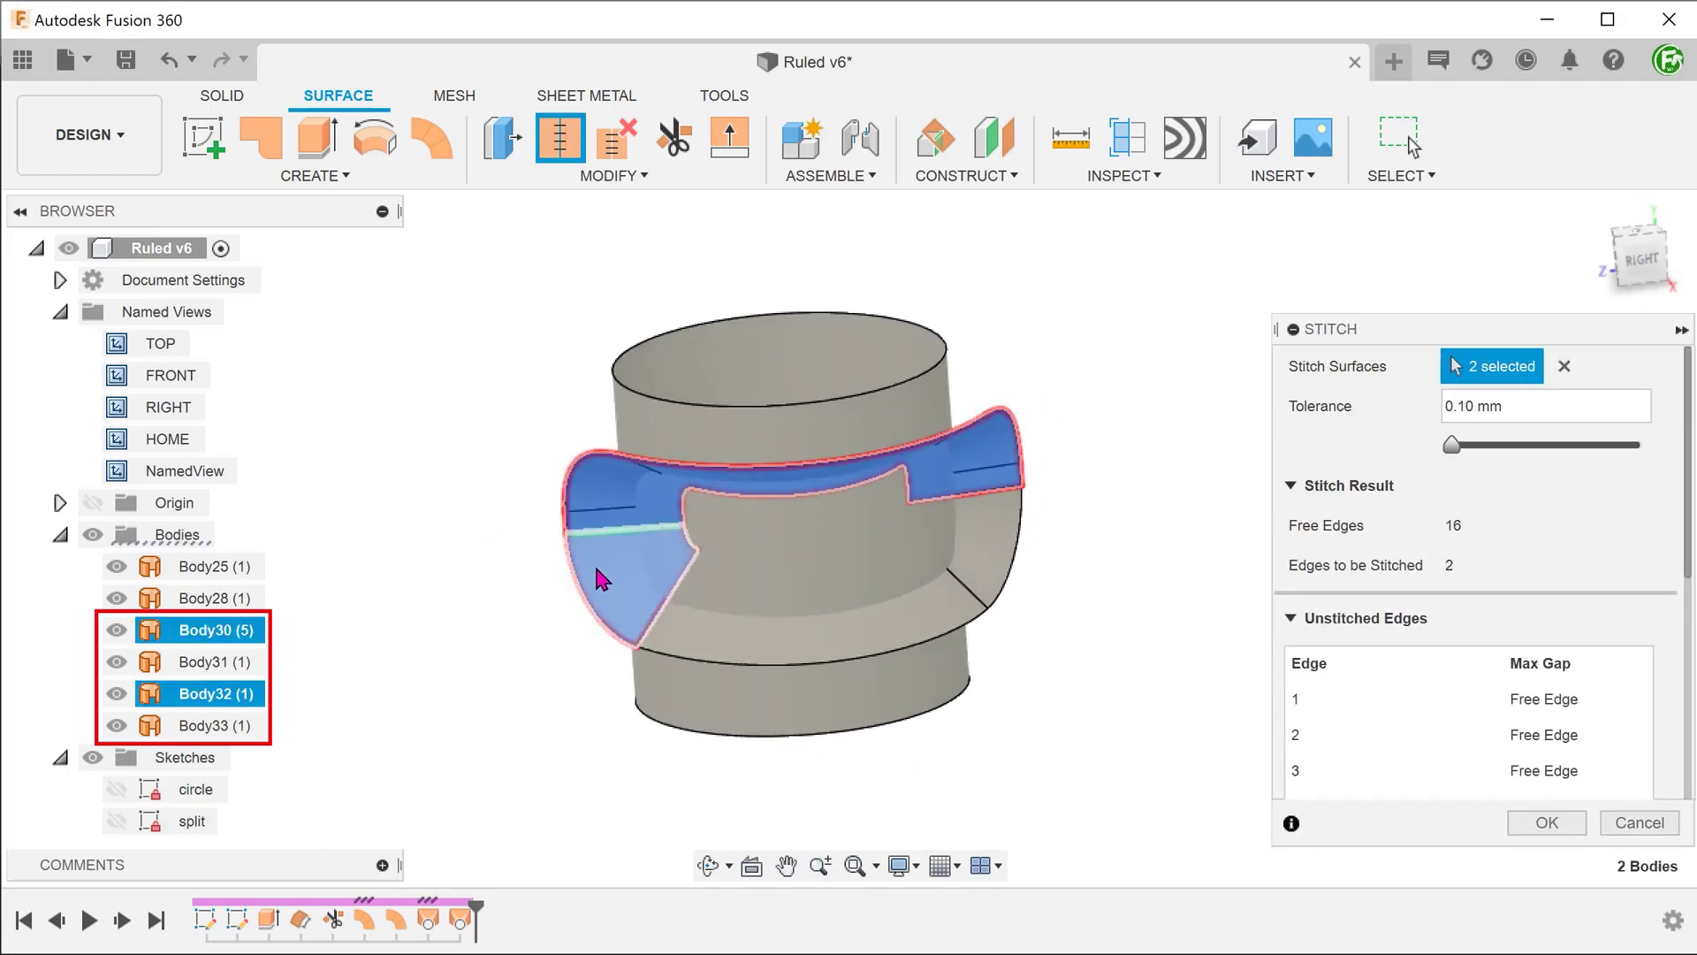
left_click(714, 638)
left_click(997, 553)
middle_click_drag(1027, 592, 1107, 651, "shift")
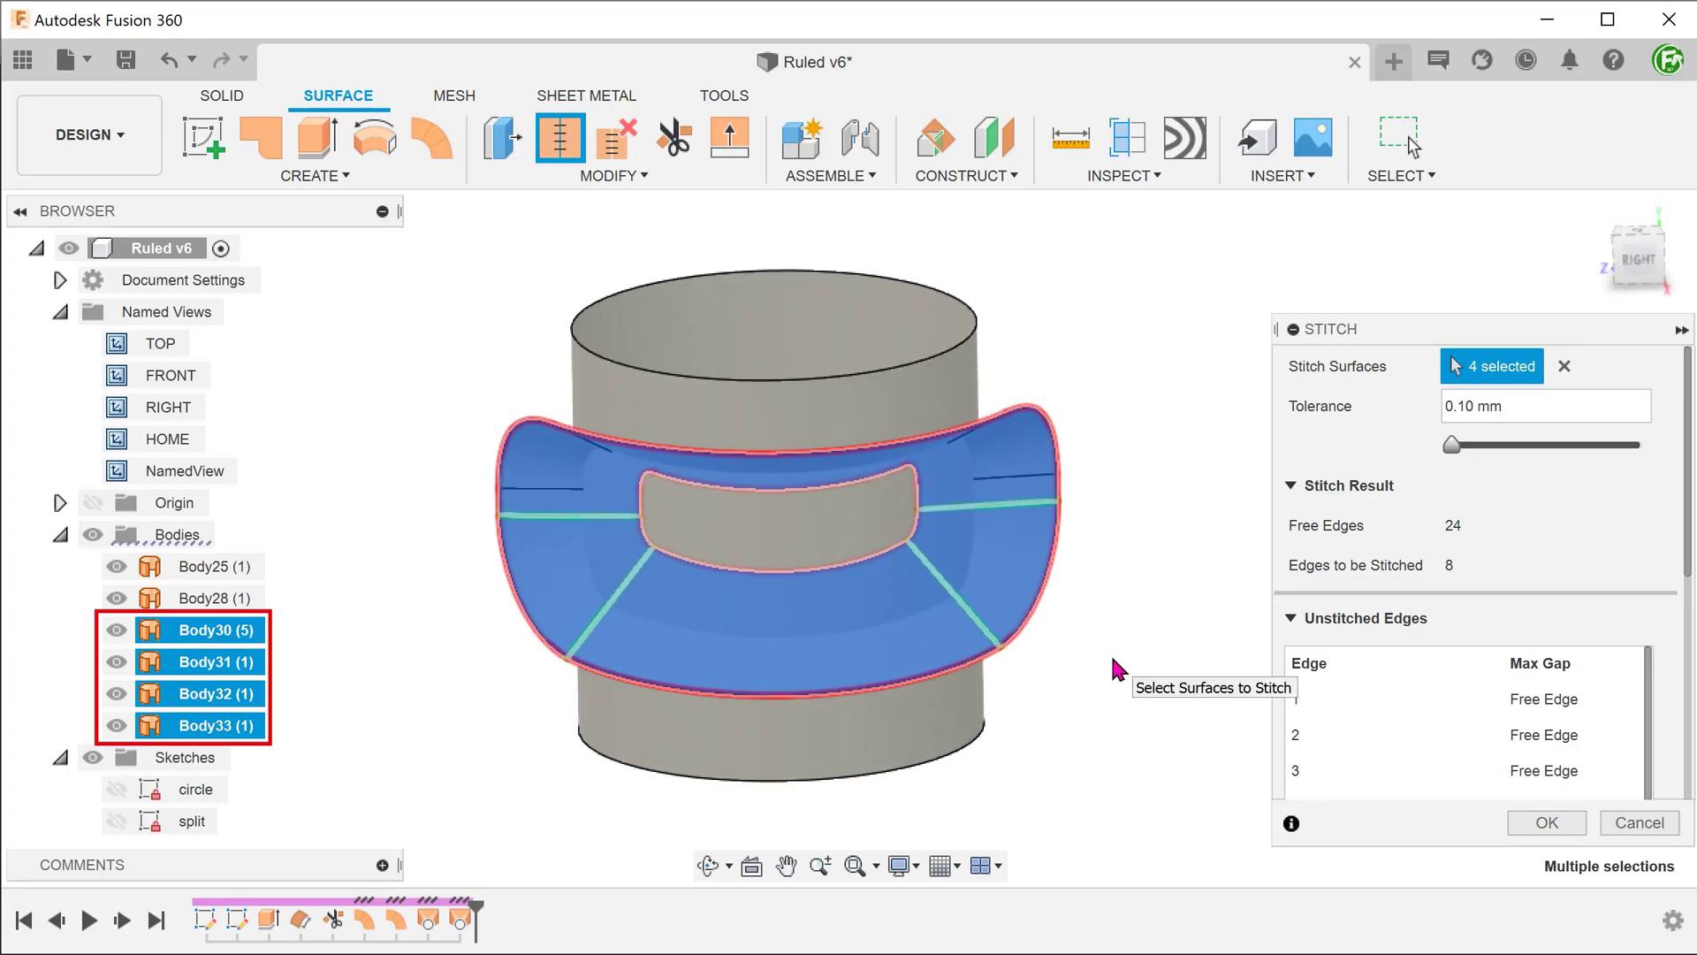
left_click(1542, 822)
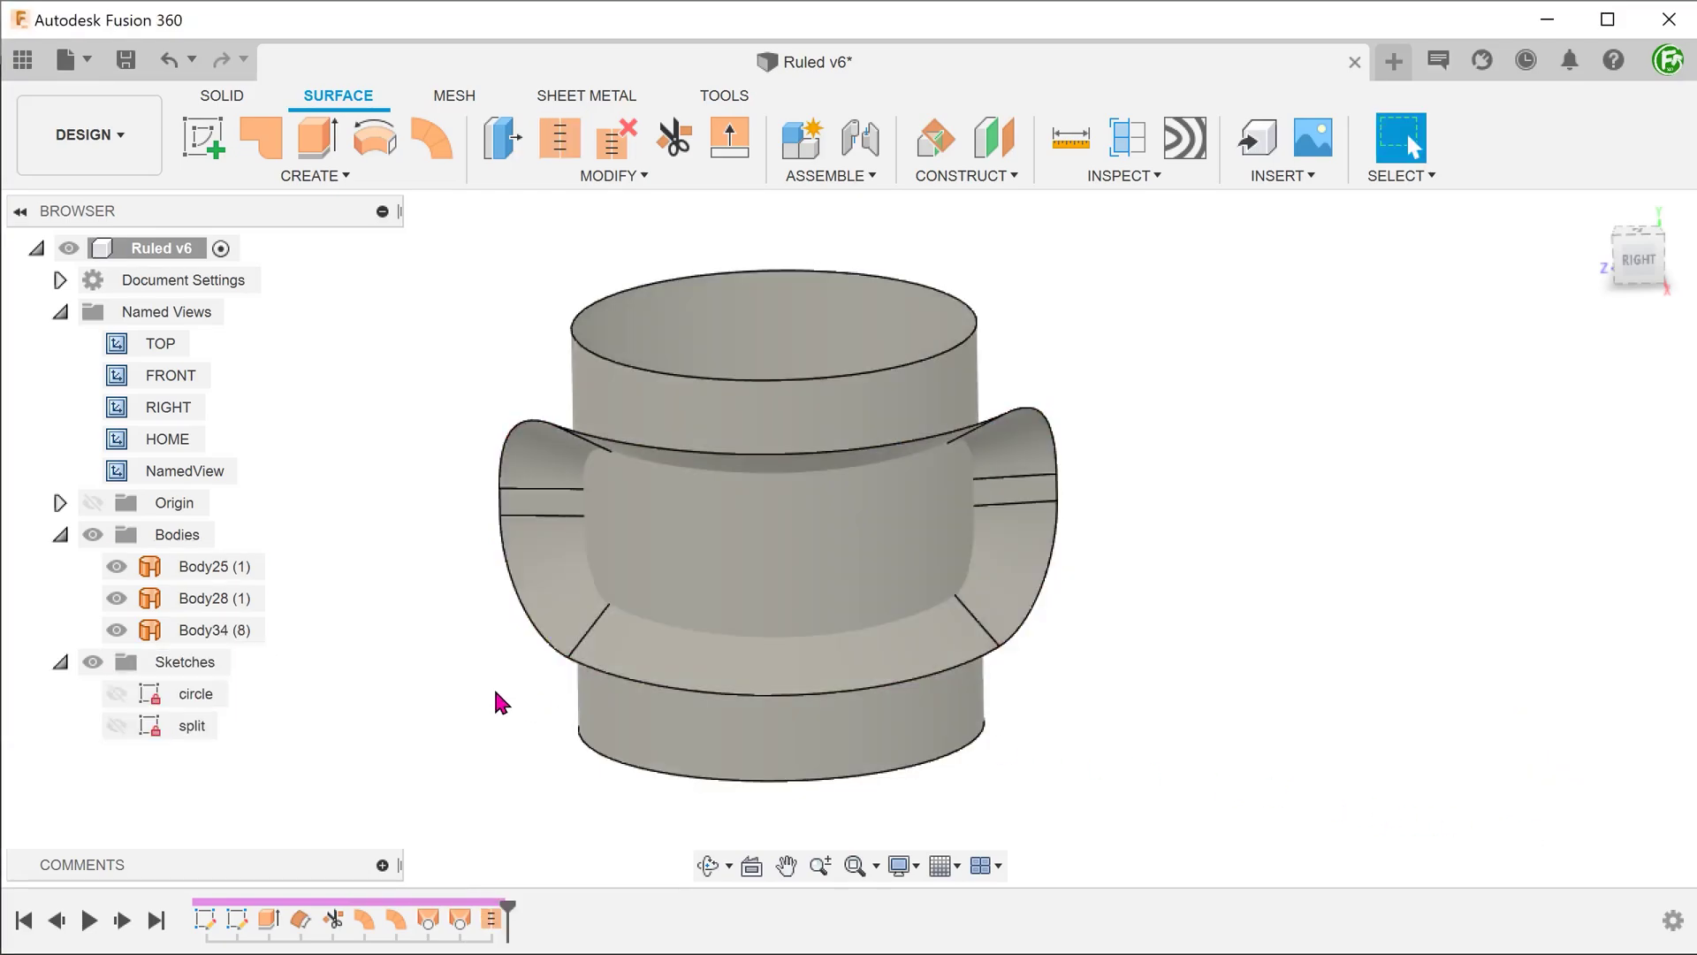
left_click(217, 629)
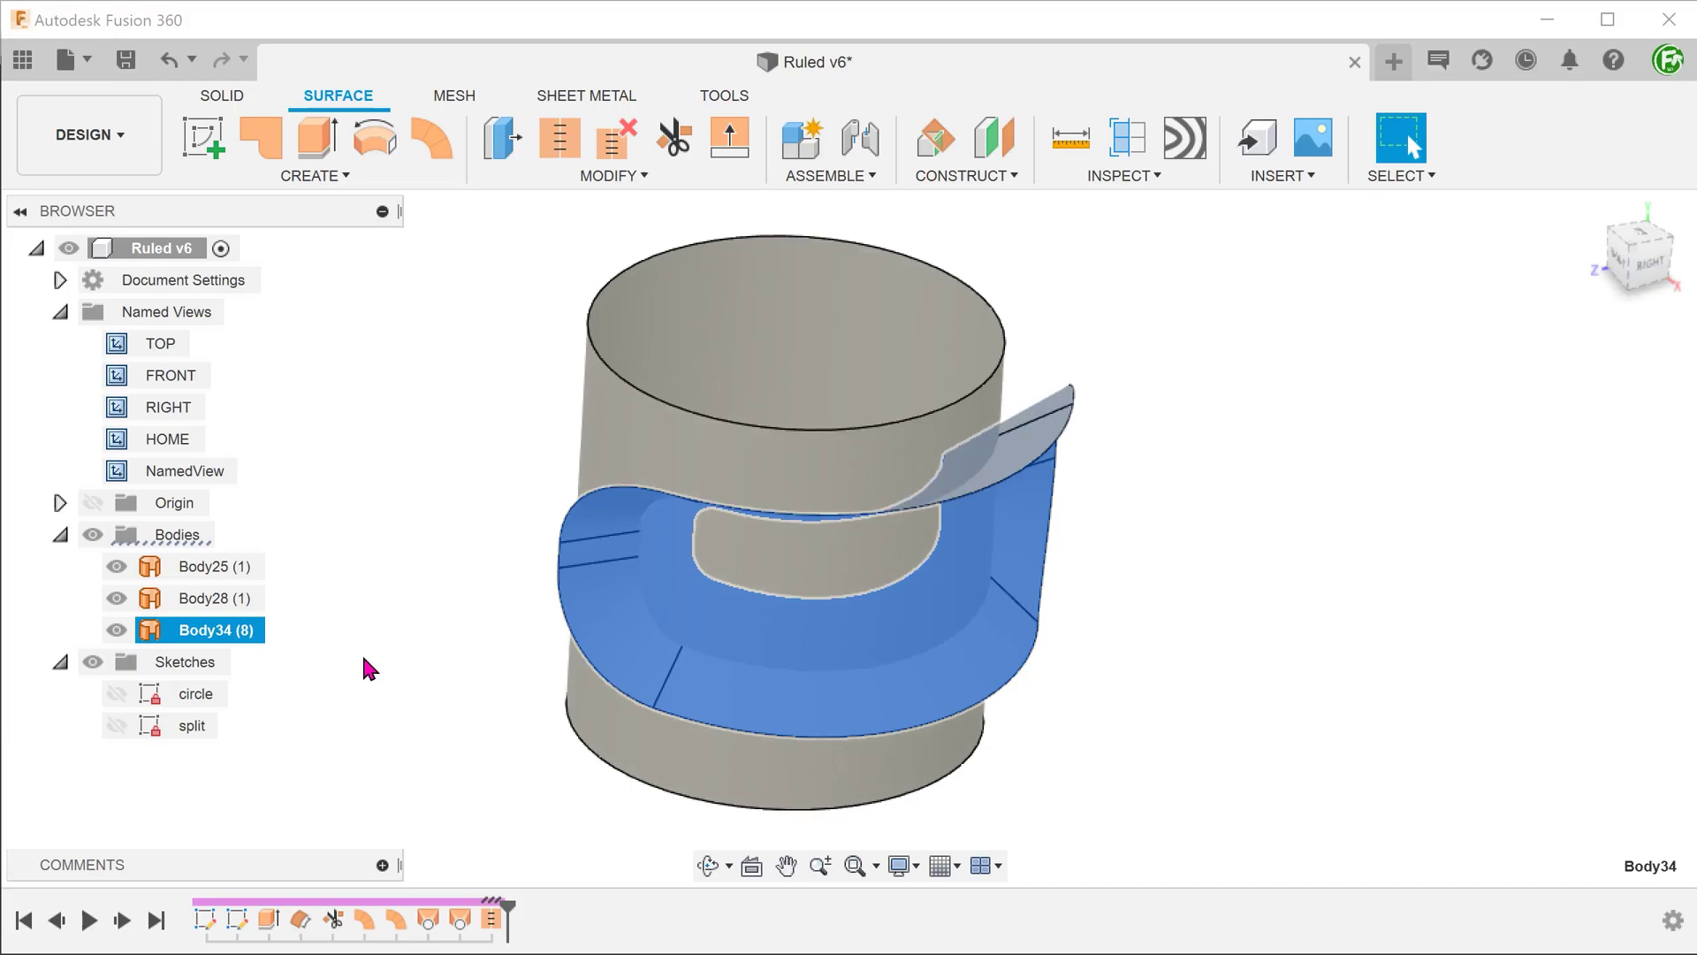
Step: Trim away the outer cylinder's area enclosed by the ring, using the stitched surface body as the trim tool
left_click(428, 595)
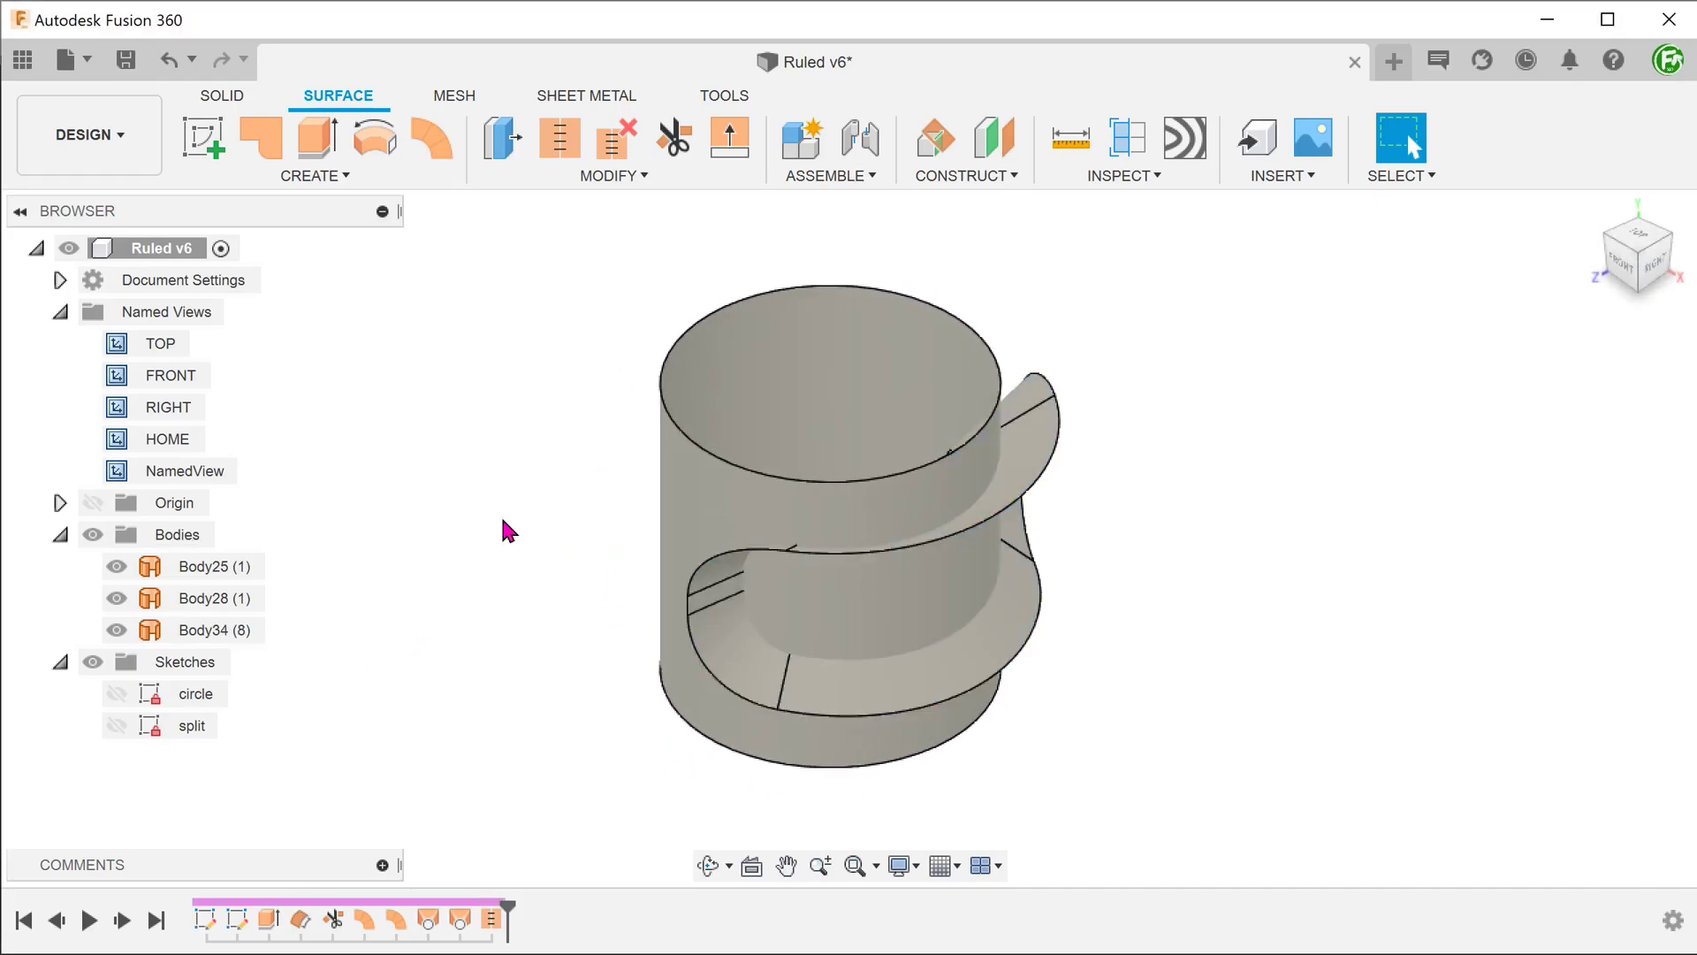
left_click(672, 148)
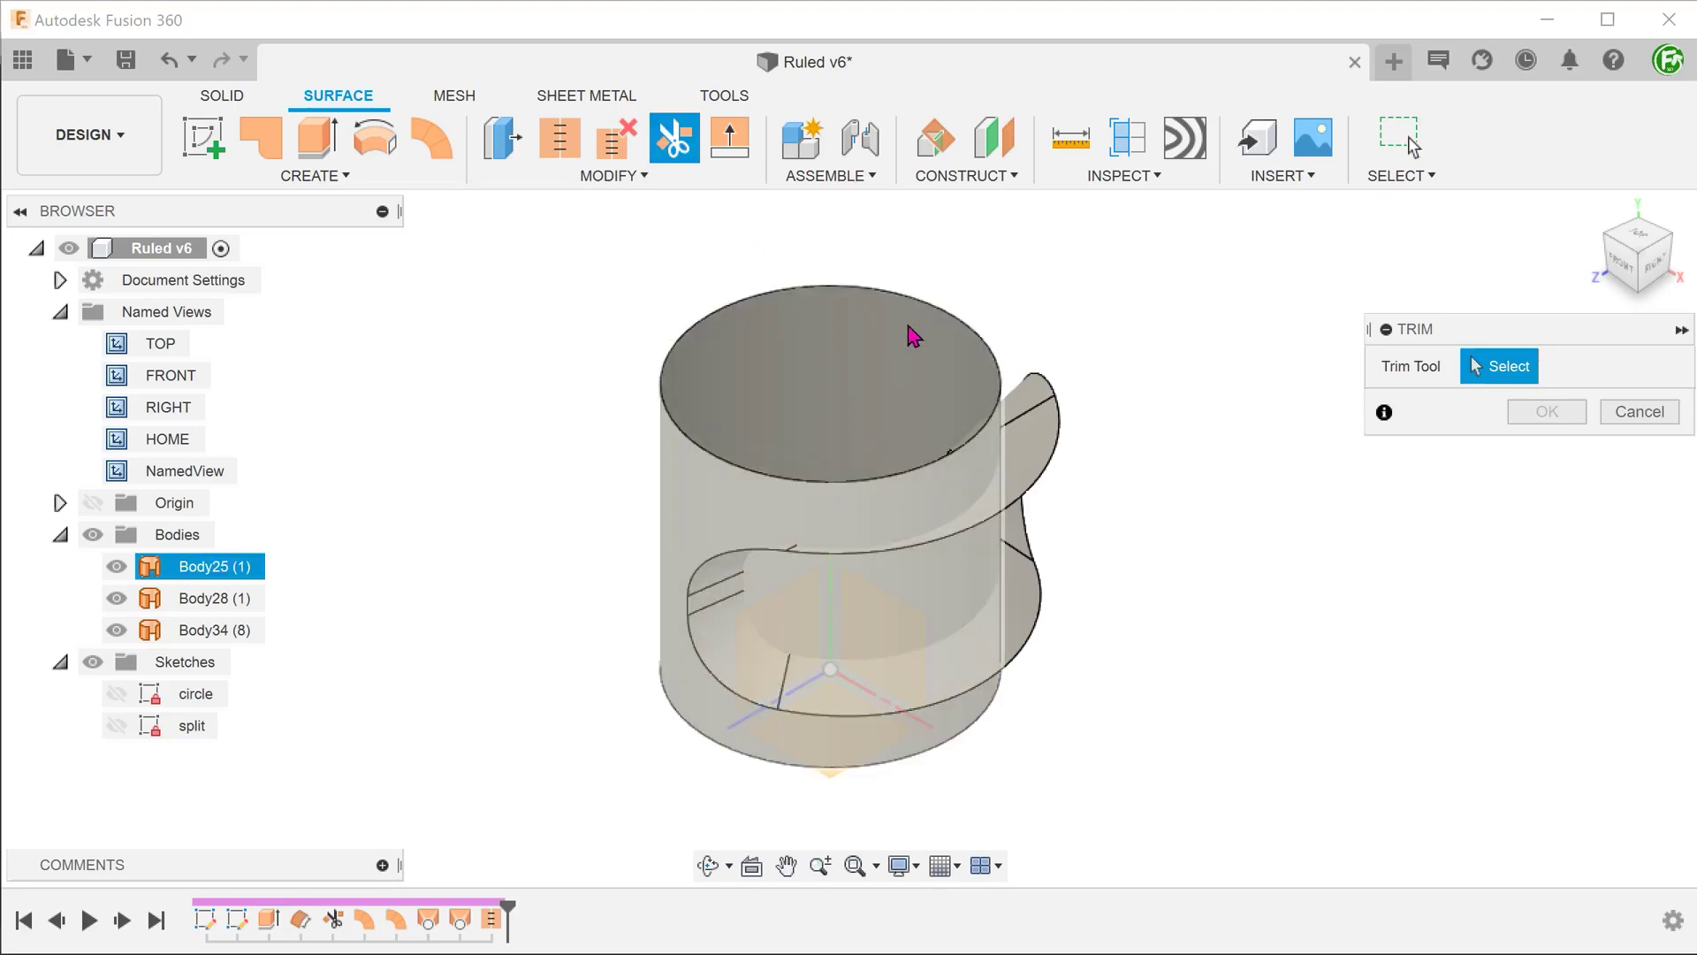
left_click(1034, 439)
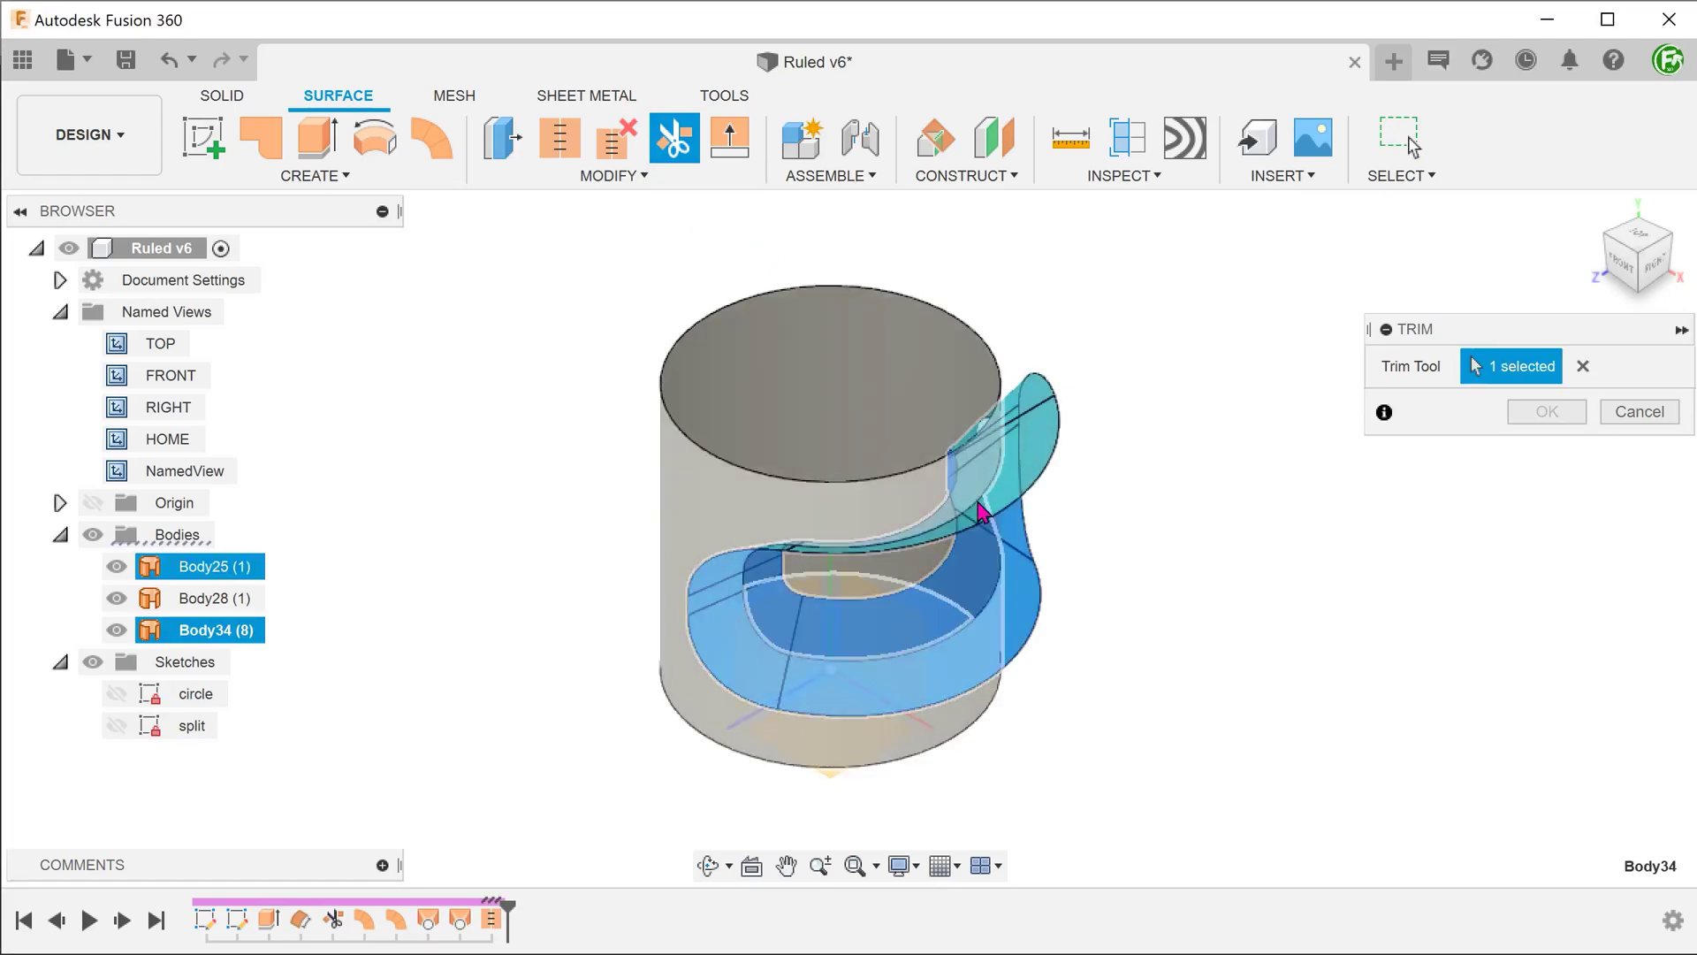
middle_click_drag(962, 583, 875, 574, "shift")
left_click(847, 546)
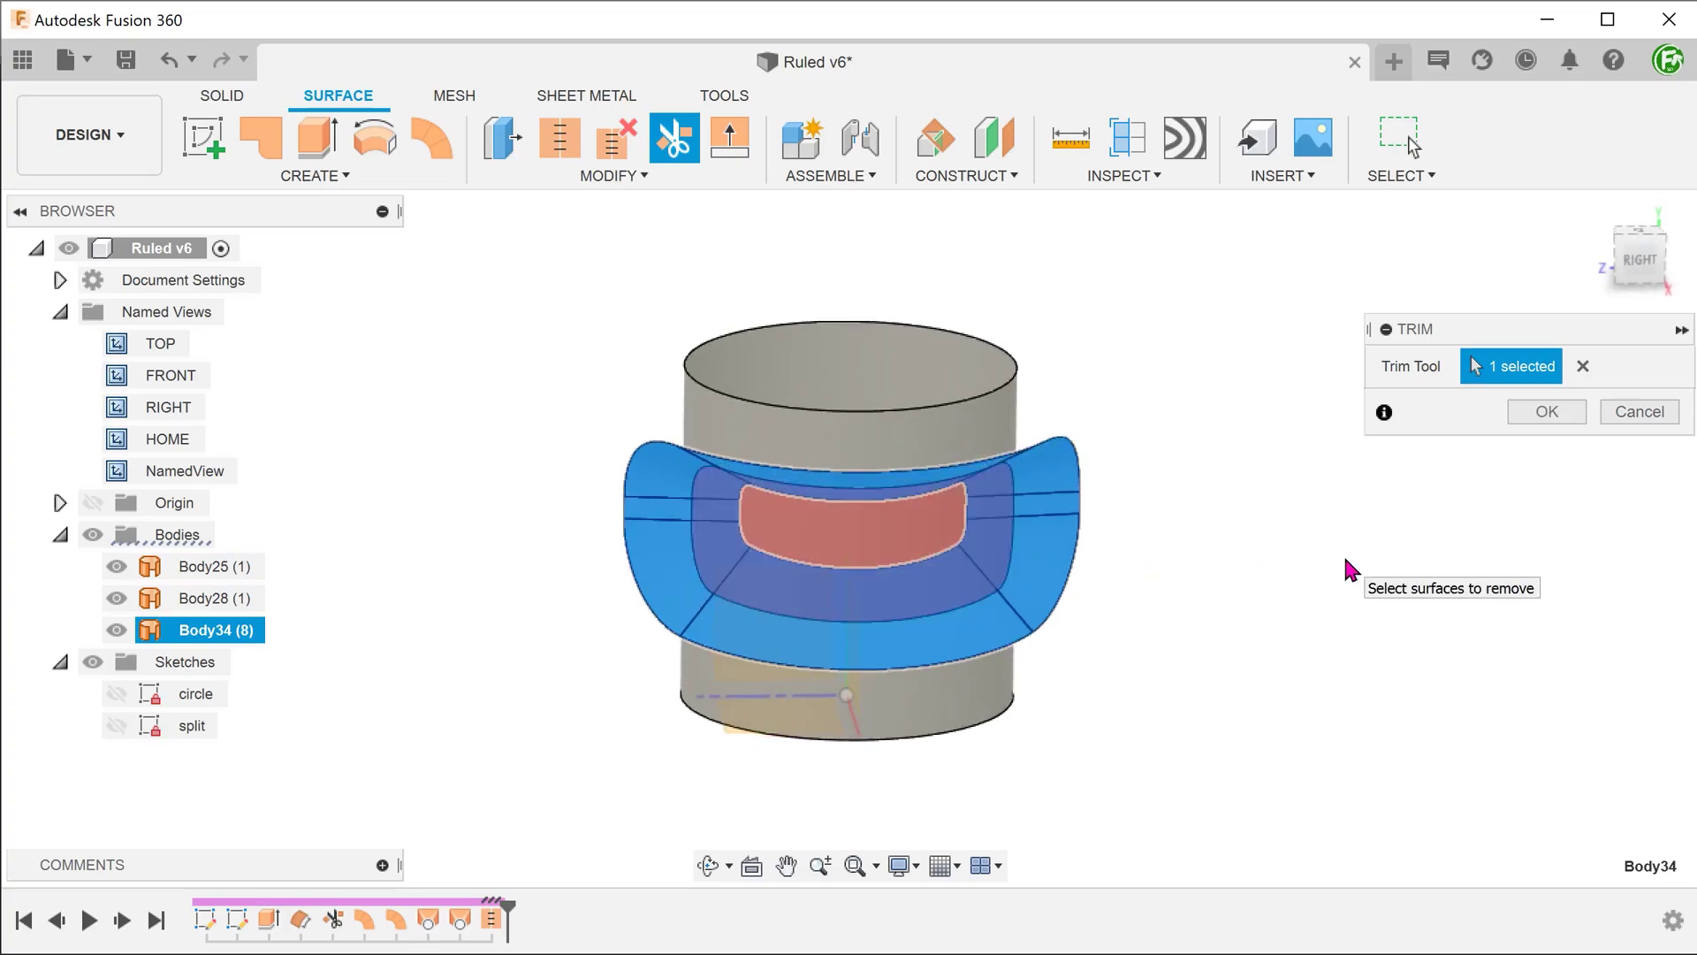
left_click(1547, 414)
Step: Trim away the portion of the stitched ring that sticks out beyond the outer cylinder, using the cylinder as the trim tool
middle_click_drag(356, 456, 377, 456, "shift")
right_click(377, 457)
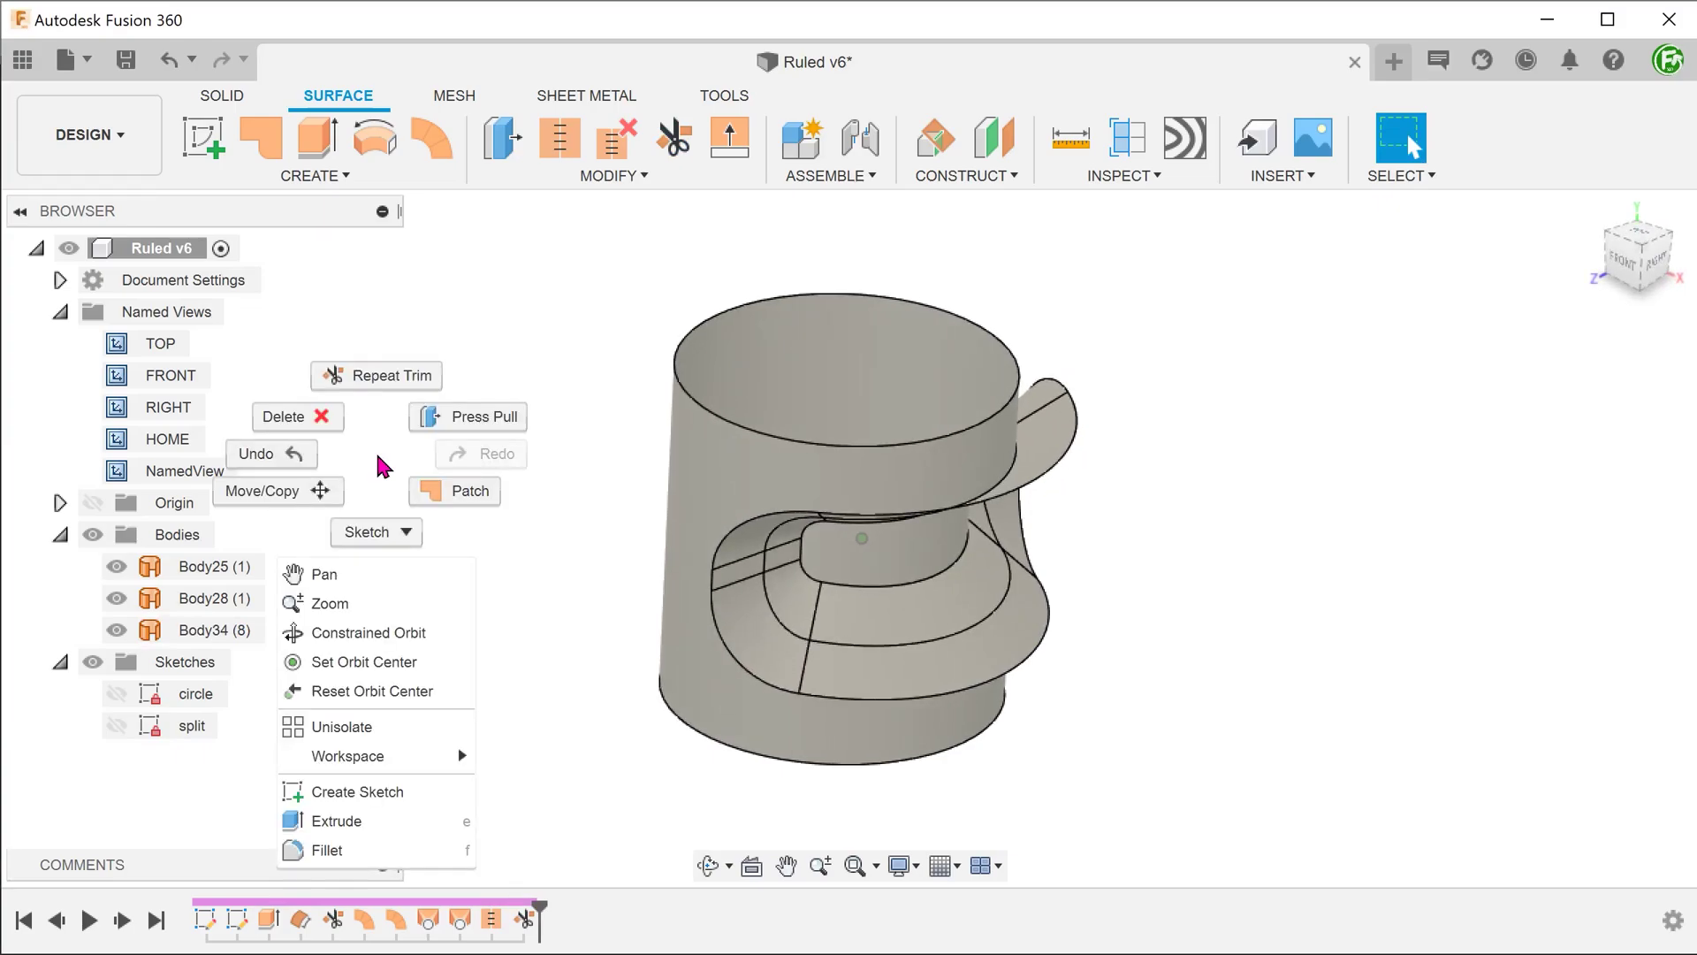
left_click(364, 376)
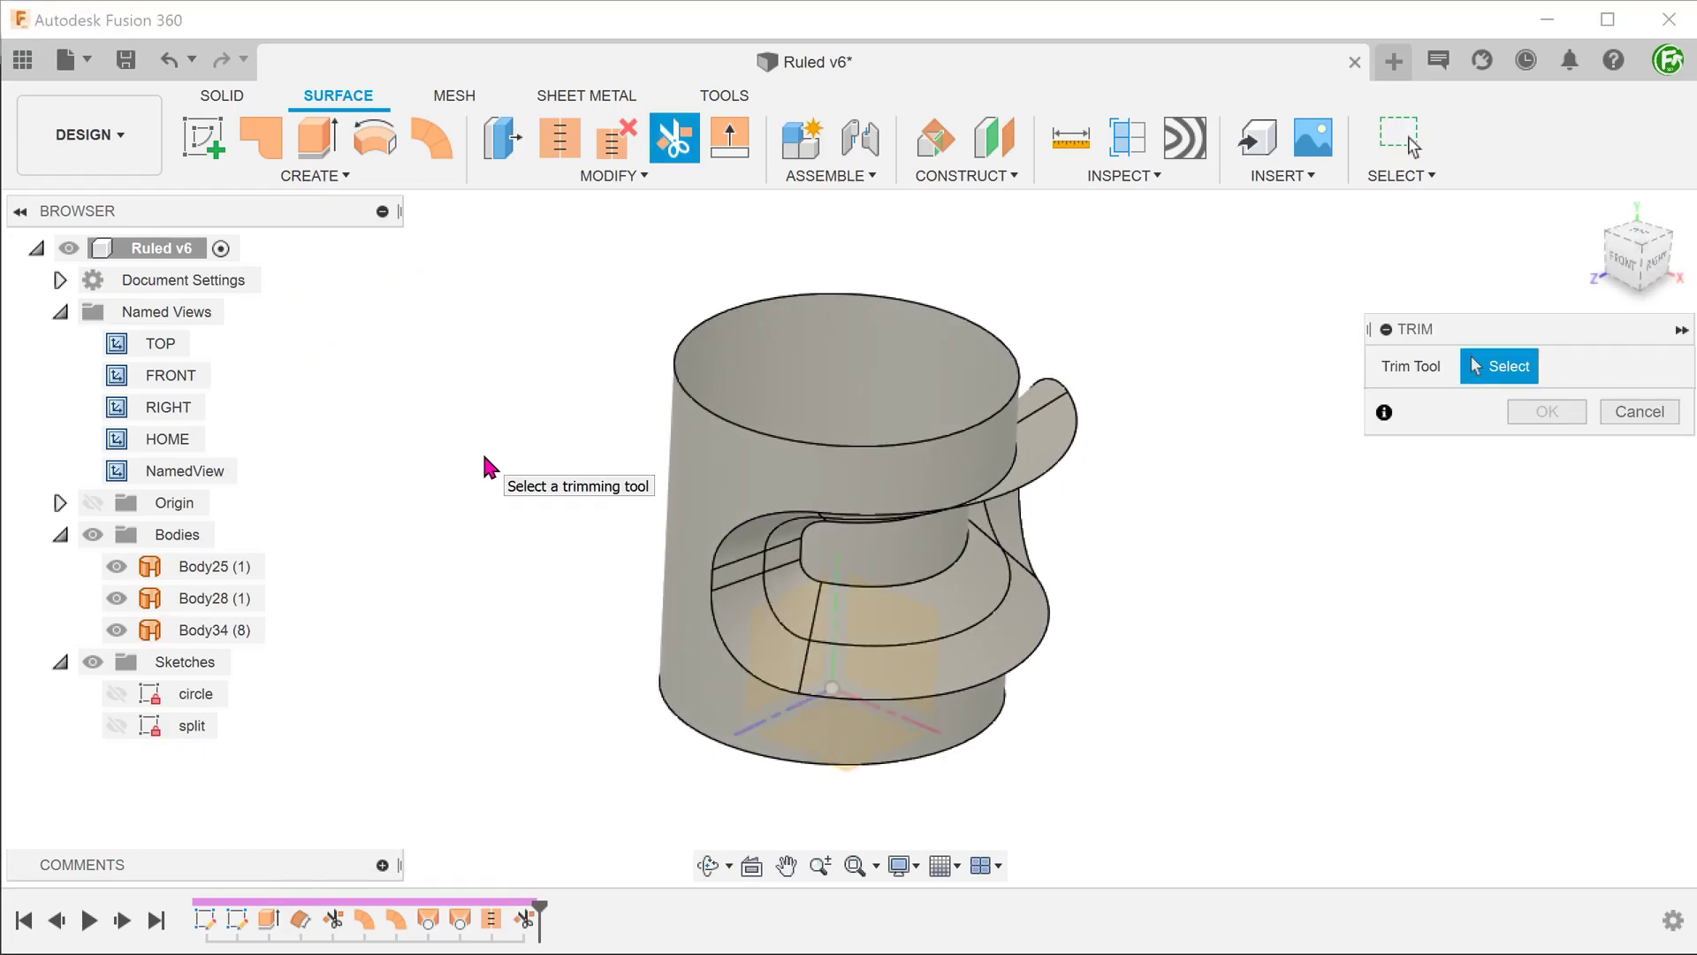
left_click(709, 474)
middle_click_drag(1121, 505, 1215, 555, "shift")
left_click(1054, 491)
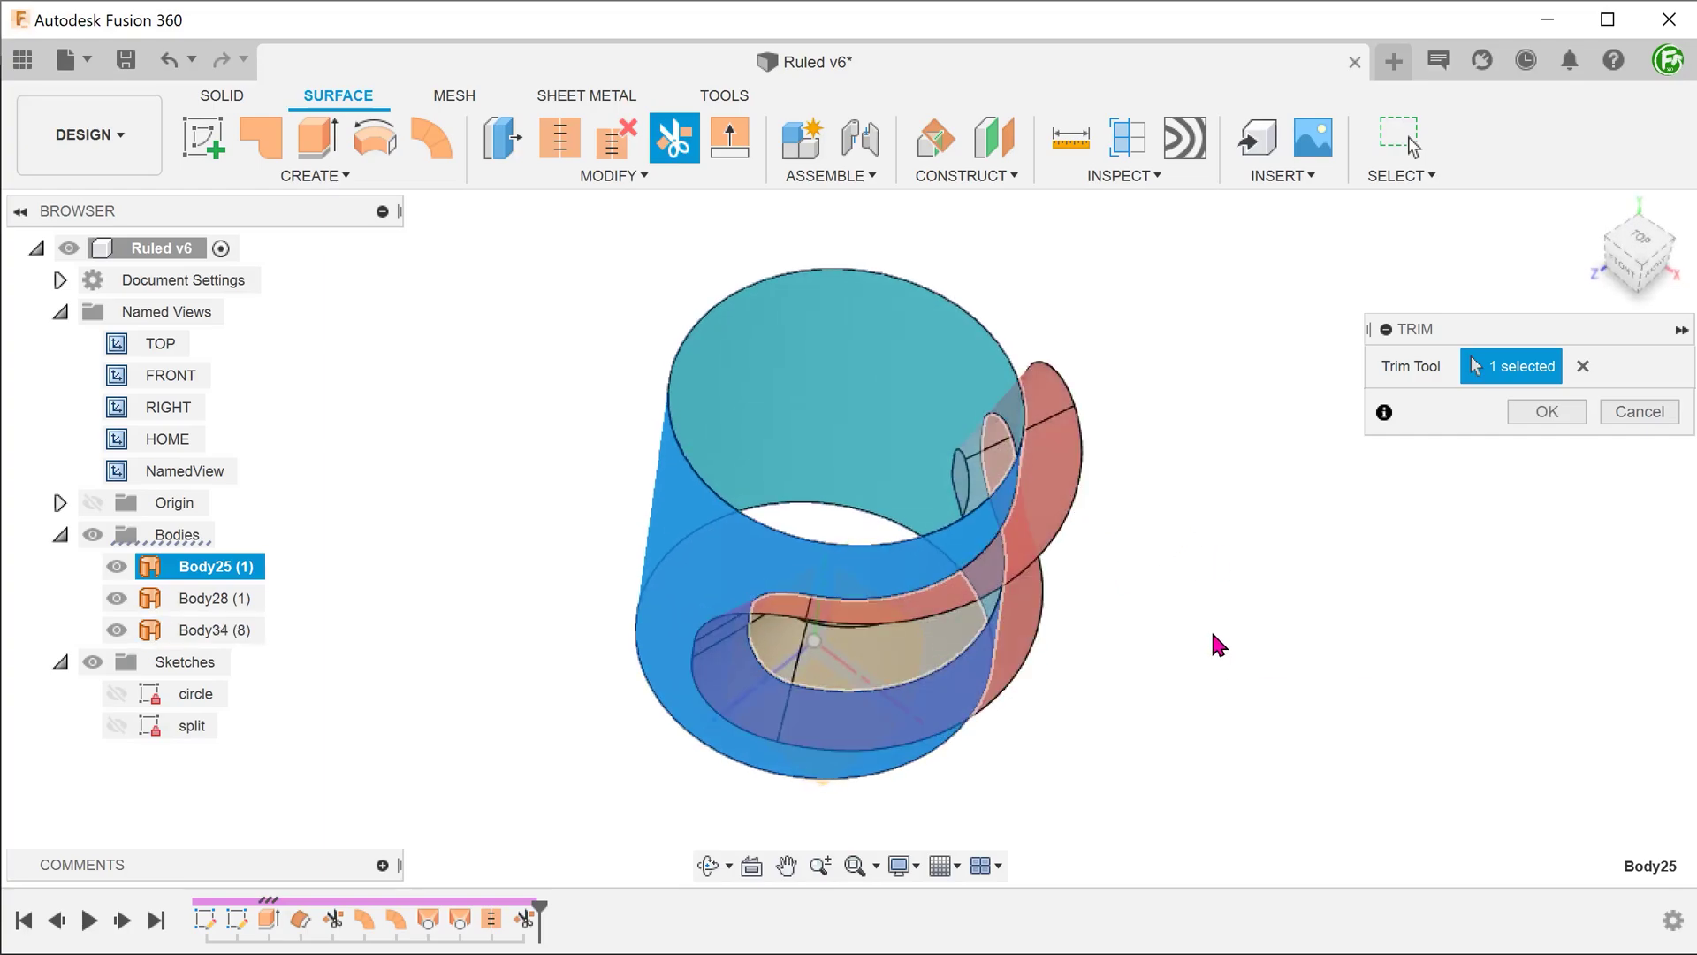
left_click(1542, 412)
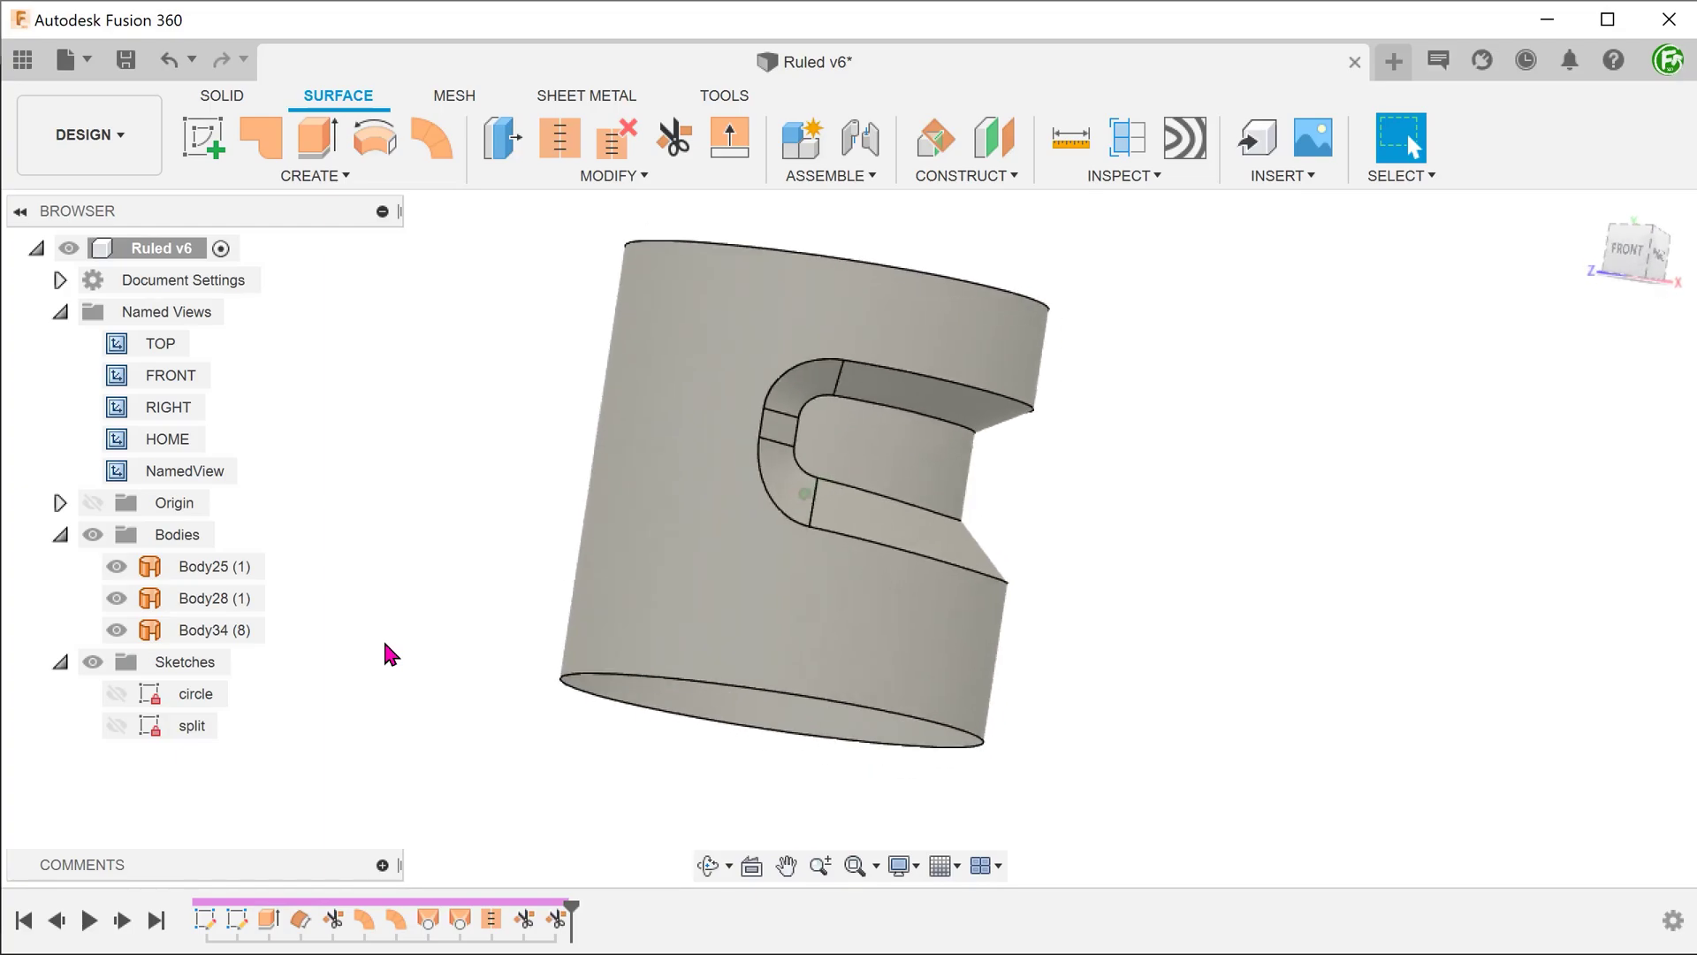
Step: Start a Section Analysis on the XY plane and offset the cutting plane about 7.25 mm to examine the inset
left_click(1127, 147)
left_click(849, 674)
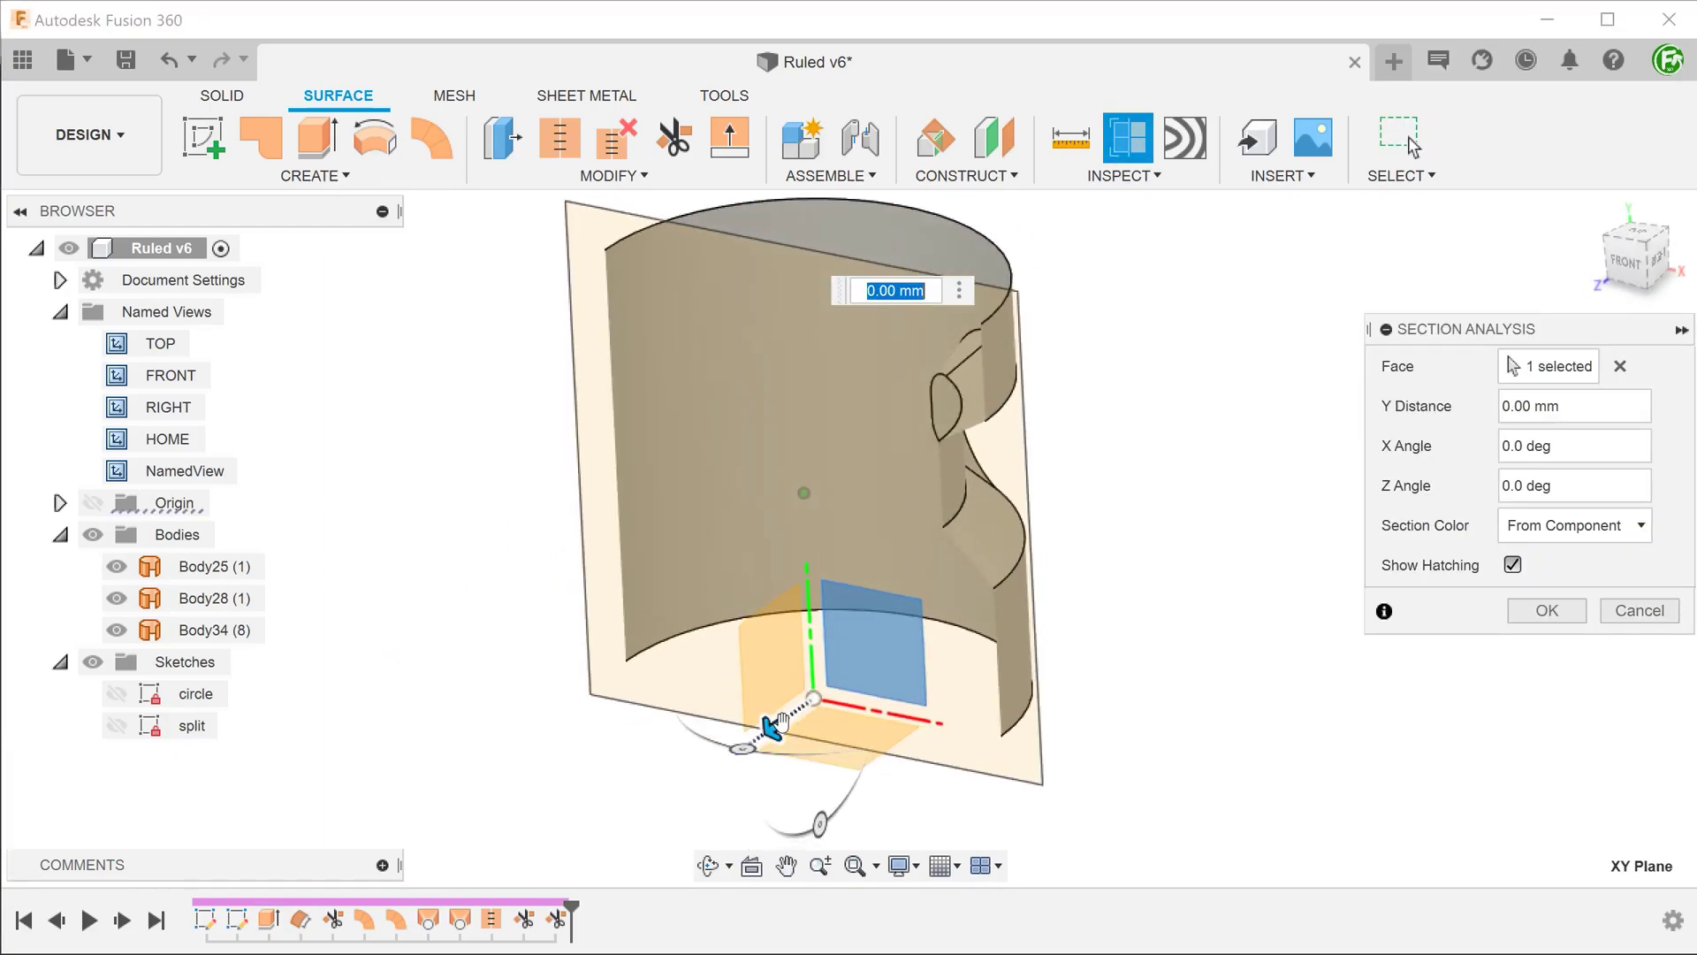
left_click_drag(767, 729, 784, 762)
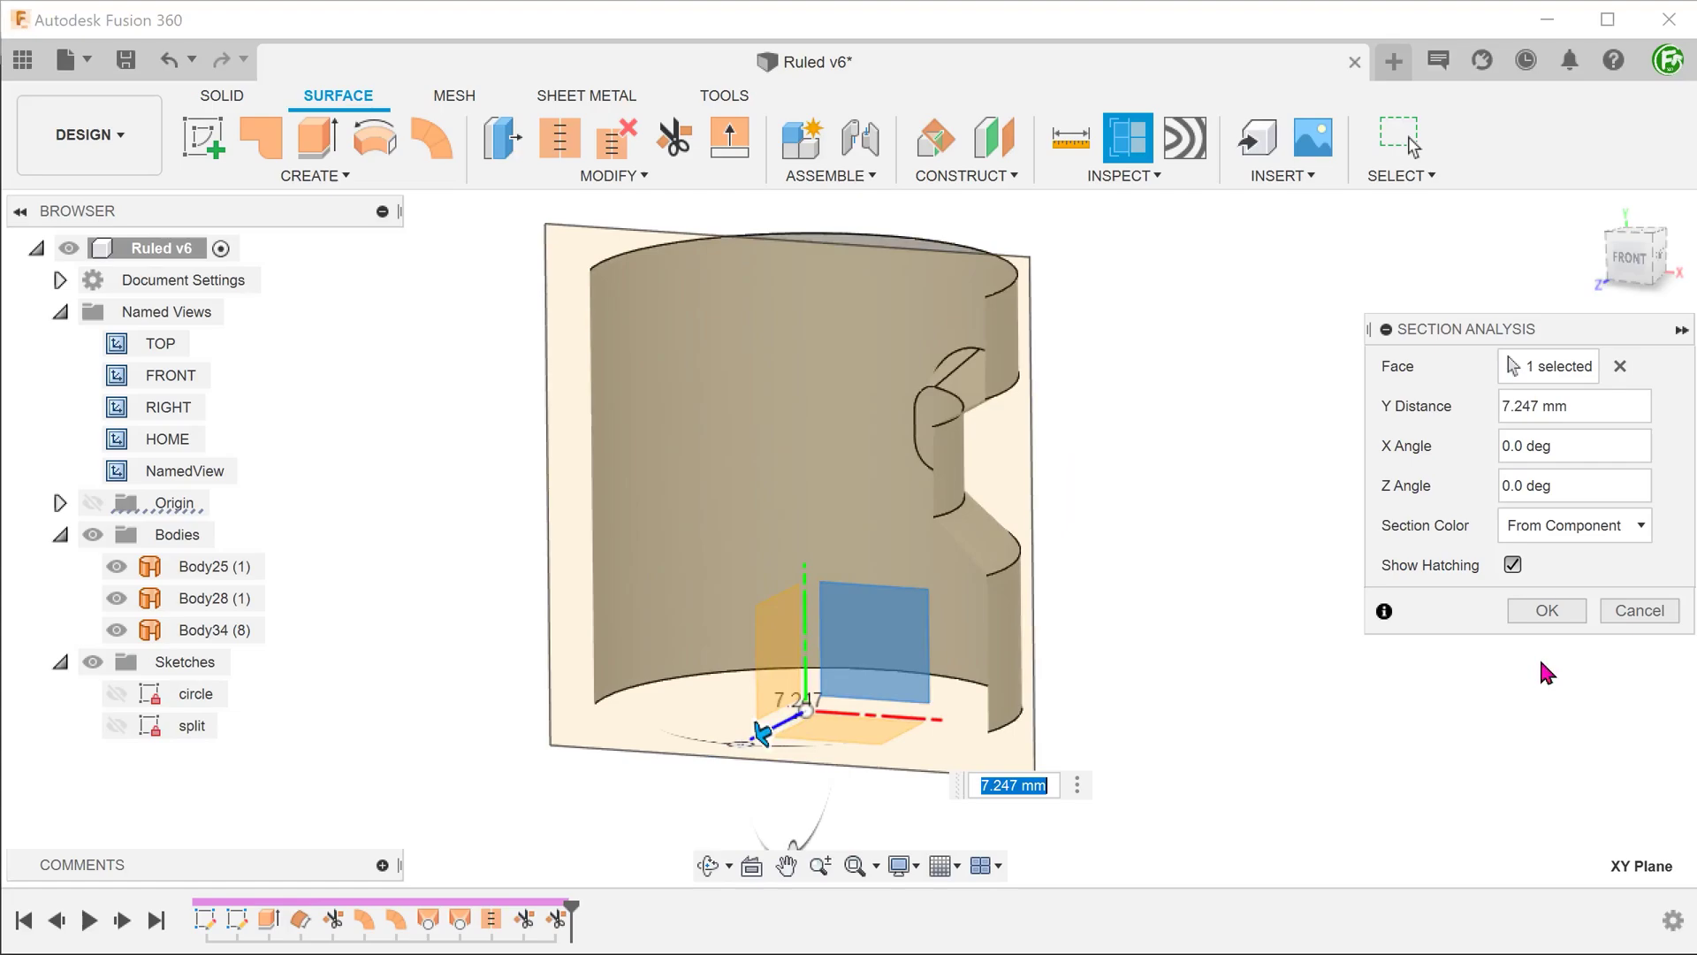